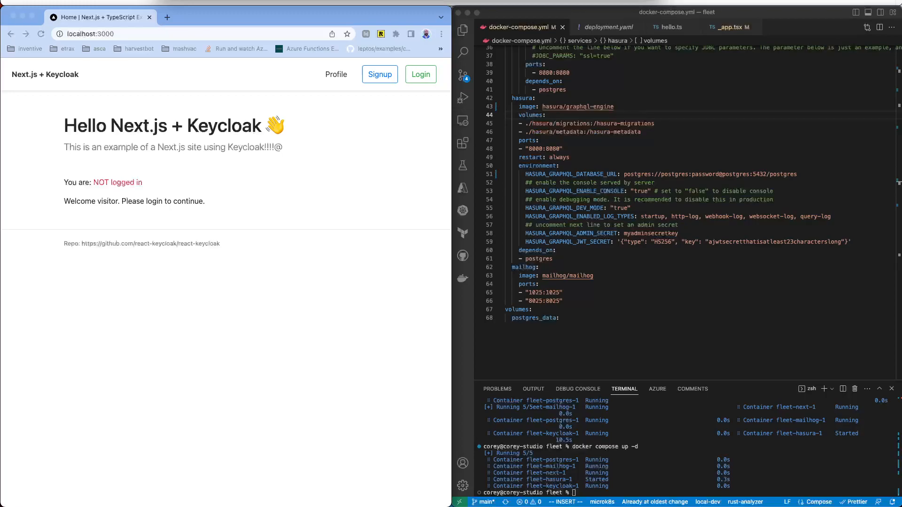
Step: Show the project file tree with the hasura folder collapsed, and preview then close ingress.yaml
{"action": "left_click", "coordinate": [710, 149]}
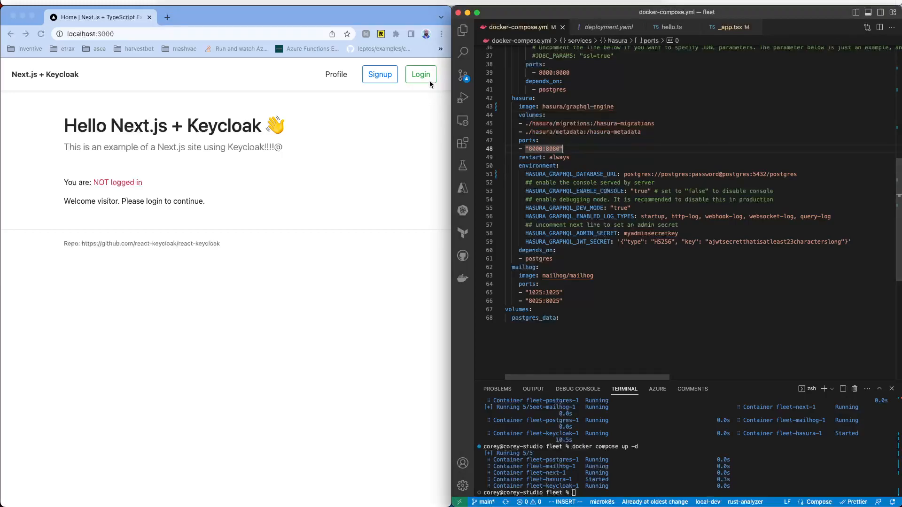
{"action": "left_click", "coordinate": [463, 30]}
{"action": "left_click", "coordinate": [563, 124]}
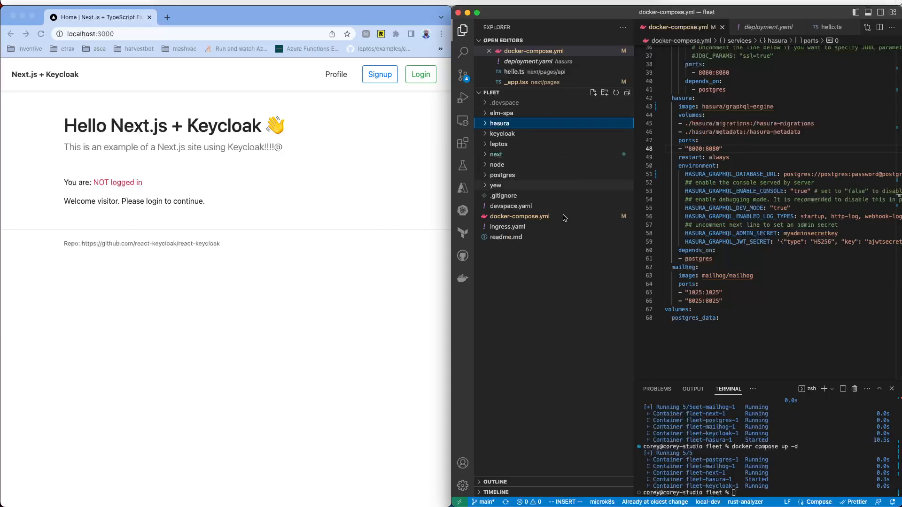
{"action": "left_click", "coordinate": [554, 227]}
{"action": "left_click_drag", "start_coordinate": [745, 116], "coordinate": [858, 334]}
{"action": "left_click", "coordinate": [786, 26]}
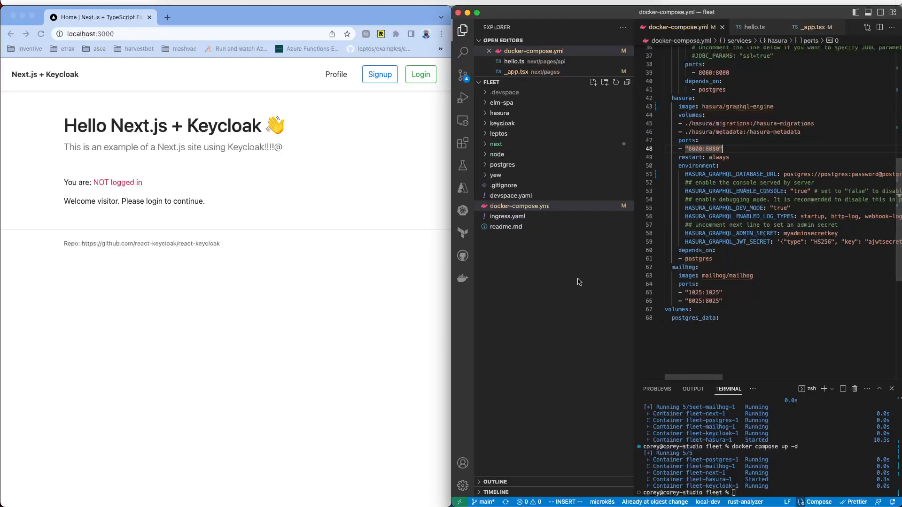
Step: Rerun 'docker compose up -d' from the terminal history
{"action": "left_click", "coordinate": [812, 476]}
{"action": "key", "text": "Up"}
{"action": "key", "text": "Return"}
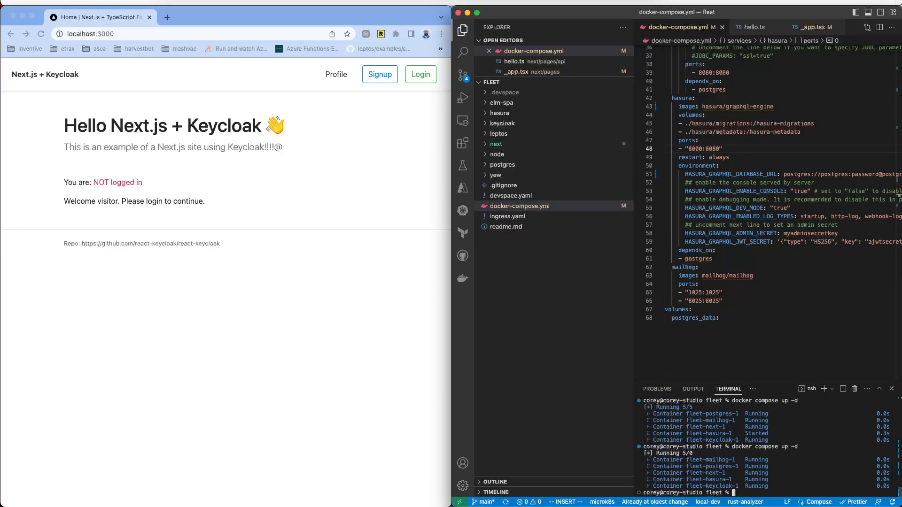
Step: Review the compose services down to the mailhog block, then view the localhost:3000 page heading
{"action": "scroll", "coordinate": [714, 103], "scroll_direction": "up", "scroll_amount": 10}
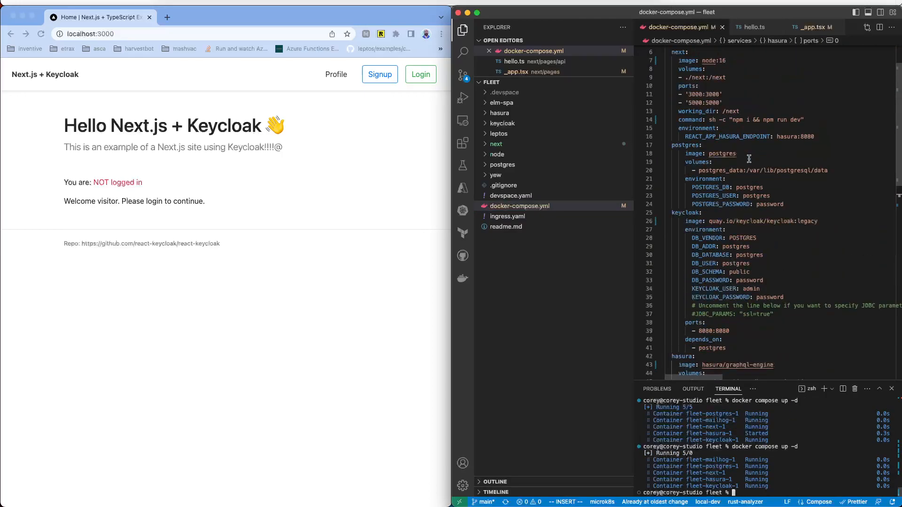
{"action": "left_click_drag", "start_coordinate": [672, 100], "coordinate": [714, 116]}
{"action": "left_click_drag", "start_coordinate": [672, 193], "coordinate": [770, 218]}
{"action": "scroll", "coordinate": [780, 217], "scroll_direction": "down", "scroll_amount": 2}
{"action": "left_click_drag", "start_coordinate": [673, 214], "coordinate": [800, 273]}
{"action": "scroll", "coordinate": [800, 272], "scroll_direction": "down", "scroll_amount": 6}
{"action": "left_click_drag", "start_coordinate": [672, 193], "coordinate": [765, 253]}
{"action": "scroll", "coordinate": [780, 235], "scroll_direction": "down", "scroll_amount": 4}
{"action": "left_click_drag", "start_coordinate": [671, 267], "coordinate": [724, 292]}
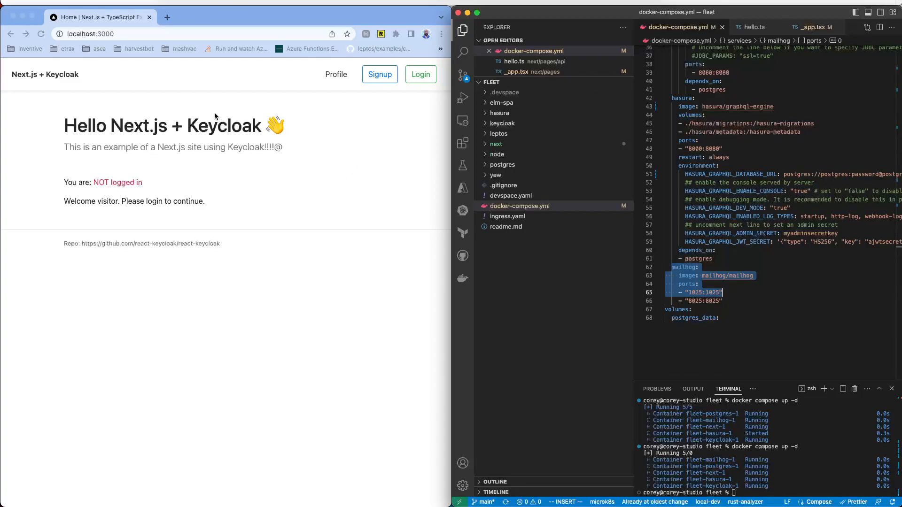
{"action": "scroll", "coordinate": [770, 163], "scroll_direction": "up", "scroll_amount": 10}
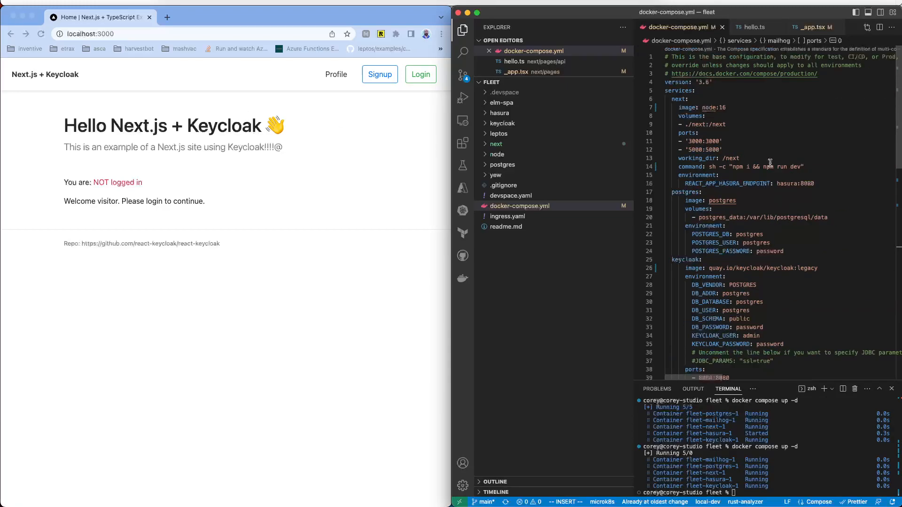
{"action": "left_click", "coordinate": [211, 113]}
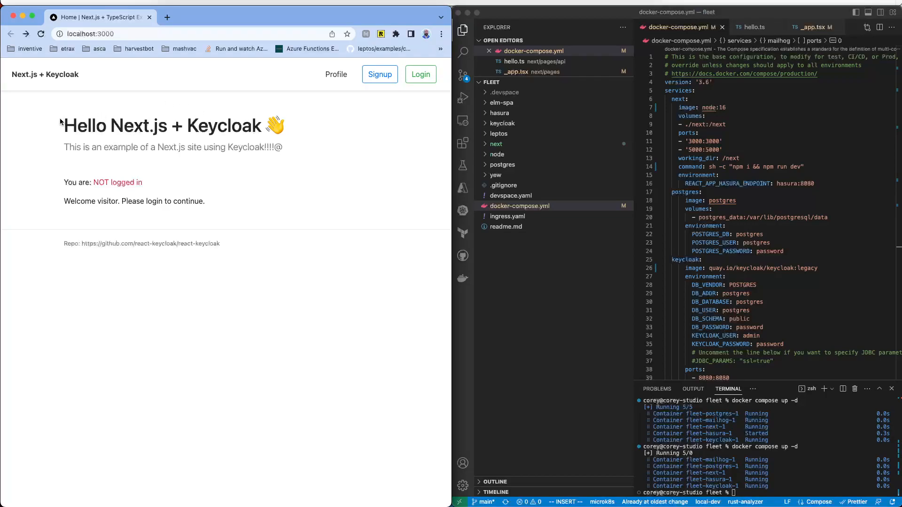
{"action": "left_click_drag", "start_coordinate": [61, 123], "coordinate": [310, 145]}
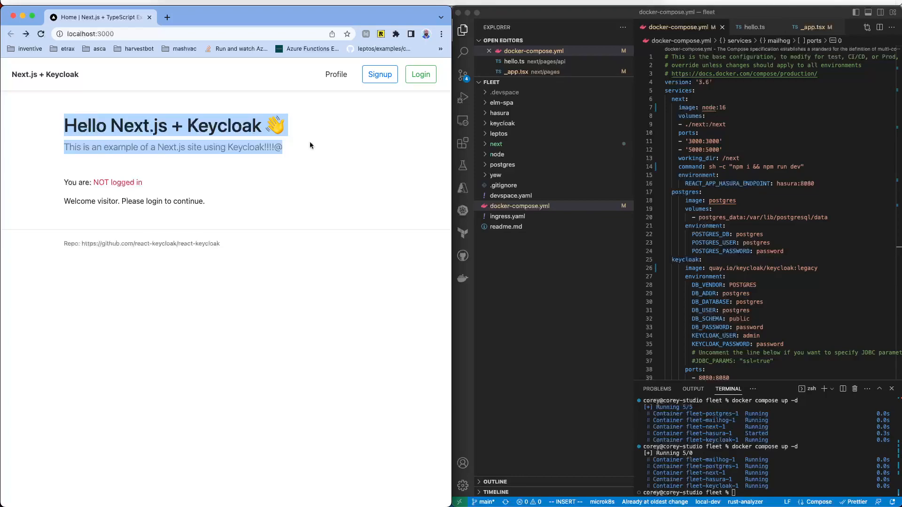
Step: Review _app.tsx's react-keycloak/ssr import, keycloakCfg and SSRKeycloakProvider wrapper, then start a new browser tab
{"action": "left_click", "coordinate": [815, 29]}
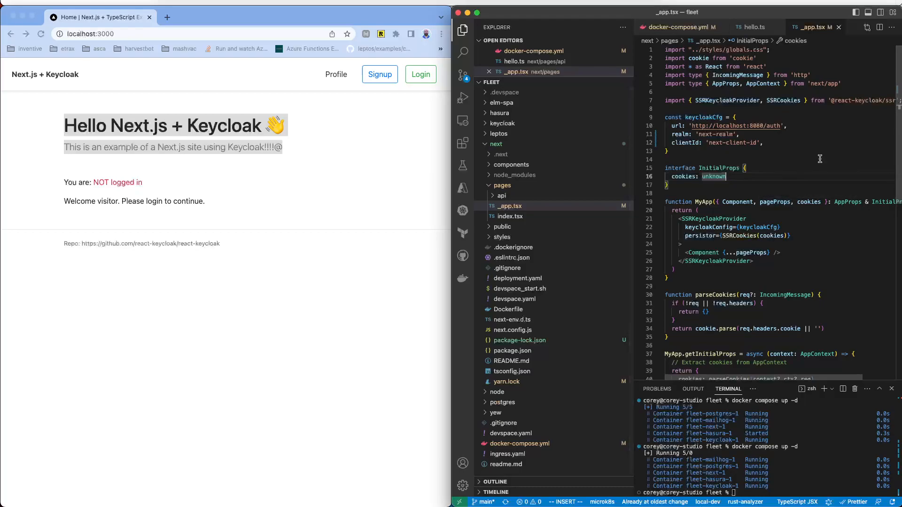
{"action": "left_click_drag", "start_coordinate": [715, 100], "coordinate": [846, 105]}
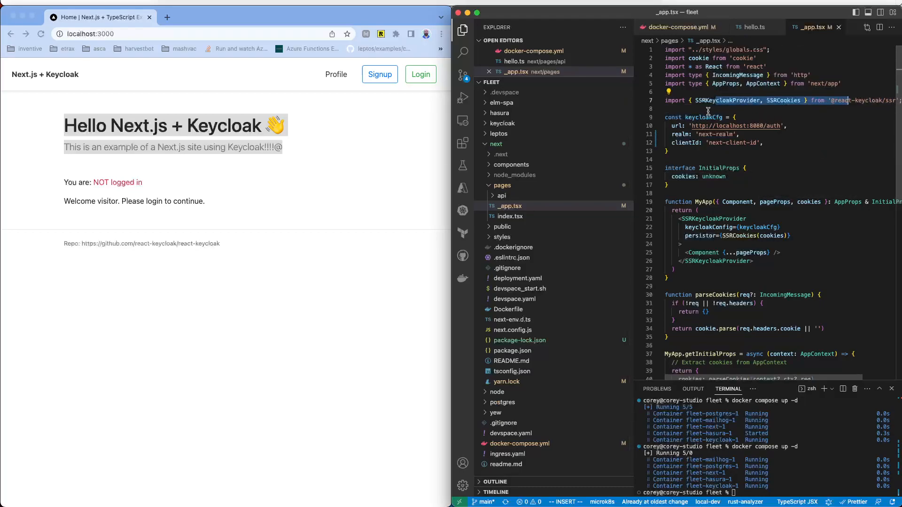
{"action": "left_click_drag", "start_coordinate": [691, 117], "coordinate": [729, 143]}
{"action": "left_click_drag", "start_coordinate": [682, 219], "coordinate": [760, 248]}
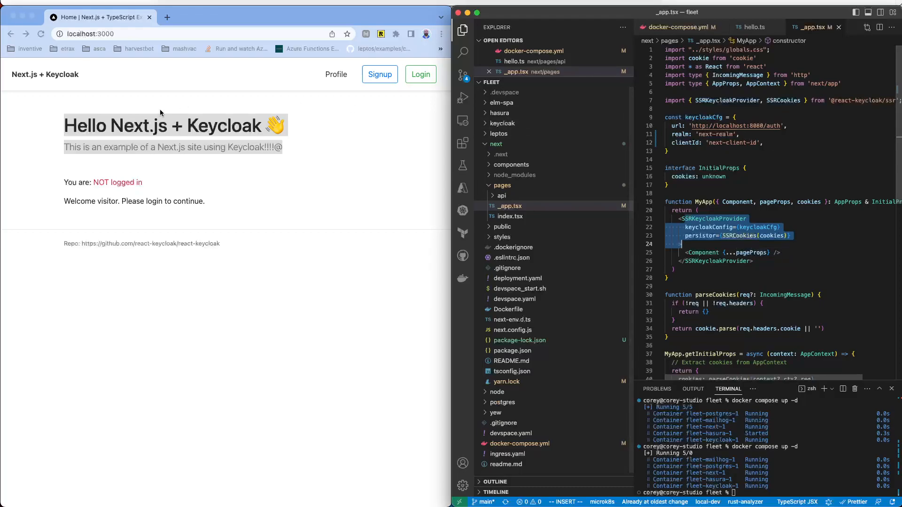
{"action": "left_click", "coordinate": [167, 17]}
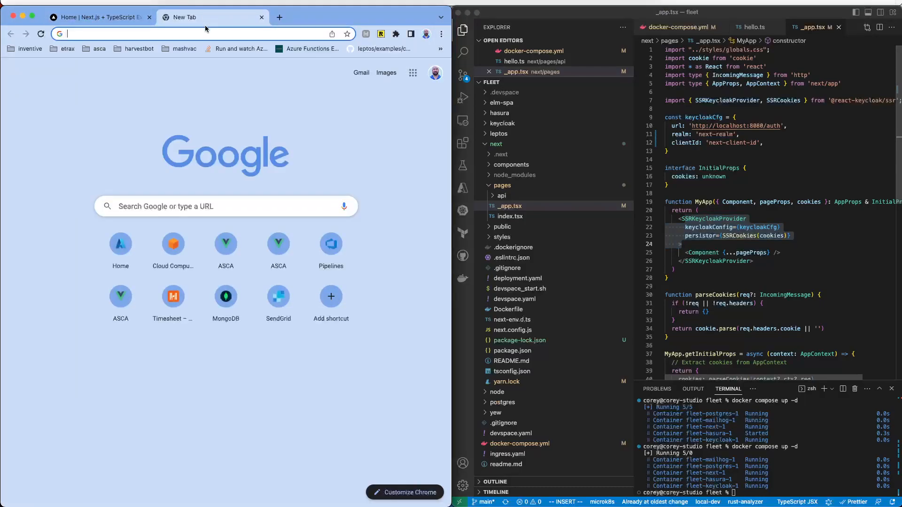
Step: Search Google for 'next auth' and open the NextAuth.js website
{"action": "type", "text": "next"}
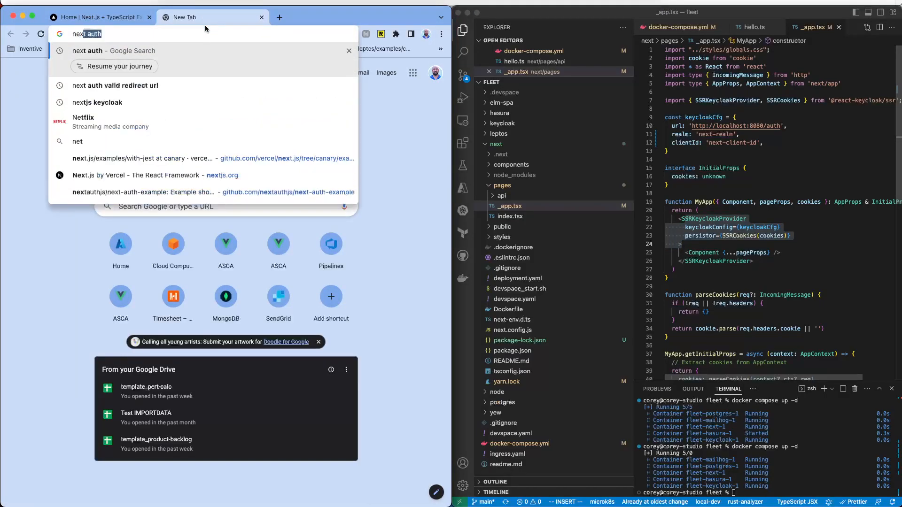
{"action": "type", "text": " aurth"}
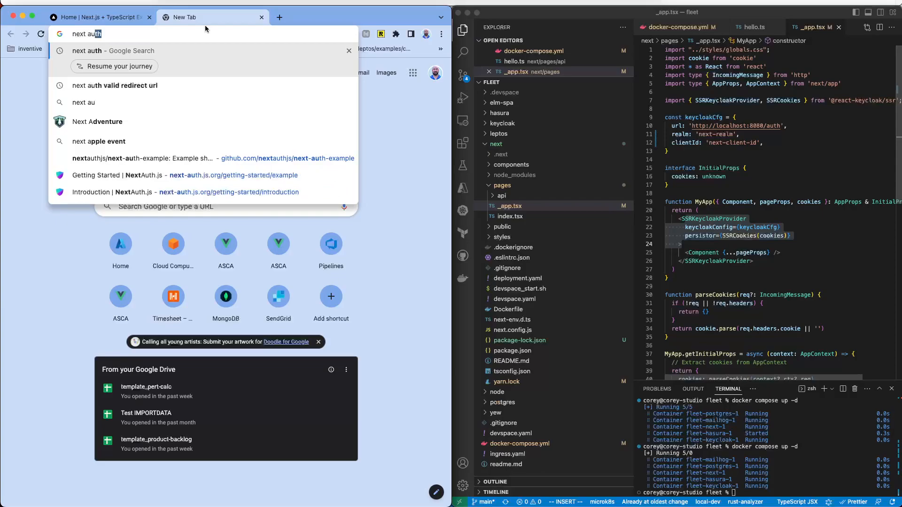
{"action": "key", "text": "BackSpace"}
{"action": "key", "text": "BackSpace"}
{"action": "key", "text": "BackSpace"}
{"action": "type", "text": "th"}
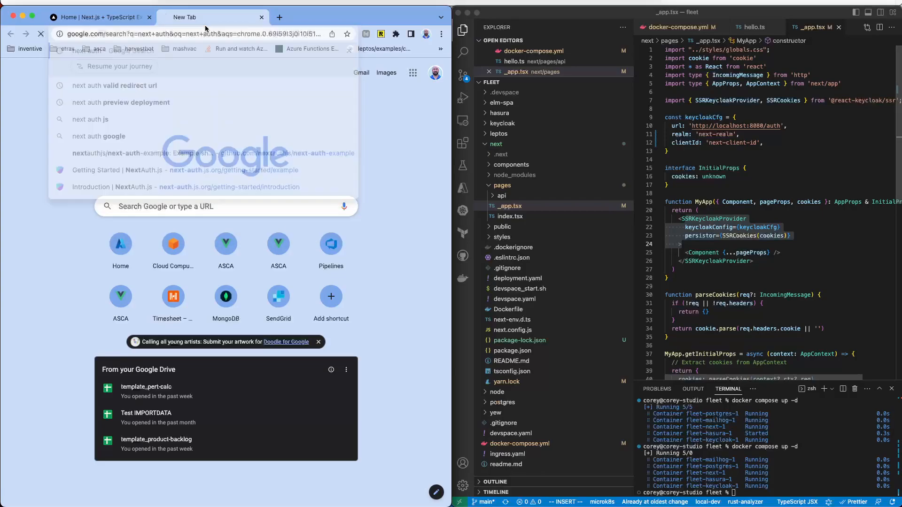
{"action": "key", "text": "Return"}
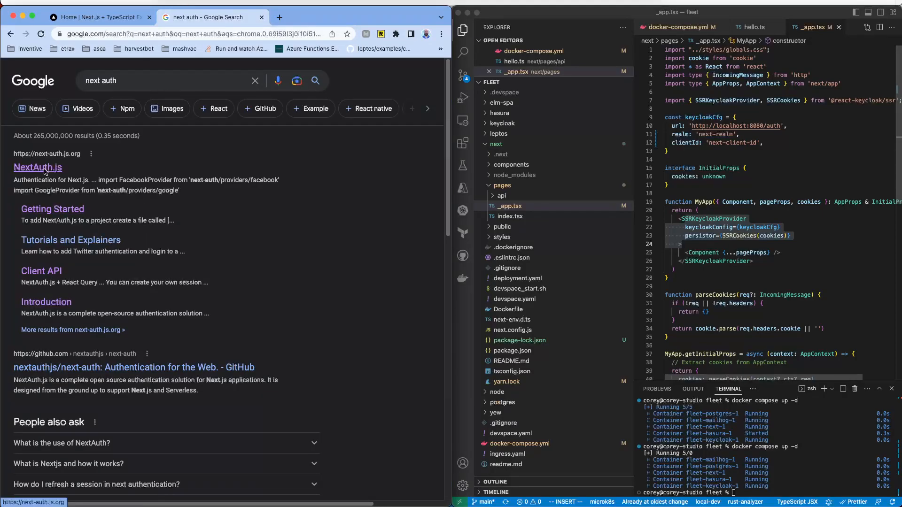
{"action": "left_click", "coordinate": [55, 168]}
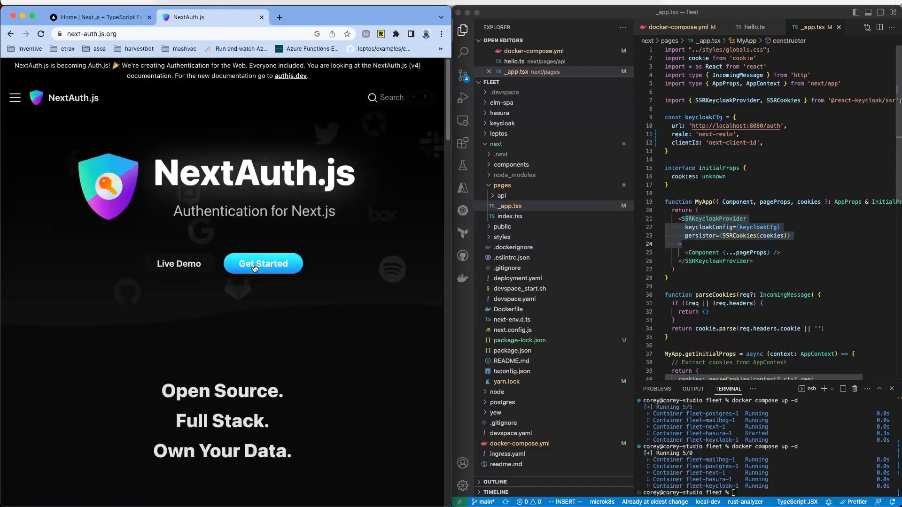
Step: Find the Keycloak providers example via a 'keycloak' docs search, then close that tab
{"action": "left_click", "coordinate": [409, 95]}
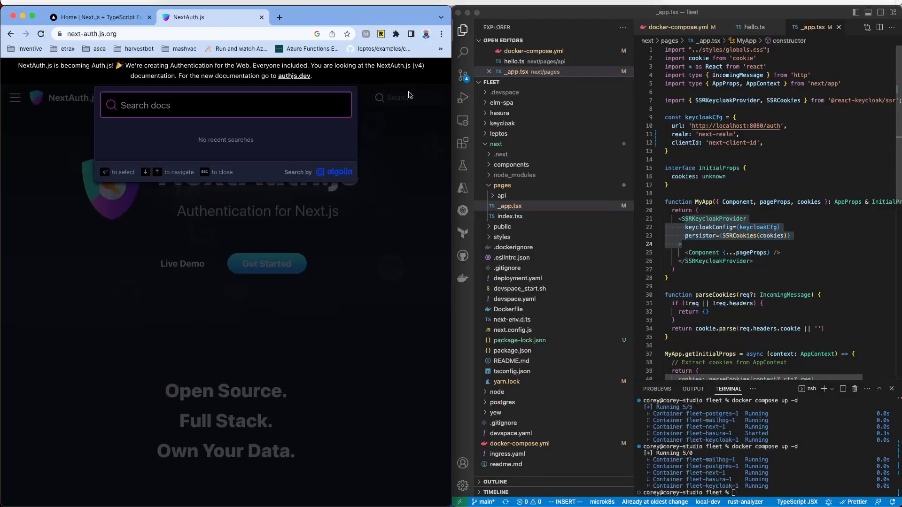
{"action": "type", "text": "keycloak"}
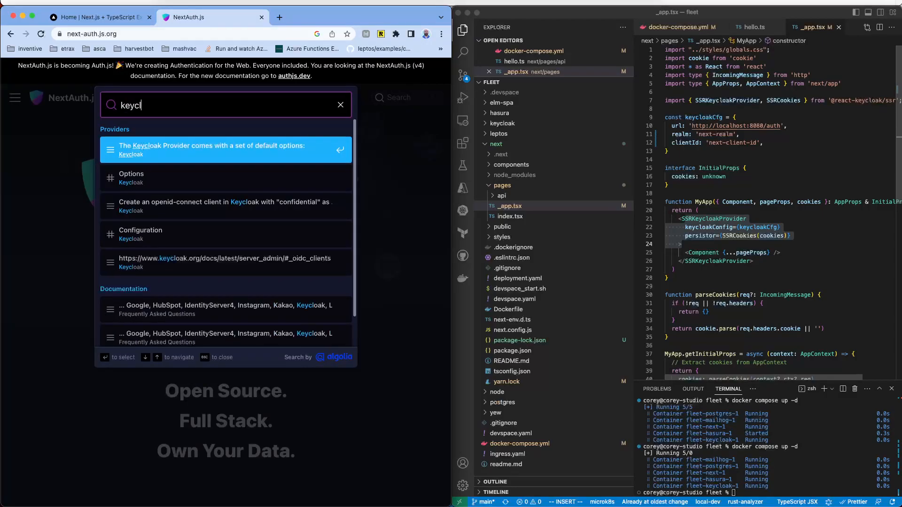
{"action": "left_click", "coordinate": [257, 170]}
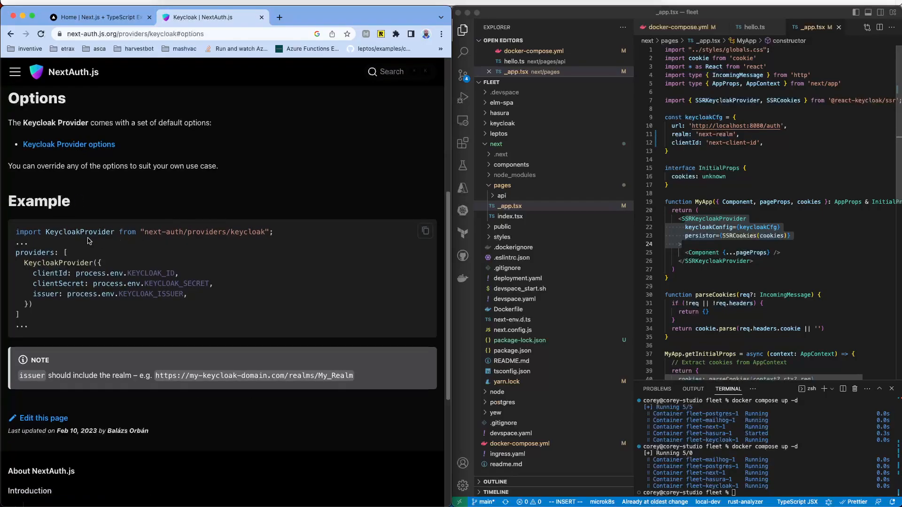
{"action": "left_click_drag", "start_coordinate": [88, 240], "coordinate": [190, 309]}
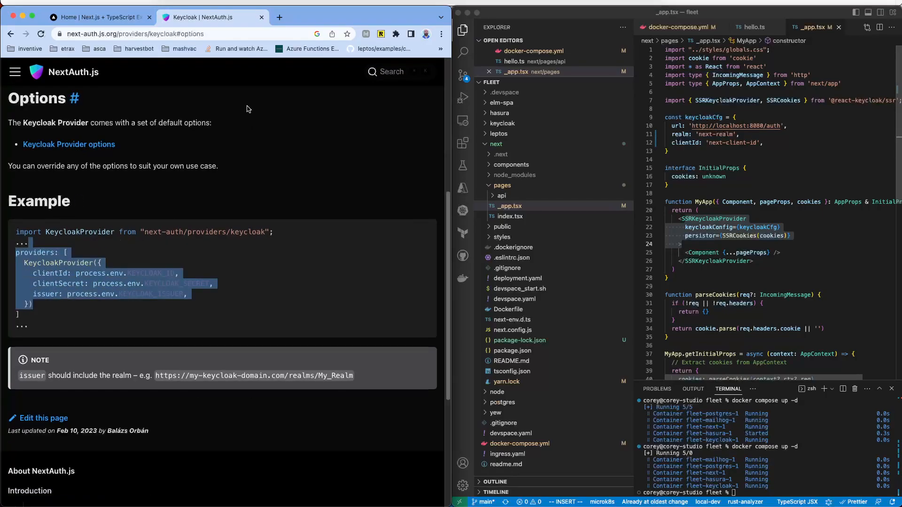
{"action": "left_click", "coordinate": [262, 21]}
{"action": "left_click", "coordinate": [259, 192]}
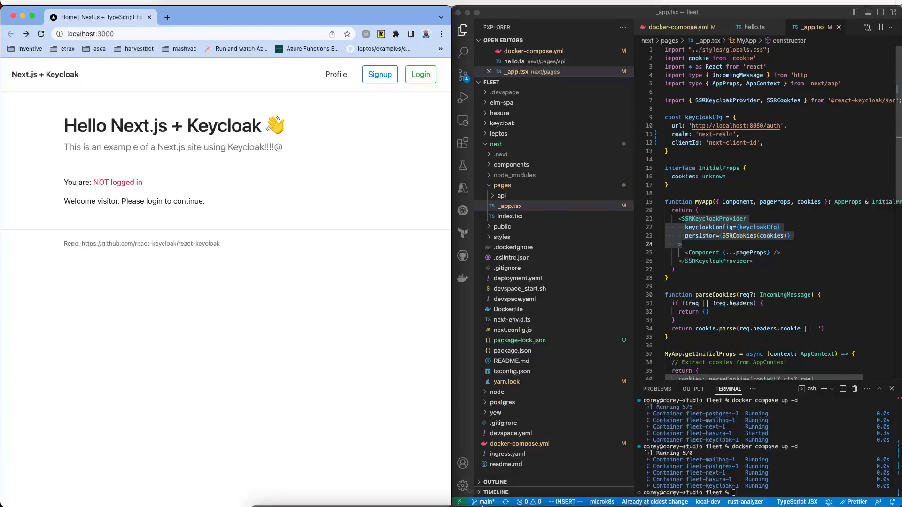
Step: Launch Keycloak from Docker Desktop through keycloak-1's 8080:8080 port link
{"action": "left_click", "coordinate": [517, 496]}
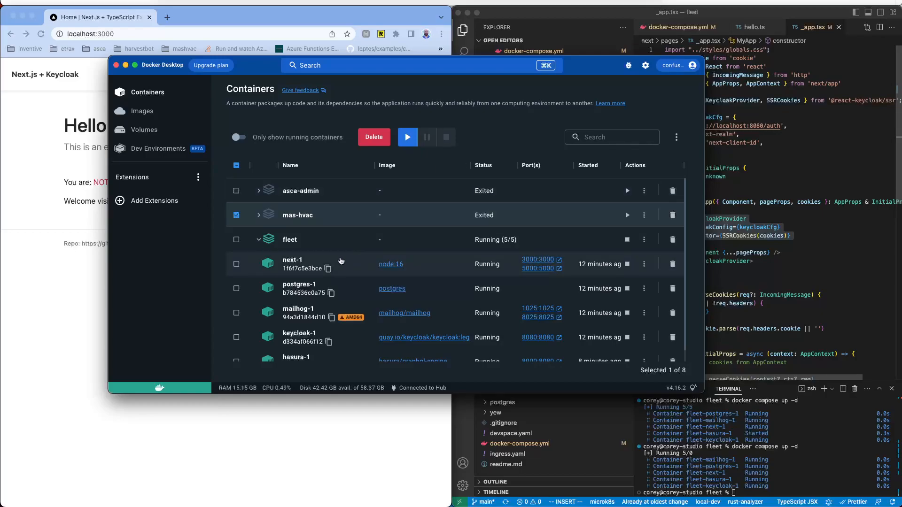
{"action": "scroll", "coordinate": [341, 263], "scroll_direction": "down", "scroll_amount": 1}
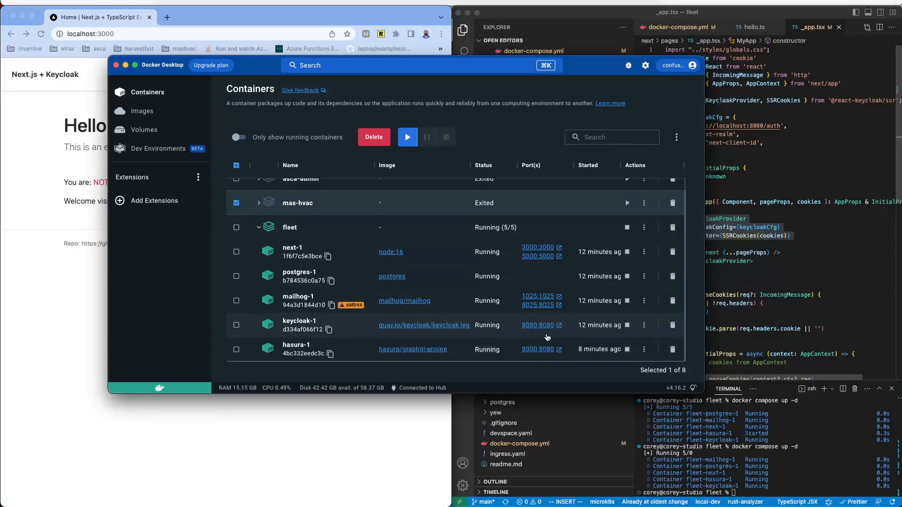
{"action": "left_click", "coordinate": [558, 325]}
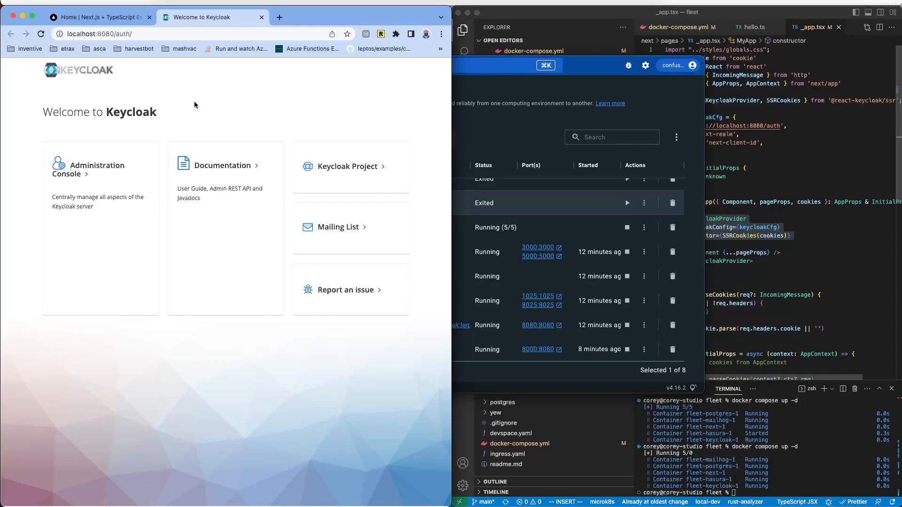
Step: Sign in to the Keycloak Administration Console as admin and dismiss the password-saving prompts
{"action": "left_click", "coordinate": [113, 168]}
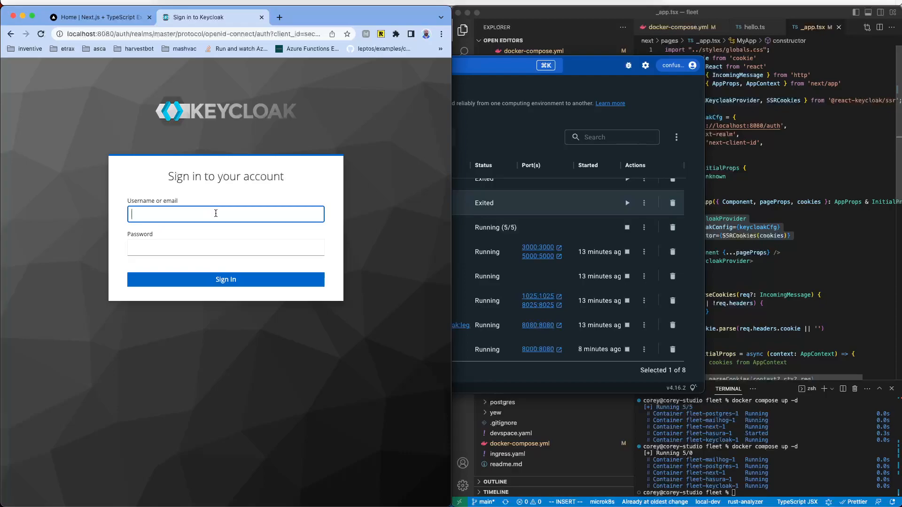
{"action": "type", "text": "admin"}
{"action": "key", "text": "Tab"}
{"action": "type", "text": "••••••••"}
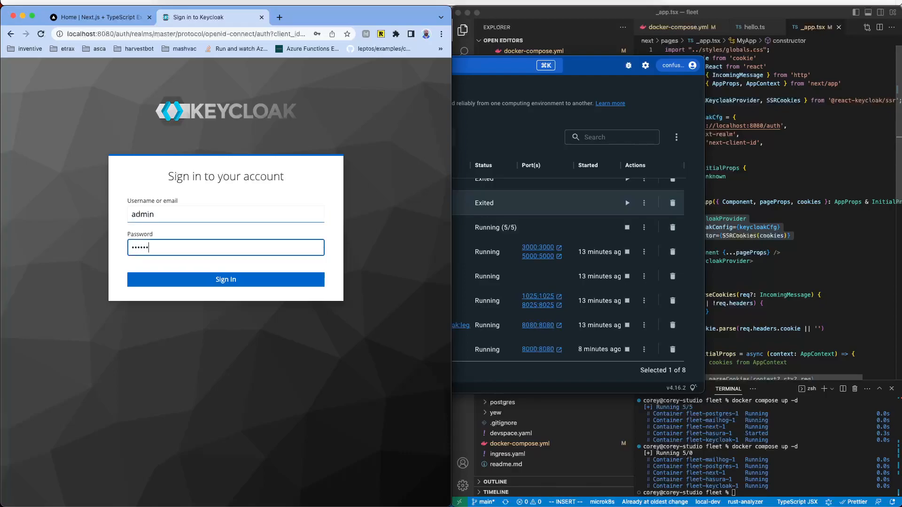
{"action": "key", "text": "Return"}
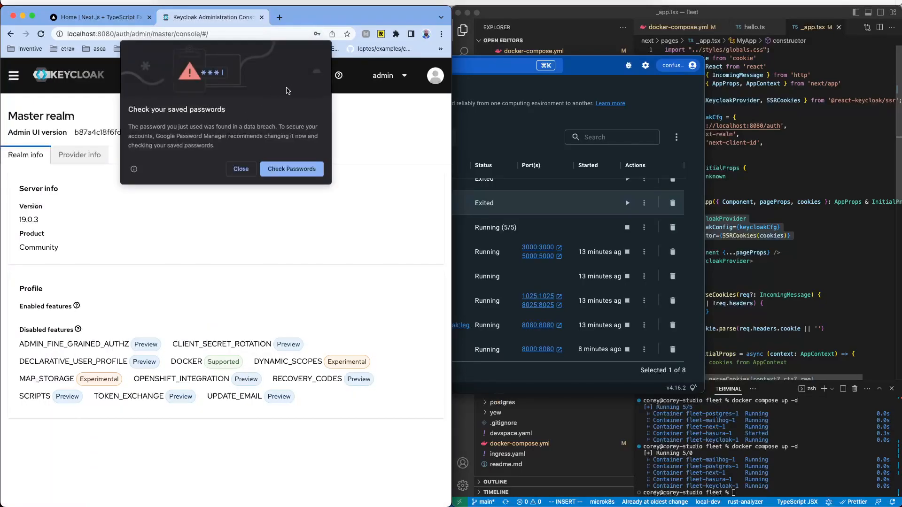
{"action": "left_click", "coordinate": [252, 168]}
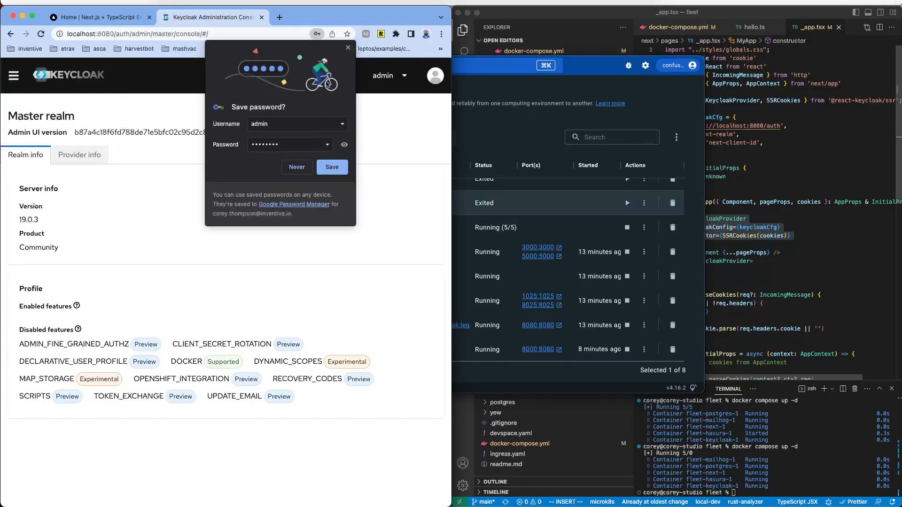
{"action": "left_click", "coordinate": [347, 48]}
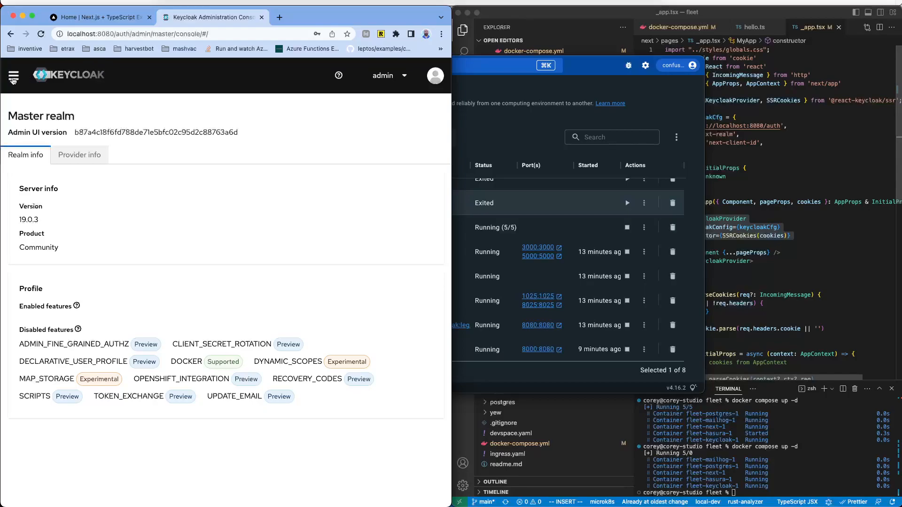
Step: Browse the Master realm's Users, Groups, Sessions and Events pages
{"action": "left_click", "coordinate": [13, 76]}
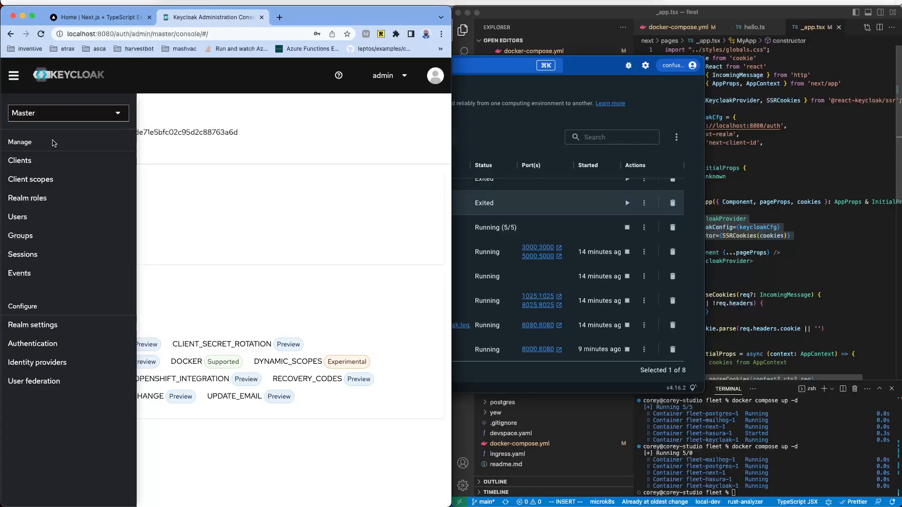
{"action": "left_click", "coordinate": [66, 221]}
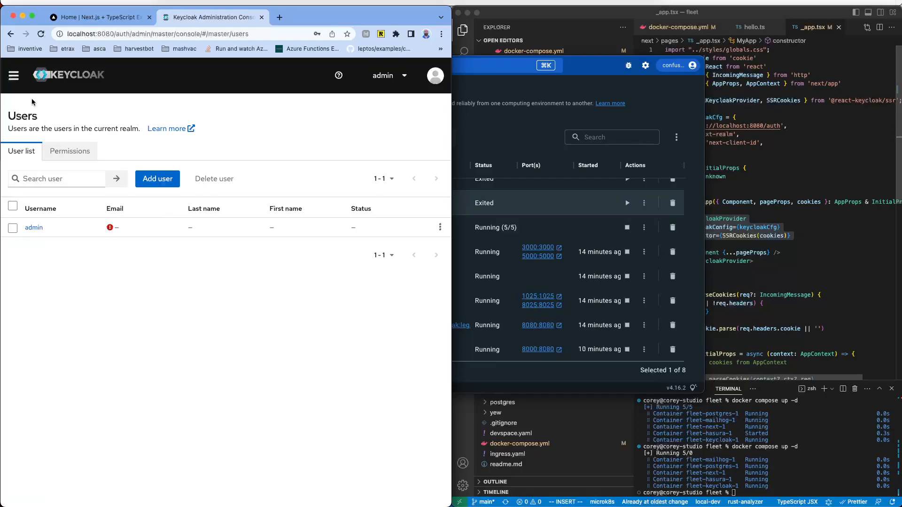
{"action": "left_click", "coordinate": [9, 75]}
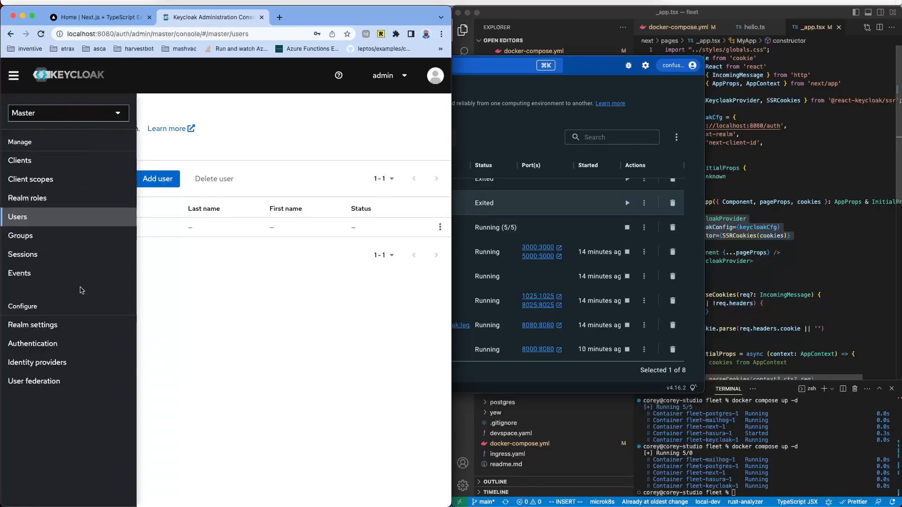
{"action": "left_click", "coordinate": [69, 241]}
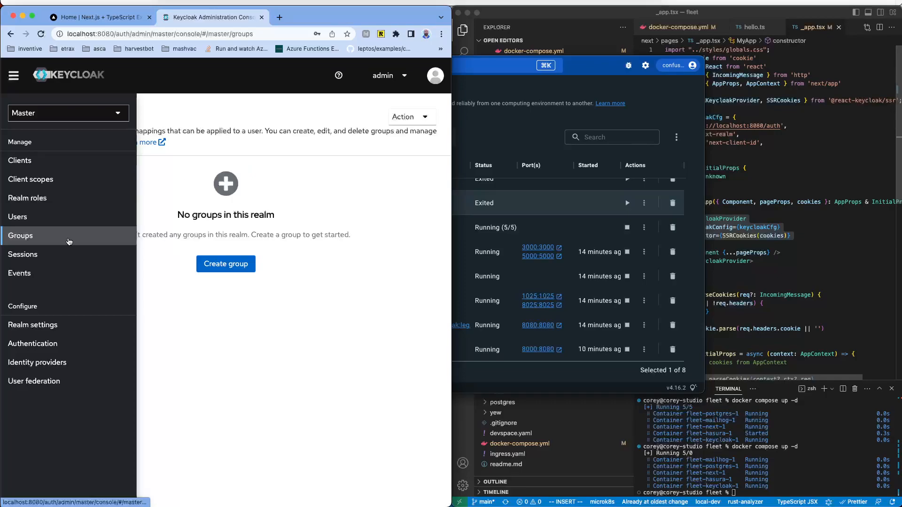
{"action": "left_click", "coordinate": [299, 221]}
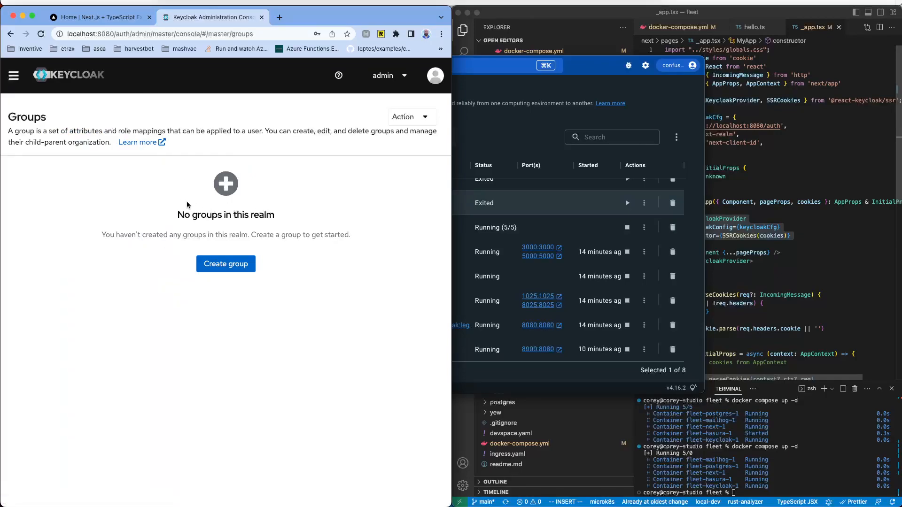
{"action": "left_click", "coordinate": [14, 80]}
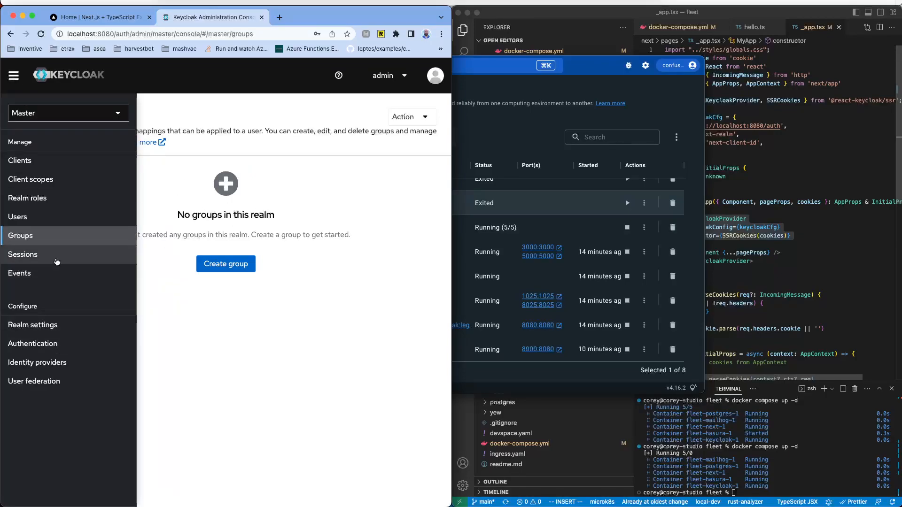
{"action": "left_click", "coordinate": [58, 254]}
{"action": "left_click", "coordinate": [75, 273]}
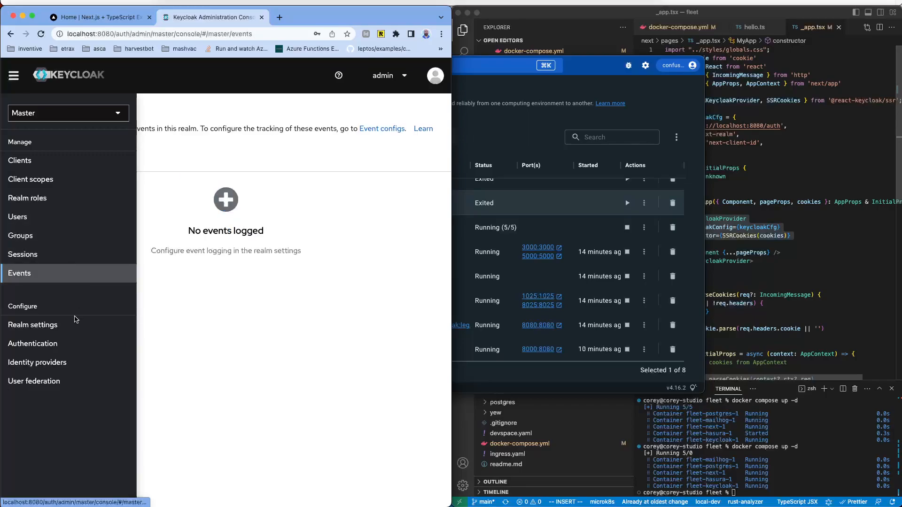
Step: Check Realm settings' Events, Localization, Security defenses and Email tabs, then list the realms
{"action": "left_click", "coordinate": [70, 325]}
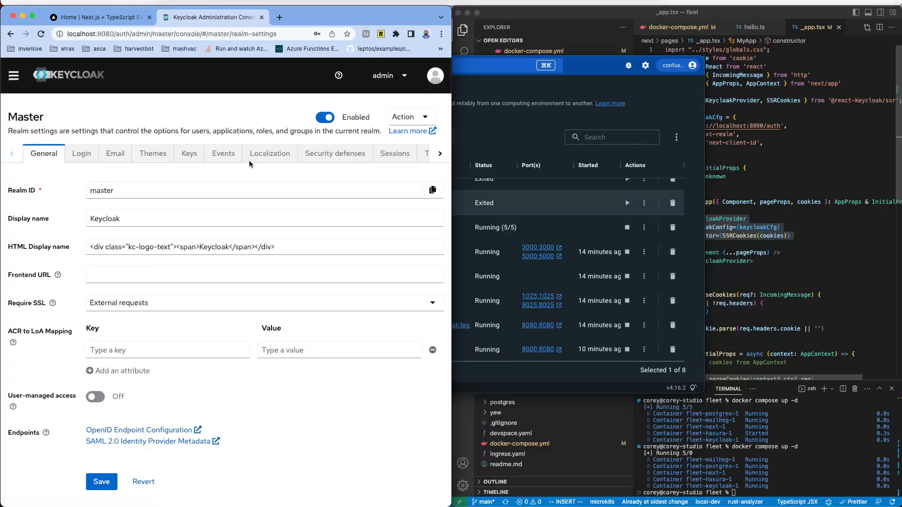
{"action": "left_click", "coordinate": [223, 154]}
{"action": "left_click", "coordinate": [268, 154]}
{"action": "left_click", "coordinate": [324, 154]}
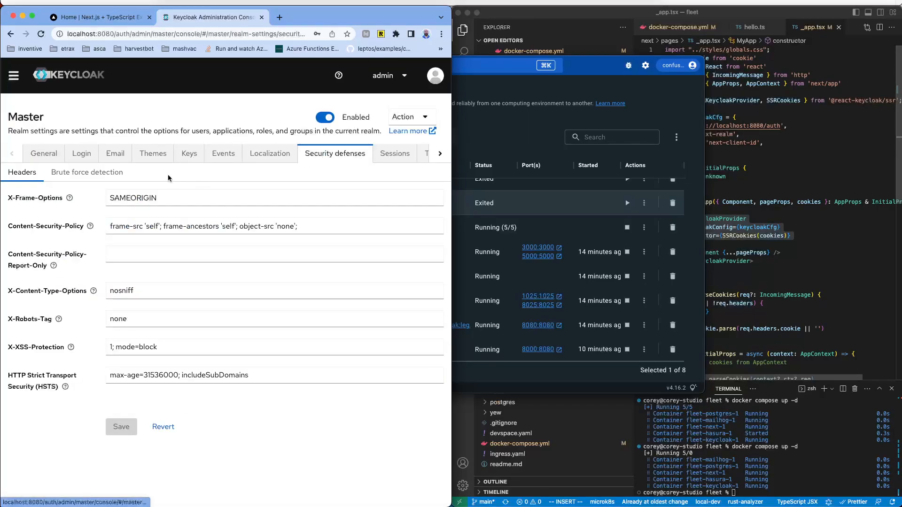
{"action": "left_click", "coordinate": [115, 153]}
{"action": "left_click", "coordinate": [15, 78]}
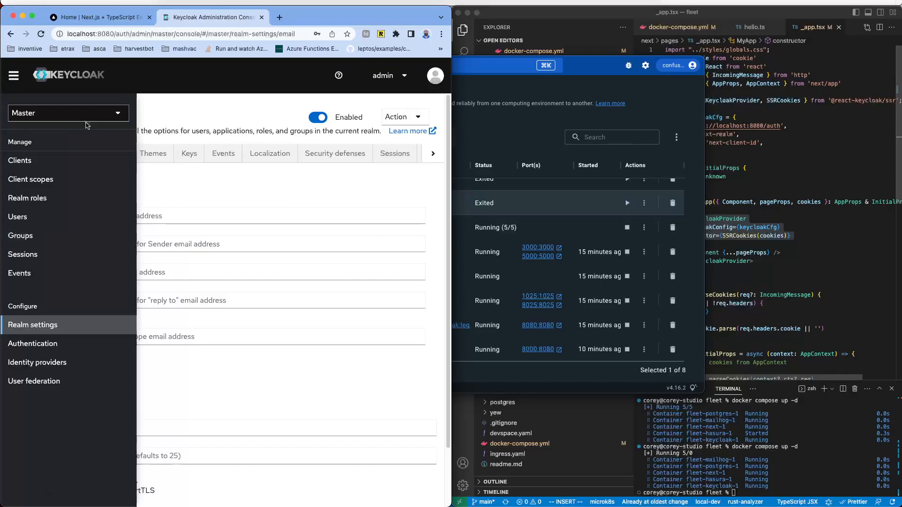
{"action": "left_click", "coordinate": [94, 120]}
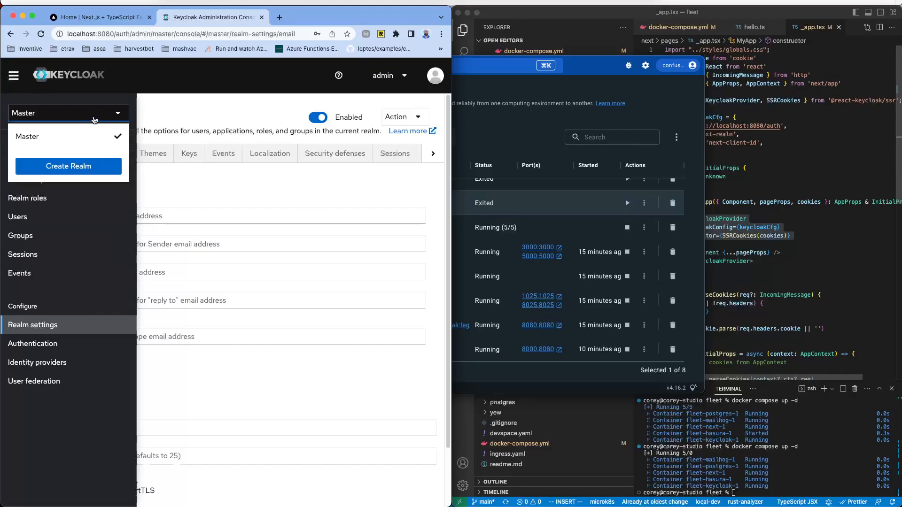
Step: Create a new realm named next-realm
{"action": "left_click", "coordinate": [84, 165]}
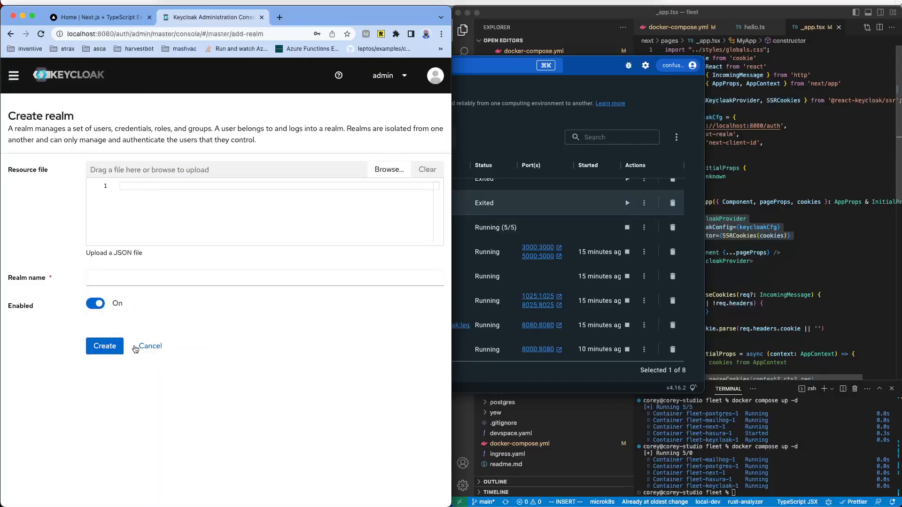
{"action": "left_click", "coordinate": [155, 279]}
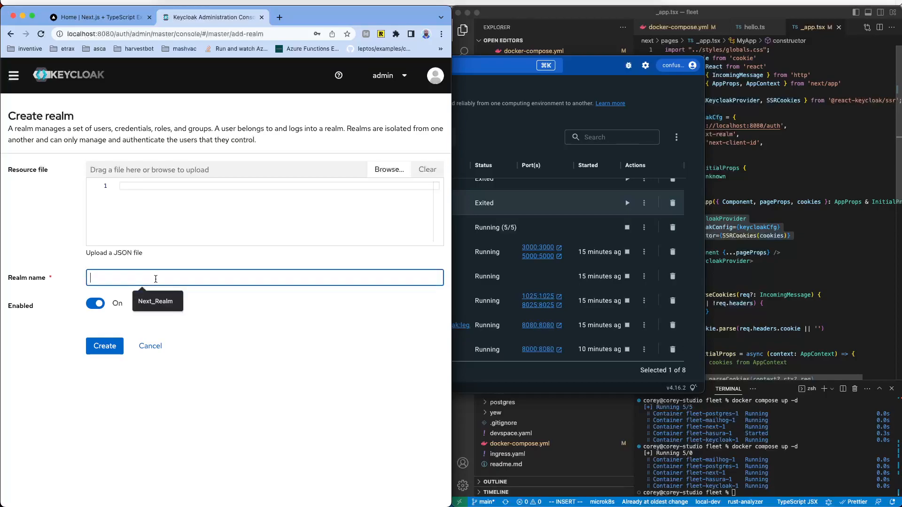
{"action": "type", "text": "next-realm"}
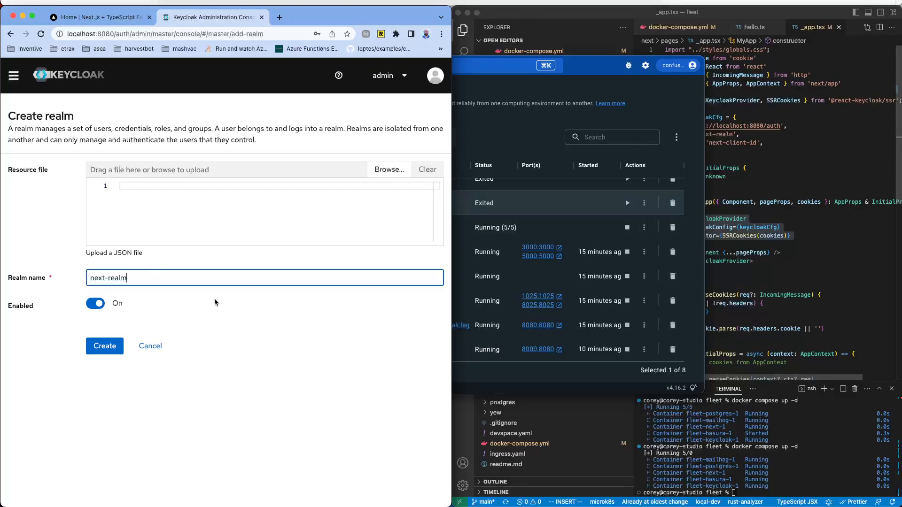
{"action": "left_click", "coordinate": [101, 346]}
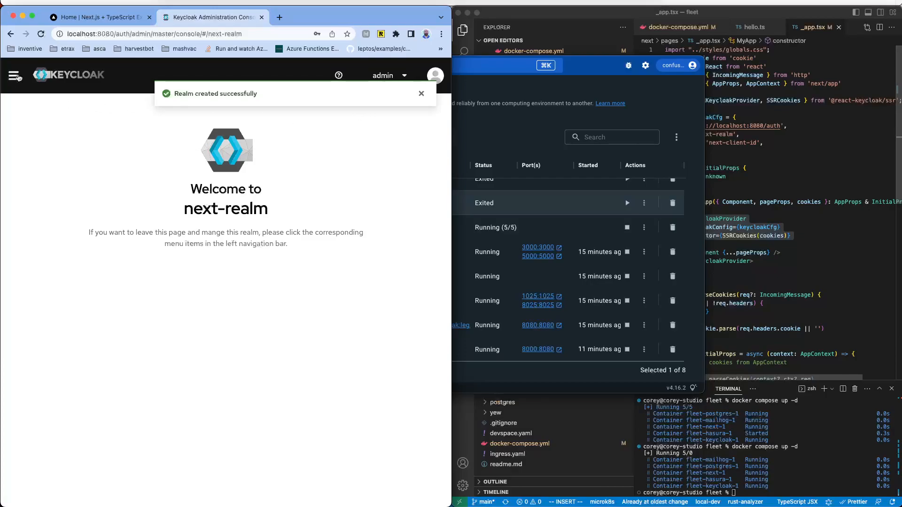
{"action": "left_click", "coordinate": [15, 76]}
Step: Start a new client in next-realm with Client ID 'next-client-id'
{"action": "left_click", "coordinate": [20, 160]}
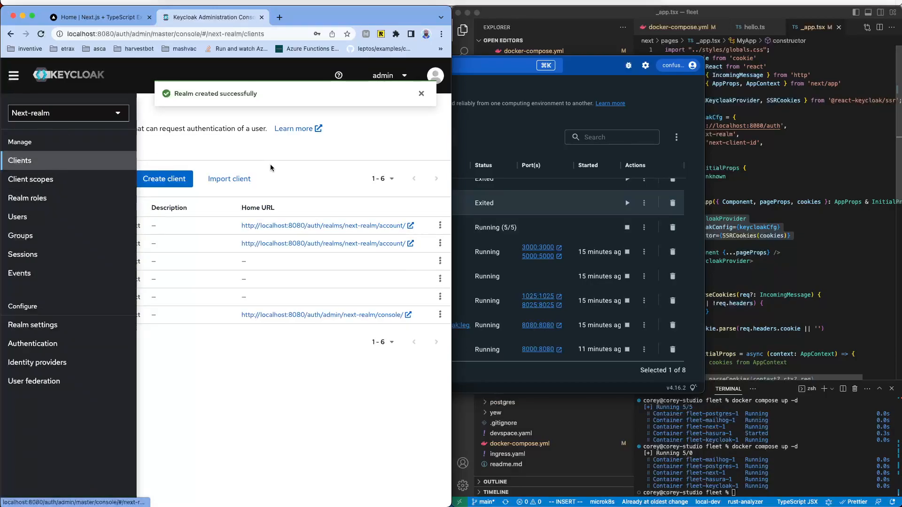
{"action": "left_click", "coordinate": [201, 408]}
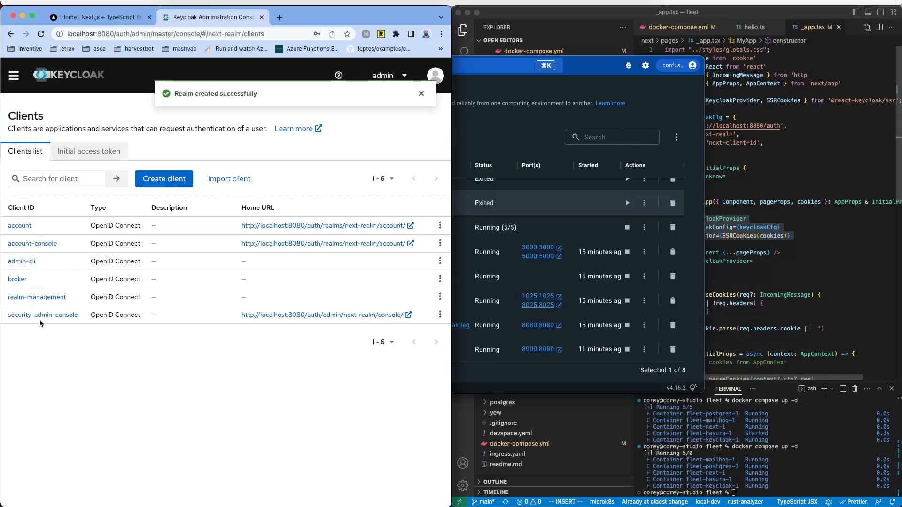
{"action": "left_click", "coordinate": [162, 182]}
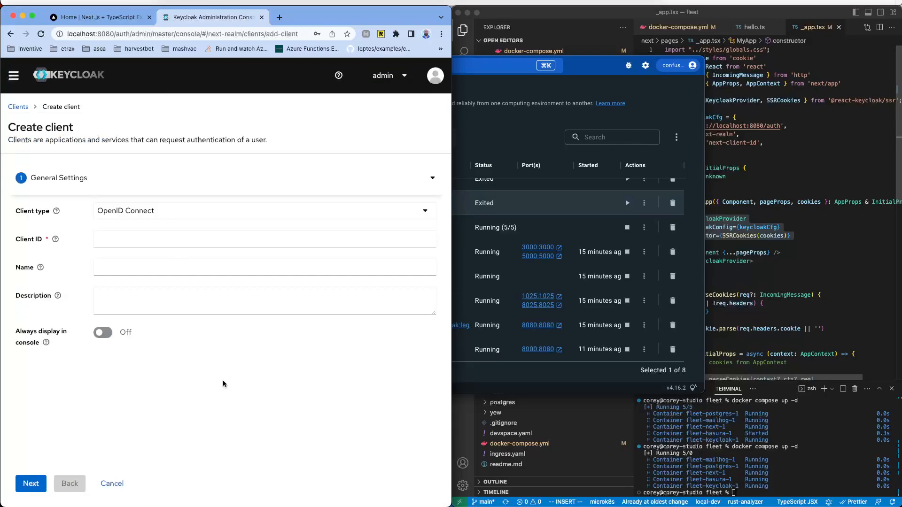
{"action": "left_click", "coordinate": [102, 237]}
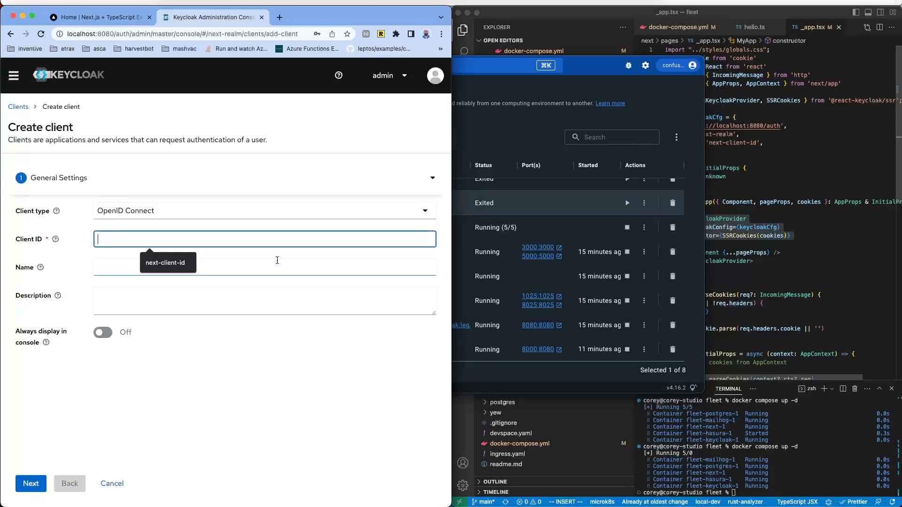
{"action": "type", "text": "next-client-d"}
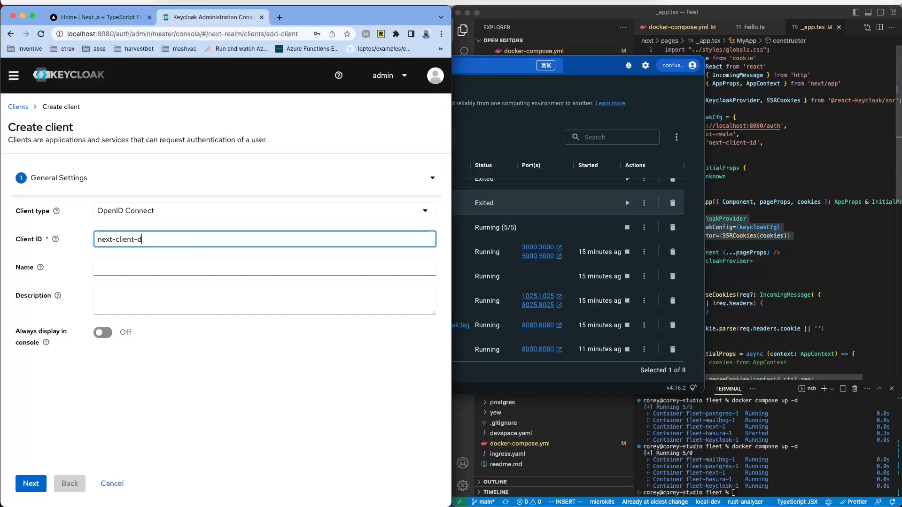
{"action": "key", "text": "BackSpace"}
{"action": "type", "text": "id"}
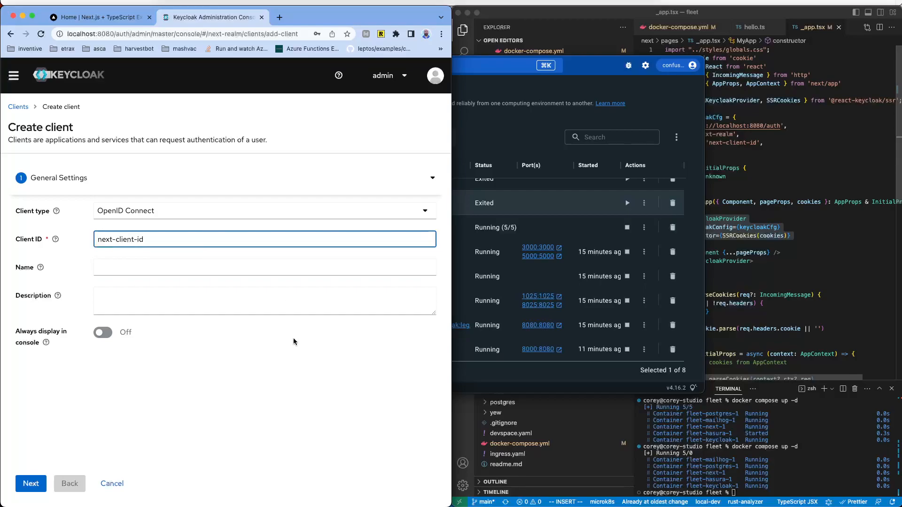
{"action": "left_click", "coordinate": [240, 342]}
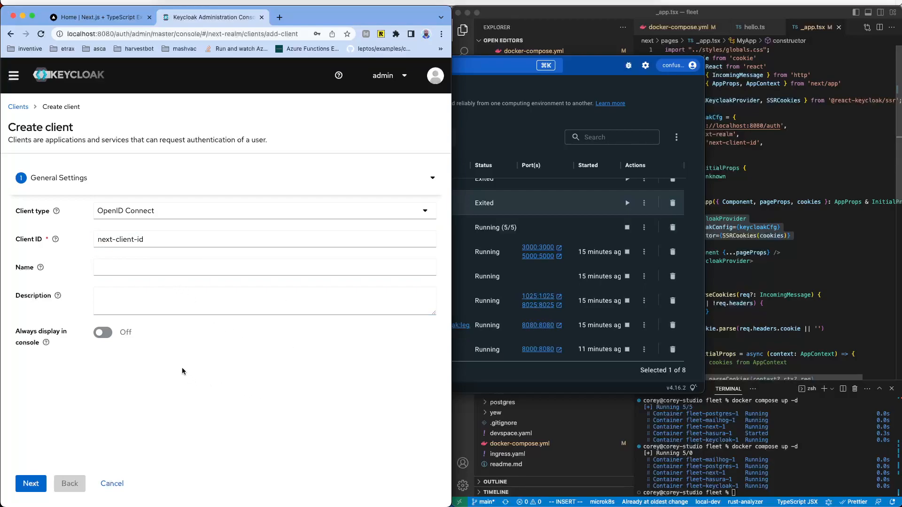
Step: Save next-client-id and look at its root URL and redirect URI fields beside _app.tsx
{"action": "left_click", "coordinate": [30, 486]}
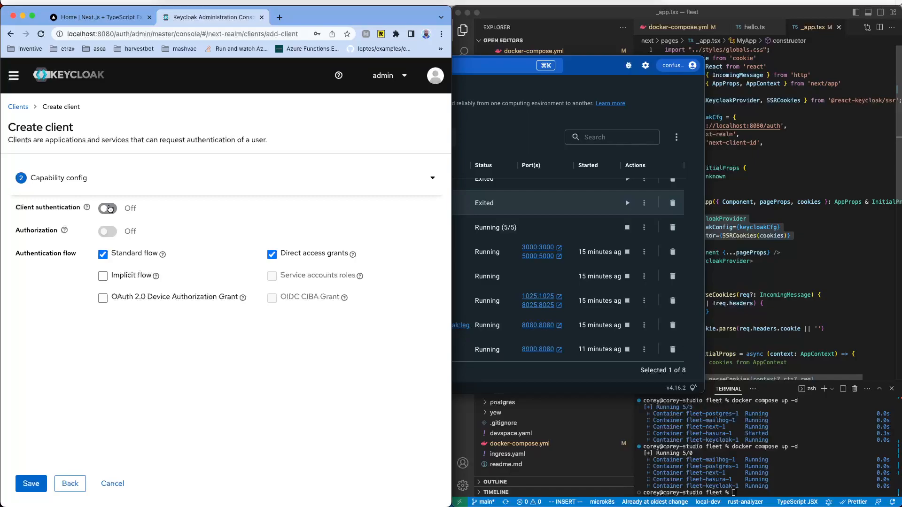
{"action": "left_click", "coordinate": [34, 484]}
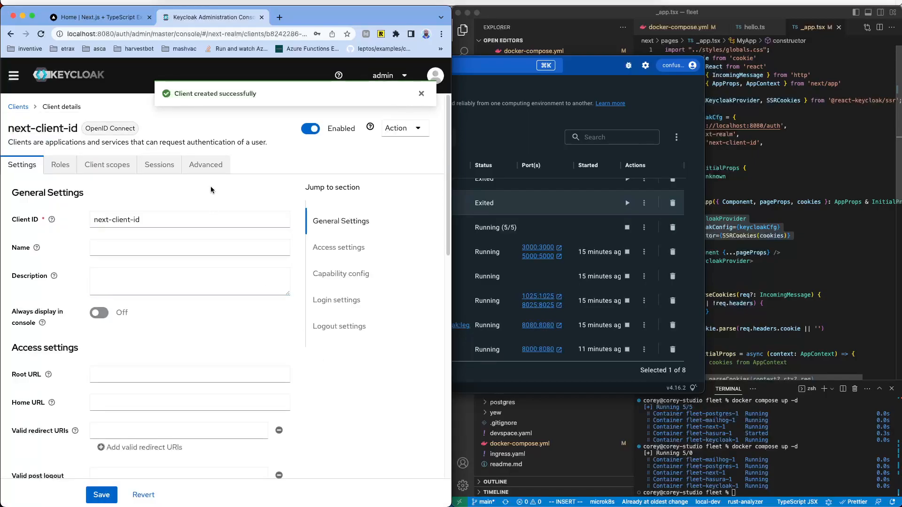
{"action": "left_click", "coordinate": [91, 500]}
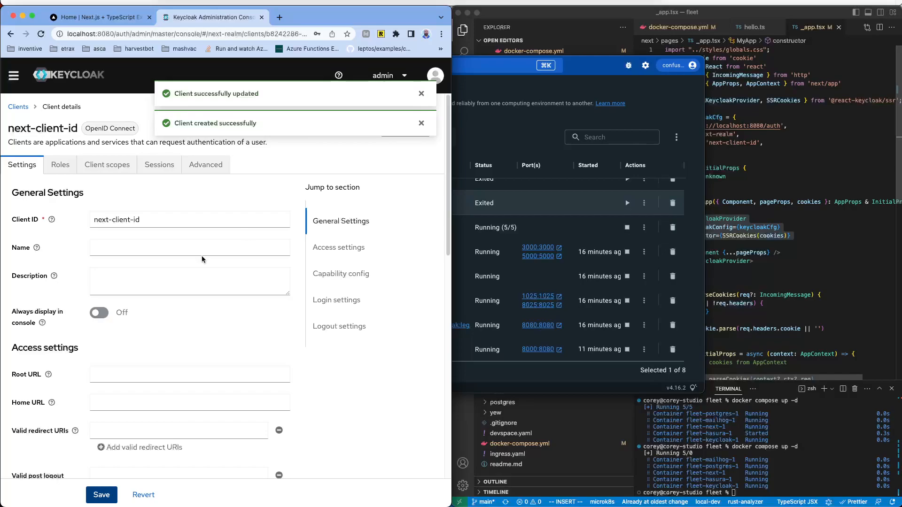
{"action": "scroll", "coordinate": [75, 301], "scroll_direction": "down", "scroll_amount": 3}
{"action": "left_click", "coordinate": [116, 227]}
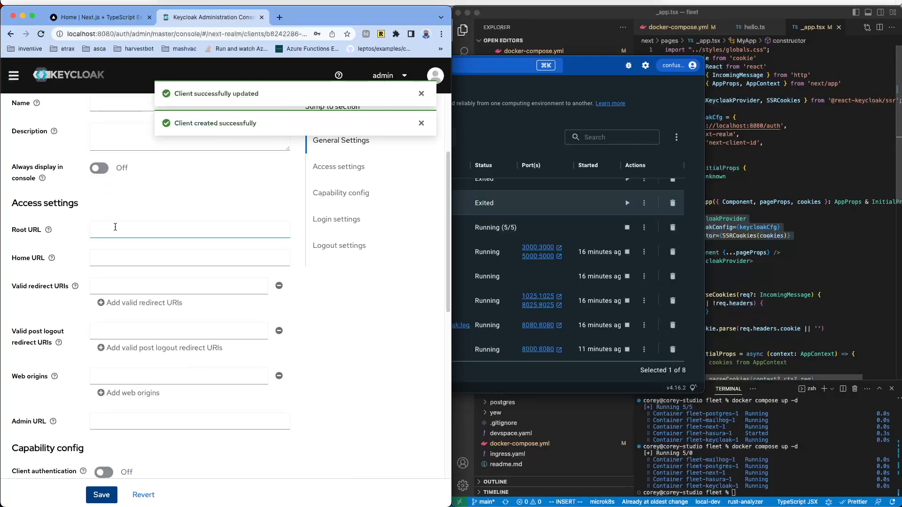
{"action": "left_click", "coordinate": [112, 289]}
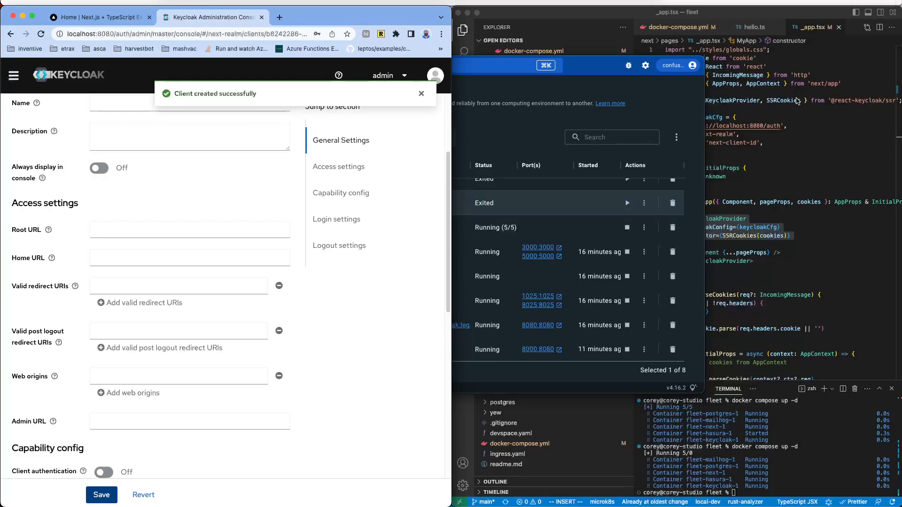
{"action": "left_click", "coordinate": [797, 100]}
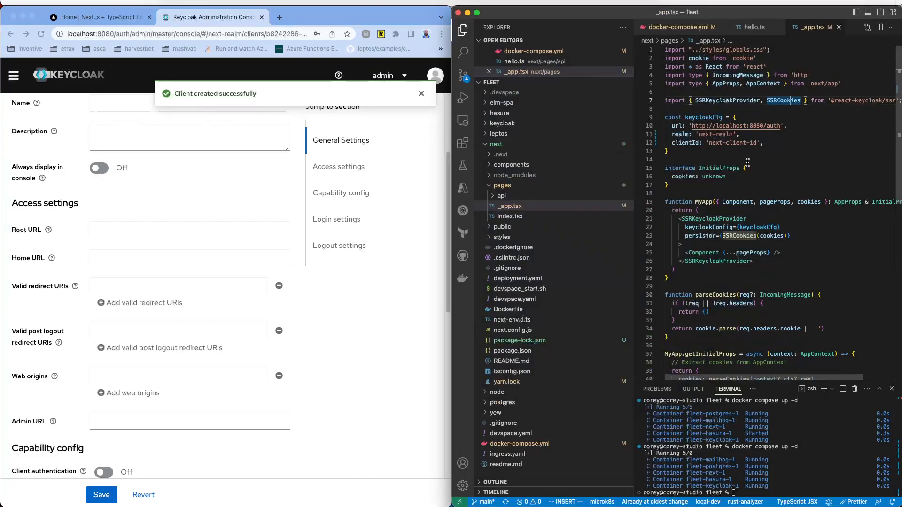
{"action": "left_click_drag", "start_coordinate": [699, 134], "coordinate": [726, 134]}
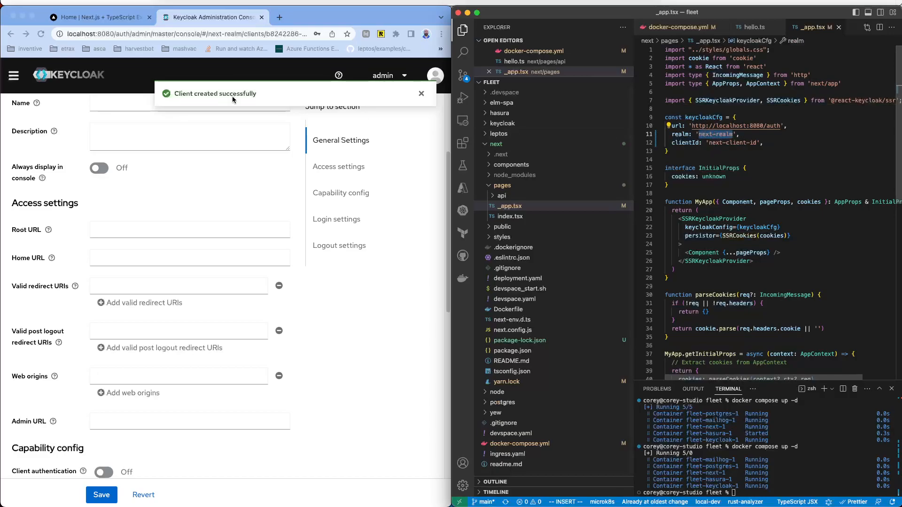
{"action": "left_click", "coordinate": [13, 76]}
{"action": "left_click", "coordinate": [13, 77]}
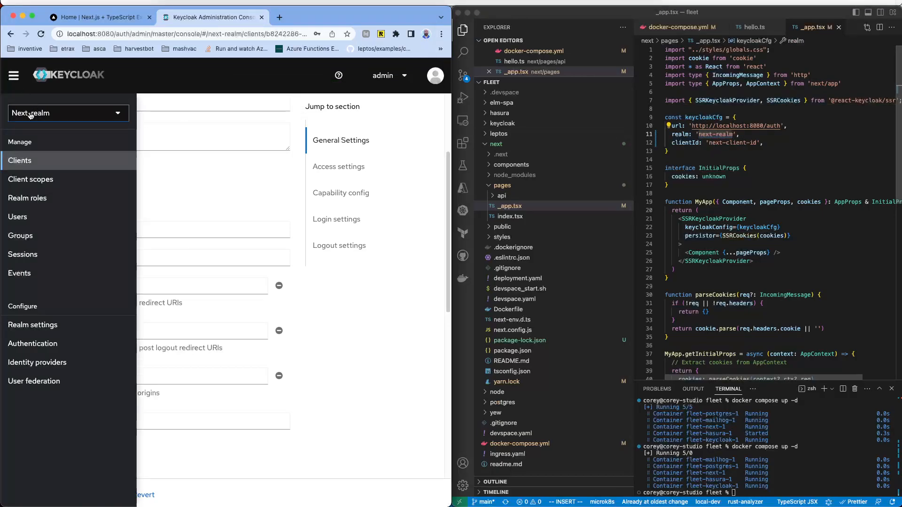
{"action": "left_click", "coordinate": [741, 143]}
{"action": "left_click_drag", "start_coordinate": [709, 143], "coordinate": [758, 142]}
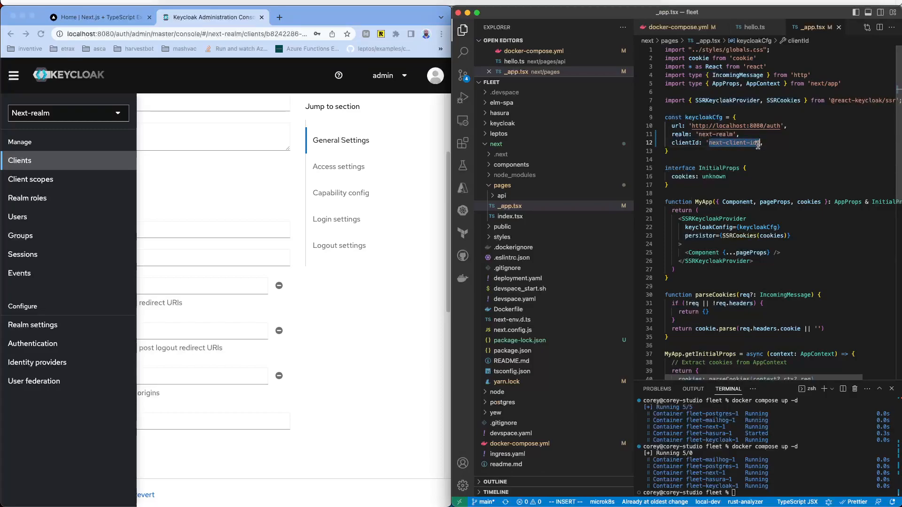
{"action": "left_click", "coordinate": [389, 203]}
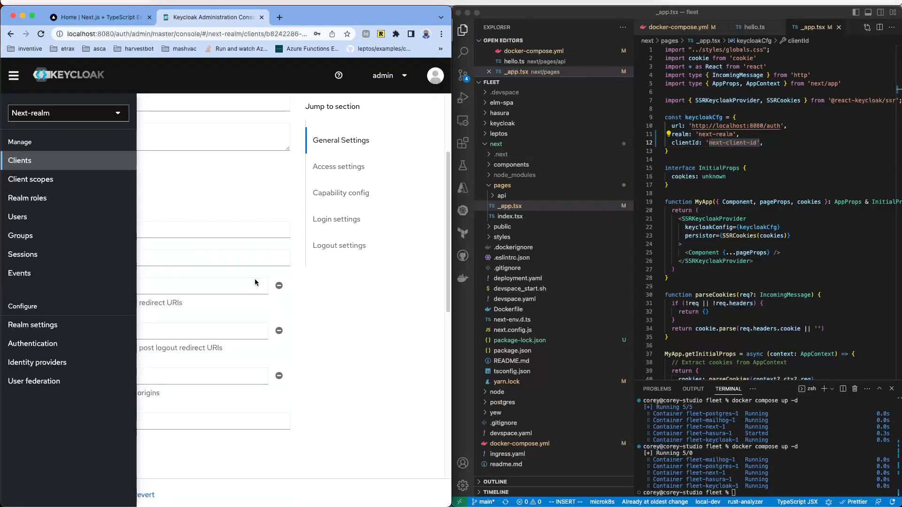
{"action": "left_click", "coordinate": [185, 220]}
{"action": "scroll", "coordinate": [75, 189], "scroll_direction": "up", "scroll_amount": 3}
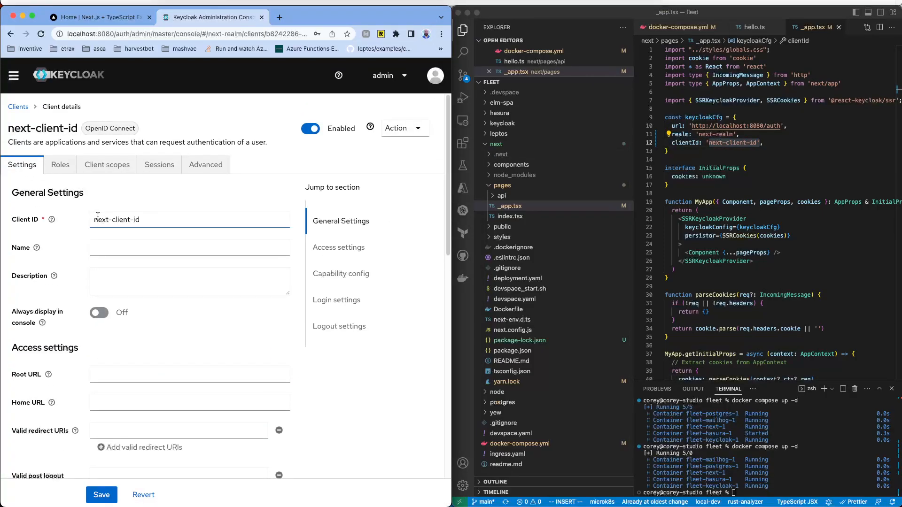
{"action": "left_click_drag", "start_coordinate": [98, 219], "coordinate": [141, 220]}
{"action": "left_click", "coordinate": [774, 153]}
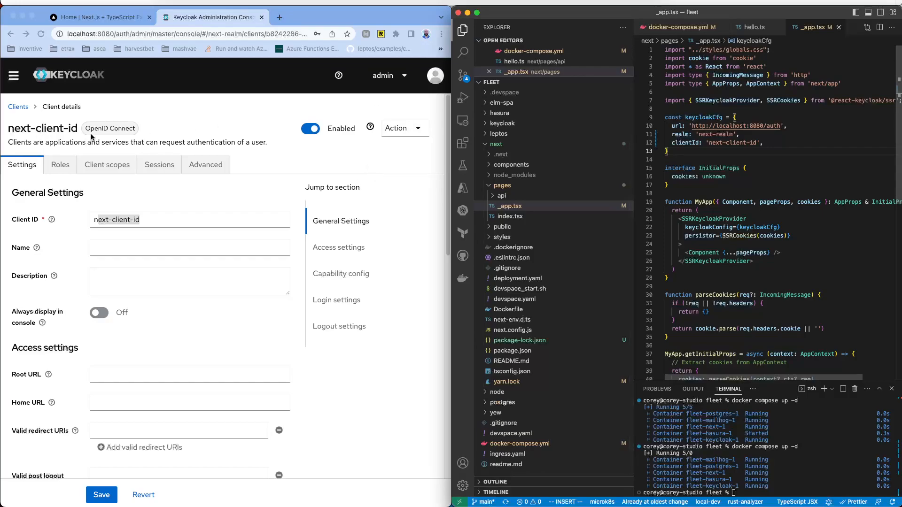
Step: Try Login in the Next.js app and hit the invalid redirect_uri error
{"action": "left_click", "coordinate": [106, 19]}
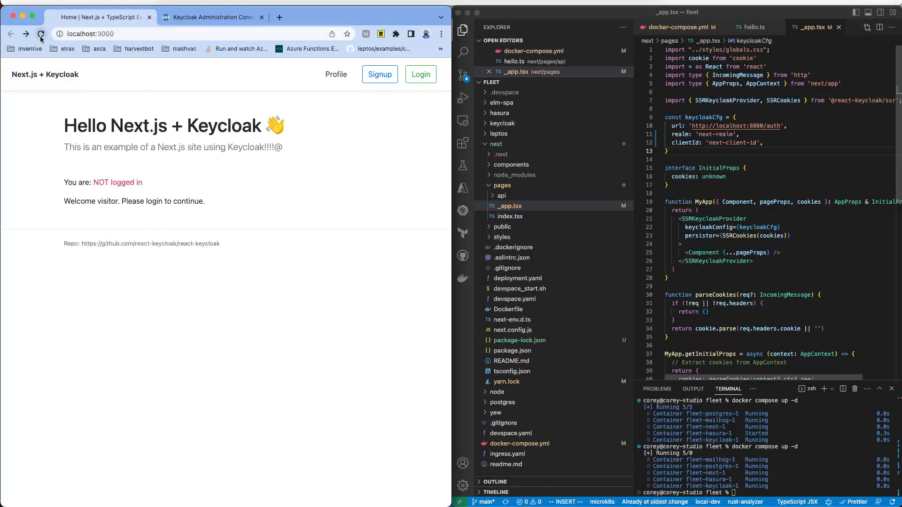
{"action": "left_click", "coordinate": [422, 76]}
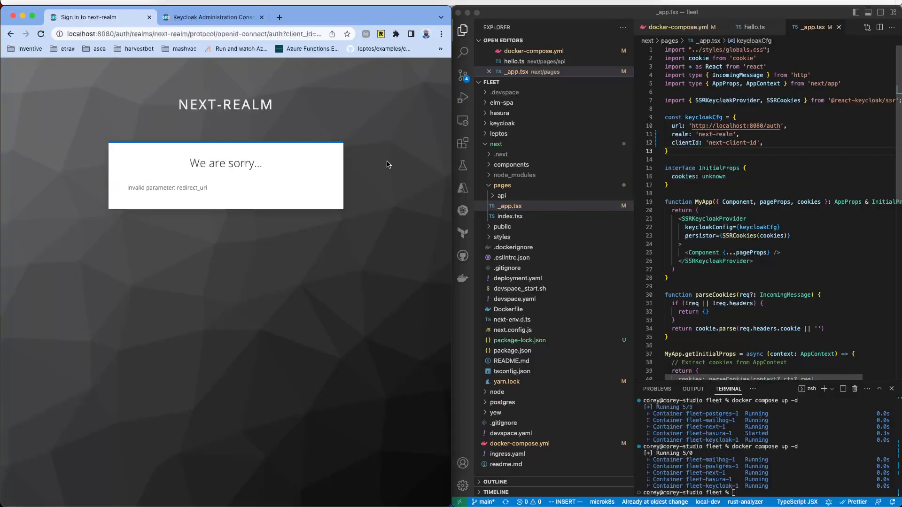
{"action": "left_click", "coordinate": [42, 34]}
Step: Set next-client-id's Valid redirect URIs to * and save, then return to localhost:3000
{"action": "left_click", "coordinate": [216, 19]}
{"action": "scroll", "coordinate": [192, 366], "scroll_direction": "down", "scroll_amount": 3}
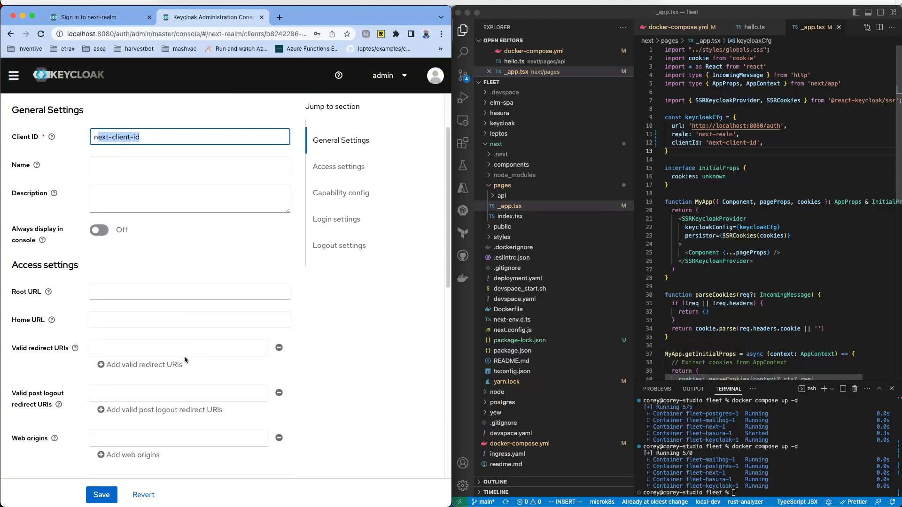
{"action": "left_click", "coordinate": [138, 348]}
{"action": "type", "text": "*"}
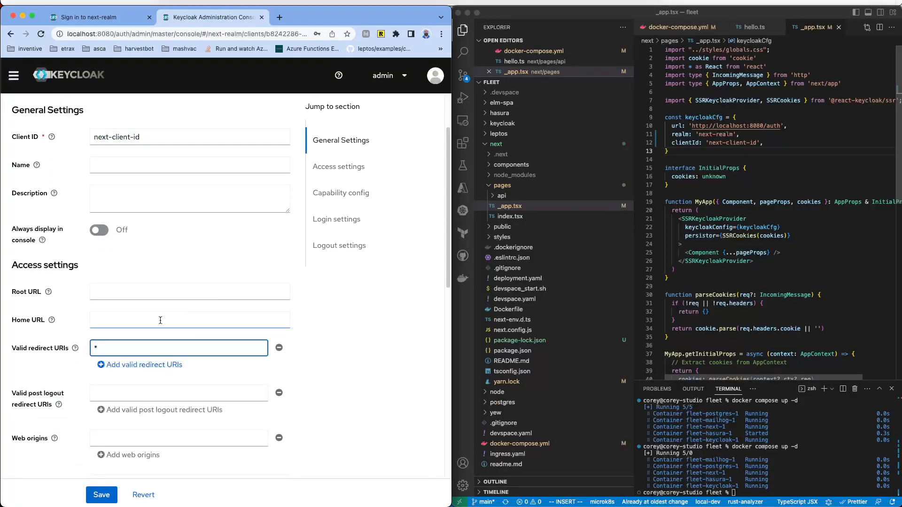
{"action": "left_click", "coordinate": [102, 495]}
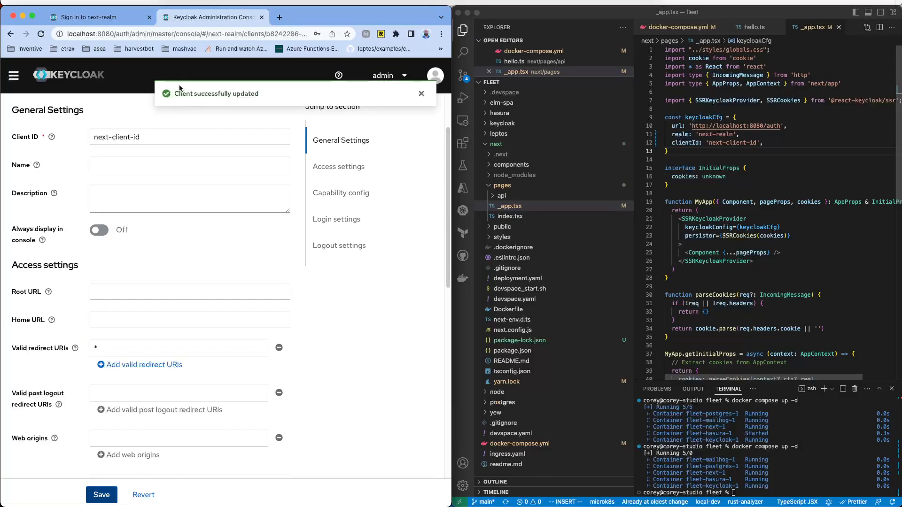
{"action": "left_click", "coordinate": [91, 18]}
{"action": "left_click", "coordinate": [11, 33]}
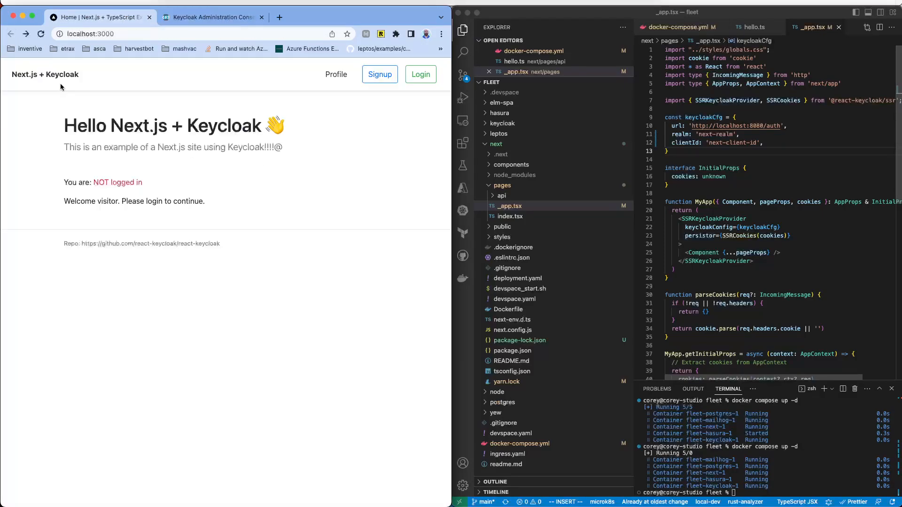
Step: Attempt the next-realm login as admin, get 'Invalid username or password', and return to the admin console
{"action": "left_click", "coordinate": [407, 79]}
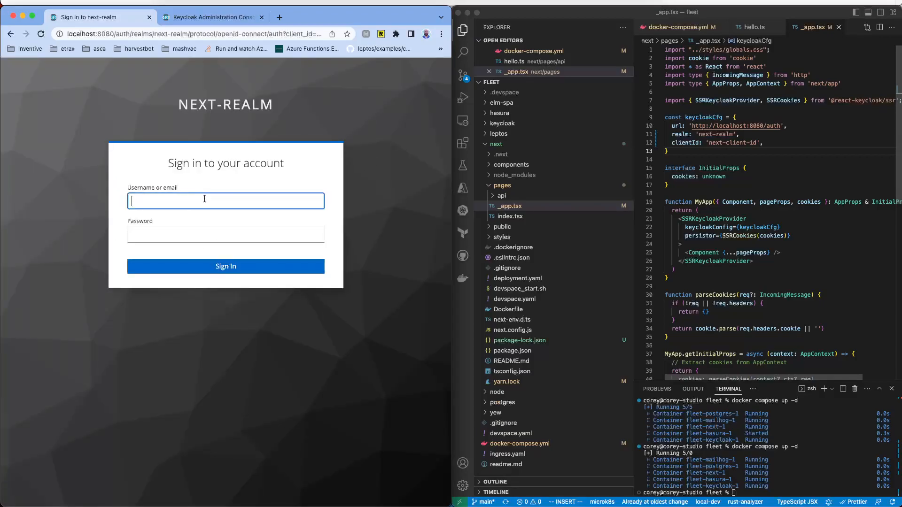
{"action": "type", "text": "admin"}
{"action": "key", "text": "Tab"}
{"action": "type", "text": "test"}
{"action": "key", "text": "BackSpace"}
{"action": "key", "text": "BackSpace"}
{"action": "key", "text": "BackSpace"}
{"action": "key", "text": "BackSpace"}
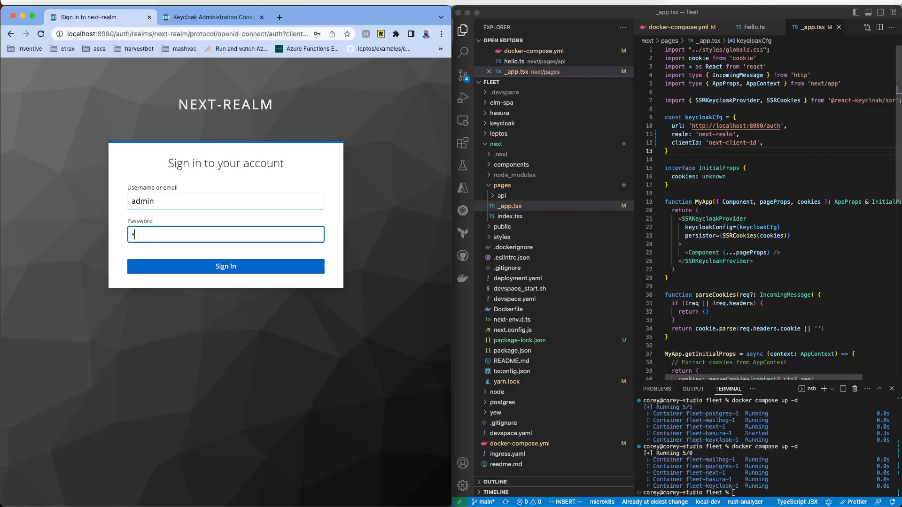
{"action": "type", "text": "admin"}
{"action": "key", "text": "BackSpace"}
{"action": "key", "text": "BackSpace"}
{"action": "key", "text": "BackSpace"}
{"action": "type", "text": "ad"}
{"action": "key", "text": "Return"}
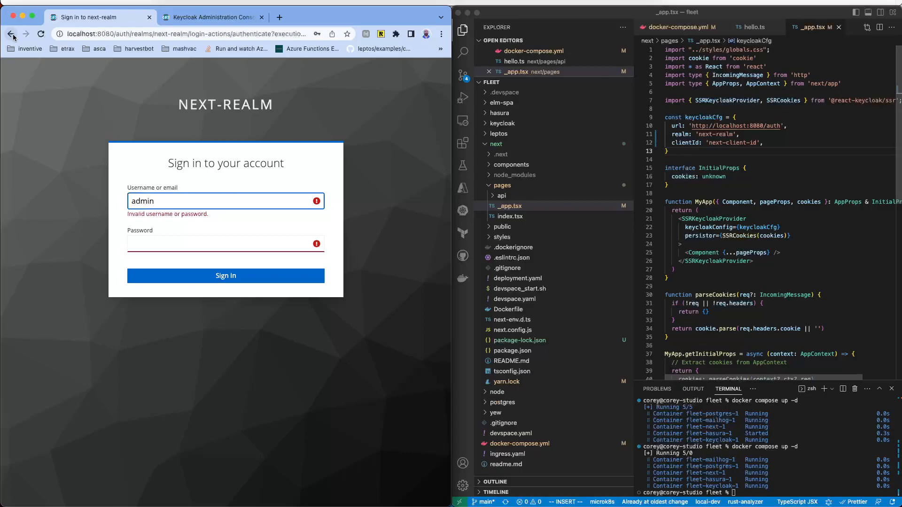
{"action": "left_click", "coordinate": [202, 17]}
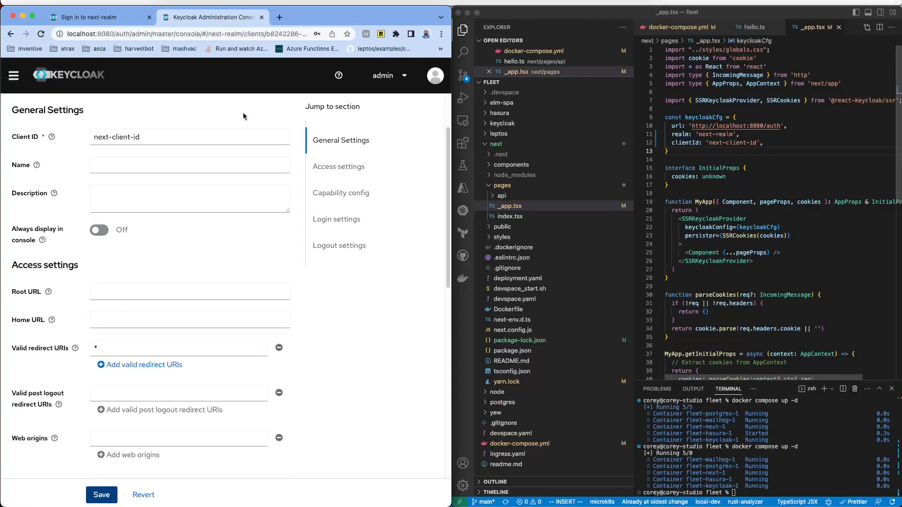
{"action": "left_click", "coordinate": [13, 76]}
Step: Start a new user in next-realm's Users list and enter its username
{"action": "left_click", "coordinate": [47, 217]}
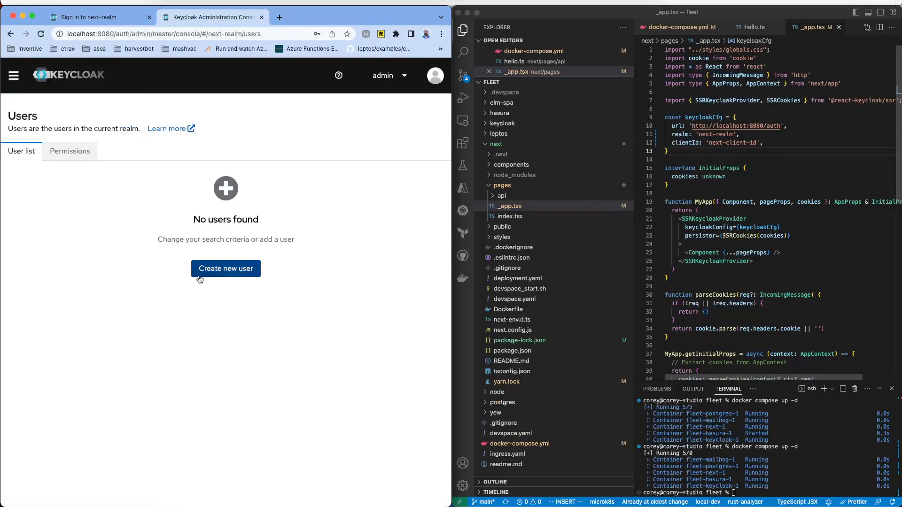
{"action": "left_click", "coordinate": [199, 269]}
{"action": "left_click", "coordinate": [113, 170]}
{"action": "type", "text": "co"}
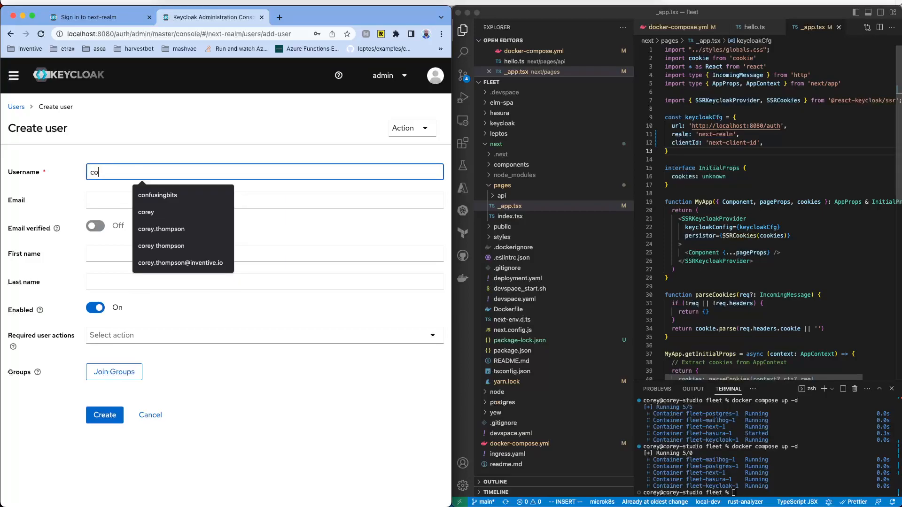
{"action": "type", "text": "rey"}
Step: Clear the mistyped email, create the user, and return to the next-realm sign-in tab
{"action": "key", "text": "Tab"}
{"action": "type", "text": "pas"}
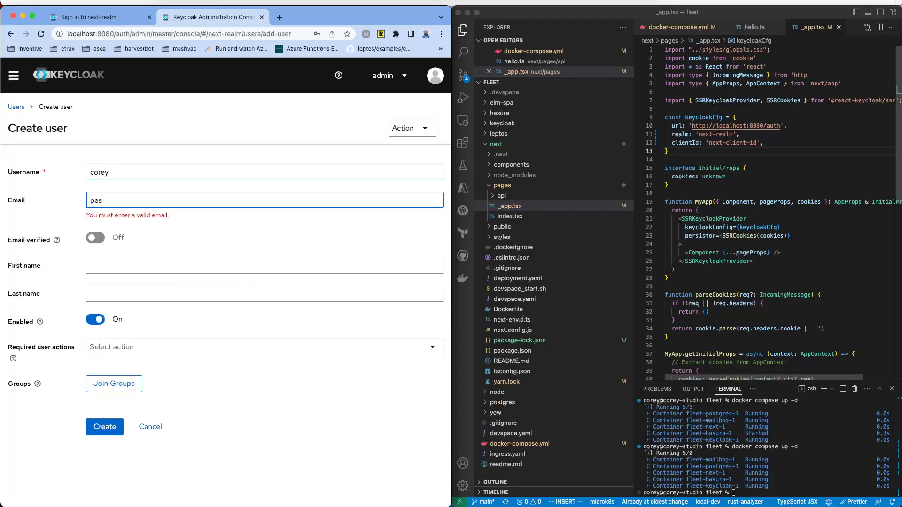
{"action": "double_click", "coordinate": [117, 200]}
{"action": "key", "text": "BackSpace"}
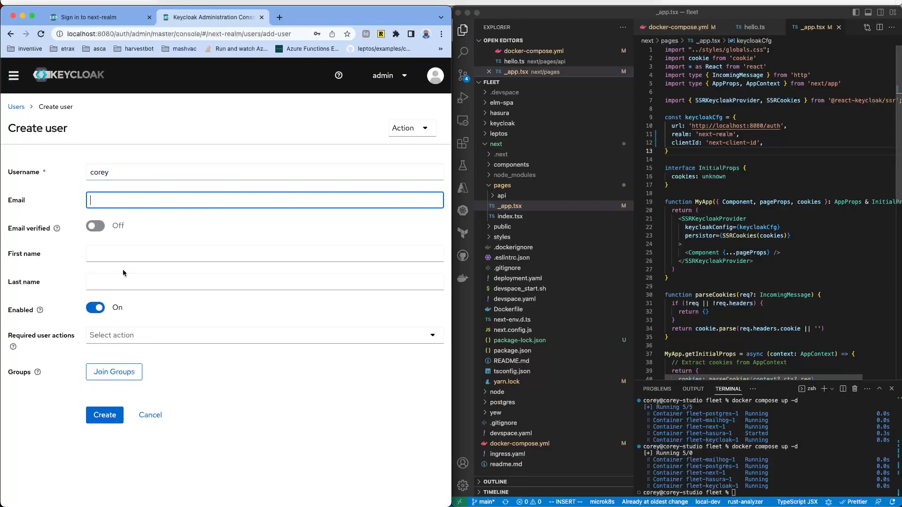
{"action": "left_click", "coordinate": [105, 414]}
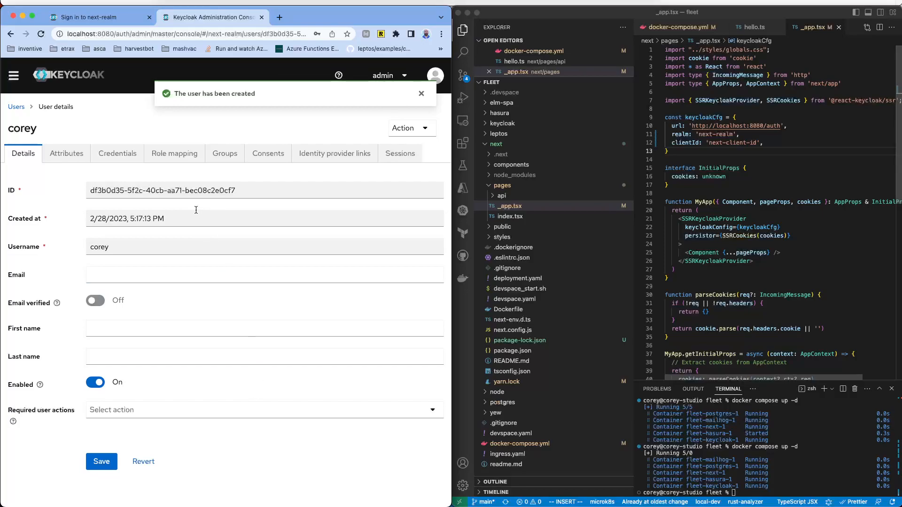
{"action": "left_click", "coordinate": [113, 18]}
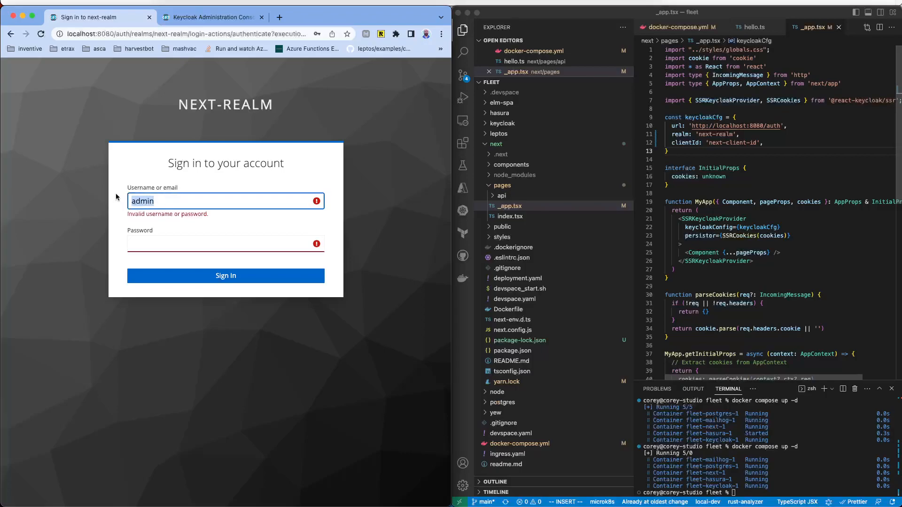
Step: Try signing in to next-realm as the new user with a password, then return to the admin console
{"action": "type", "text": "corey"}
{"action": "left_click", "coordinate": [156, 246]}
{"action": "type", "text": "co"}
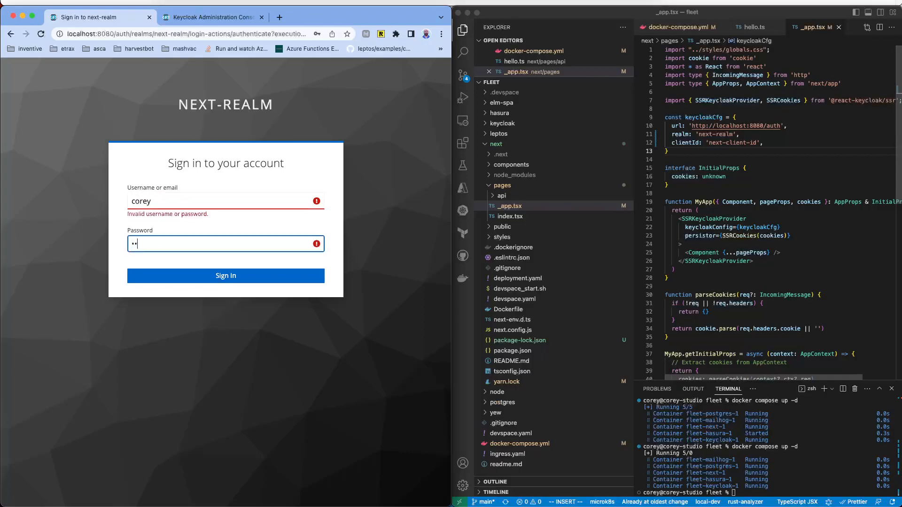
{"action": "key", "text": "Return"}
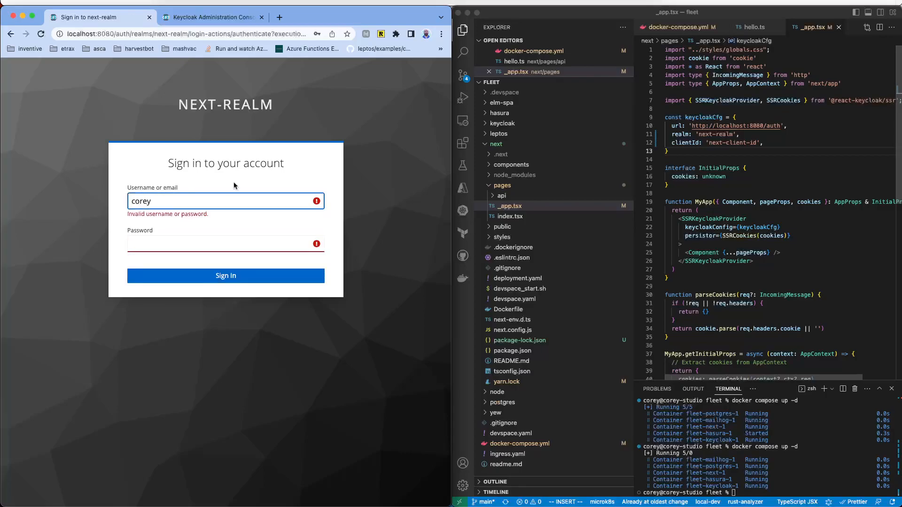
{"action": "left_click", "coordinate": [232, 21]}
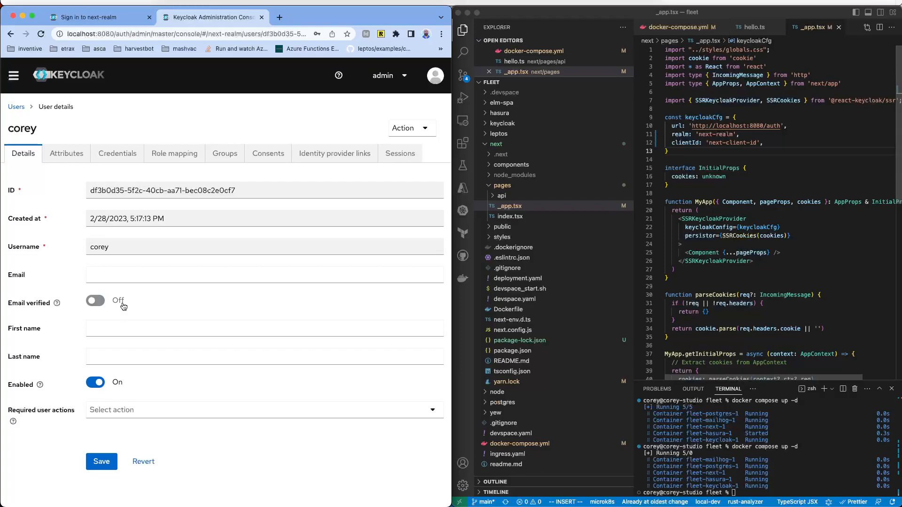
Step: Set and confirm a temporary password on the user's Credentials tab
{"action": "left_click", "coordinate": [117, 153]}
{"action": "left_click", "coordinate": [226, 269]}
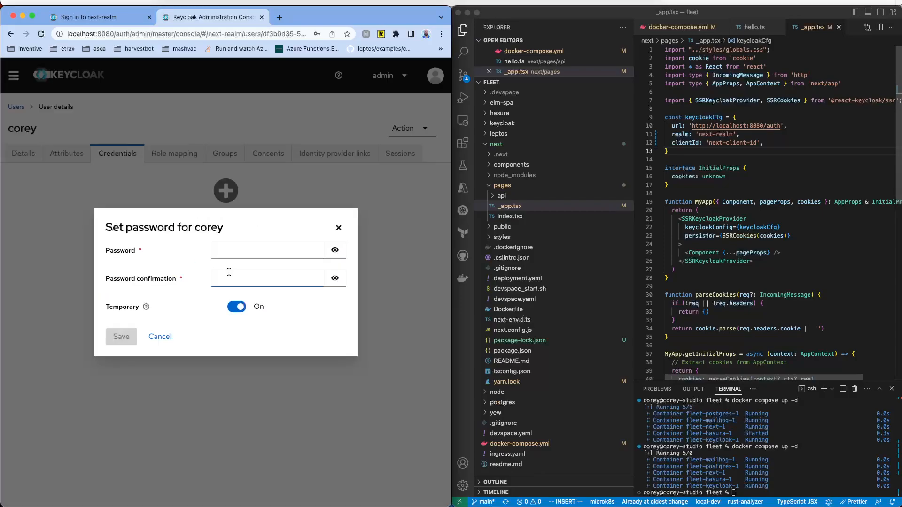
{"action": "left_click", "coordinate": [276, 247]}
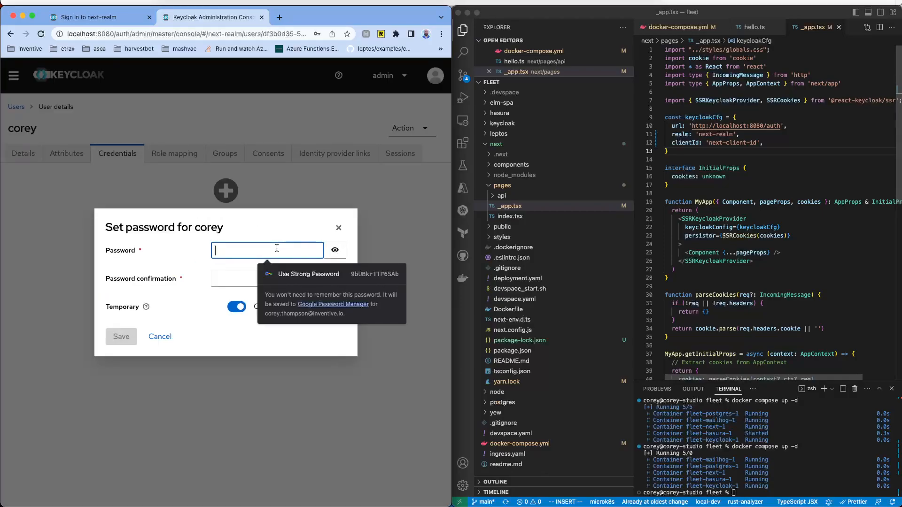
{"action": "type", "text": "•••••••"}
{"action": "key", "text": "Tab"}
{"action": "key", "text": "Tab"}
{"action": "type", "text": "••••••••"}
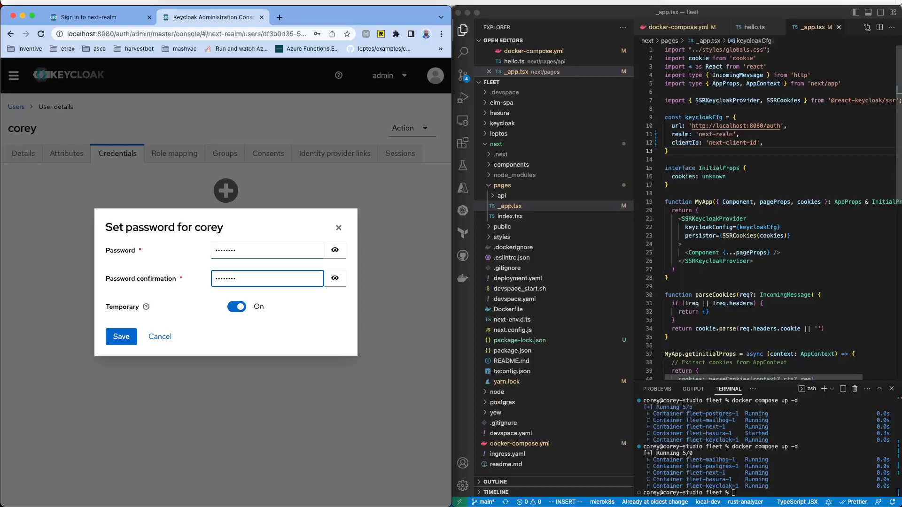
{"action": "left_click", "coordinate": [122, 337]}
{"action": "left_click", "coordinate": [129, 308]}
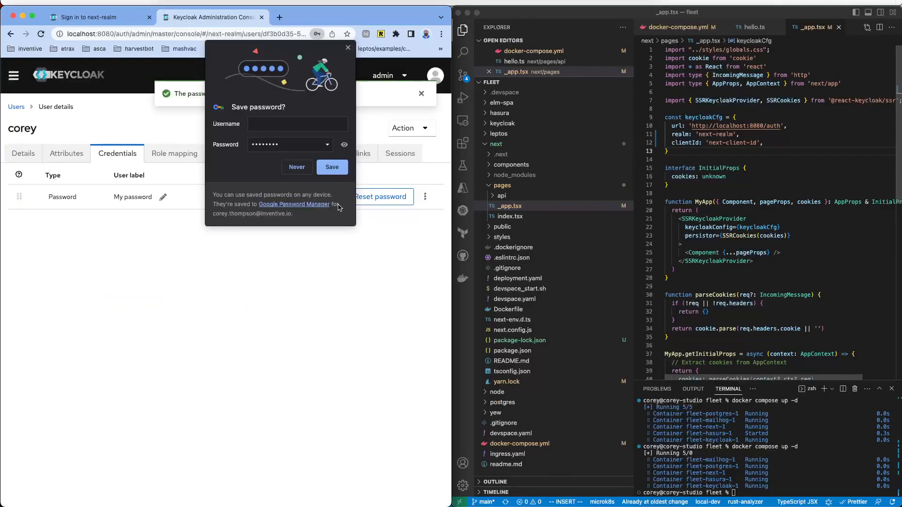
Step: Dismiss Chrome's save-password prompt and go to the password field of the next-realm sign-in page
{"action": "left_click", "coordinate": [348, 48]}
{"action": "left_click", "coordinate": [94, 18]}
{"action": "left_click", "coordinate": [230, 243]}
Step: Sign in with the temporary password, set a new password, and dismiss Chrome's password warnings
{"action": "key", "text": "Return"}
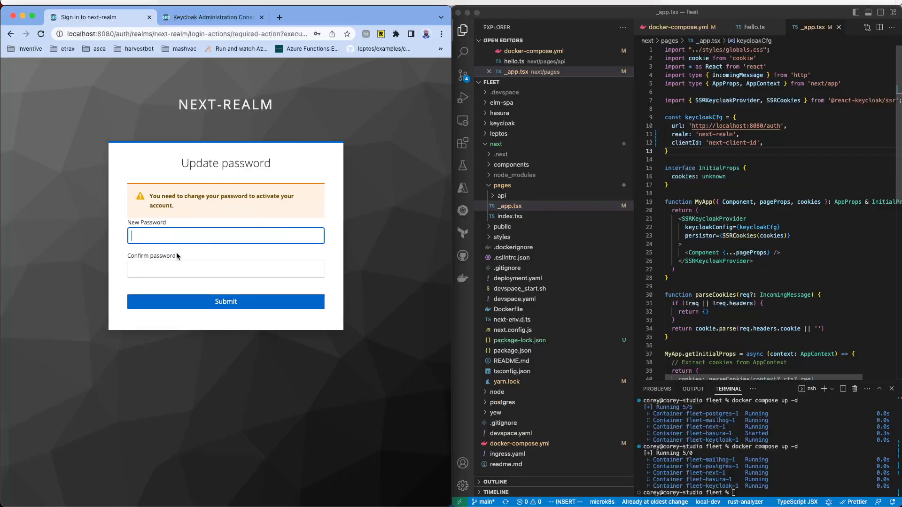
{"action": "type", "text": "pa"}
{"action": "key", "text": "Tab"}
{"action": "type", "text": "password"}
{"action": "key", "text": "Return"}
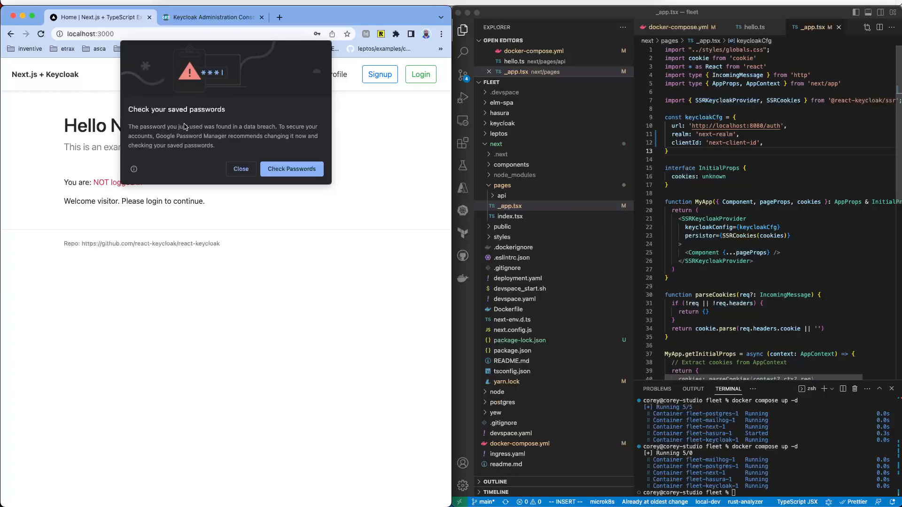
{"action": "left_click", "coordinate": [241, 168]}
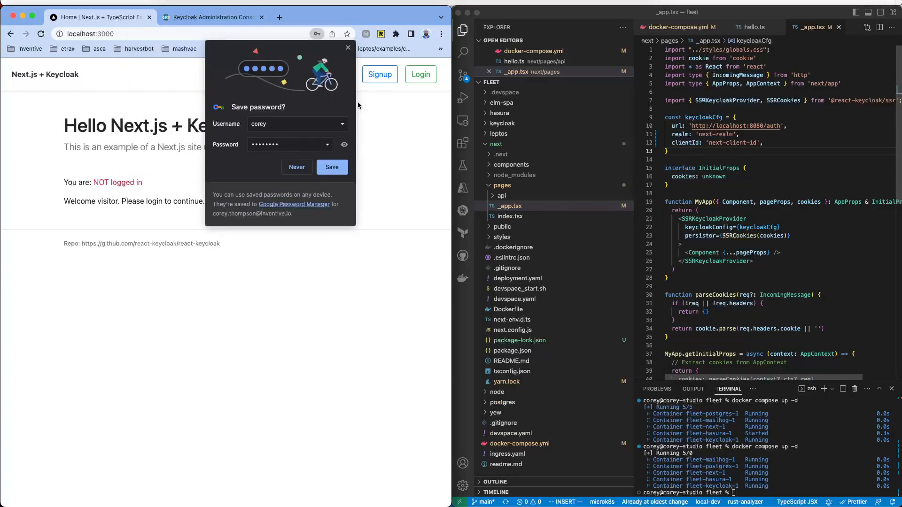
{"action": "left_click", "coordinate": [349, 49]}
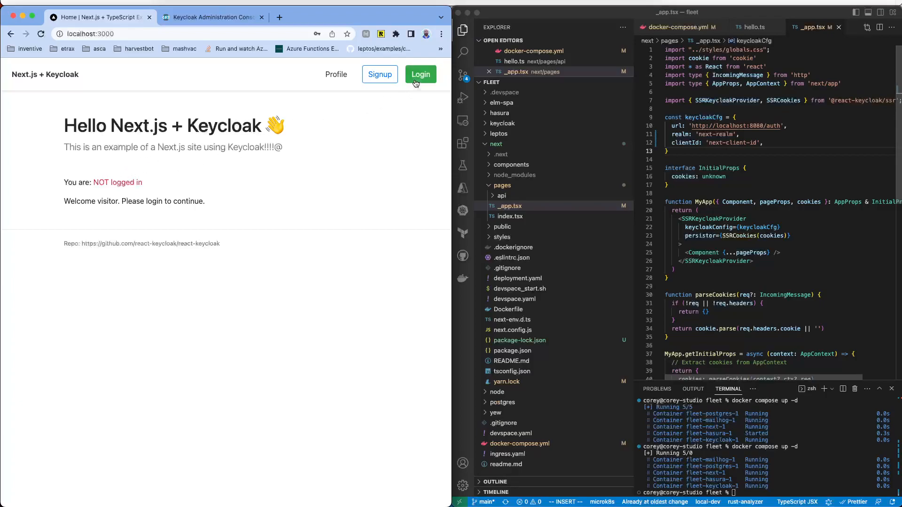
Step: Reload the Next.js home page, try the Profile page, go back, then return to Keycloak's console
{"action": "left_click", "coordinate": [42, 35]}
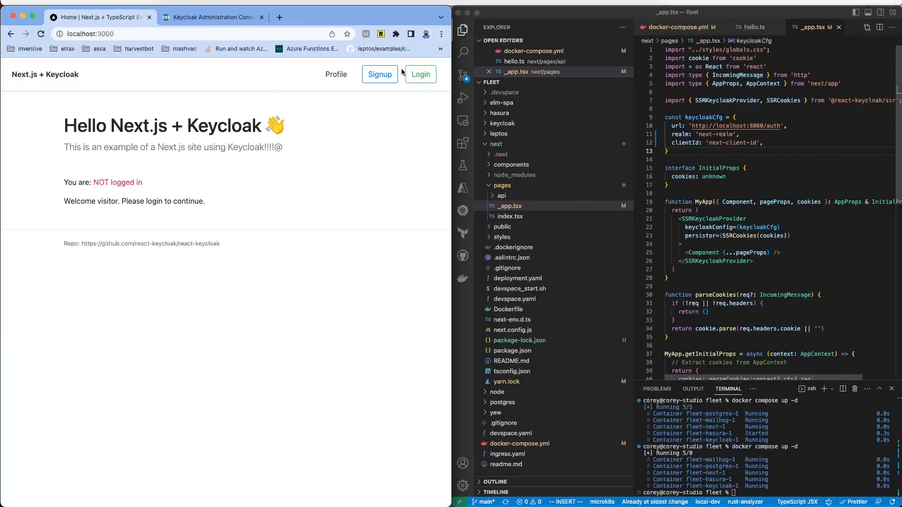
{"action": "left_click", "coordinate": [330, 78]}
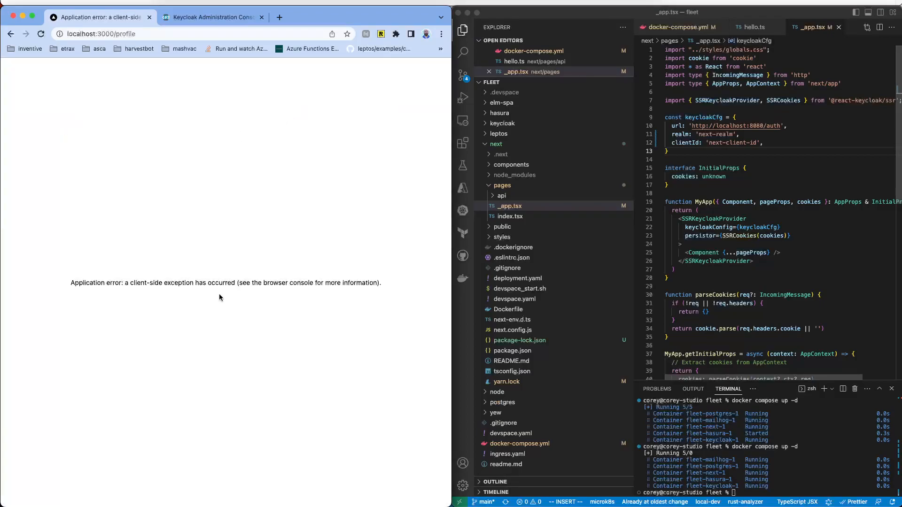
{"action": "left_click", "coordinate": [10, 35]}
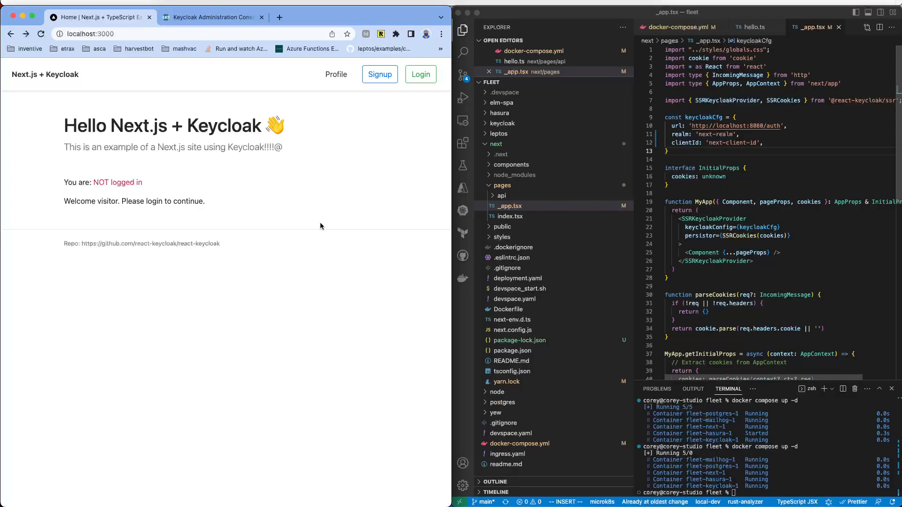
{"action": "left_click", "coordinate": [202, 17]}
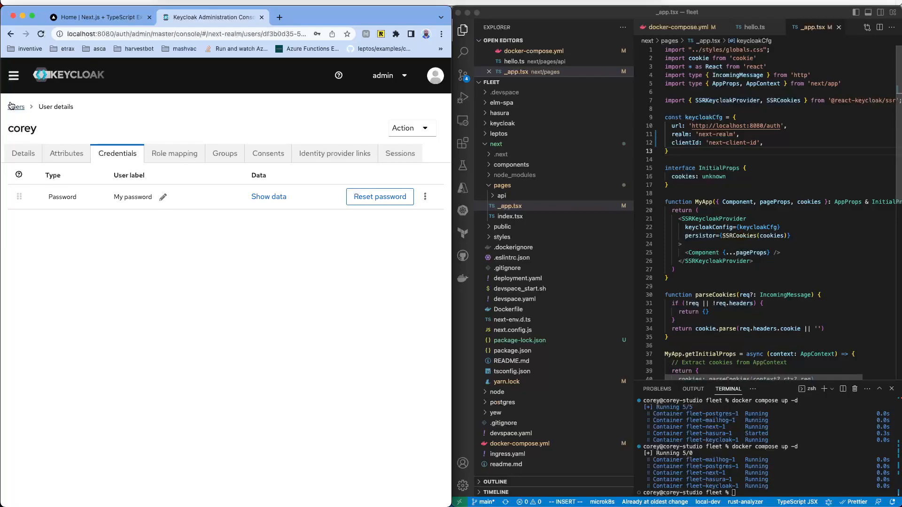
Step: Browse next-realm's Groups, Realm roles, Client scopes, Clients and Sessions pages
{"action": "left_click", "coordinate": [14, 76]}
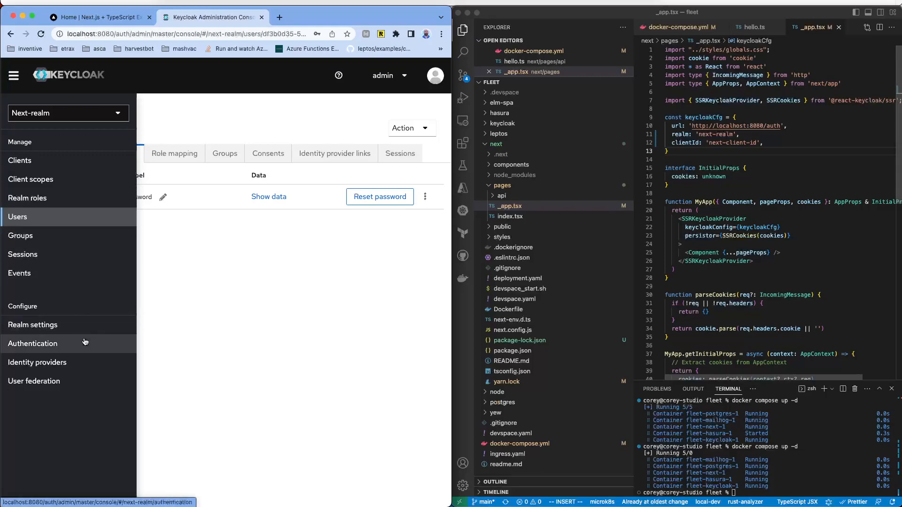
{"action": "left_click", "coordinate": [57, 235]}
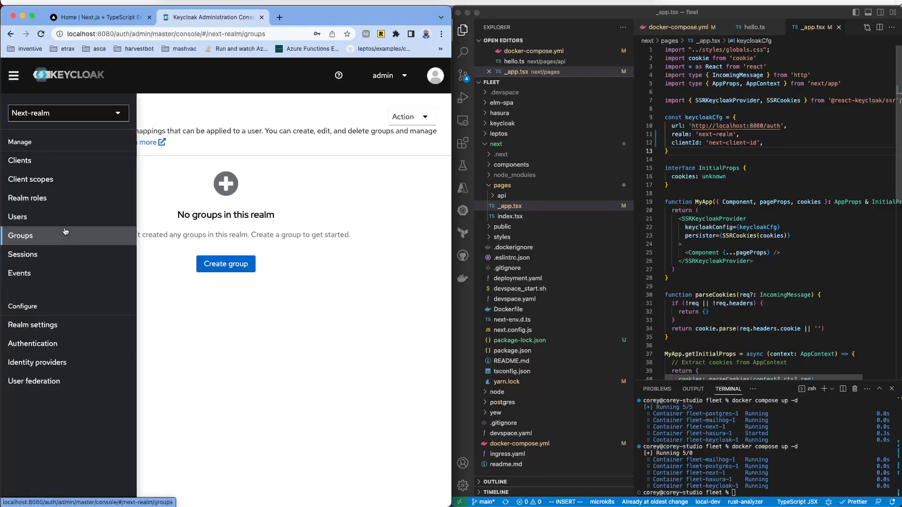
{"action": "left_click", "coordinate": [61, 198]}
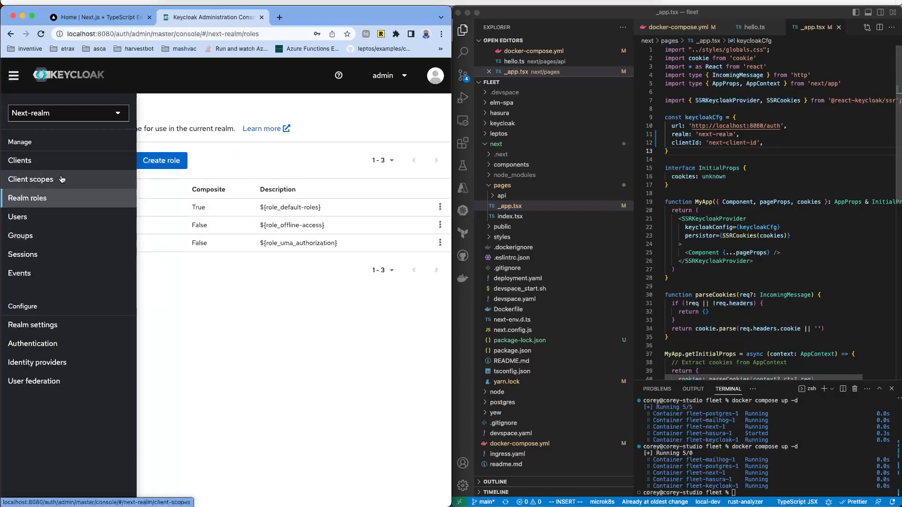
{"action": "left_click", "coordinate": [61, 179]}
{"action": "left_click", "coordinate": [60, 164]}
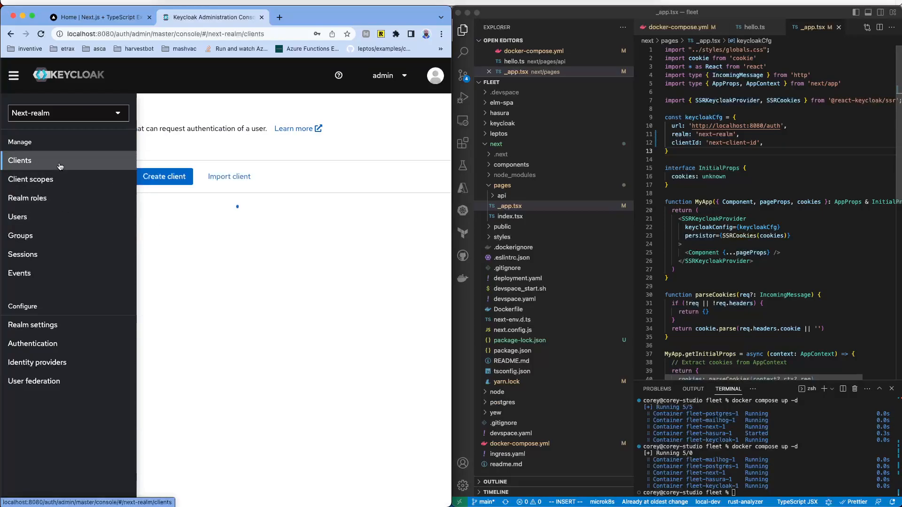
{"action": "left_click", "coordinate": [59, 253]}
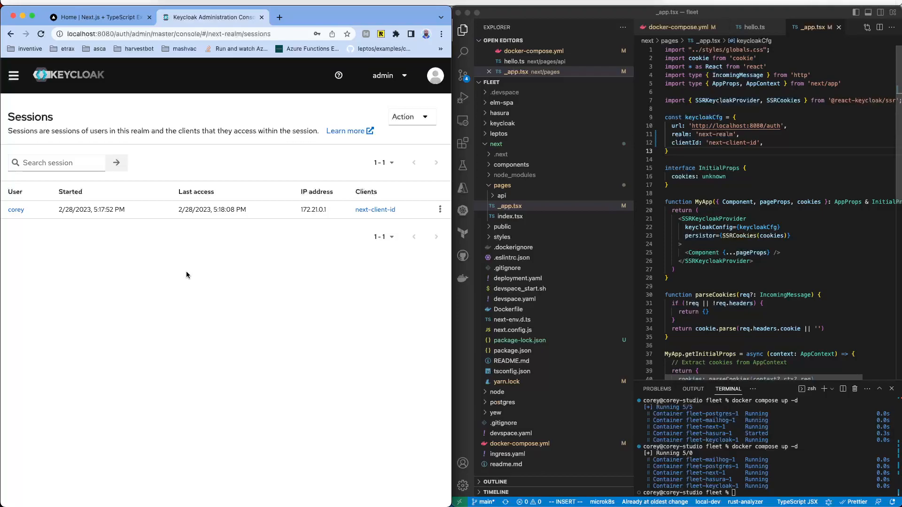
Step: Open Realm settings, scroll through all its category tabs, then open Authentication
{"action": "left_click", "coordinate": [17, 77]}
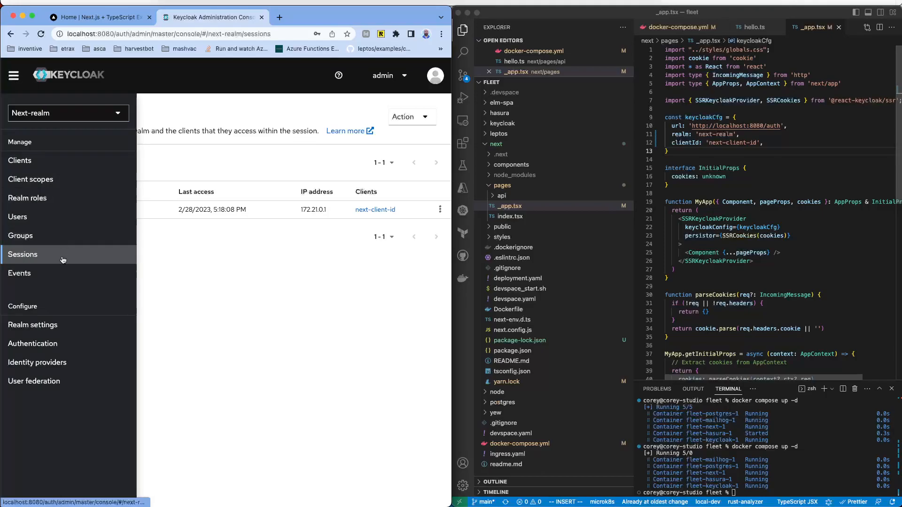
{"action": "left_click", "coordinate": [53, 329]}
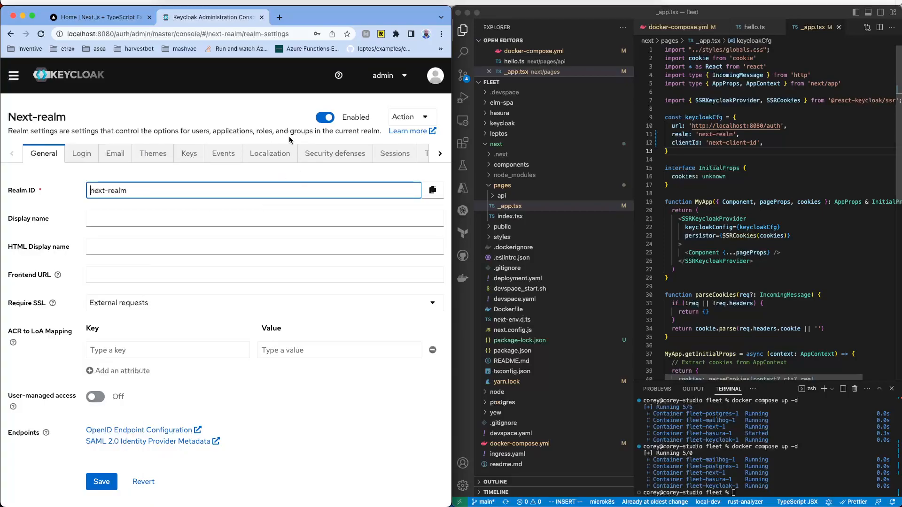
{"action": "left_click", "coordinate": [443, 159]}
{"action": "left_click", "coordinate": [443, 159]}
{"action": "left_click", "coordinate": [440, 157]}
{"action": "left_click", "coordinate": [440, 157]}
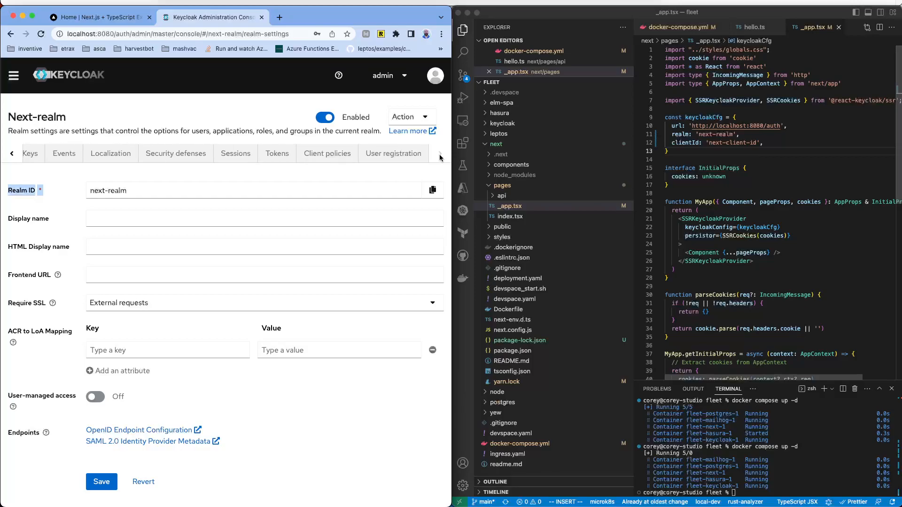
{"action": "left_click", "coordinate": [13, 77]}
{"action": "left_click", "coordinate": [32, 344]}
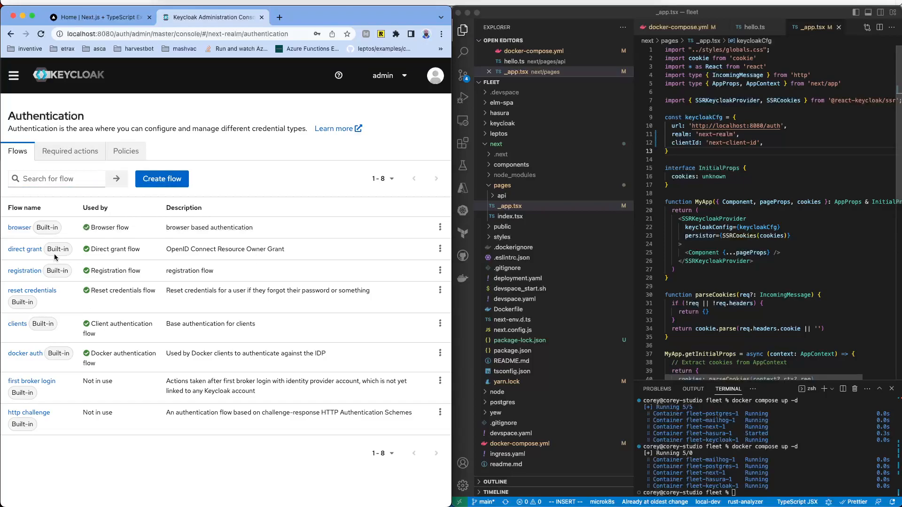
Step: Open and close the reset credentials flow's options menu and the realm section list
{"action": "left_click", "coordinate": [437, 292]}
{"action": "left_click", "coordinate": [313, 163]}
{"action": "left_click", "coordinate": [18, 77]}
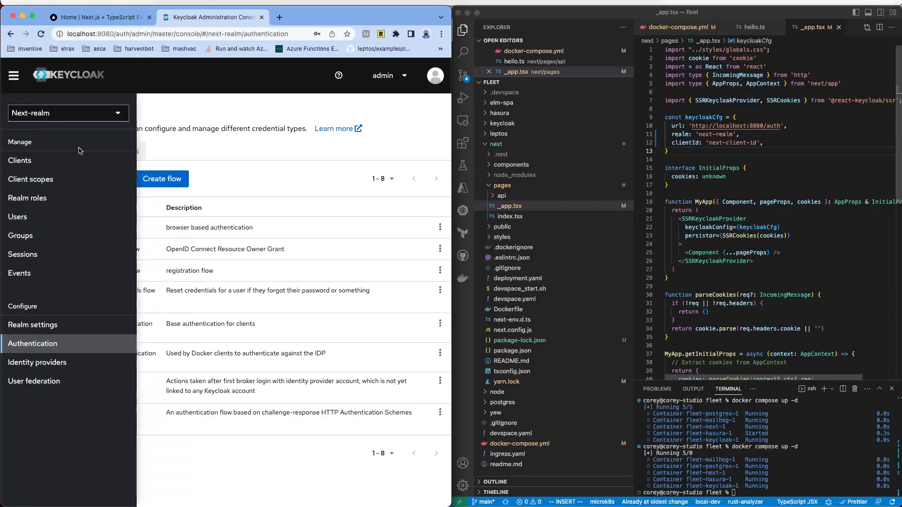
{"action": "left_click", "coordinate": [312, 108]}
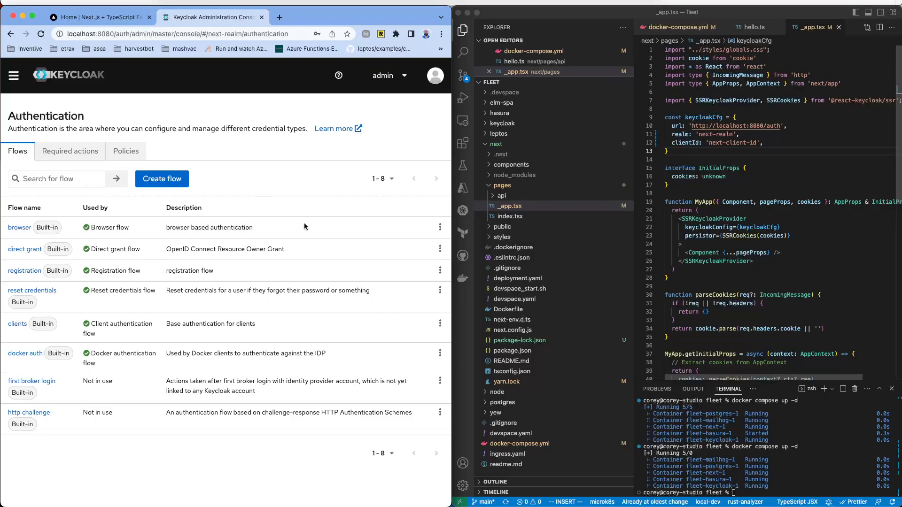
Step: Select the container status lines in VS Code's terminal, then open Docker Desktop from the Dock
{"action": "left_click", "coordinate": [807, 440]}
{"action": "left_click_drag", "start_coordinate": [749, 455], "coordinate": [807, 491]}
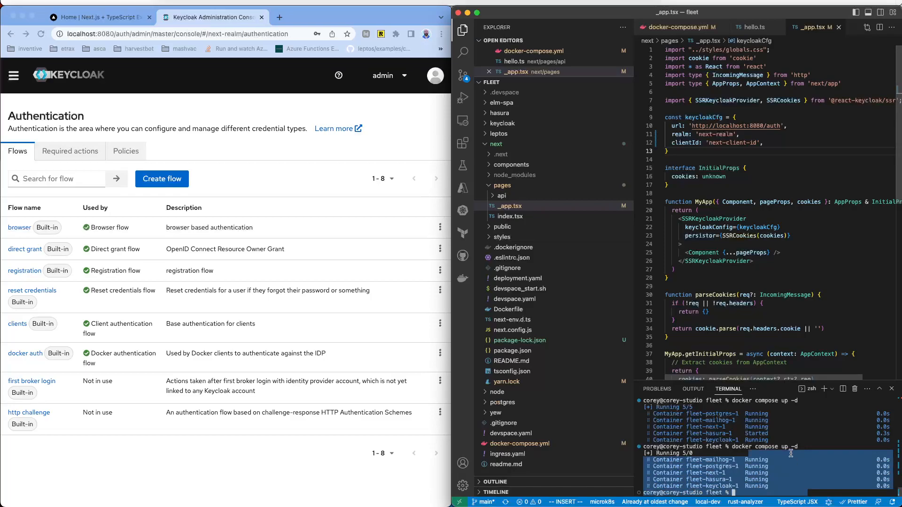
{"action": "mouse_move", "coordinate": [375, 504]}
{"action": "left_click", "coordinate": [537, 494]}
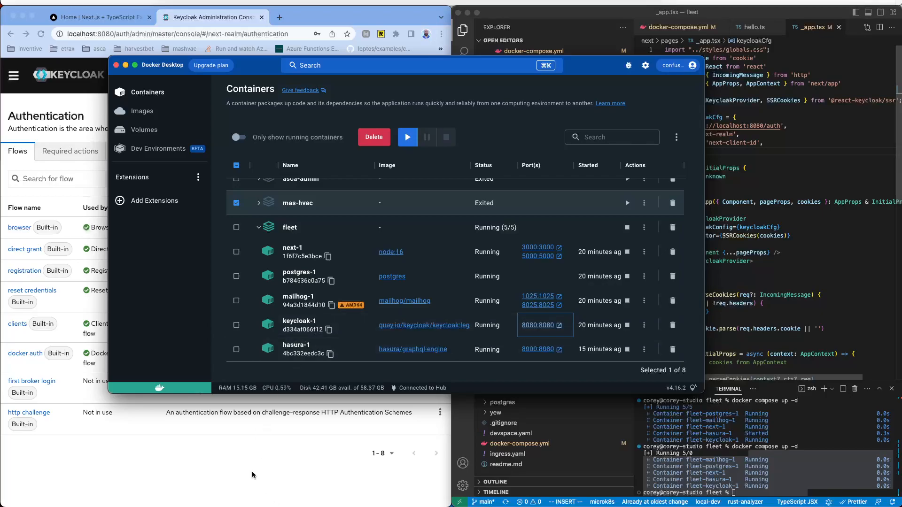
Step: Bring the Chrome window with Keycloak's Authentication flows page in front of Docker Desktop
{"action": "left_click", "coordinate": [244, 460]}
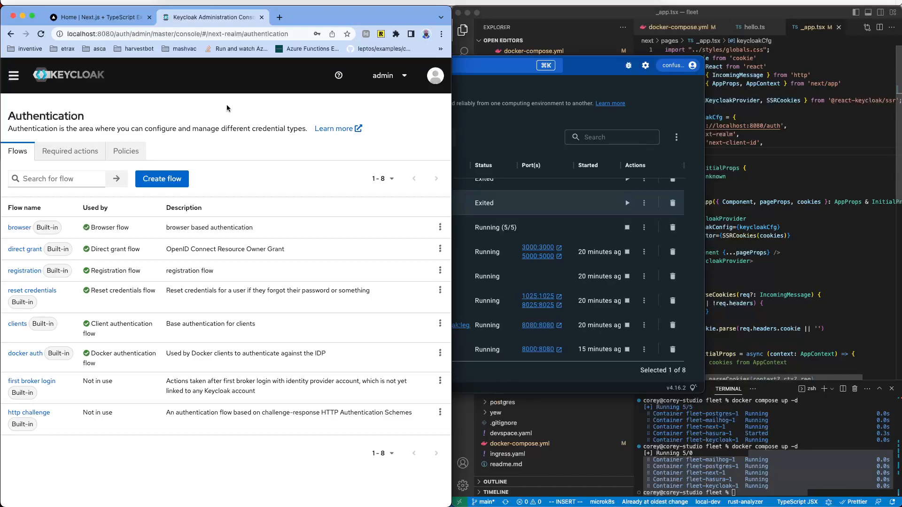
Step: View next-realm's User federation page, then scroll through its Identity providers list
{"action": "left_click", "coordinate": [14, 76]}
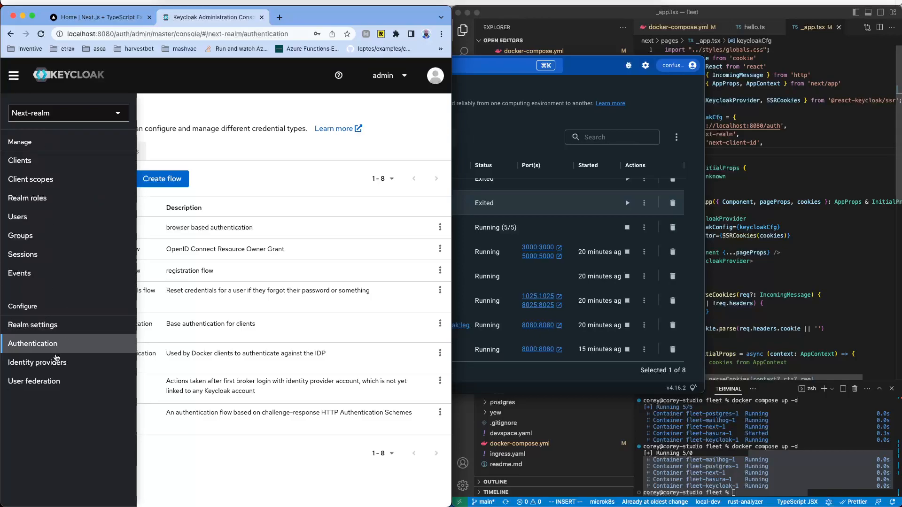
{"action": "left_click", "coordinate": [46, 382]}
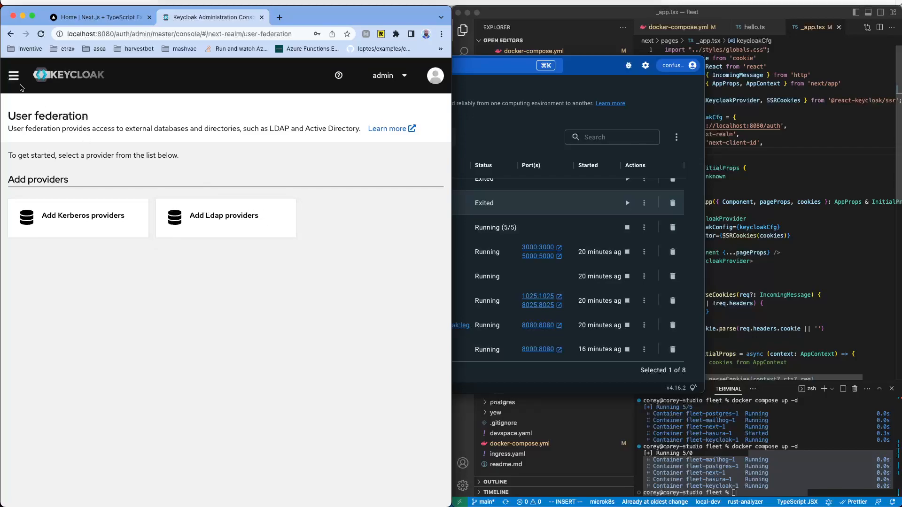
{"action": "left_click", "coordinate": [14, 78]}
{"action": "left_click", "coordinate": [51, 366]}
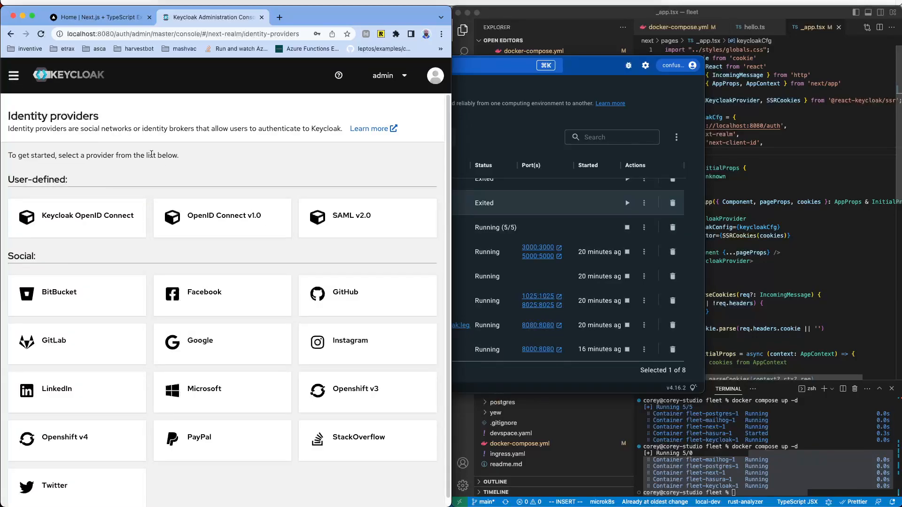
{"action": "scroll", "coordinate": [145, 324], "scroll_direction": "down", "scroll_amount": 1}
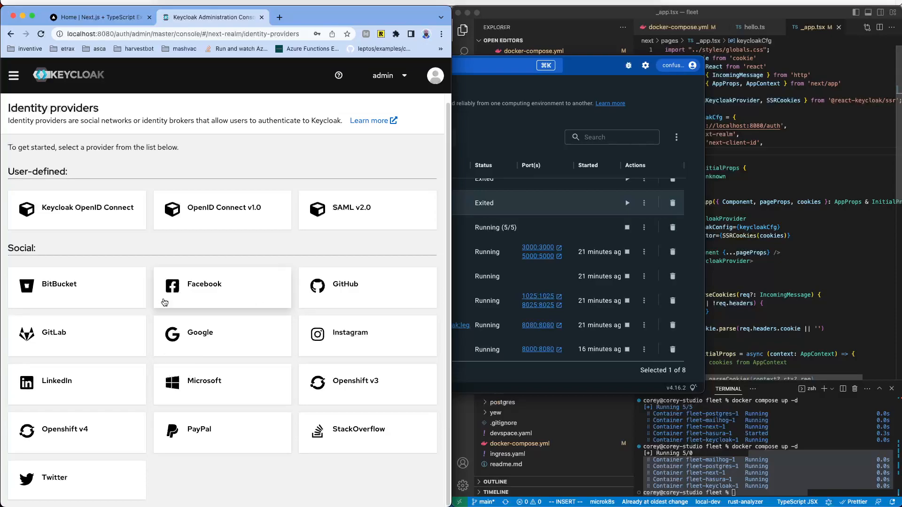
Step: Close the realm section list and return to the Home | Next.js tab
{"action": "left_click", "coordinate": [13, 76]}
{"action": "left_click", "coordinate": [227, 159]}
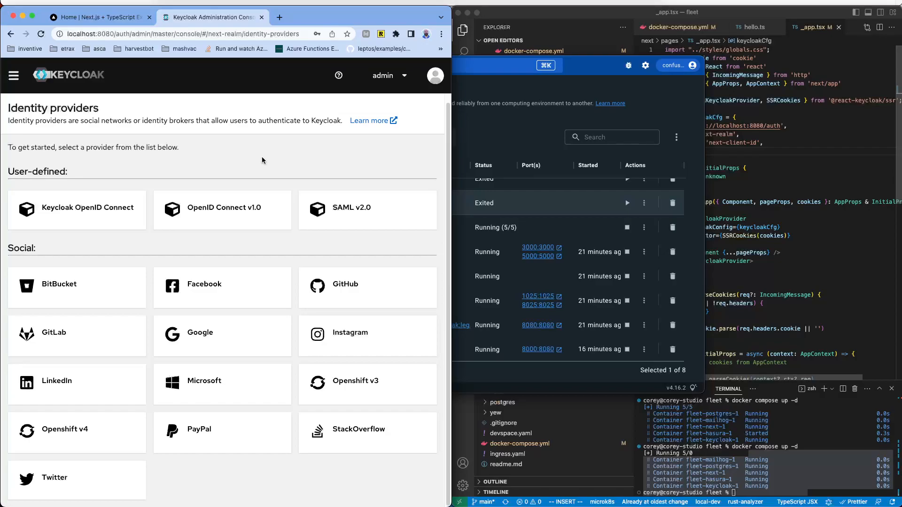
{"action": "left_click", "coordinate": [108, 17]}
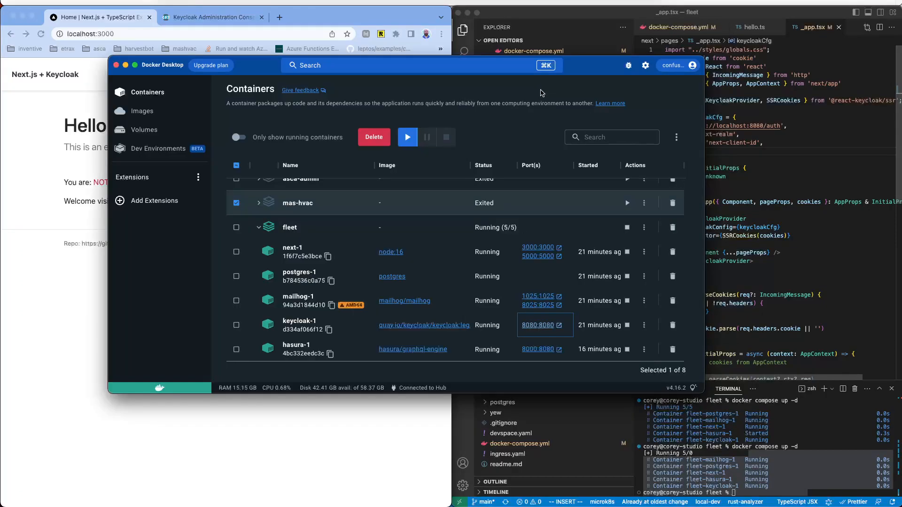
Step: Open the Hasura console via the hasura-1 container's 8000:8080 port link in Docker Desktop
{"action": "left_click", "coordinate": [541, 92]}
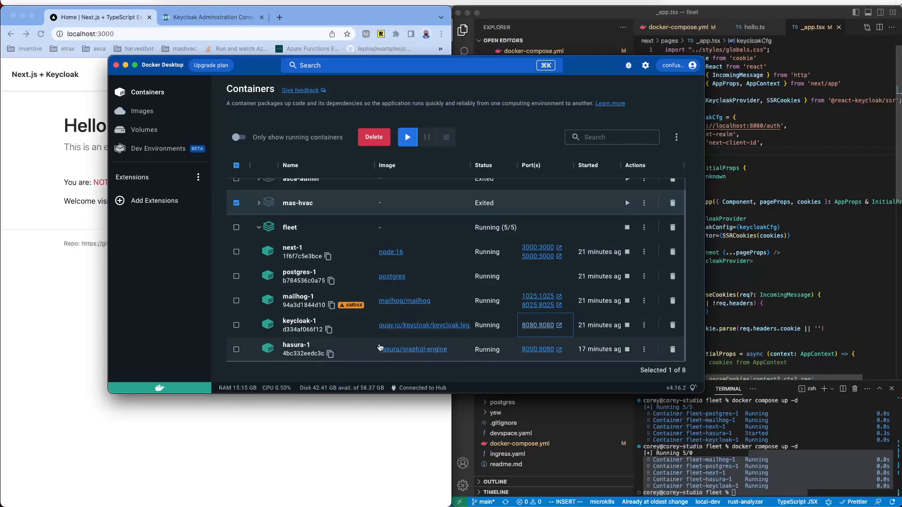
{"action": "left_click", "coordinate": [538, 349]}
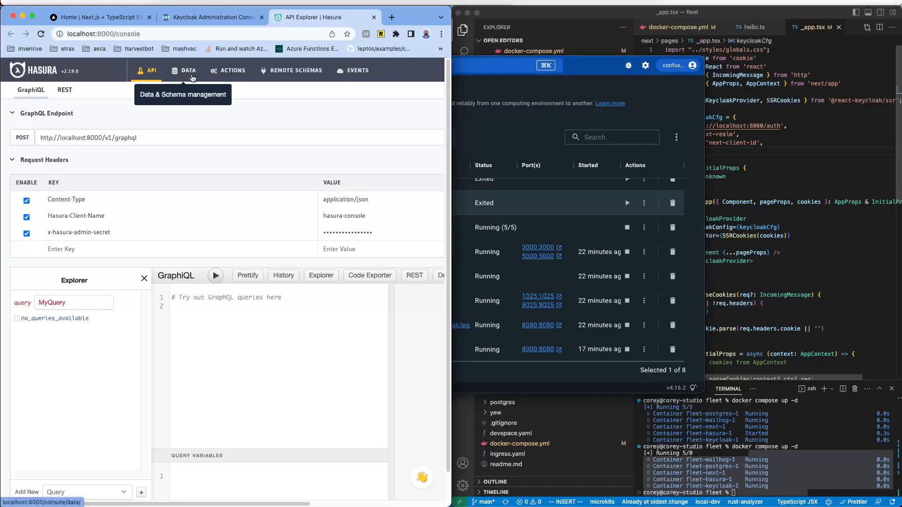
Step: In Hasura Console, go to the DATA tab and start Connect Database
{"action": "left_click", "coordinate": [533, 129]}
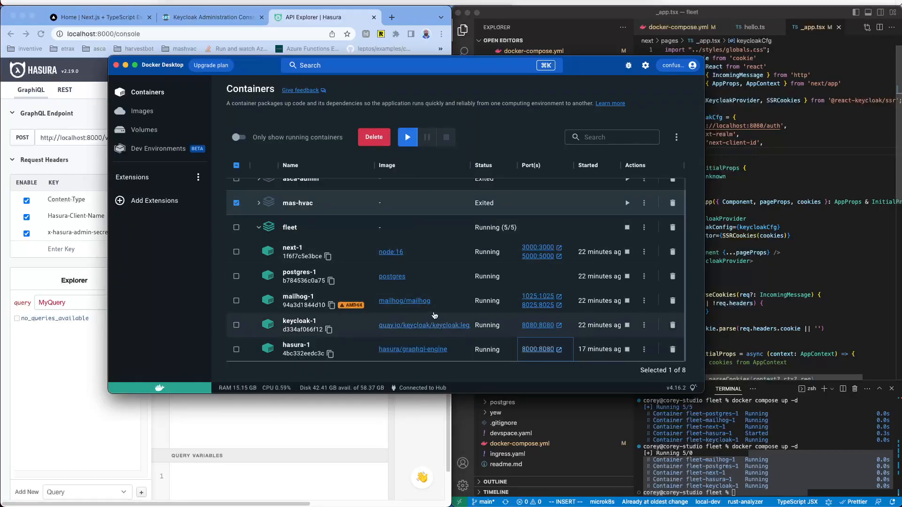
{"action": "left_click", "coordinate": [18, 267]}
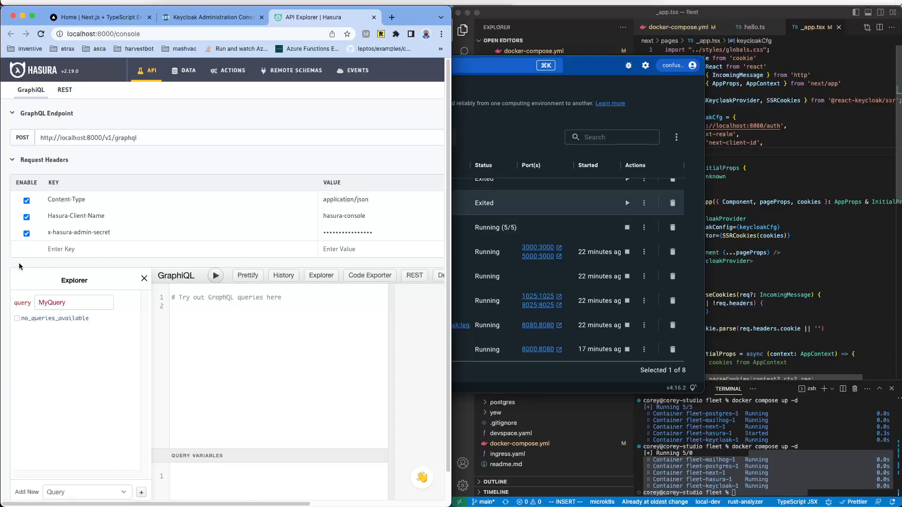
{"action": "left_click", "coordinate": [268, 166]}
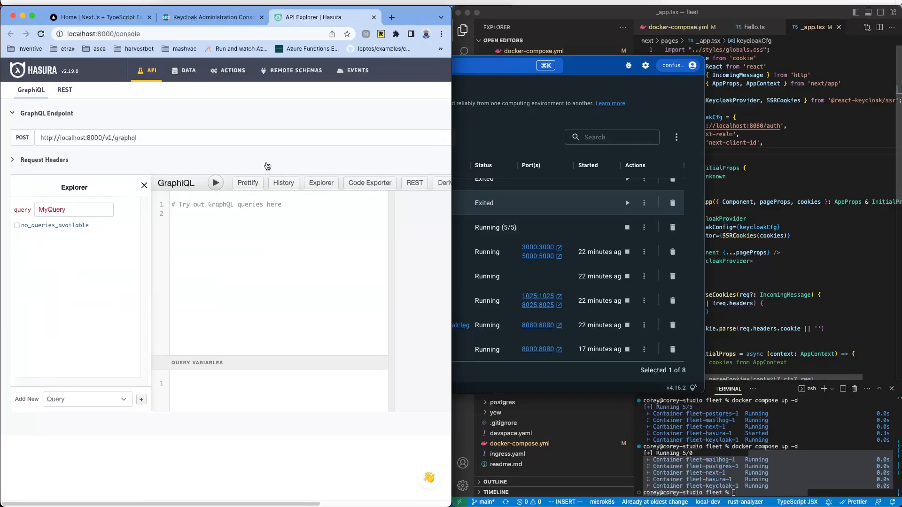
{"action": "left_click", "coordinate": [268, 166]}
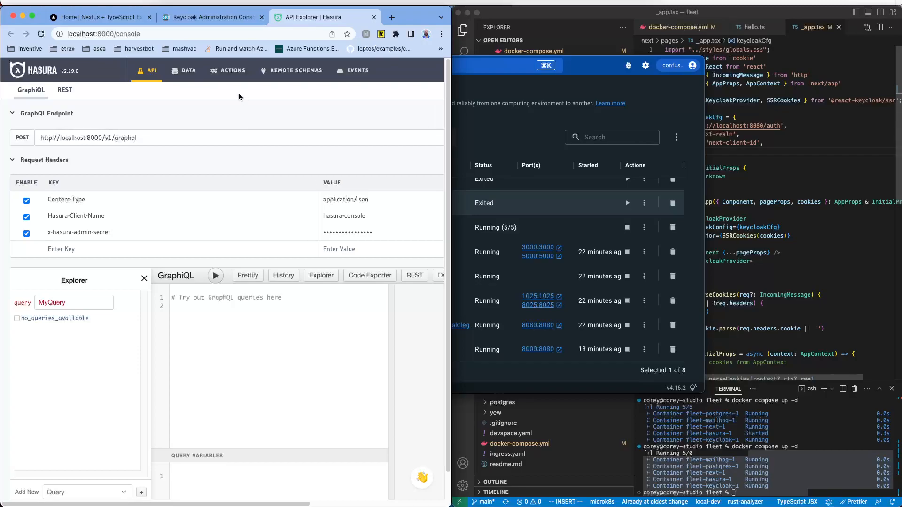
{"action": "left_click", "coordinate": [189, 74]}
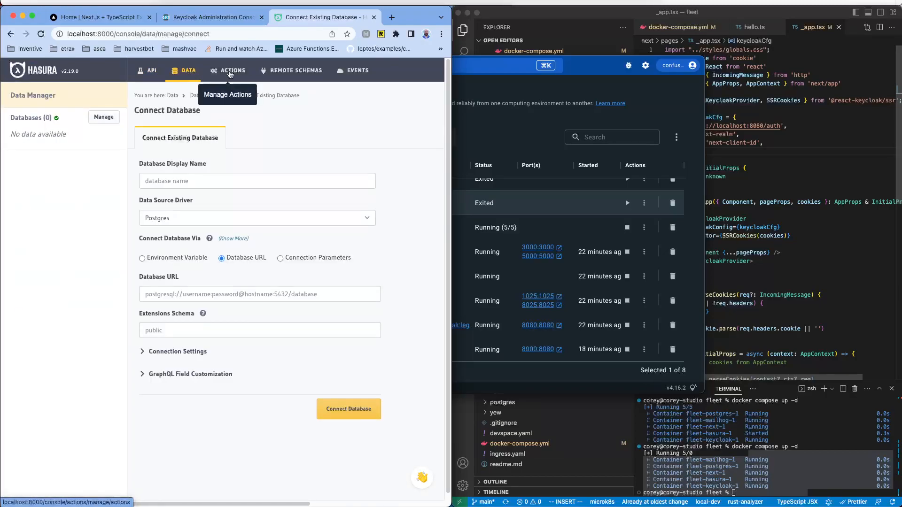
{"action": "left_click", "coordinate": [149, 73]}
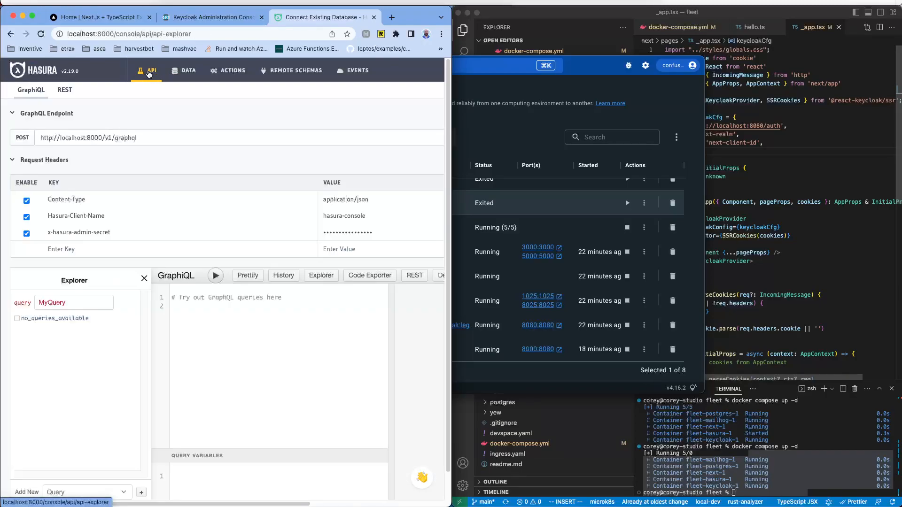
{"action": "left_click", "coordinate": [187, 71]}
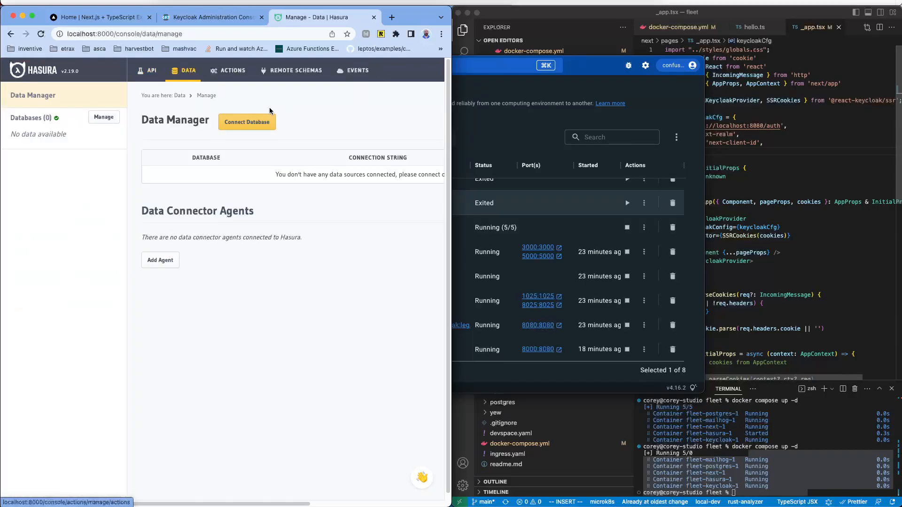
{"action": "left_click", "coordinate": [261, 123]}
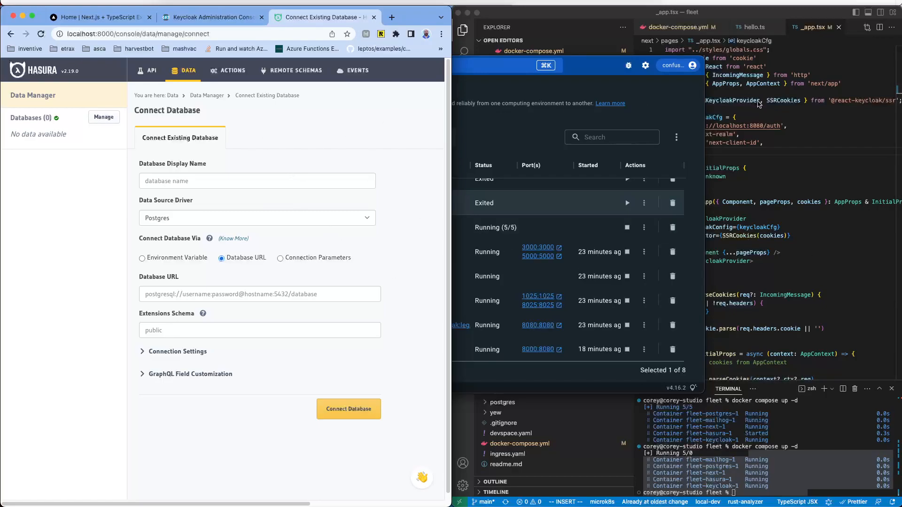
Step: Name the connection 'db' and choose Environment Variable for the database URL
{"action": "left_click", "coordinate": [217, 180]}
{"action": "type", "text": "db"}
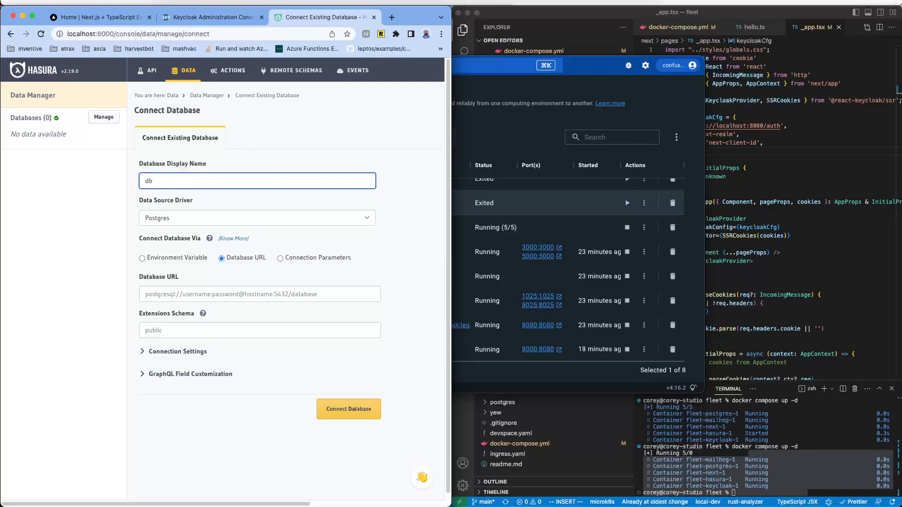
{"action": "left_click", "coordinate": [393, 187]}
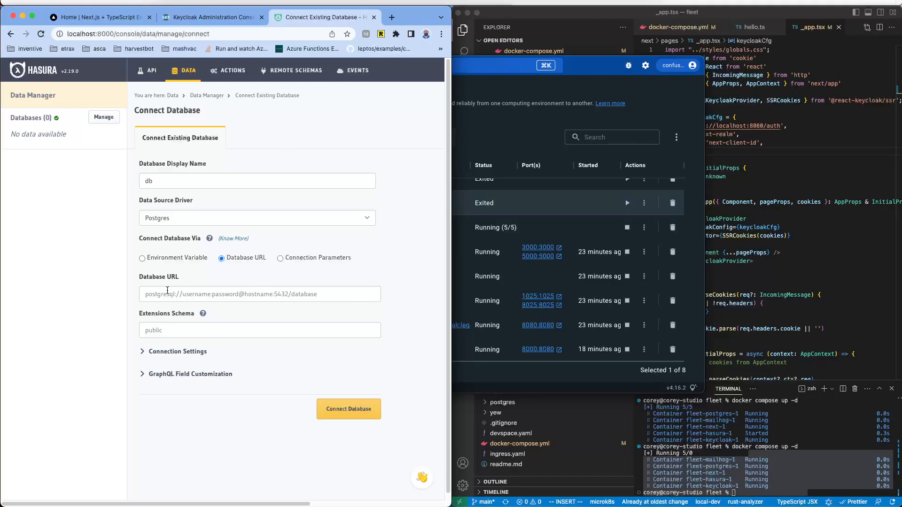
{"action": "left_click", "coordinate": [162, 258]}
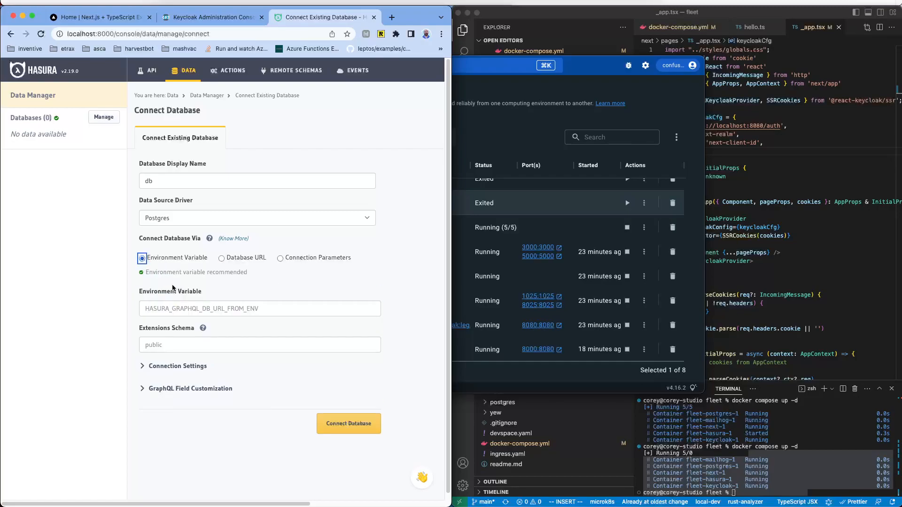
Step: Copy HASURA_GRAPHQL_DATABASE_URL from docker-compose.yml and paste it into the environment variable field
{"action": "left_click", "coordinate": [856, 213]}
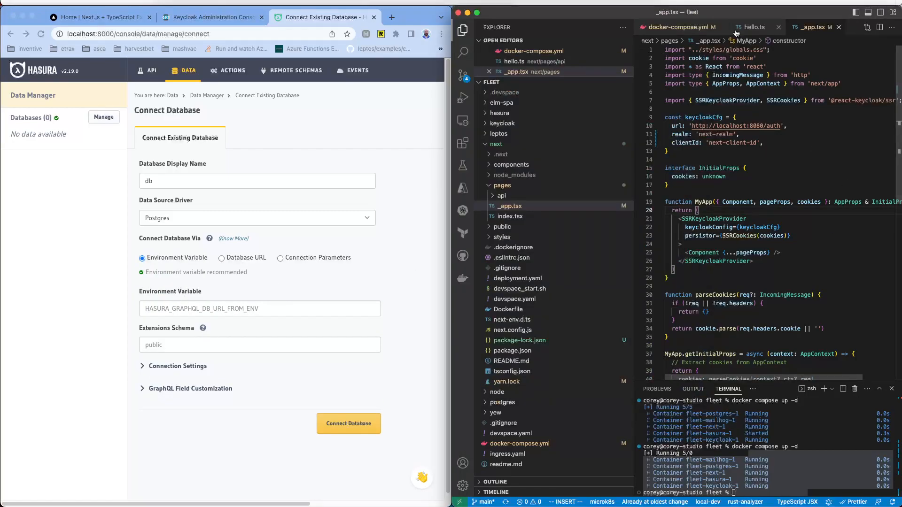
{"action": "left_click", "coordinate": [687, 29]}
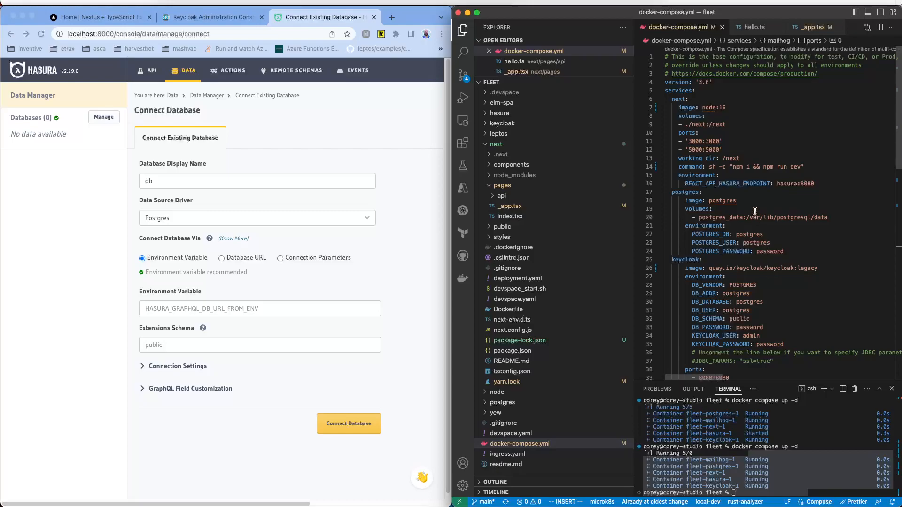
{"action": "scroll", "coordinate": [763, 196], "scroll_direction": "down", "scroll_amount": 10}
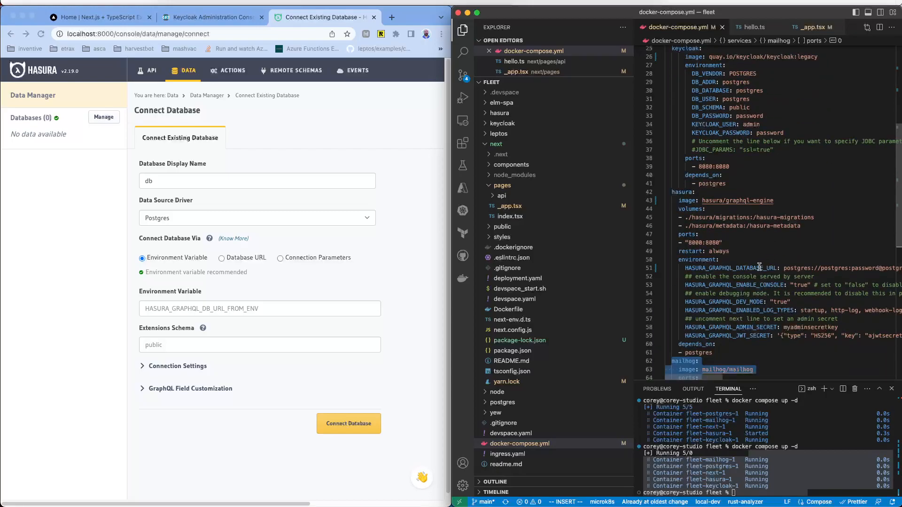
{"action": "double_click", "coordinate": [760, 267]}
{"action": "key", "text": "super+c"}
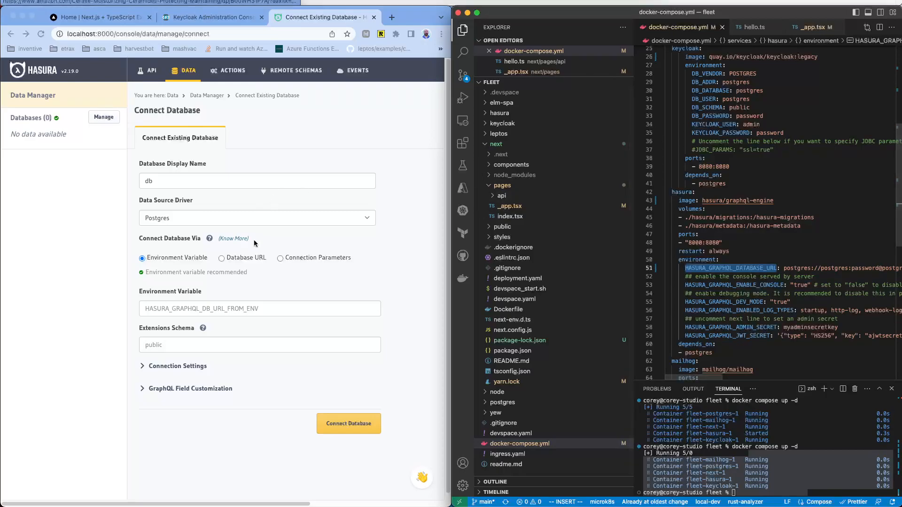
{"action": "left_click", "coordinate": [224, 310]}
{"action": "key", "text": "super+v"}
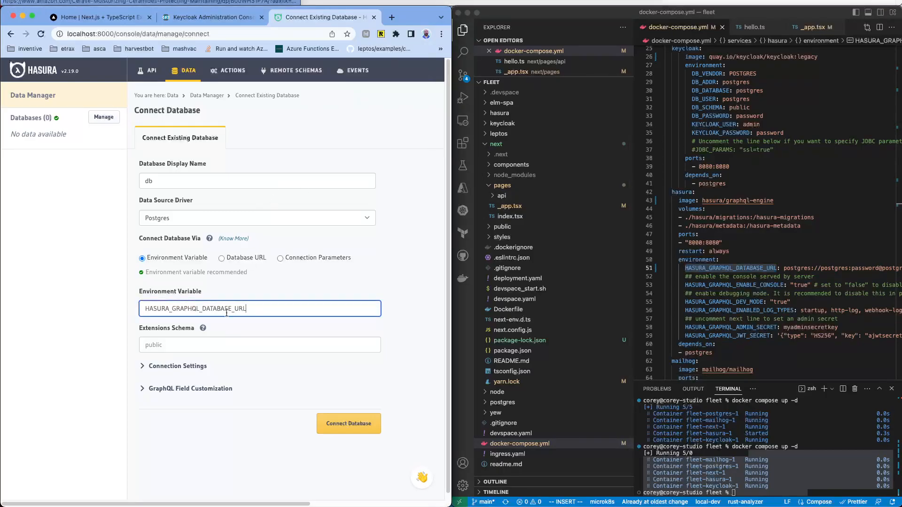
{"action": "left_click", "coordinate": [396, 343]}
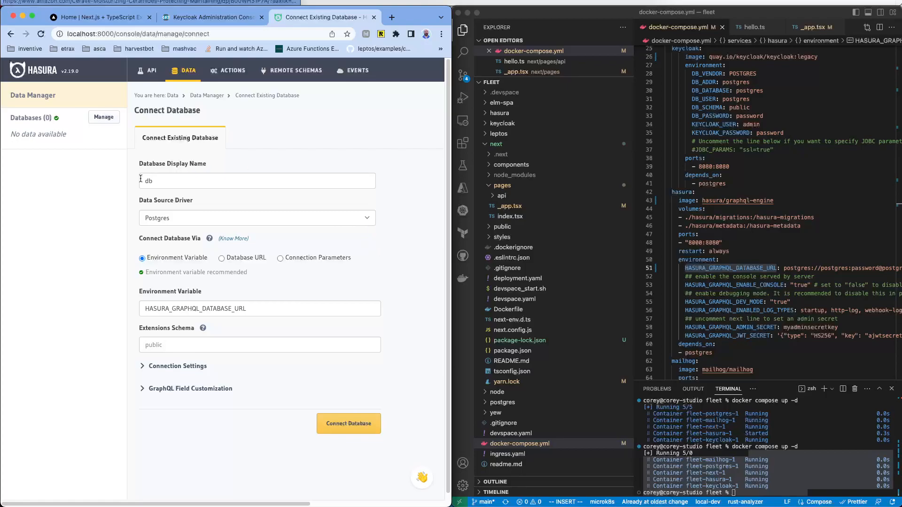
Step: Connect the db database and browse its public schema's untracked tables
{"action": "left_click", "coordinate": [347, 424]}
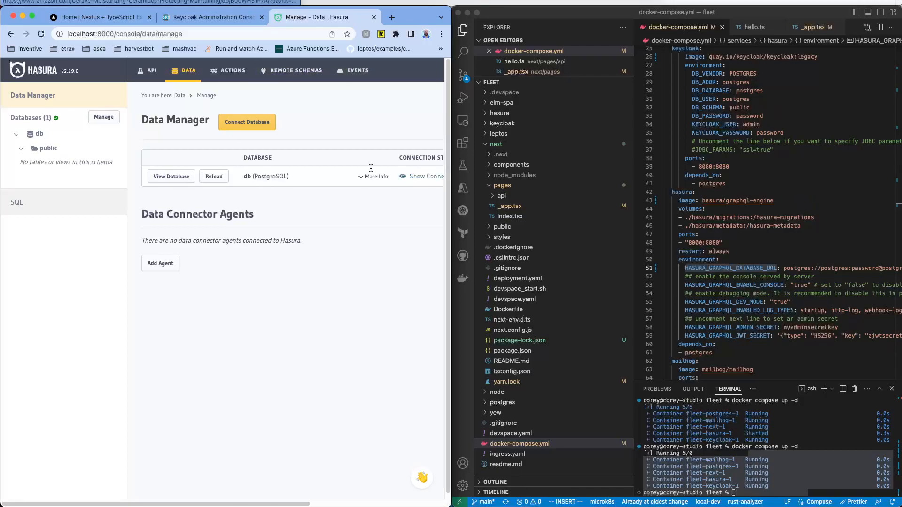
{"action": "left_click", "coordinate": [49, 149]}
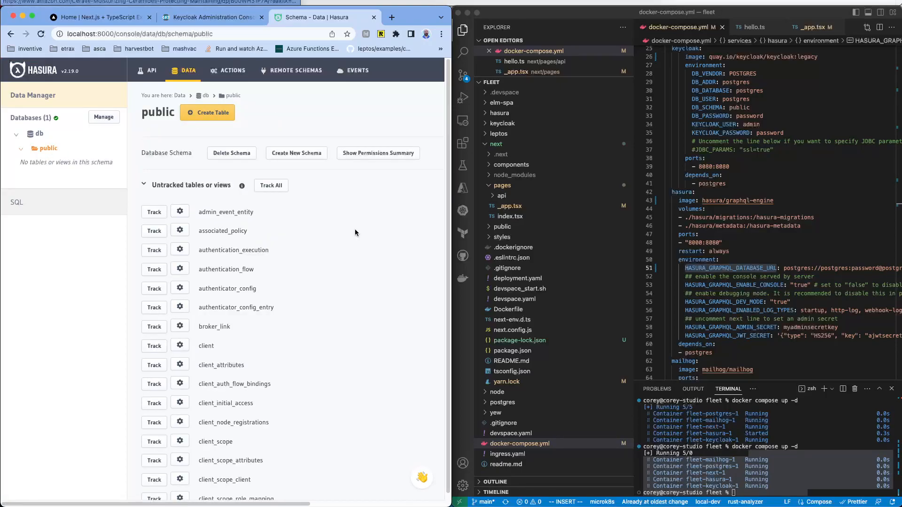
{"action": "scroll", "coordinate": [353, 230], "scroll_direction": "down", "scroll_amount": 7}
{"action": "scroll", "coordinate": [350, 234], "scroll_direction": "down", "scroll_amount": 8}
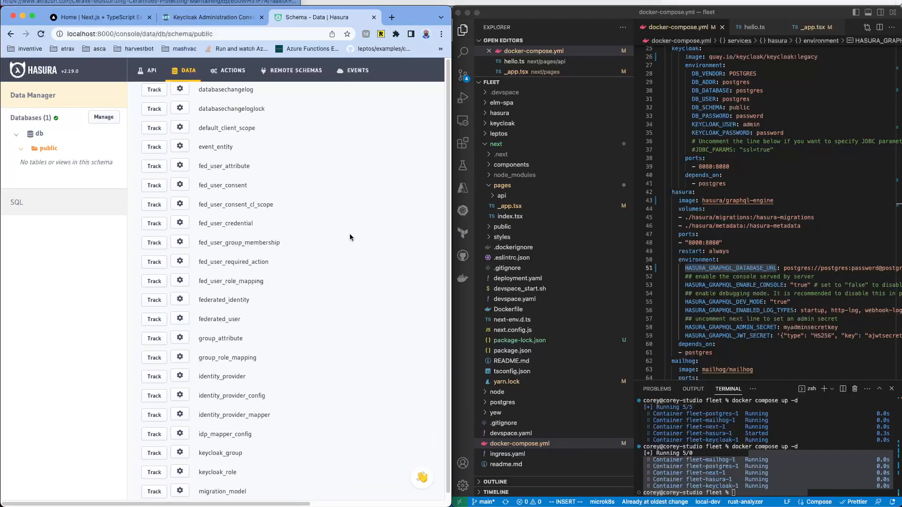
{"action": "scroll", "coordinate": [344, 224], "scroll_direction": "up", "scroll_amount": 5}
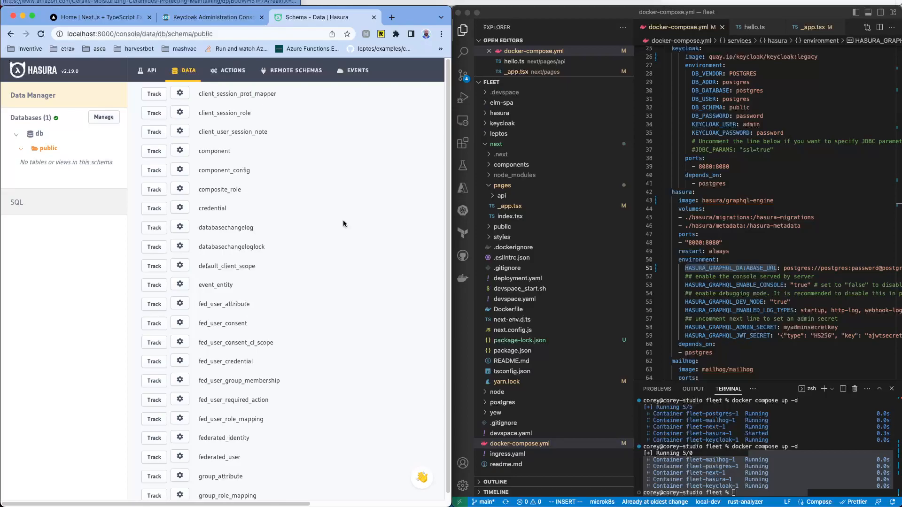
{"action": "scroll", "coordinate": [323, 183], "scroll_direction": "up", "scroll_amount": 2}
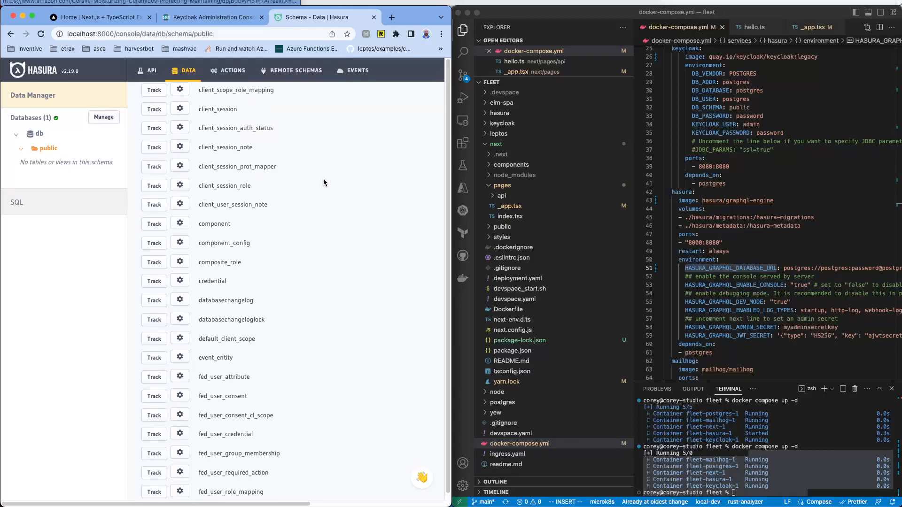
{"action": "scroll", "coordinate": [323, 183], "scroll_direction": "up", "scroll_amount": 9}
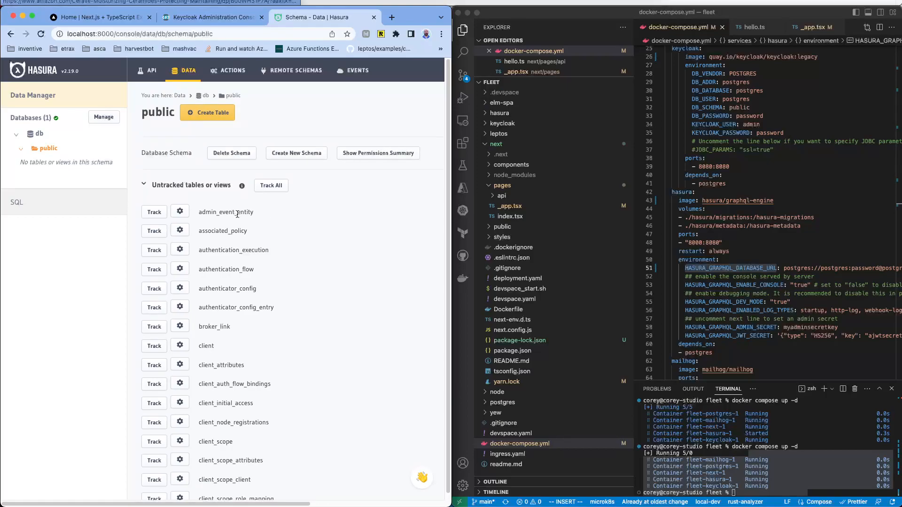
{"action": "scroll", "coordinate": [237, 214], "scroll_direction": "down", "scroll_amount": 7}
{"action": "scroll", "coordinate": [237, 234], "scroll_direction": "down", "scroll_amount": 14}
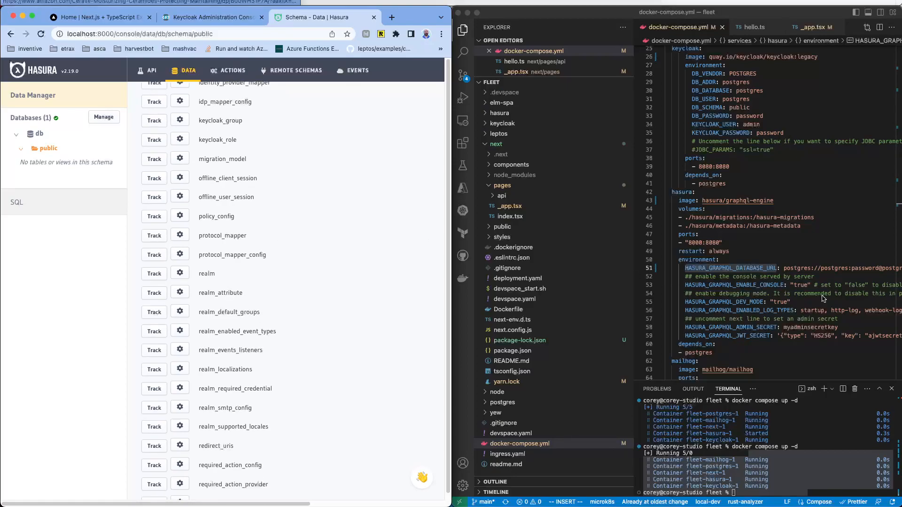
Step: Check the Hasura settings in the compose file, then review the untracked Keycloak tables again
{"action": "left_click", "coordinate": [819, 277]}
{"action": "mouse_move", "coordinate": [712, 376]}
{"action": "left_mouse_down"}
{"action": "mouse_move", "coordinate": [802, 375]}
{"action": "mouse_move", "coordinate": [705, 371]}
{"action": "left_mouse_up"}
{"action": "left_click", "coordinate": [320, 174]}
{"action": "scroll", "coordinate": [320, 182], "scroll_direction": "down", "scroll_amount": 10}
{"action": "scroll", "coordinate": [251, 231], "scroll_direction": "down", "scroll_amount": 5}
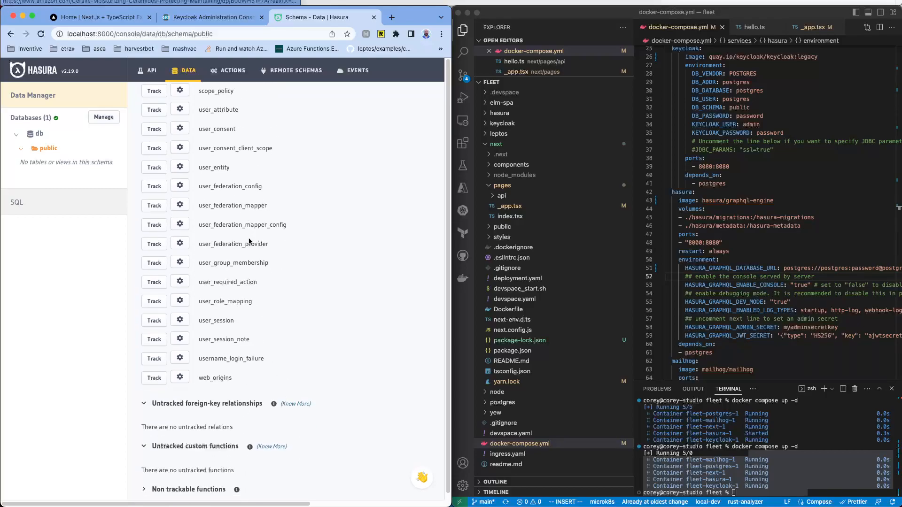
{"action": "scroll", "coordinate": [234, 204], "scroll_direction": "up", "scroll_amount": 15}
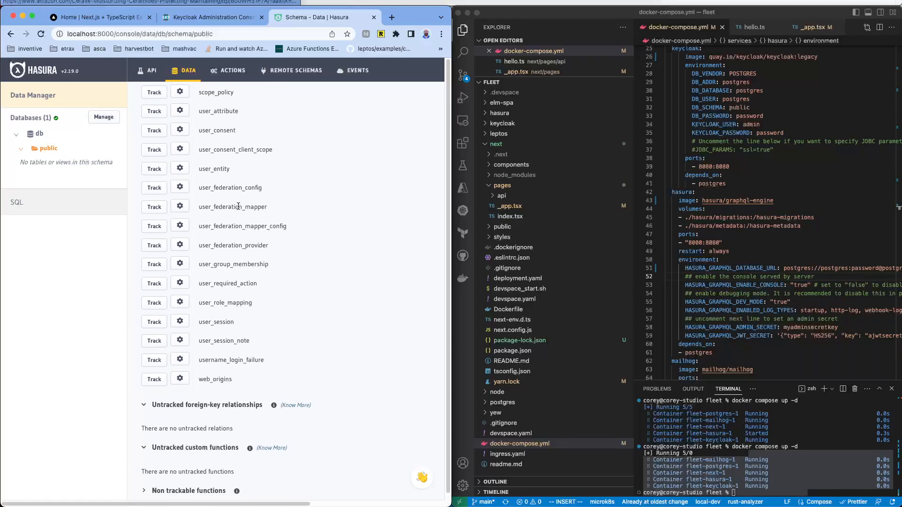
{"action": "scroll", "coordinate": [238, 206], "scroll_direction": "up", "scroll_amount": 10}
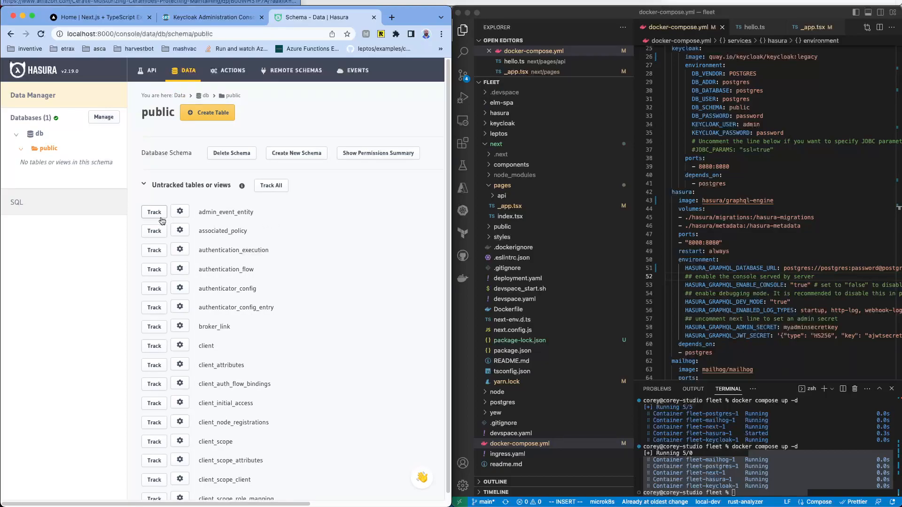
{"action": "scroll", "coordinate": [282, 225], "scroll_direction": "down", "scroll_amount": 6}
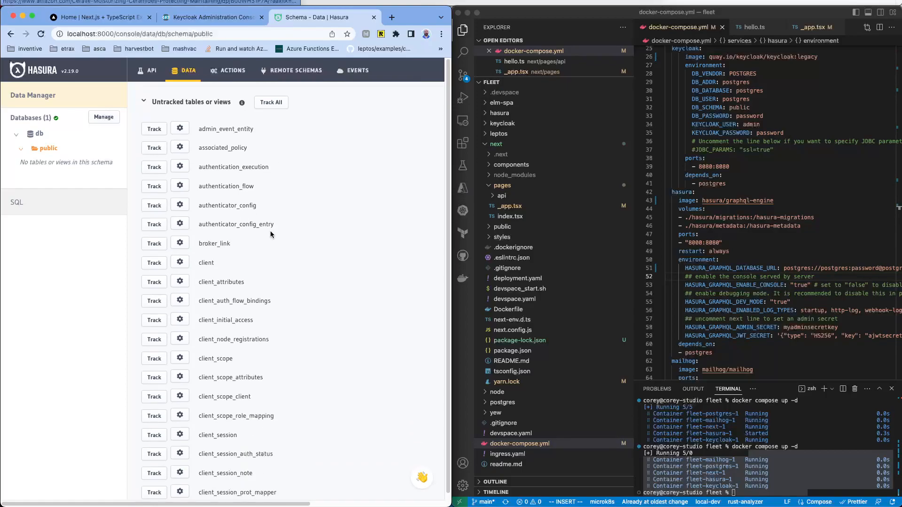
{"action": "scroll", "coordinate": [270, 231], "scroll_direction": "down", "scroll_amount": 20}
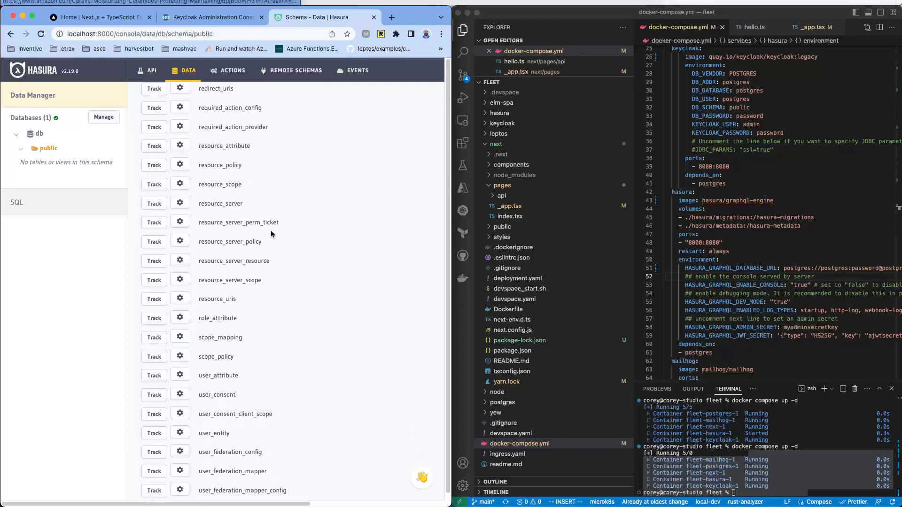
{"action": "scroll", "coordinate": [270, 230], "scroll_direction": "up", "scroll_amount": 5}
{"action": "scroll", "coordinate": [271, 230], "scroll_direction": "down", "scroll_amount": 5}
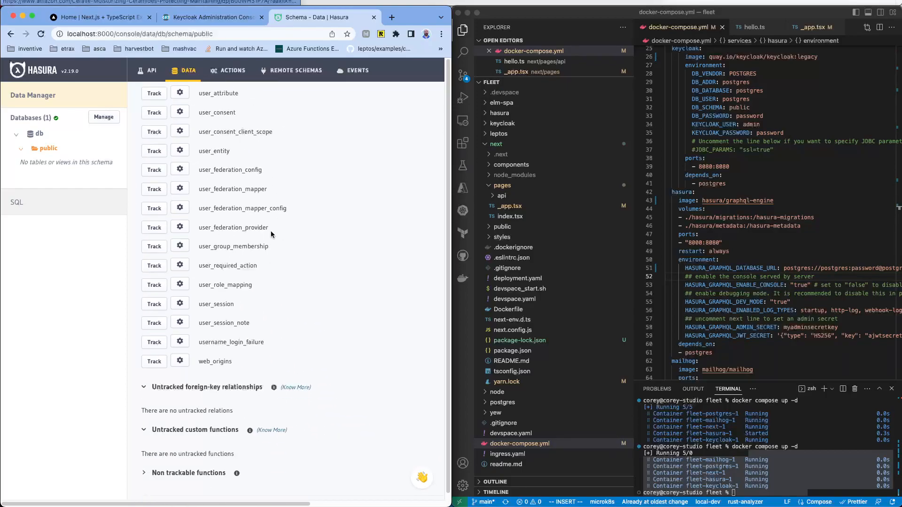
{"action": "scroll", "coordinate": [270, 230], "scroll_direction": "up", "scroll_amount": 20}
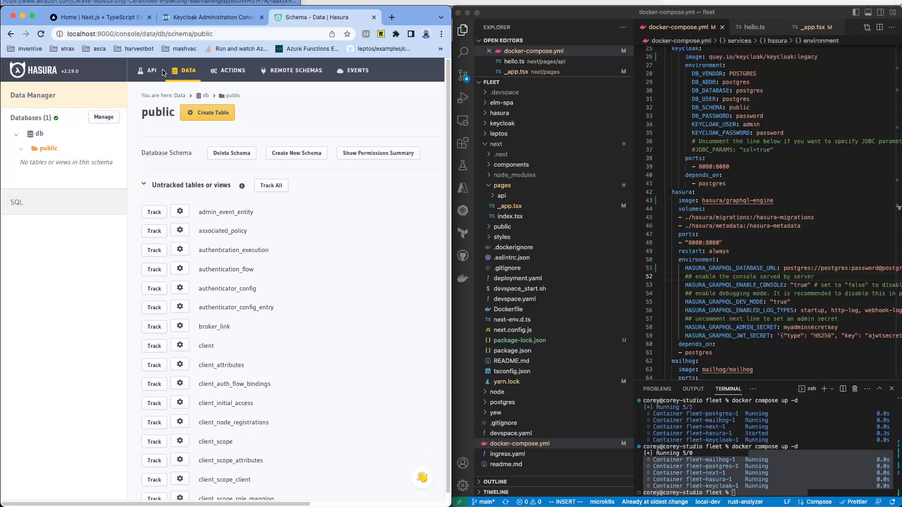
{"action": "left_click", "coordinate": [213, 113]}
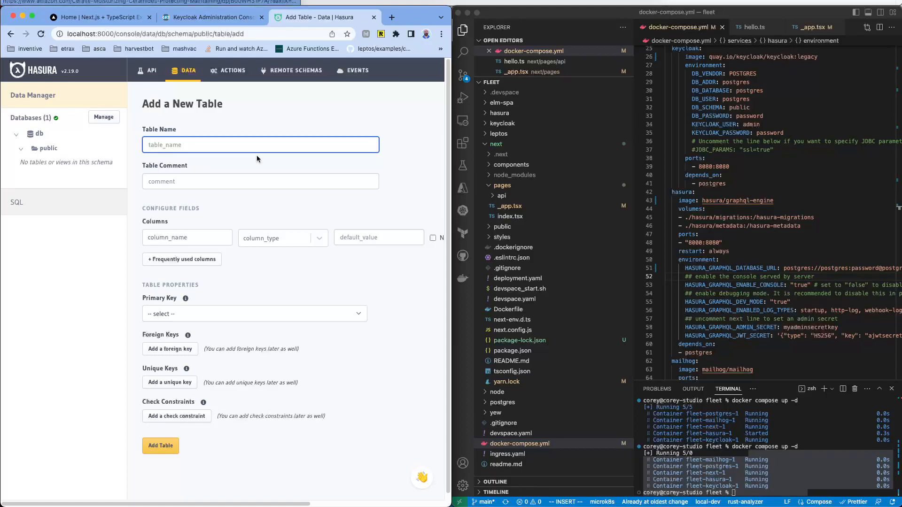
Step: Name the table users and try a manual auto-increment integer id column, then remove it
{"action": "type", "text": "users"}
{"action": "scroll", "coordinate": [273, 293], "scroll_direction": "down", "scroll_amount": 1}
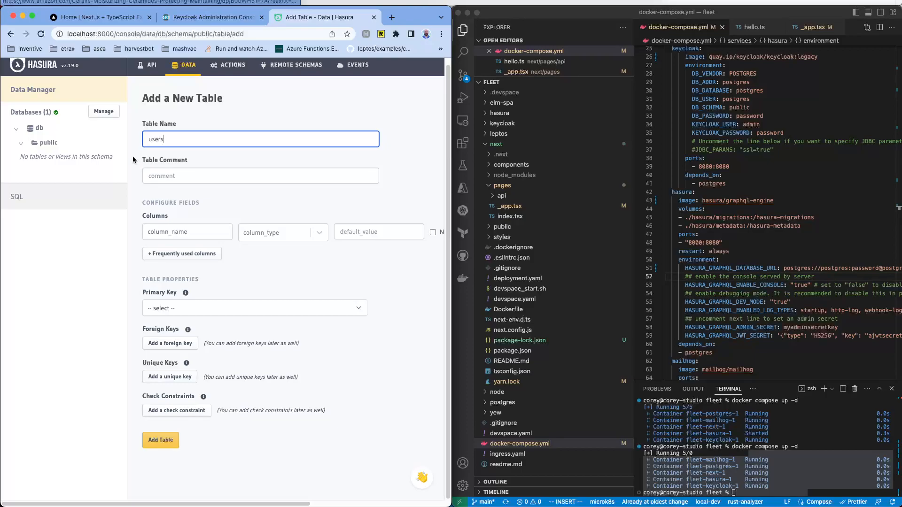
{"action": "left_click", "coordinate": [210, 231]}
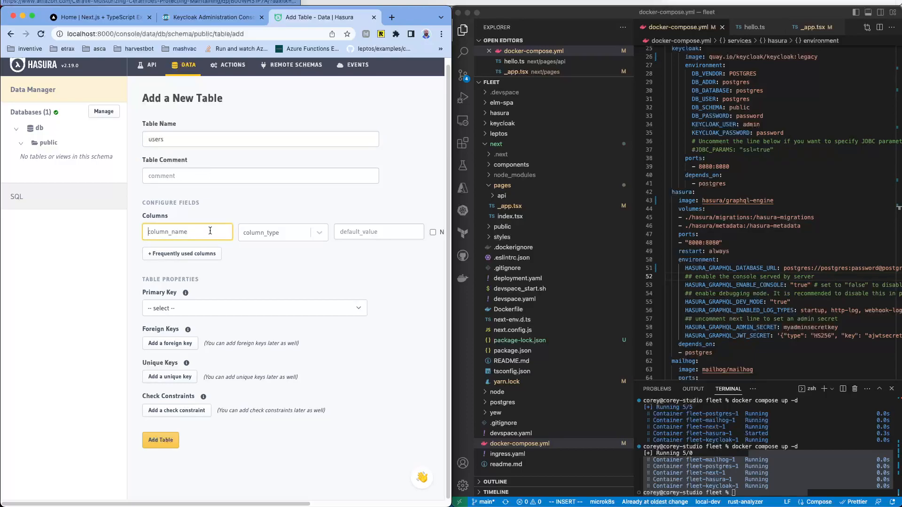
{"action": "type", "text": "id"}
{"action": "left_click", "coordinate": [275, 232]}
{"action": "left_click", "coordinate": [276, 280]}
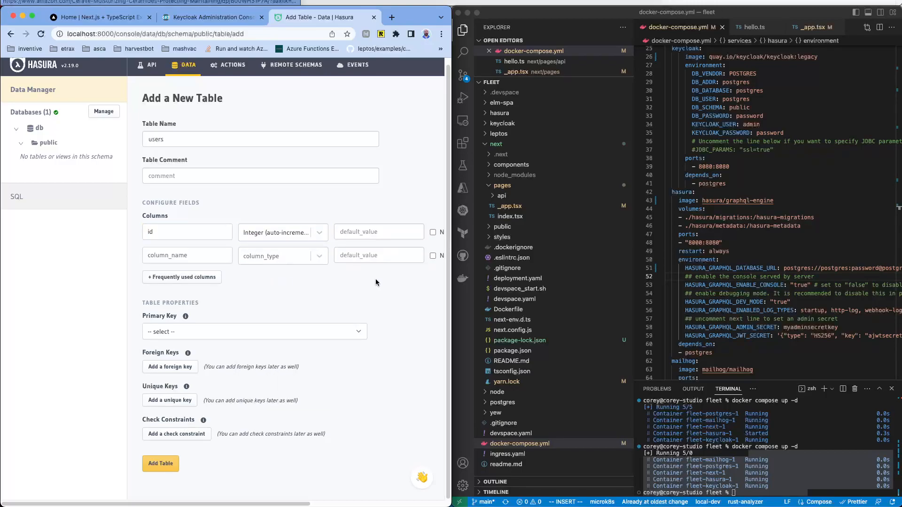
{"action": "left_click_drag", "start_coordinate": [451, 285], "coordinate": [575, 286]}
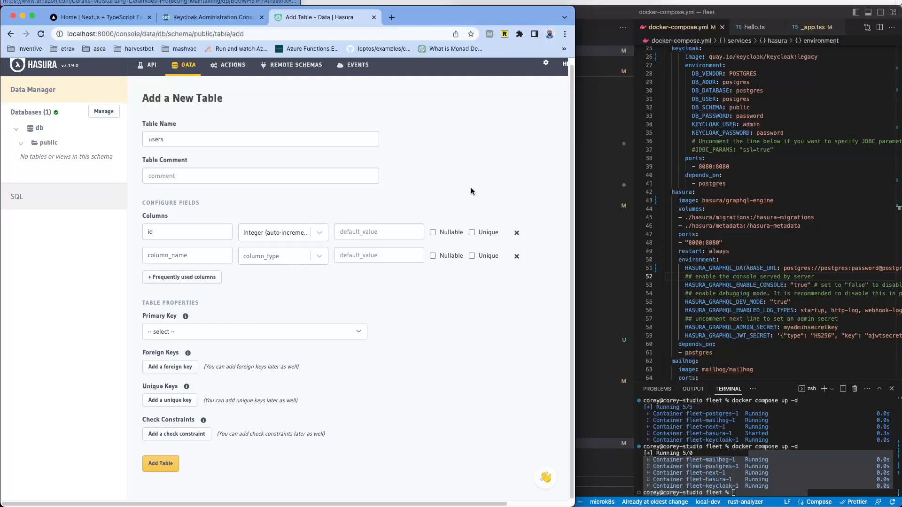
{"action": "left_click", "coordinate": [472, 232]}
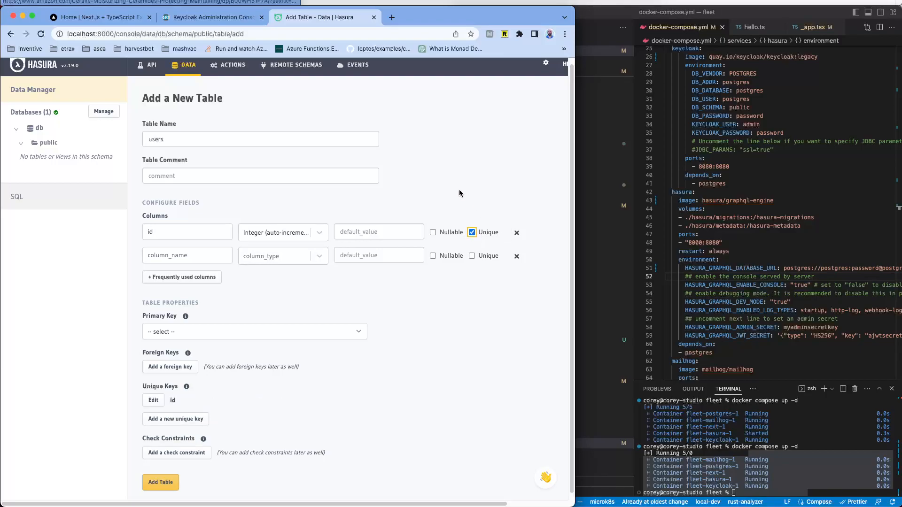
{"action": "scroll", "coordinate": [449, 292], "scroll_direction": "down", "scroll_amount": 1}
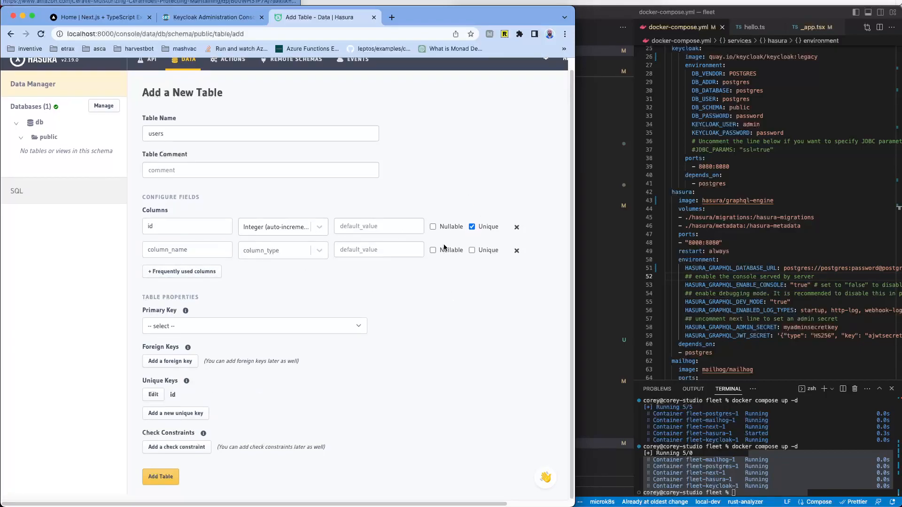
{"action": "left_click", "coordinate": [517, 227]}
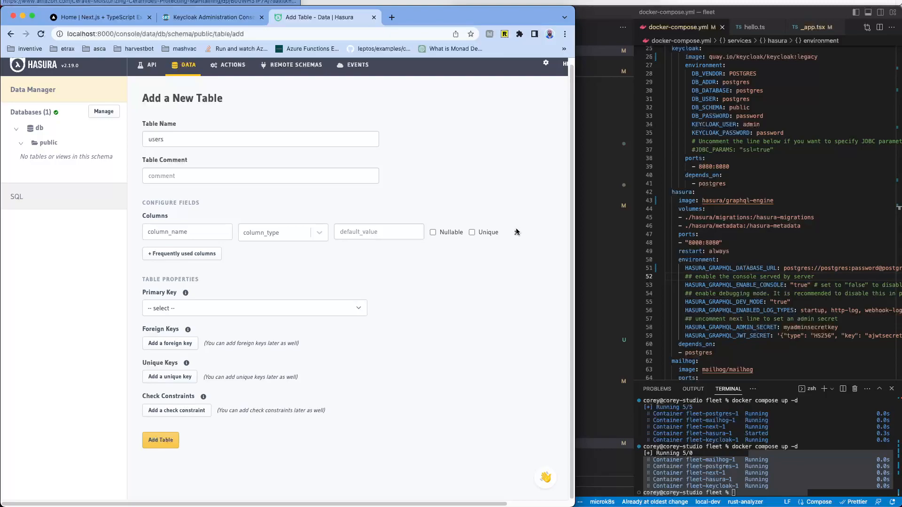
Step: Add the preset auto-increment id primary key and a name column, and mark id unique
{"action": "left_click", "coordinate": [182, 254]}
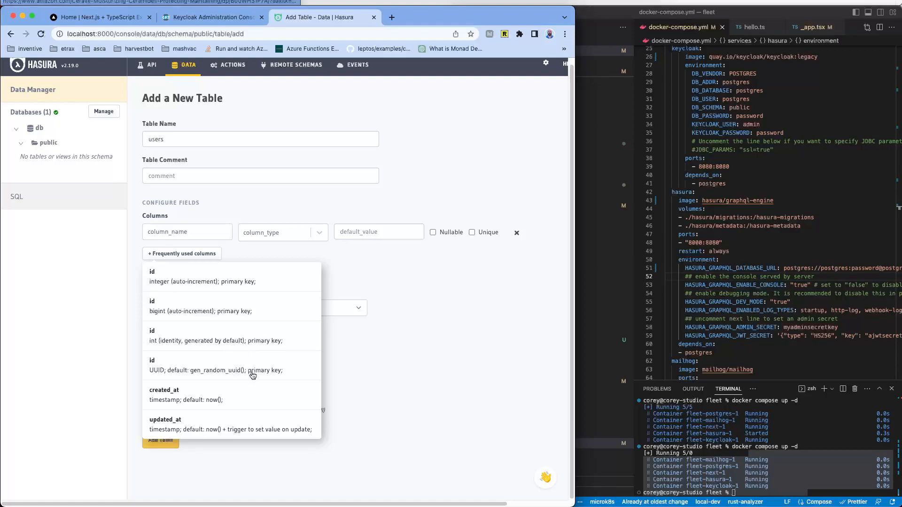
{"action": "left_click", "coordinate": [230, 282]}
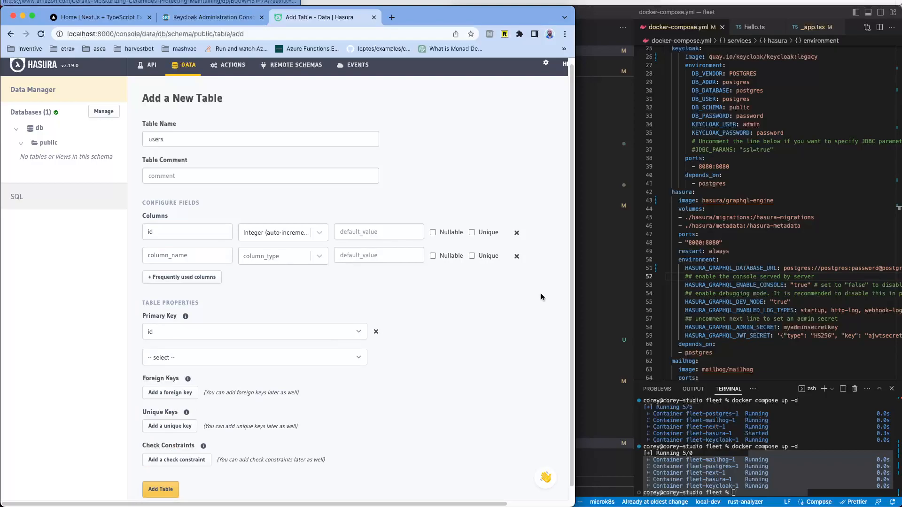
{"action": "left_click", "coordinate": [180, 260]}
{"action": "type", "text": "name"}
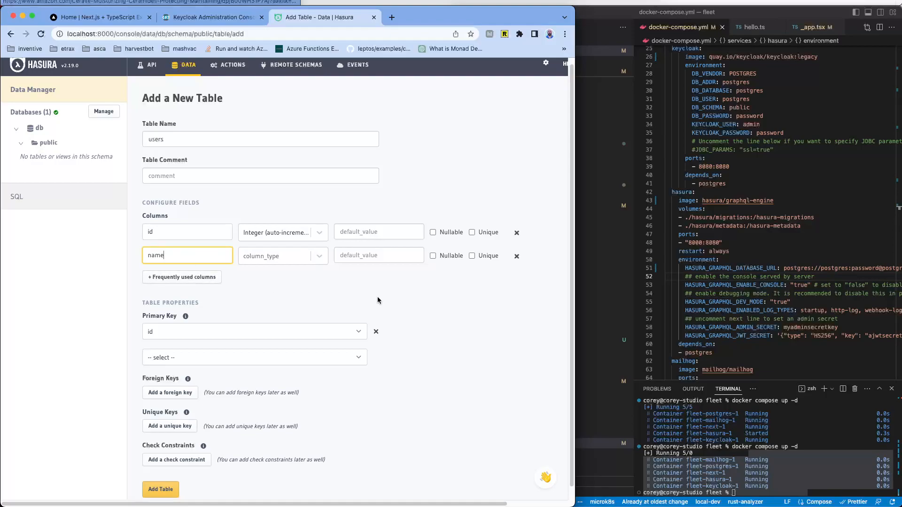
{"action": "left_click", "coordinate": [476, 295]}
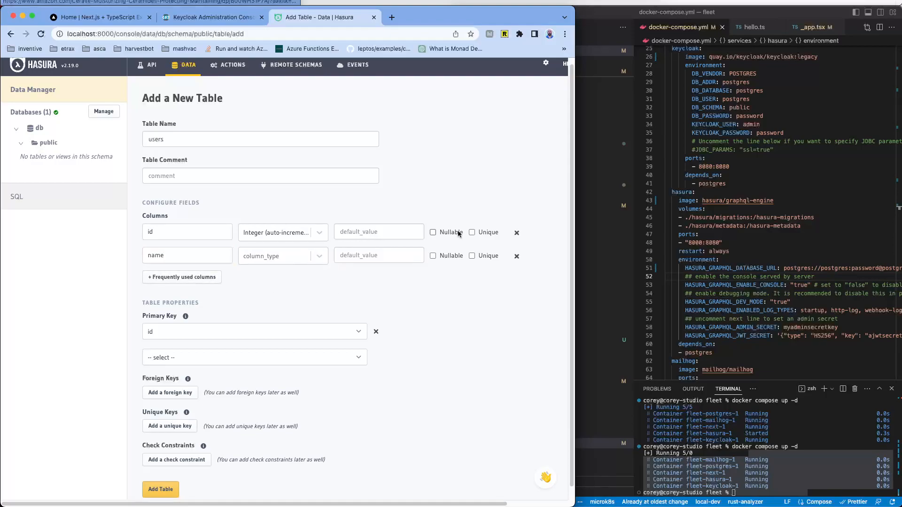
{"action": "left_click", "coordinate": [473, 232]}
{"action": "scroll", "coordinate": [447, 293], "scroll_direction": "down", "scroll_amount": 1}
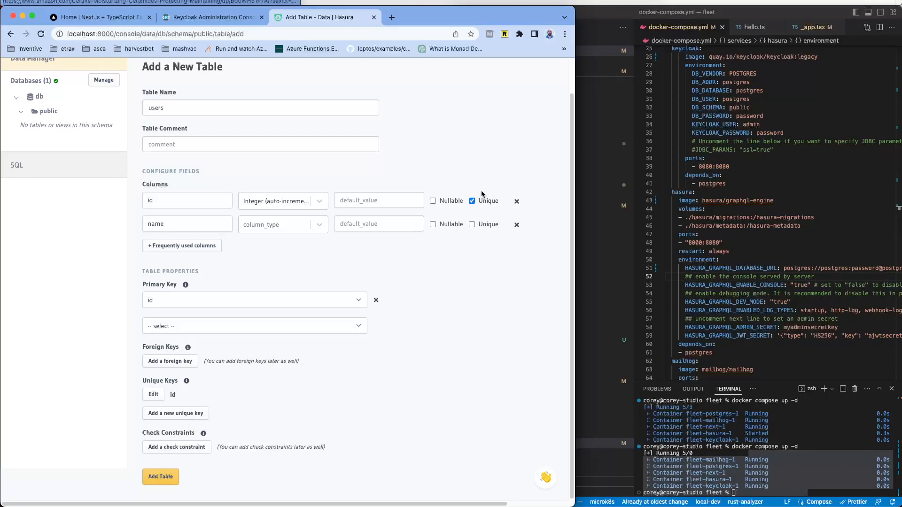
Step: Replace id's unique flag with a saved unique key on id
{"action": "left_click", "coordinate": [472, 202]}
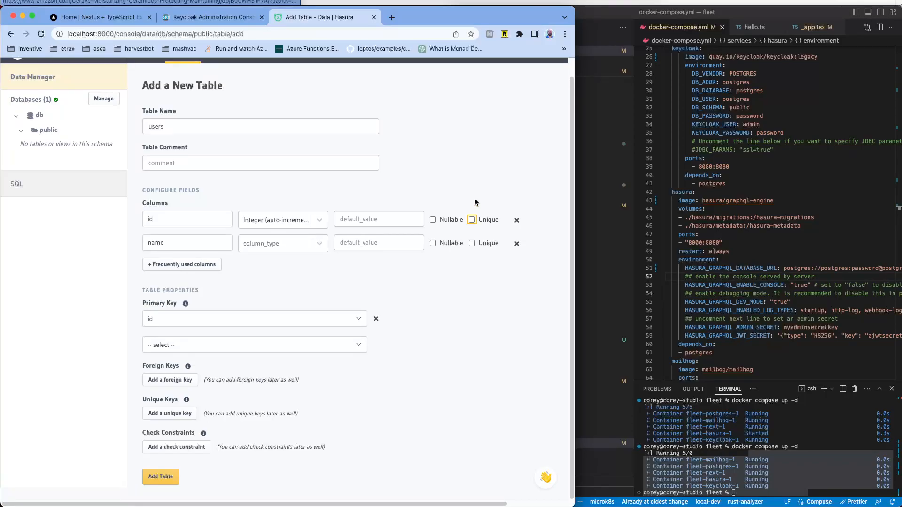
{"action": "left_click", "coordinate": [173, 415]}
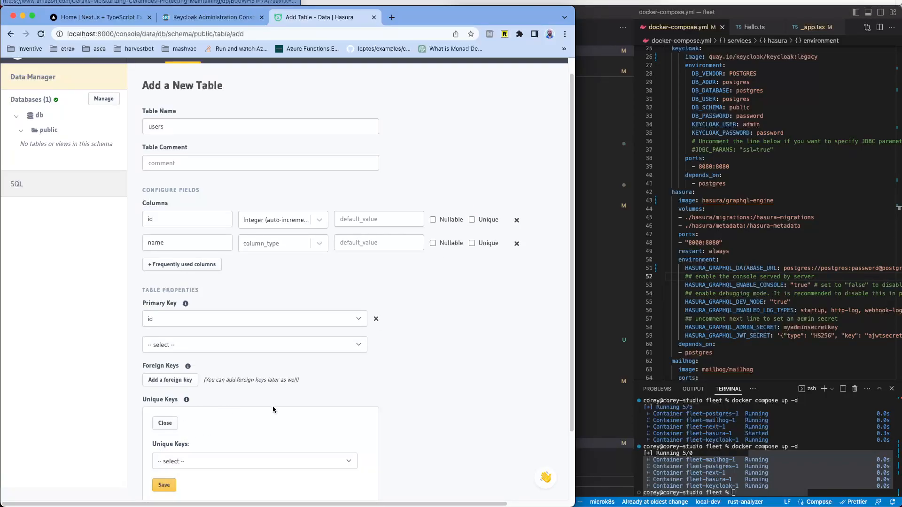
{"action": "left_click", "coordinate": [472, 220]}
{"action": "scroll", "coordinate": [470, 314], "scroll_direction": "down", "scroll_amount": 5}
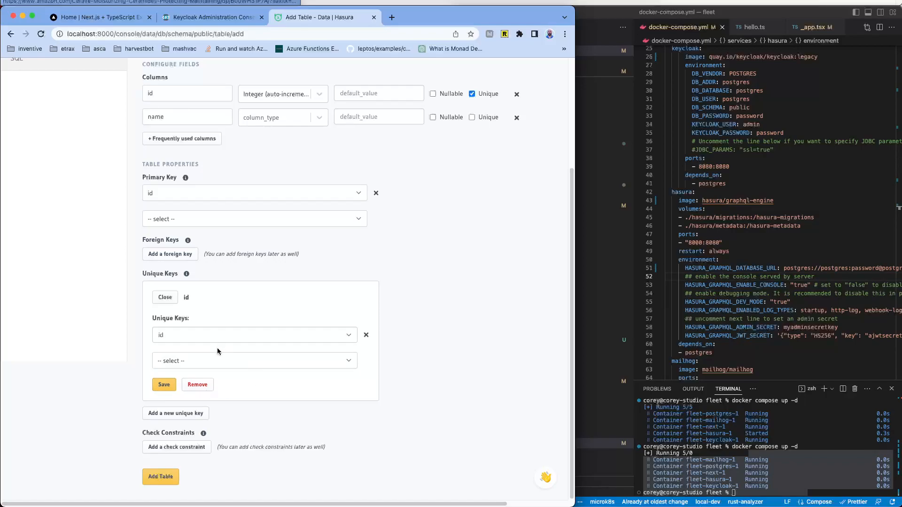
{"action": "left_click", "coordinate": [164, 384]}
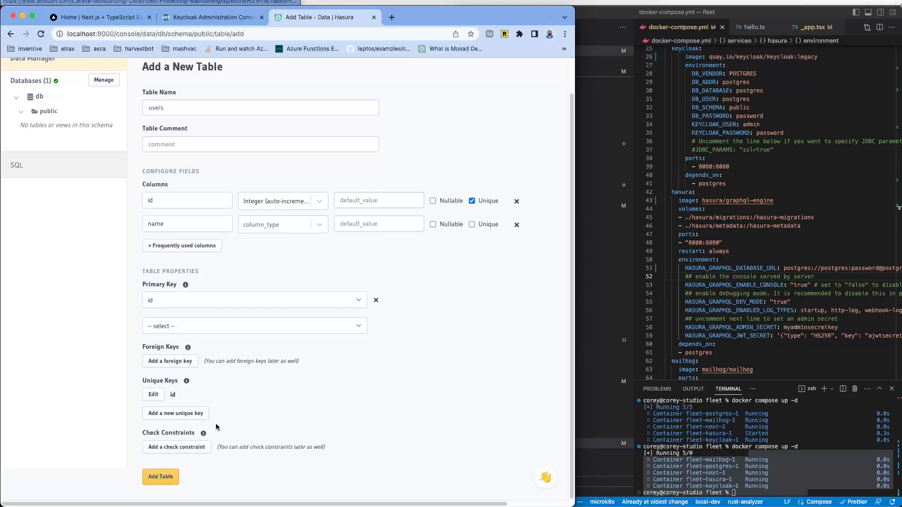
Step: Set the name column type to Text and create the users table
{"action": "left_click", "coordinate": [160, 477]}
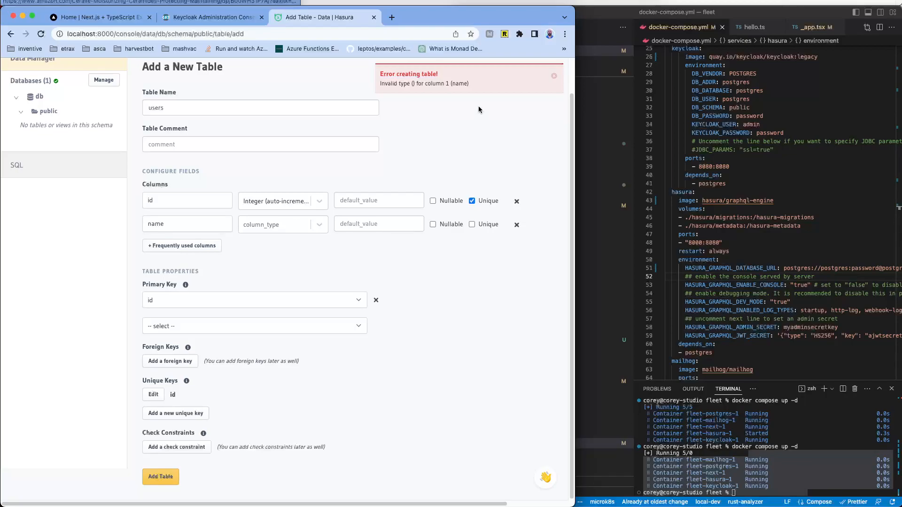
{"action": "left_click", "coordinate": [289, 229]}
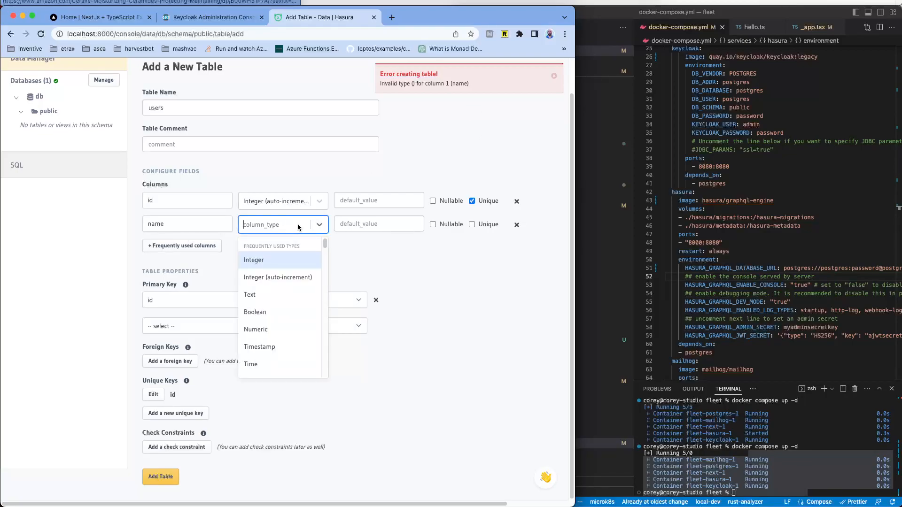
{"action": "left_click", "coordinate": [287, 296]}
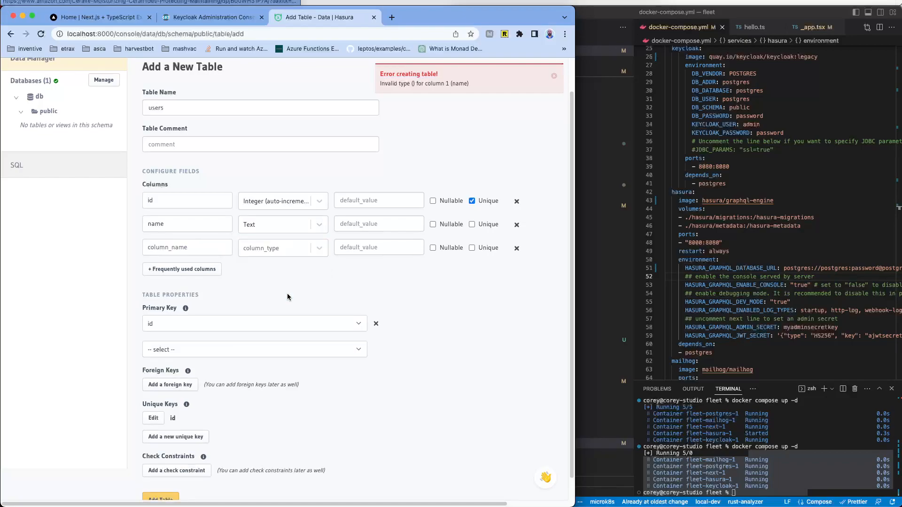
{"action": "scroll", "coordinate": [218, 348], "scroll_direction": "down", "scroll_amount": 1}
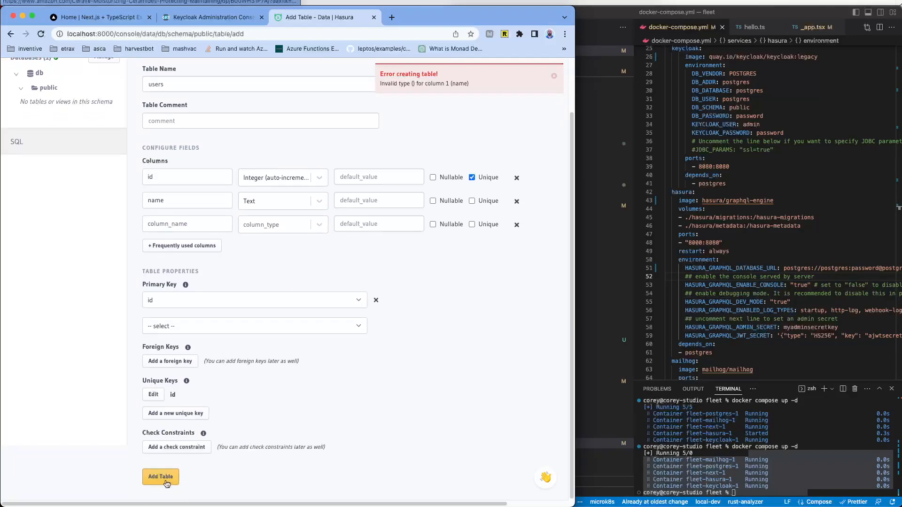
{"action": "left_click", "coordinate": [161, 475]}
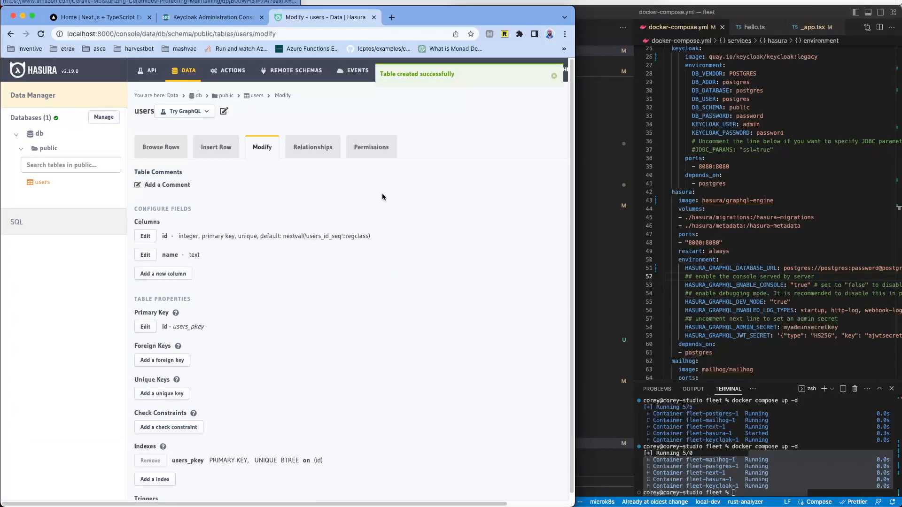
Step: Check the users table's Browse Rows, Insert Row, Relationships and Permissions views, ending on Browse Rows
{"action": "left_click", "coordinate": [165, 149]}
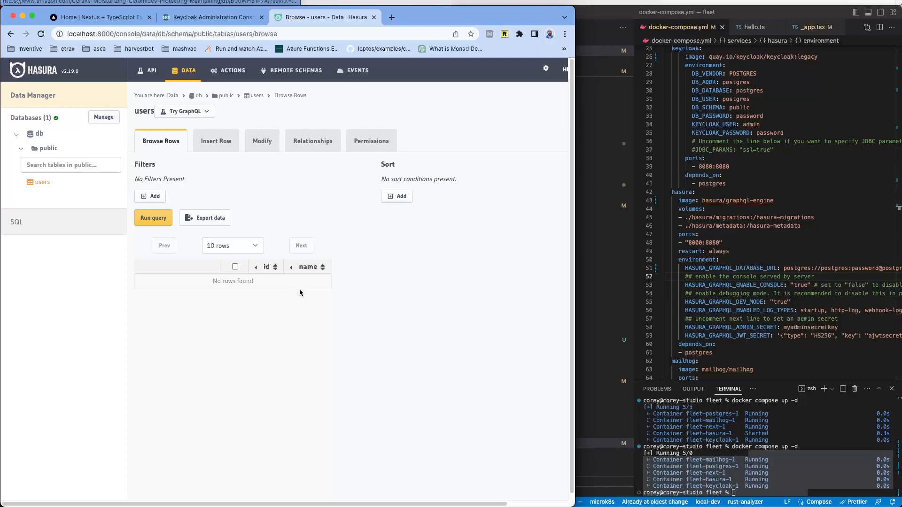
{"action": "left_click", "coordinate": [226, 146]}
{"action": "left_click", "coordinate": [310, 142]}
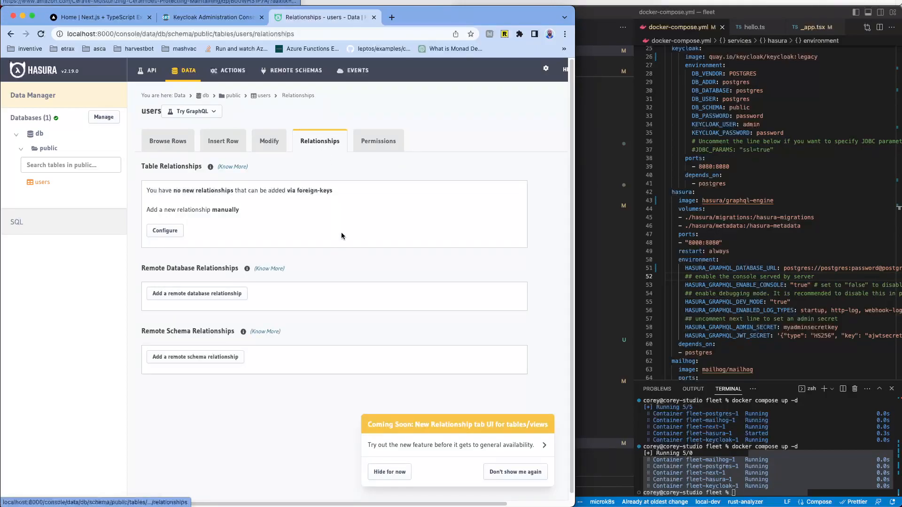
{"action": "left_click", "coordinate": [385, 142]}
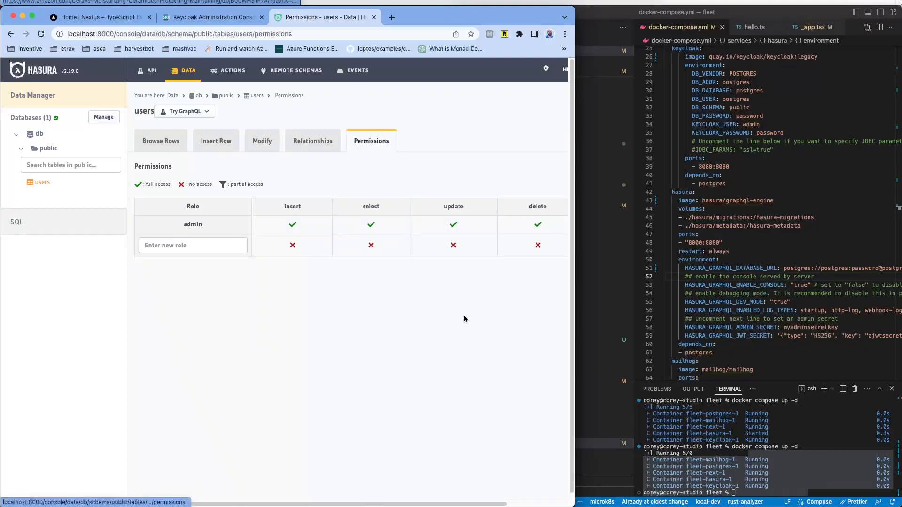
{"action": "left_click", "coordinate": [157, 142]}
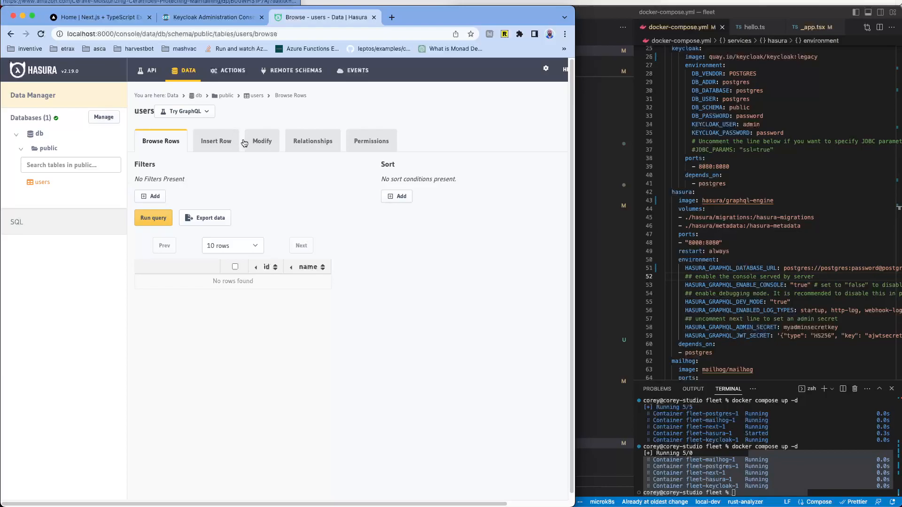
Step: Insert a row holding a user's name value into the users table
{"action": "left_click", "coordinate": [224, 144]}
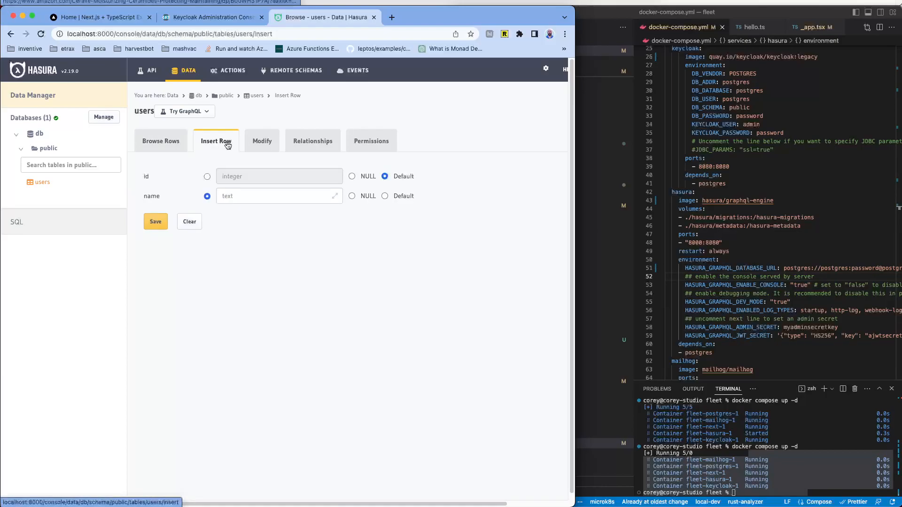
{"action": "left_click", "coordinate": [239, 191]}
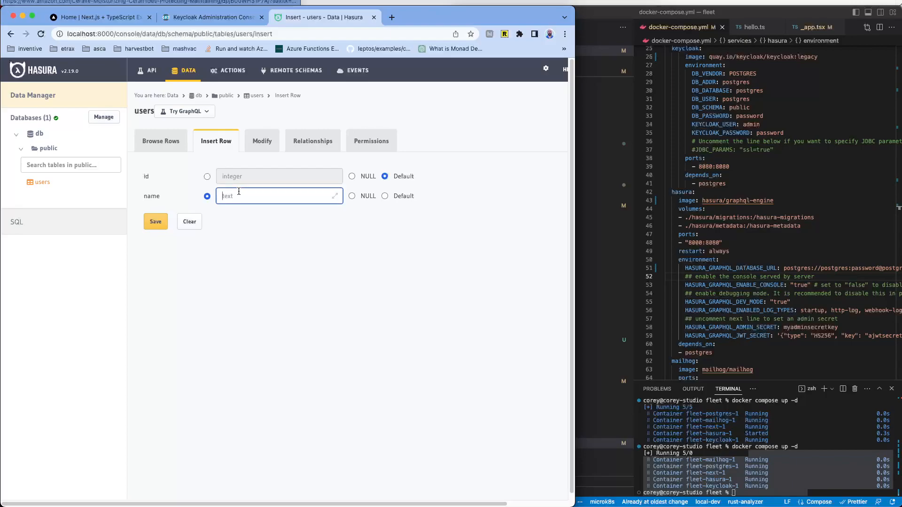
{"action": "type", "text": "corey"}
{"action": "left_click", "coordinate": [153, 222]}
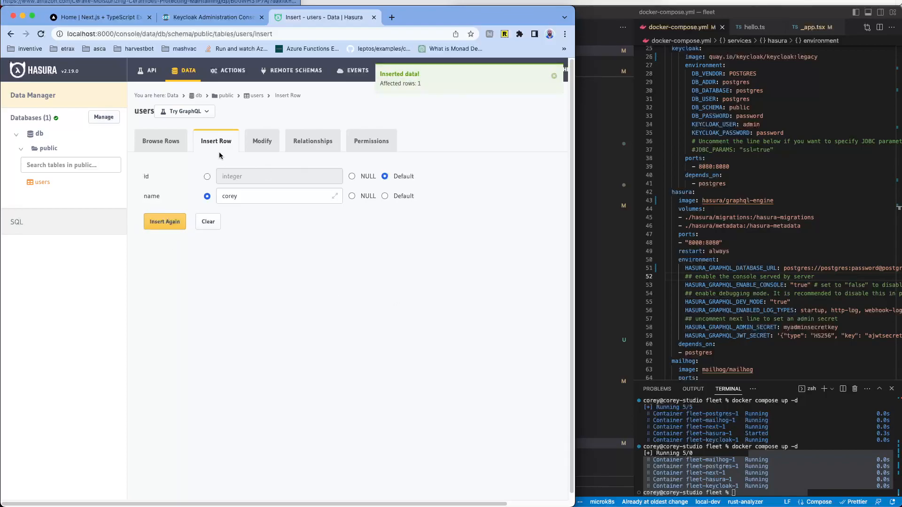
Step: Check the new row id 1 in Browse Rows, saving it unchanged from Edit Row
{"action": "left_click", "coordinate": [155, 141]}
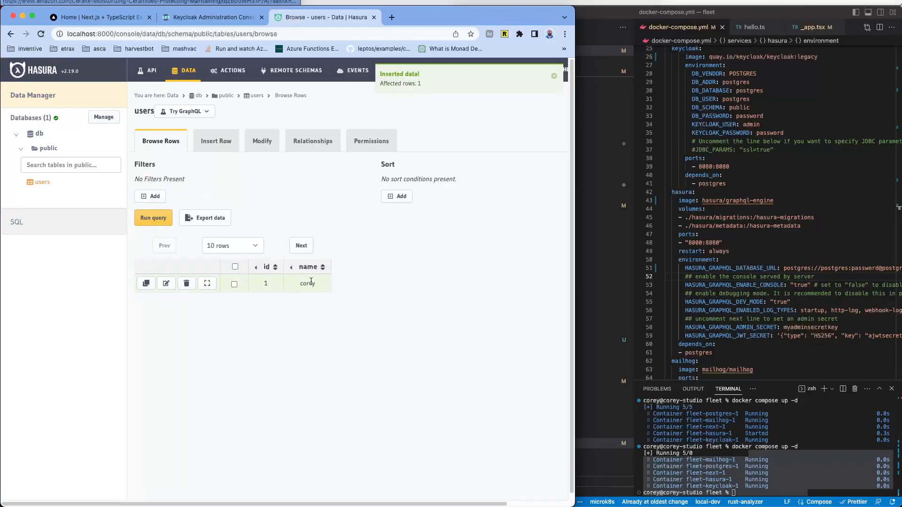
{"action": "left_click", "coordinate": [166, 283]}
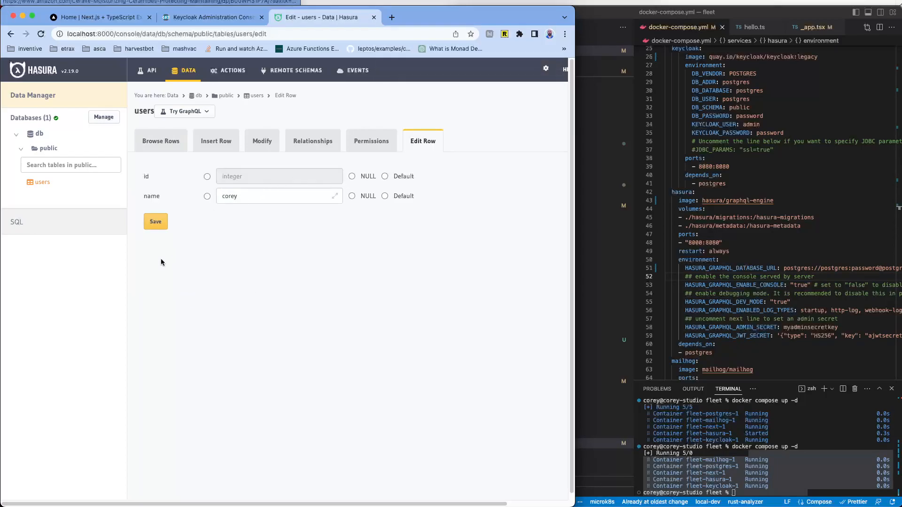
{"action": "left_click", "coordinate": [161, 225]}
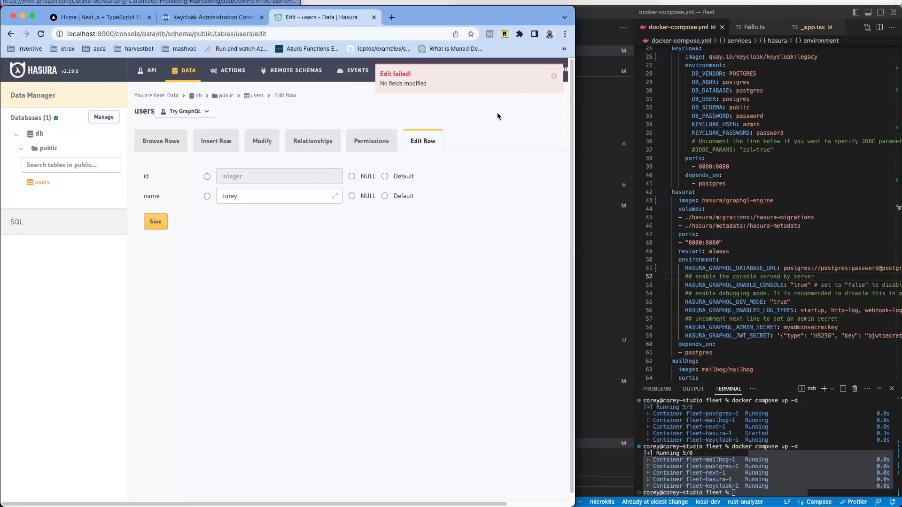
{"action": "left_click", "coordinate": [152, 142]}
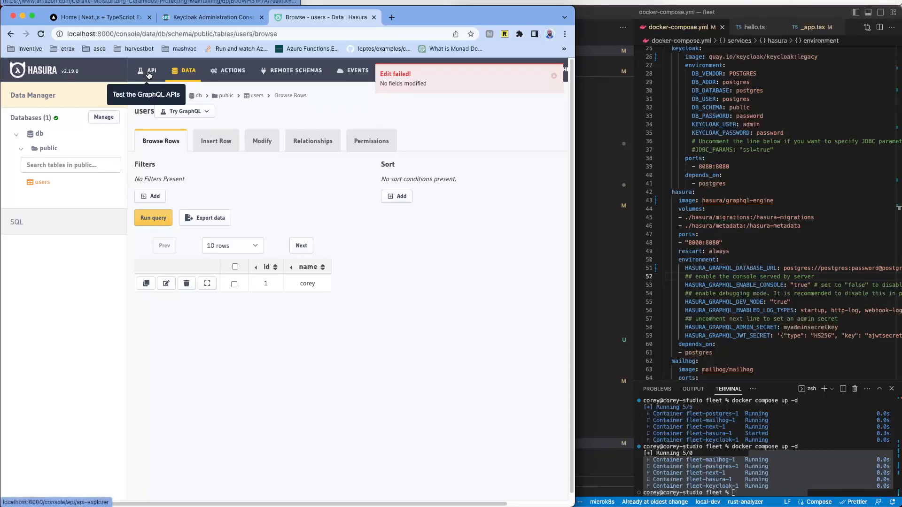
Step: In the API Explorer, inspect users and users_aggregate, then expand users_by_pk with id 10
{"action": "left_click", "coordinate": [148, 75]}
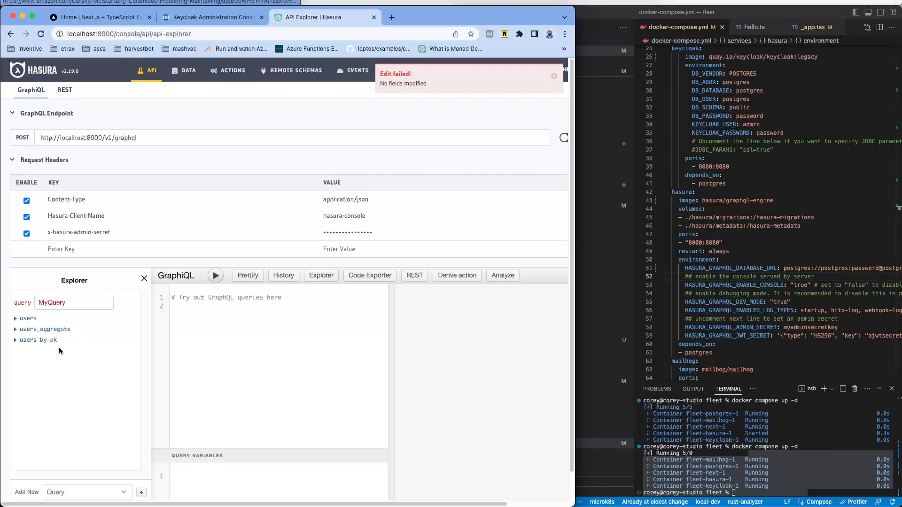
{"action": "left_click", "coordinate": [32, 319]}
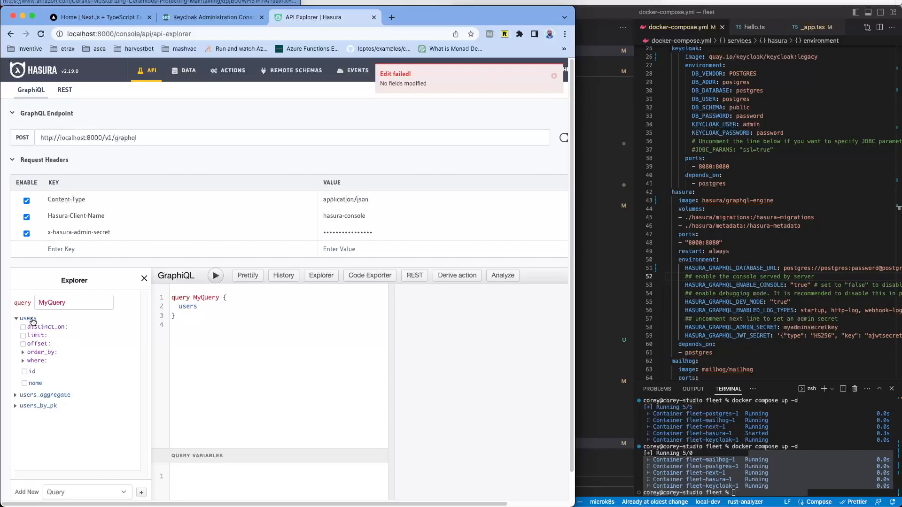
{"action": "left_click", "coordinate": [33, 320]}
{"action": "left_click", "coordinate": [33, 330]}
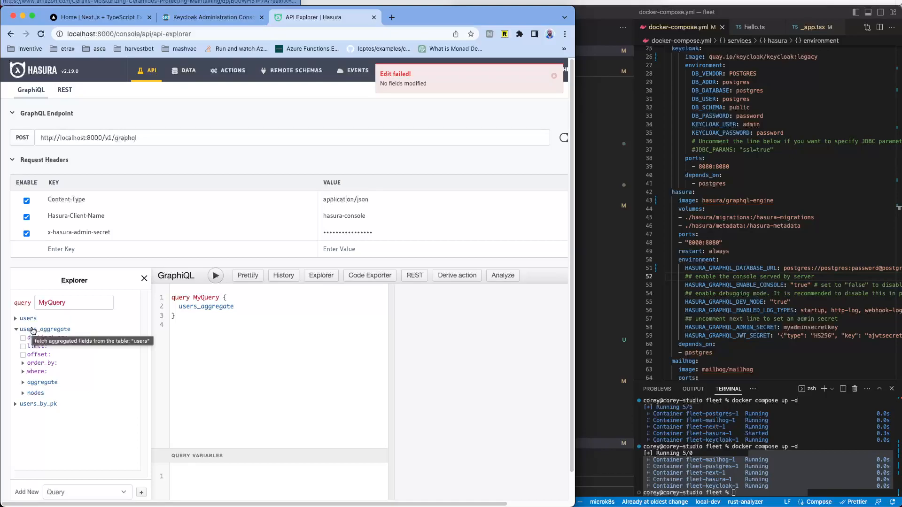
{"action": "left_click", "coordinate": [33, 330]}
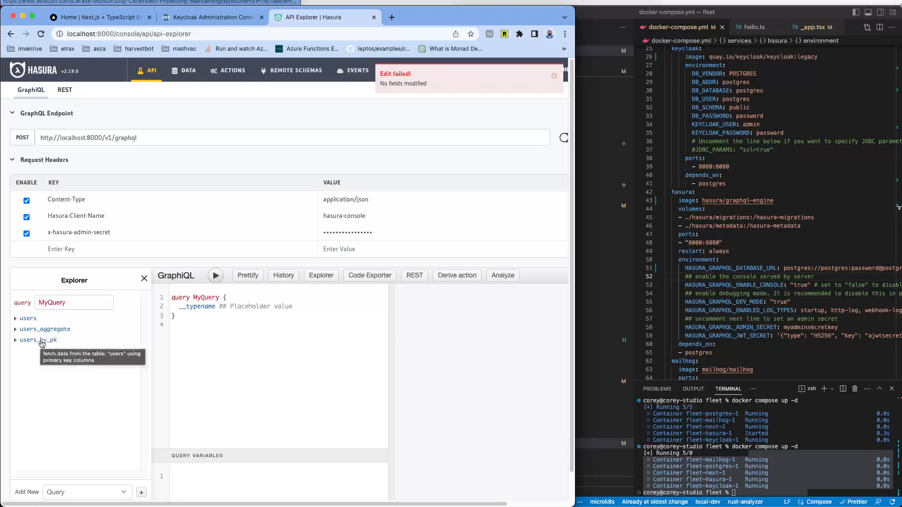
{"action": "left_click", "coordinate": [47, 330]}
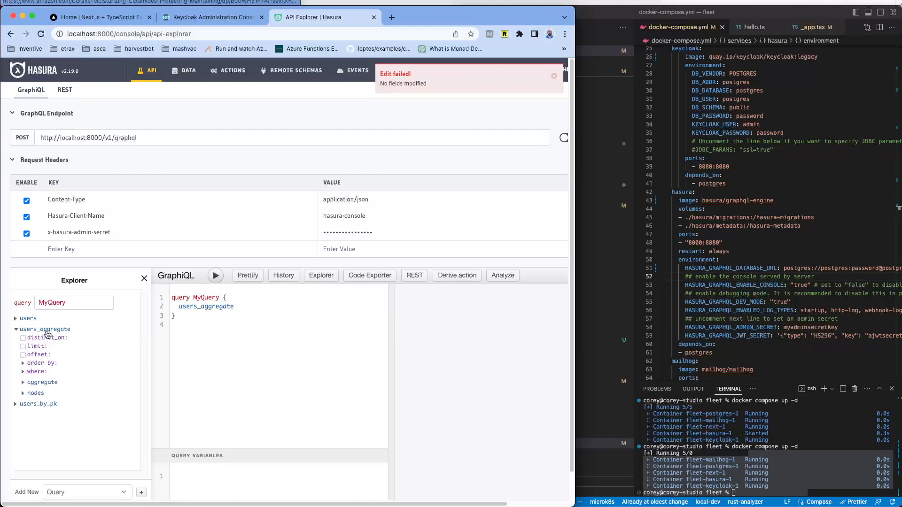
{"action": "left_click", "coordinate": [47, 330]}
{"action": "left_click", "coordinate": [47, 340]}
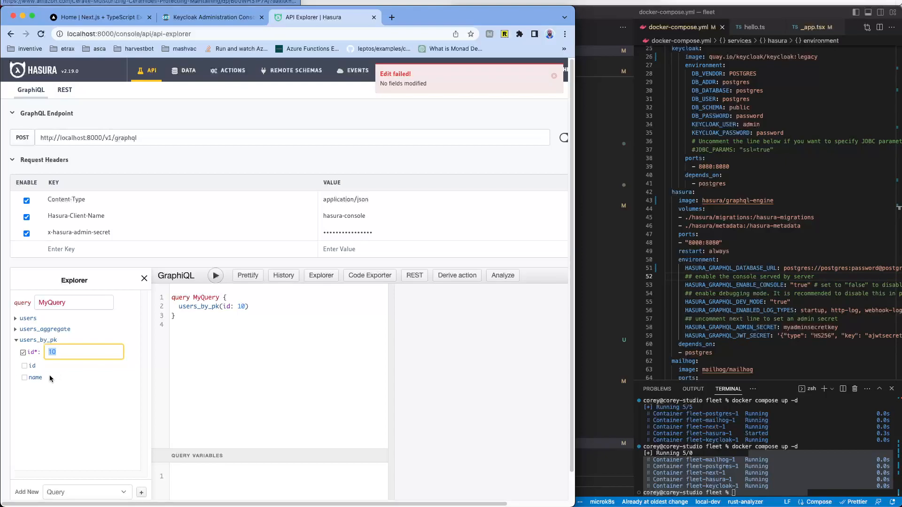
Step: Query users_by_pk for id 1 returning id, name and __typename, and run it
{"action": "left_click", "coordinate": [25, 366]}
{"action": "left_click", "coordinate": [24, 378]}
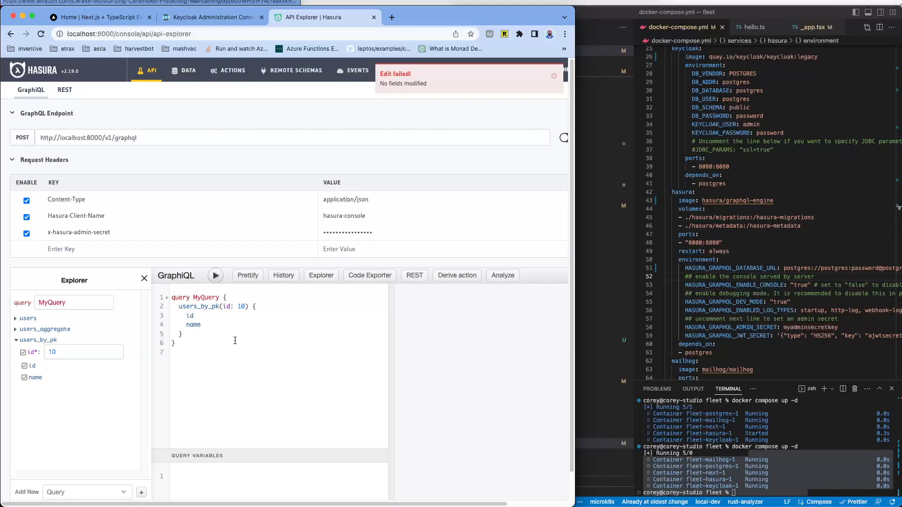
{"action": "key", "text": "BackSpace"}
{"action": "key", "text": "BackSpace"}
{"action": "key", "text": "BackSpace"}
{"action": "key", "text": "BackSpace"}
{"action": "type", "text": "n"}
{"action": "key", "text": "Return"}
{"action": "type", "text": "_"}
{"action": "key", "text": "Return"}
{"action": "double_click", "coordinate": [241, 306]}
{"action": "type", "text": "1"}
{"action": "left_click", "coordinate": [215, 276]}
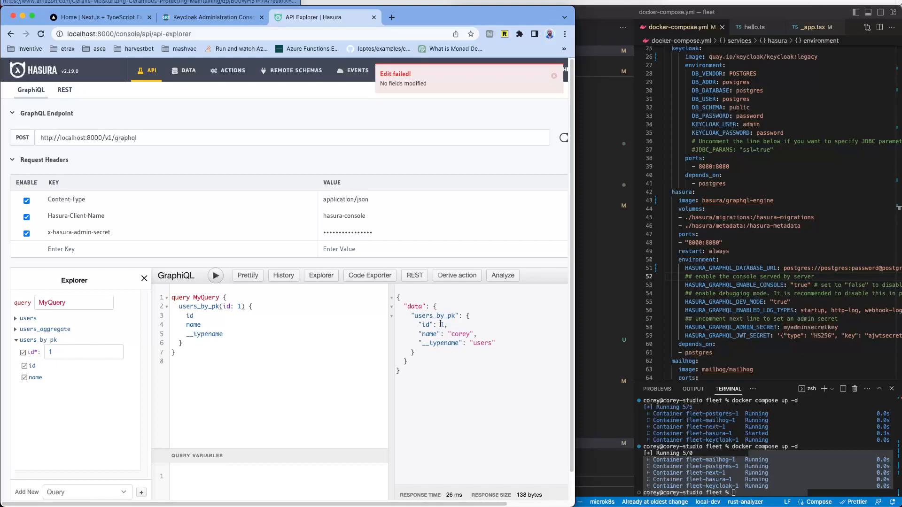
Step: Highlight the returned user record's id and __typename fields in the response
{"action": "left_click_drag", "start_coordinate": [441, 325], "coordinate": [484, 353]}
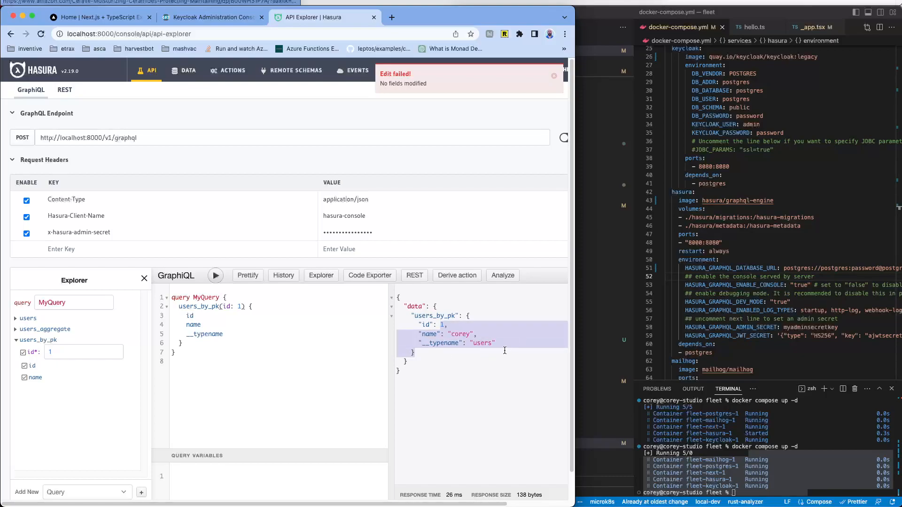
{"action": "double_click", "coordinate": [487, 343]}
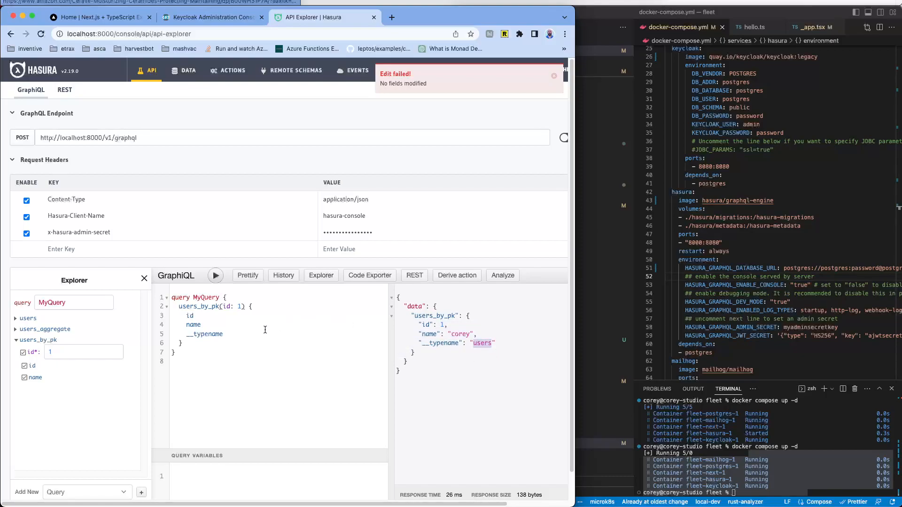
{"action": "left_click", "coordinate": [504, 345]}
{"action": "left_click_drag", "start_coordinate": [419, 343], "coordinate": [496, 346]}
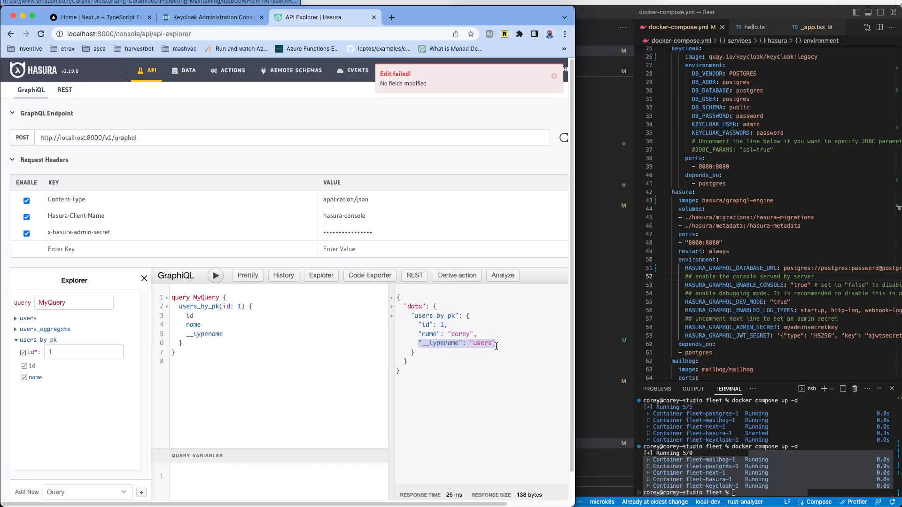
{"action": "double_click", "coordinate": [441, 344]}
{"action": "double_click", "coordinate": [426, 325]}
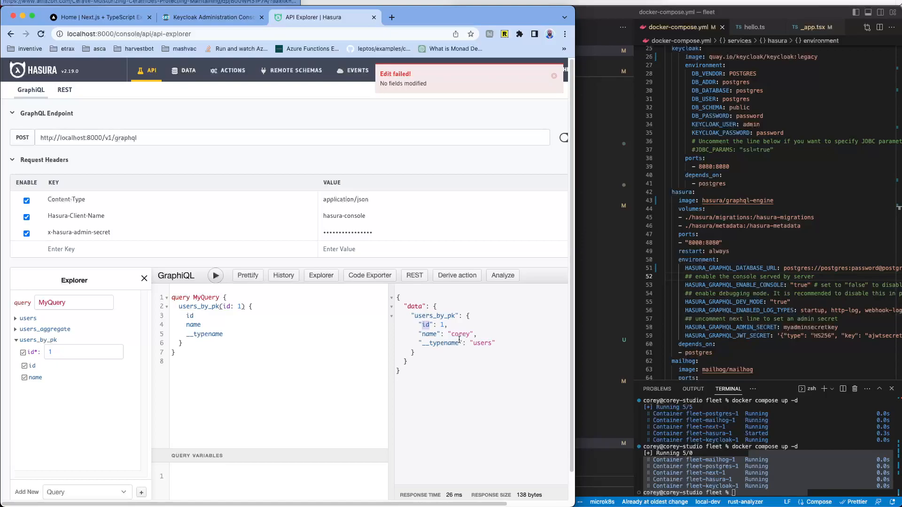
{"action": "double_click", "coordinate": [440, 343]}
{"action": "double_click", "coordinate": [426, 325]}
Step: Start a new table named post with the preset auto-increment id primary key
{"action": "left_click", "coordinate": [188, 75]}
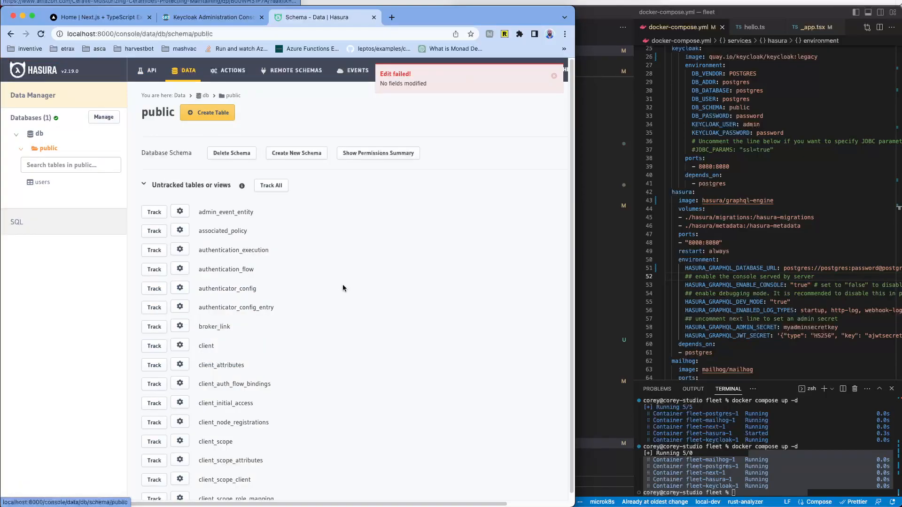
{"action": "left_click", "coordinate": [209, 113]}
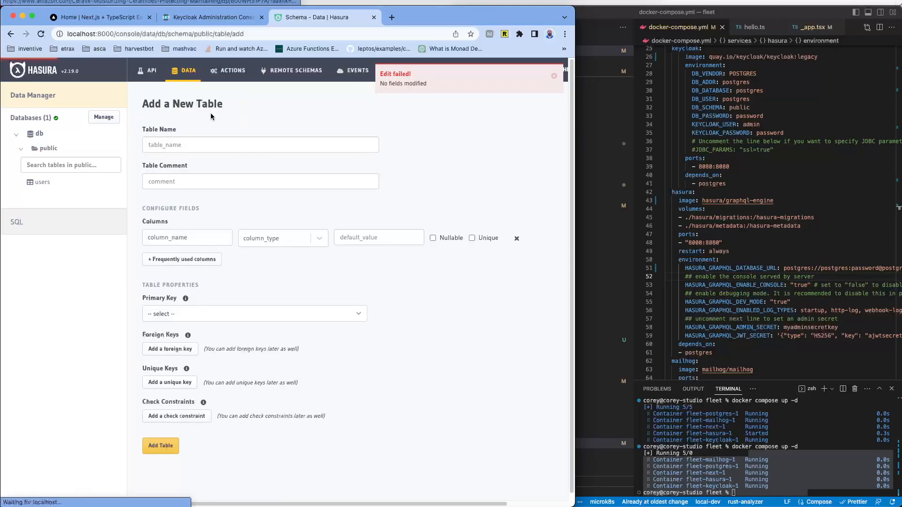
{"action": "left_click", "coordinate": [197, 145]}
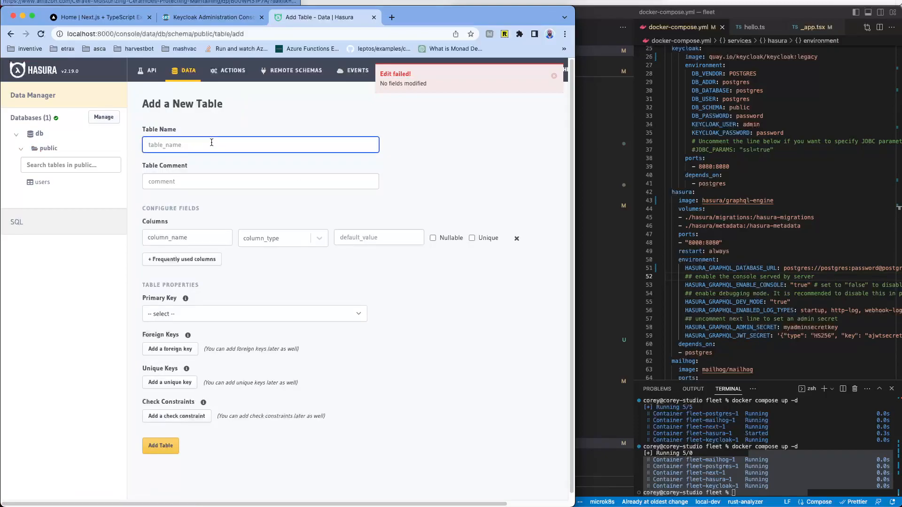
{"action": "type", "text": "post"}
{"action": "left_click", "coordinate": [225, 237]}
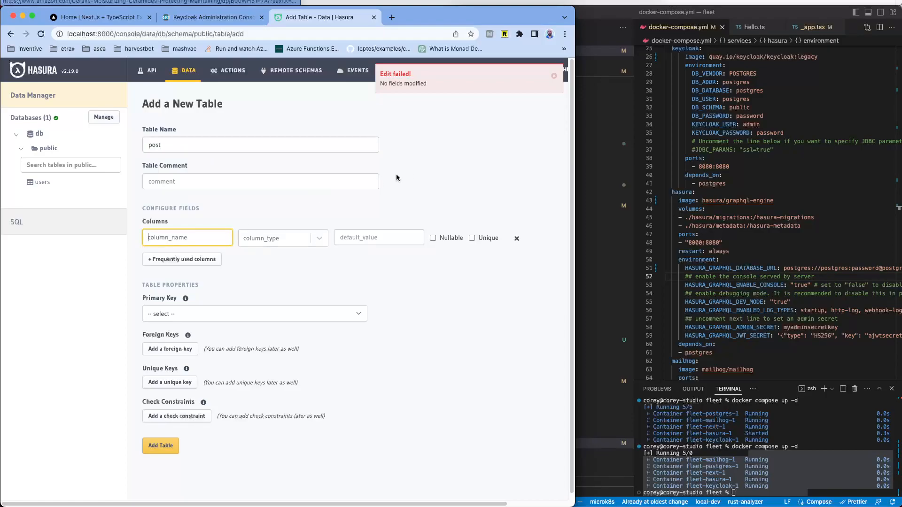
{"action": "left_click", "coordinate": [183, 259]}
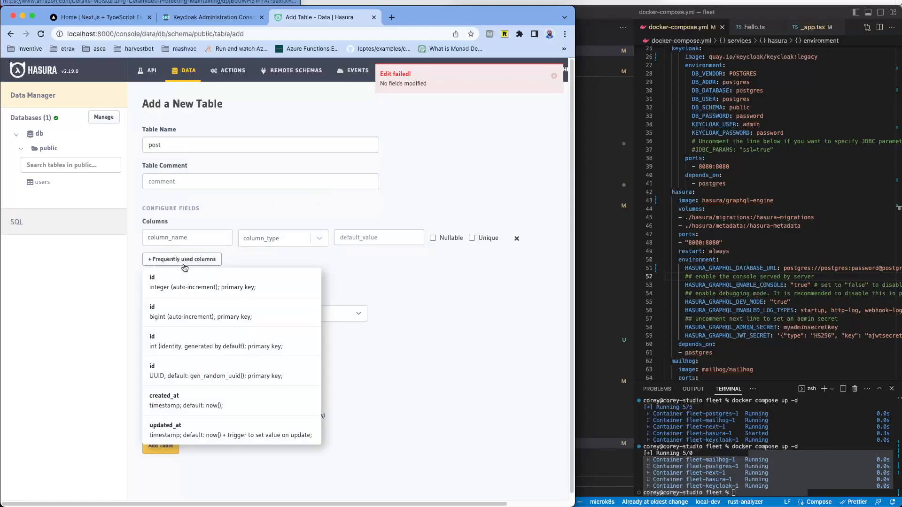
{"action": "left_click", "coordinate": [215, 287]}
Step: Add a content Text column and a user_id Integer column, and mark id unique
{"action": "left_click", "coordinate": [200, 261]}
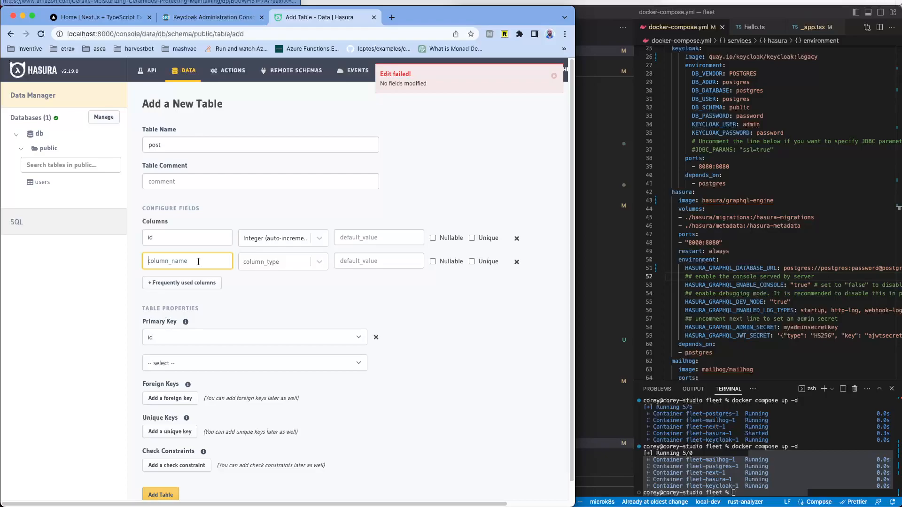
{"action": "type", "text": "content"}
{"action": "left_click", "coordinate": [286, 260]}
{"action": "left_click", "coordinate": [271, 329]}
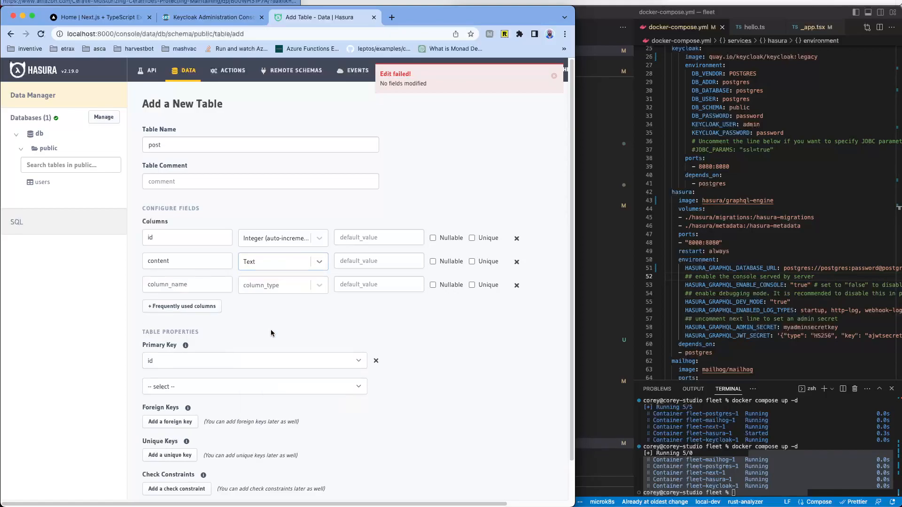
{"action": "left_click", "coordinate": [175, 282]}
{"action": "type", "text": "user_id"}
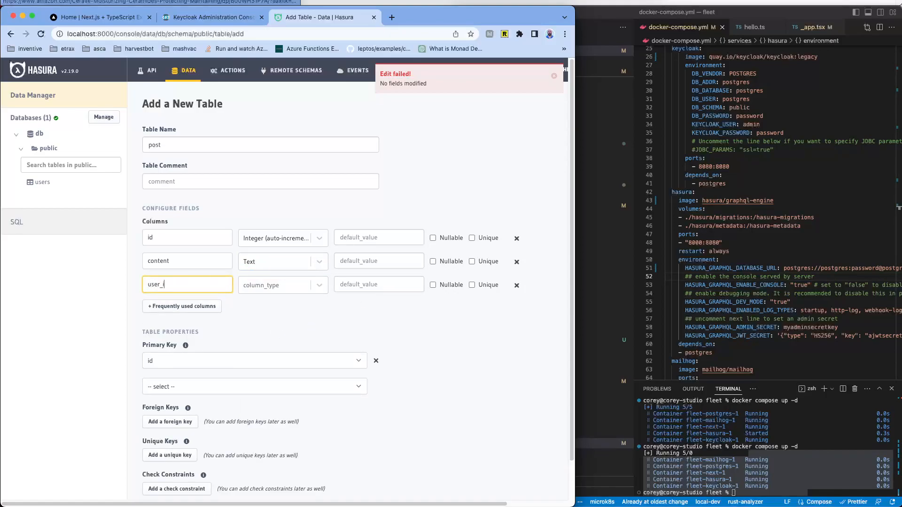
{"action": "left_click", "coordinate": [303, 289]}
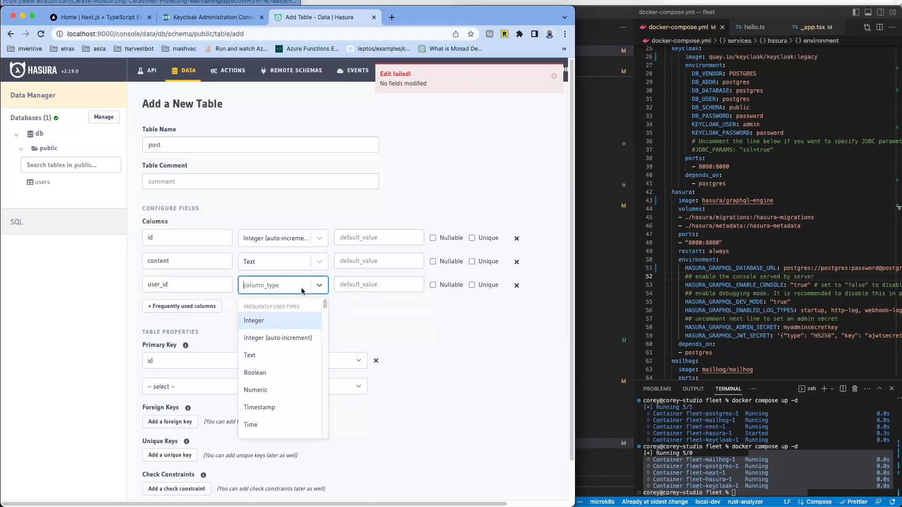
{"action": "left_click", "coordinate": [276, 320]}
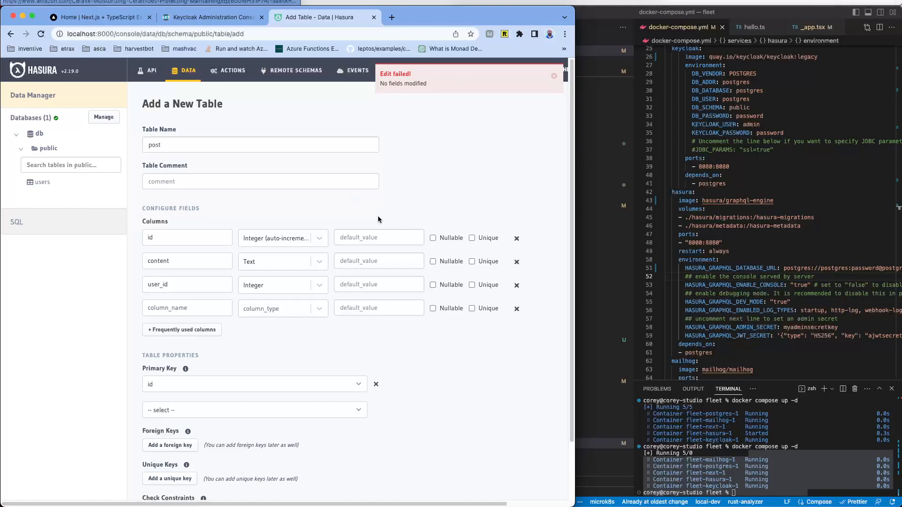
{"action": "left_click", "coordinate": [472, 238]}
{"action": "scroll", "coordinate": [405, 334], "scroll_direction": "down", "scroll_amount": 4}
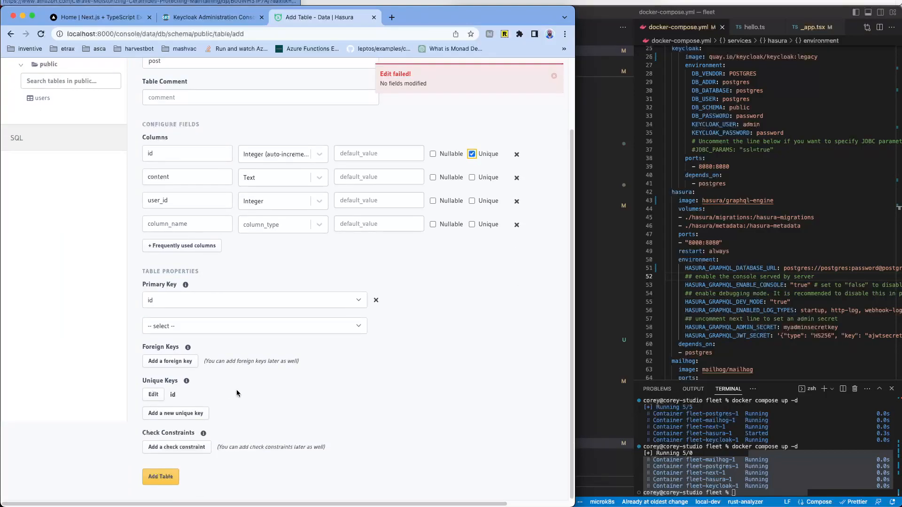
Step: Create the post table and review its primary key details on the Modify page
{"action": "left_click", "coordinate": [161, 477]}
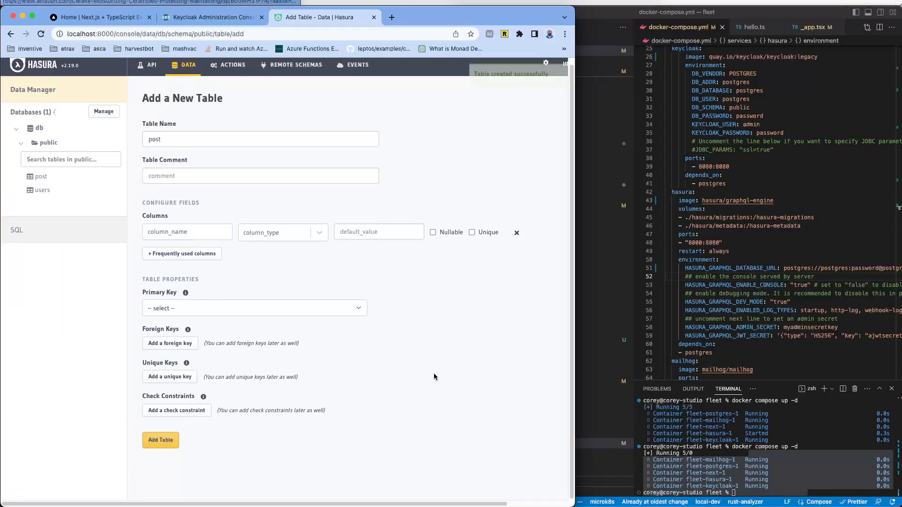
{"action": "scroll", "coordinate": [314, 205], "scroll_direction": "down", "scroll_amount": 8}
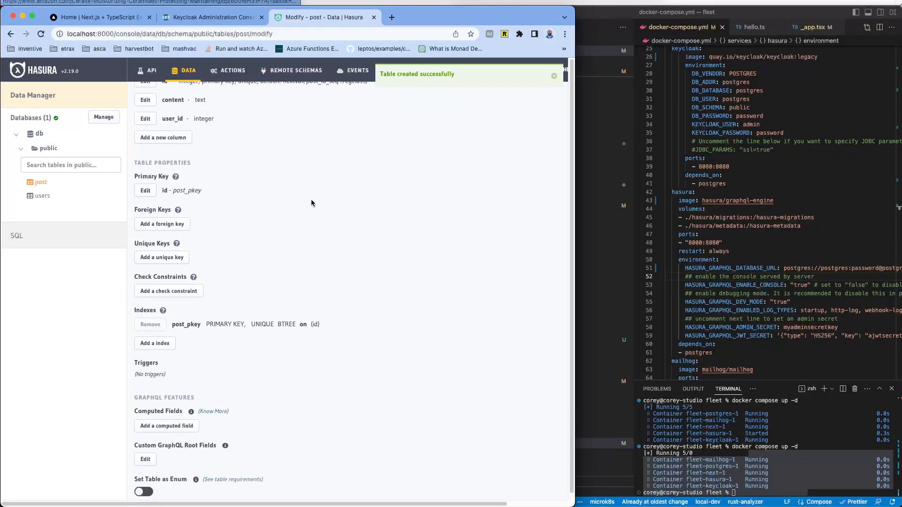
{"action": "left_click_drag", "start_coordinate": [184, 307], "coordinate": [306, 313]}
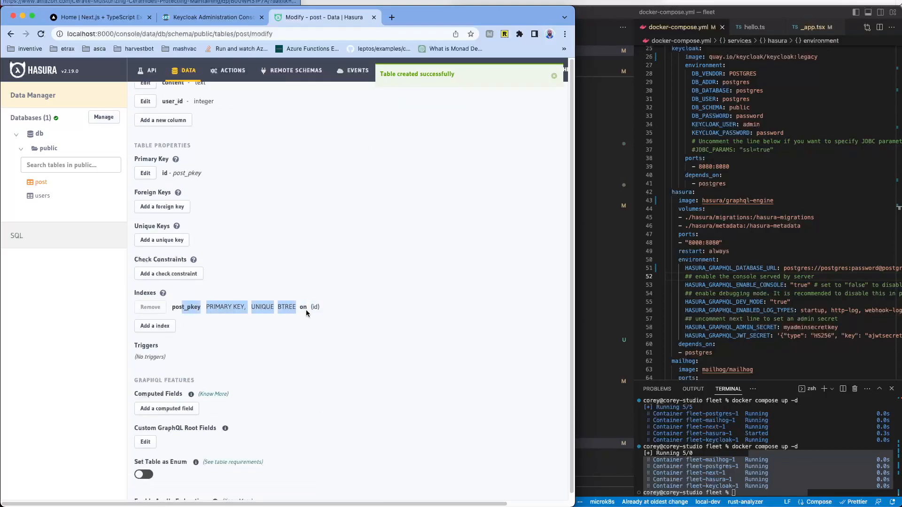
{"action": "scroll", "coordinate": [344, 271], "scroll_direction": "down", "scroll_amount": 1}
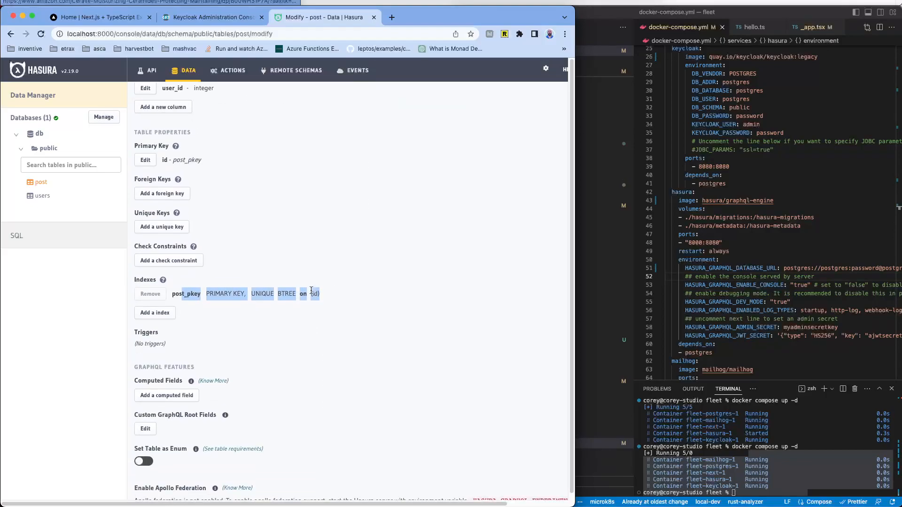
{"action": "scroll", "coordinate": [312, 290], "scroll_direction": "down", "scroll_amount": 2}
{"action": "scroll", "coordinate": [312, 284], "scroll_direction": "up", "scroll_amount": 5}
{"action": "scroll", "coordinate": [310, 281], "scroll_direction": "up", "scroll_amount": 2}
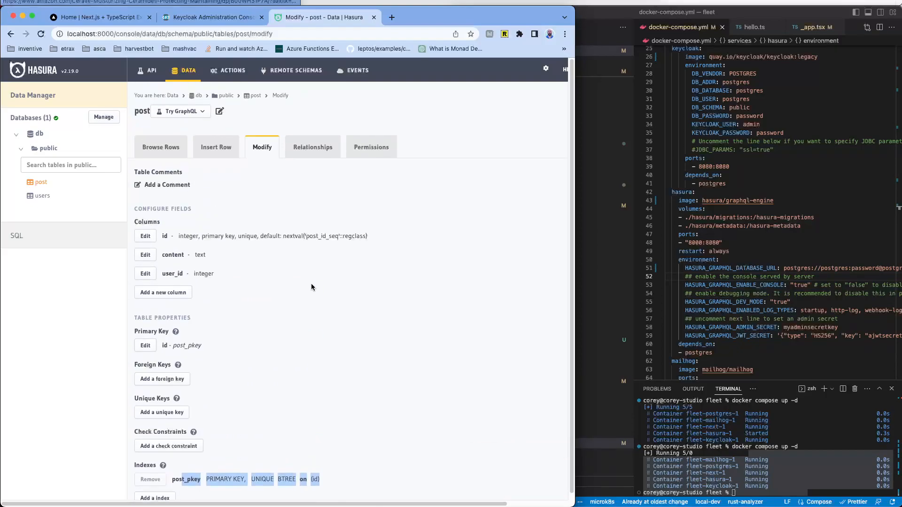
Step: Return to the public schema and scroll through its untracked Keycloak tables
{"action": "left_click", "coordinate": [55, 148]}
{"action": "scroll", "coordinate": [380, 234], "scroll_direction": "down", "scroll_amount": 5}
{"action": "scroll", "coordinate": [381, 234], "scroll_direction": "down", "scroll_amount": 20}
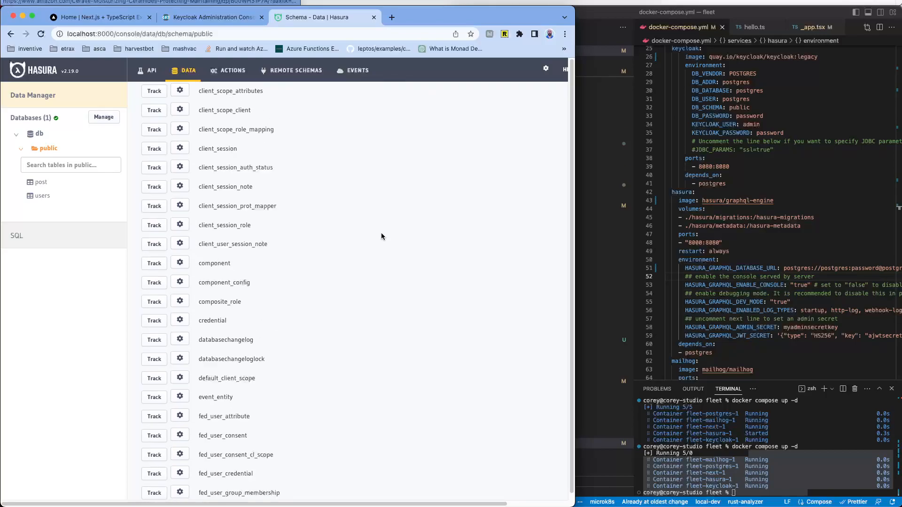
{"action": "scroll", "coordinate": [381, 236], "scroll_direction": "down", "scroll_amount": 5}
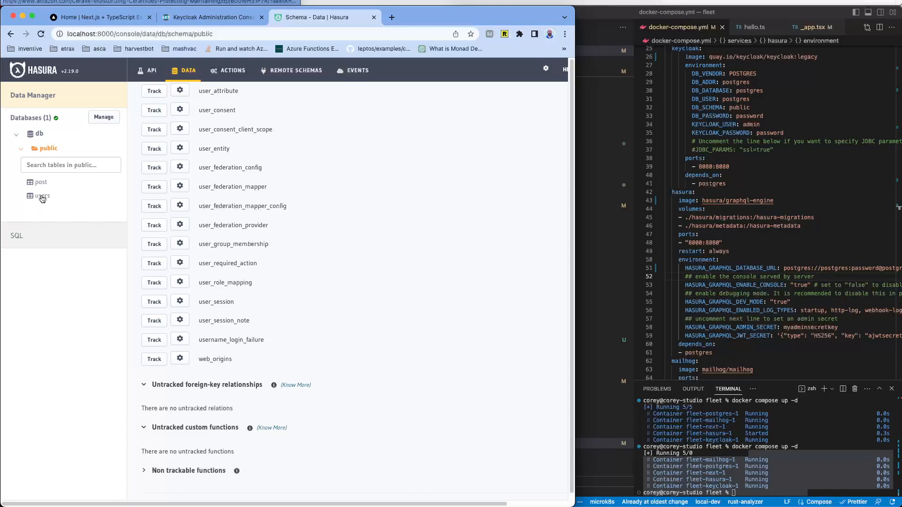
Step: Open the users table's rows, showing its single row with id 1
{"action": "scroll", "coordinate": [394, 212], "scroll_direction": "up", "scroll_amount": 20}
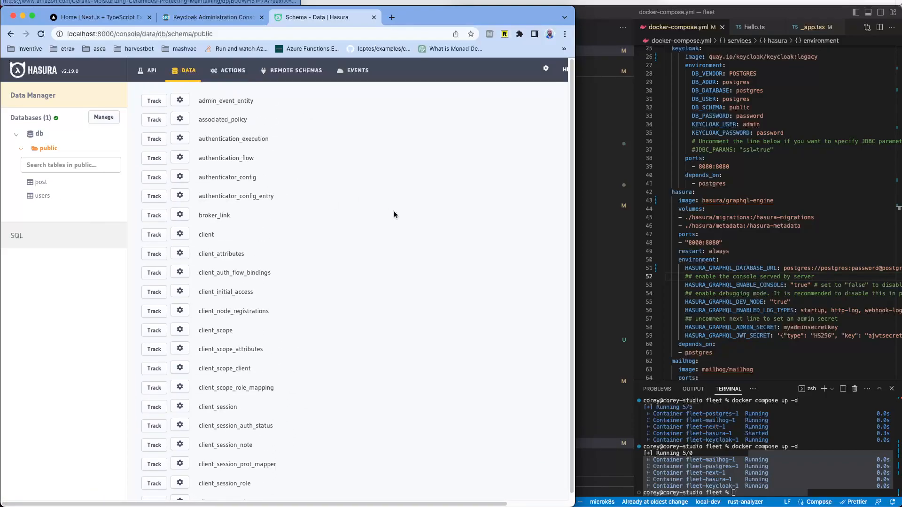
{"action": "scroll", "coordinate": [393, 214], "scroll_direction": "up", "scroll_amount": 5}
{"action": "left_click", "coordinate": [42, 199]}
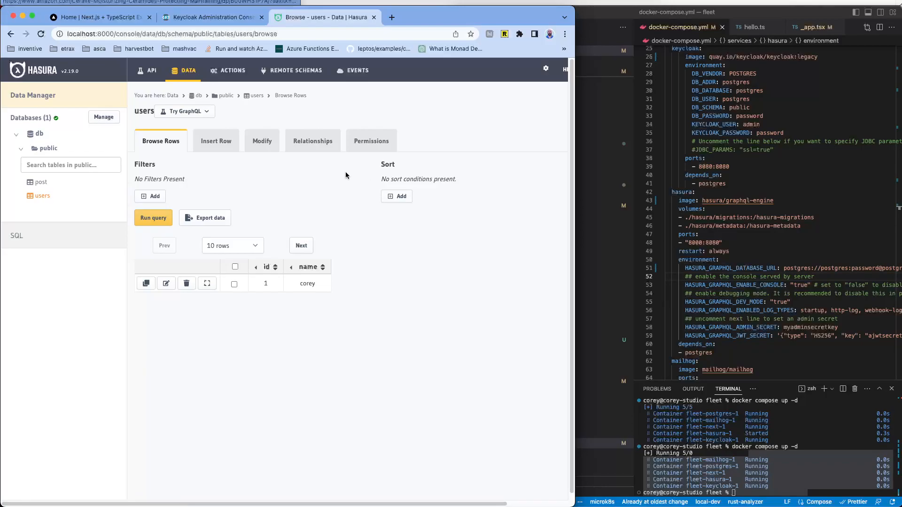
Step: Start a manual Object Relationship on the users table and name it 'user'
{"action": "left_click", "coordinate": [325, 142]}
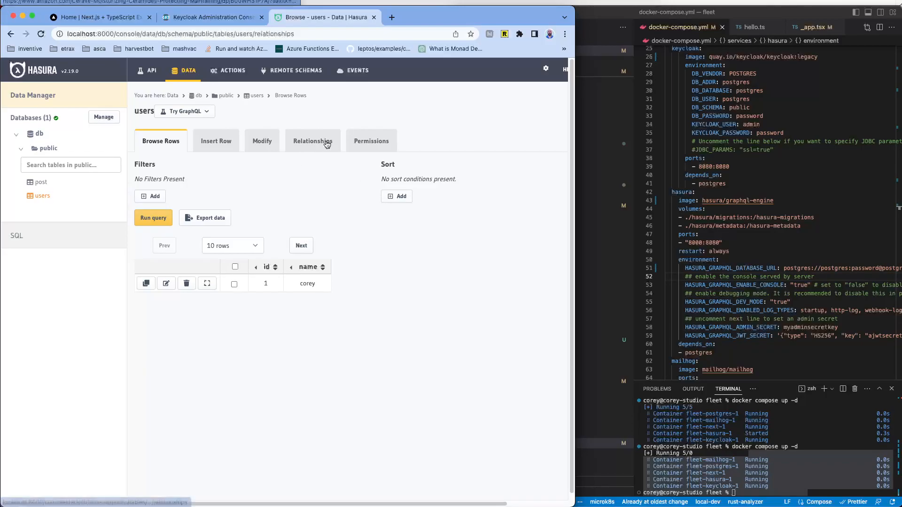
{"action": "left_click", "coordinate": [165, 231]}
{"action": "left_click", "coordinate": [283, 273]}
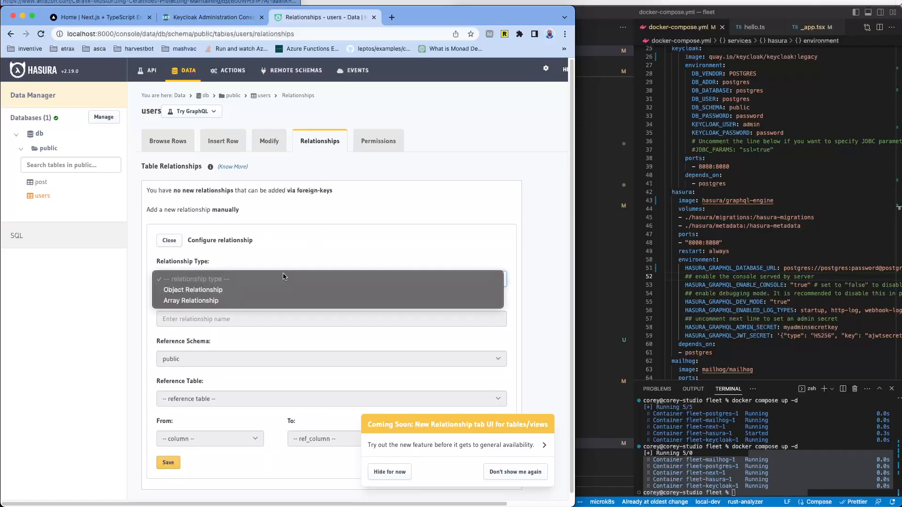
{"action": "left_click", "coordinate": [234, 289]}
{"action": "left_click", "coordinate": [275, 313]}
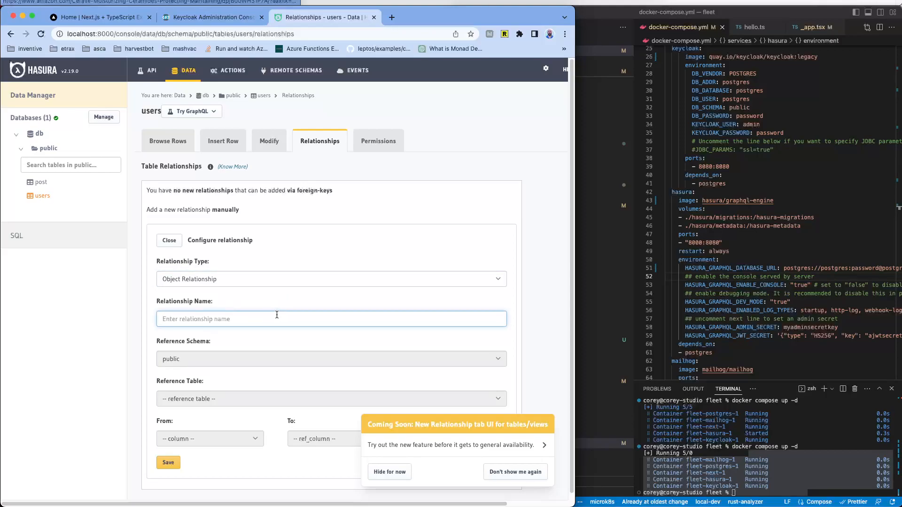
{"action": "scroll", "coordinate": [328, 301], "scroll_direction": "down", "scroll_amount": 2}
{"action": "scroll", "coordinate": [350, 282], "scroll_direction": "down", "scroll_amount": 3}
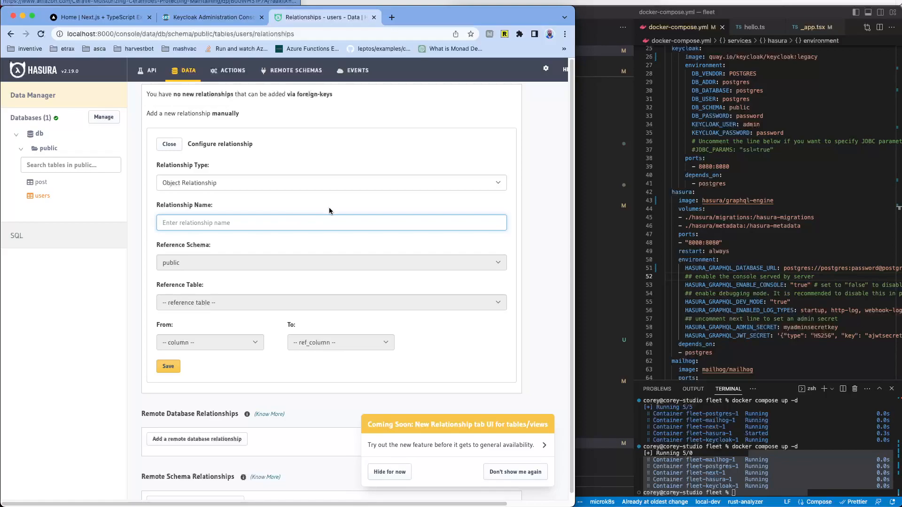
{"action": "scroll", "coordinate": [330, 184], "scroll_direction": "up", "scroll_amount": 3}
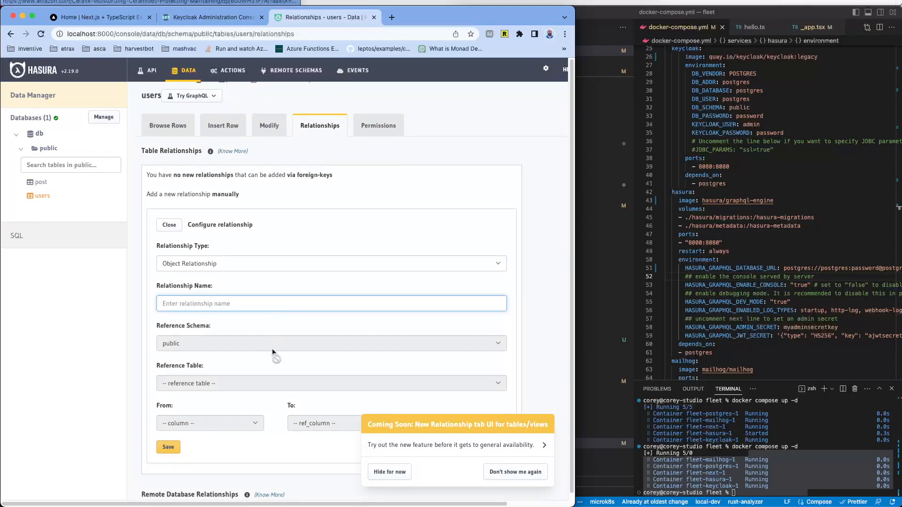
{"action": "left_click", "coordinate": [285, 384]}
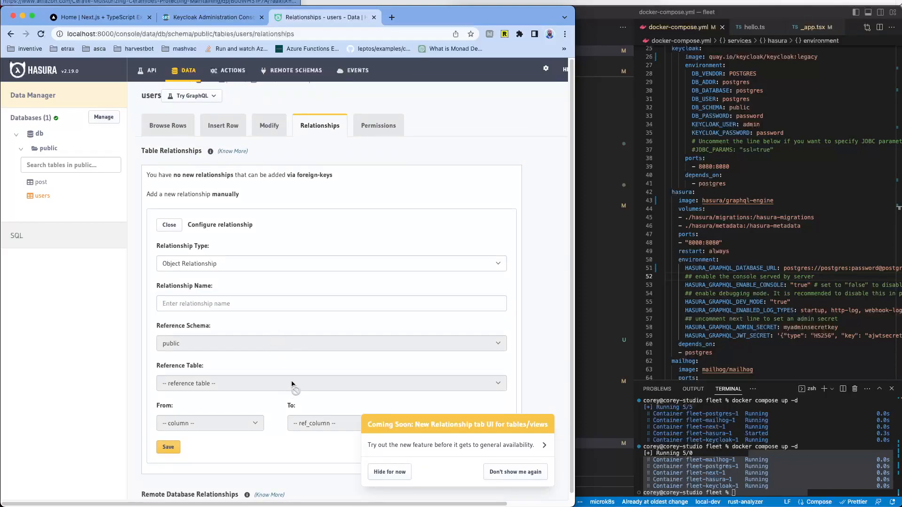
{"action": "left_click", "coordinate": [282, 304]}
{"action": "type", "text": "dd"}
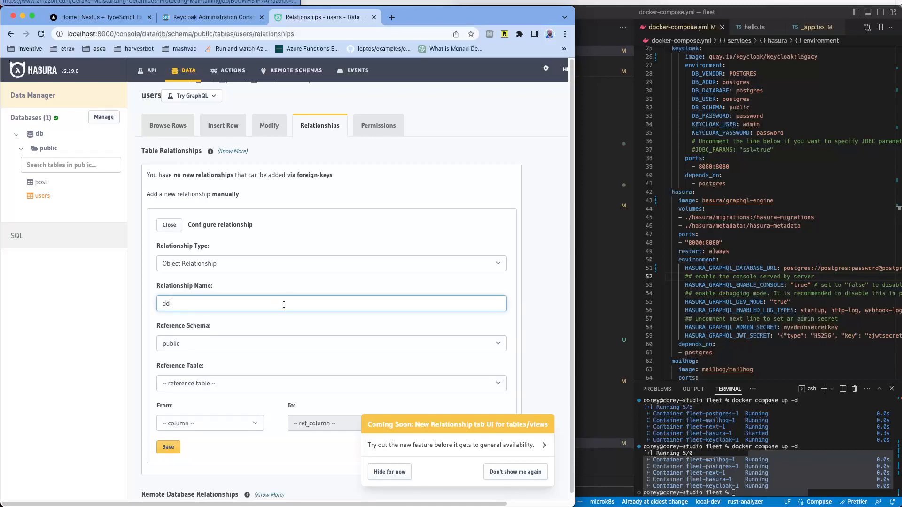
{"action": "scroll", "coordinate": [292, 329], "scroll_direction": "down", "scroll_amount": 1}
{"action": "scroll", "coordinate": [338, 288], "scroll_direction": "down", "scroll_amount": 3}
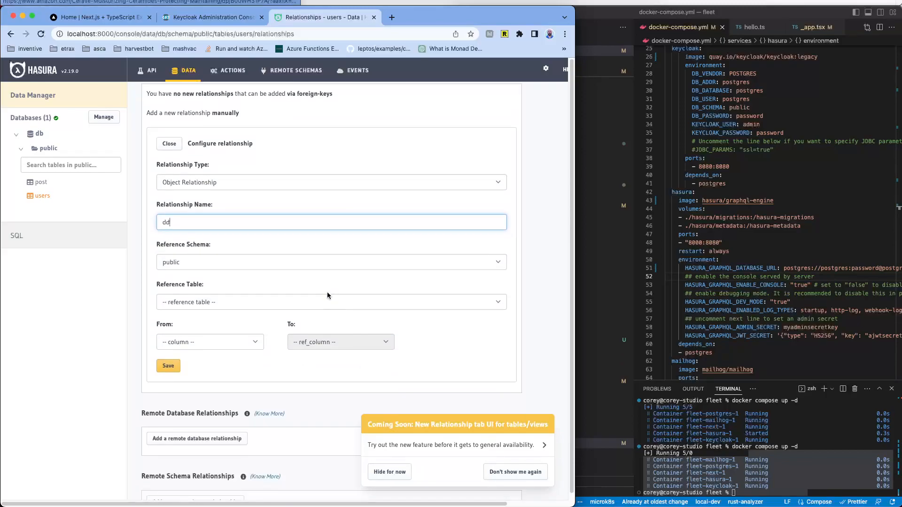
{"action": "key", "text": "BackSpace"}
{"action": "key", "text": "BackSpace"}
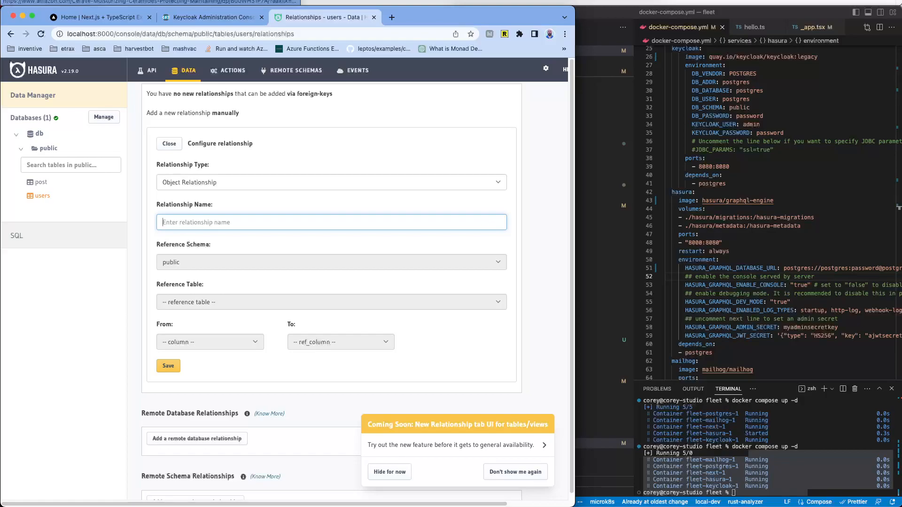
{"action": "type", "text": "user"}
Step: Point the relationship at public.users from column id, leaving the target column unset
{"action": "scroll", "coordinate": [379, 247], "scroll_direction": "down", "scroll_amount": 1}
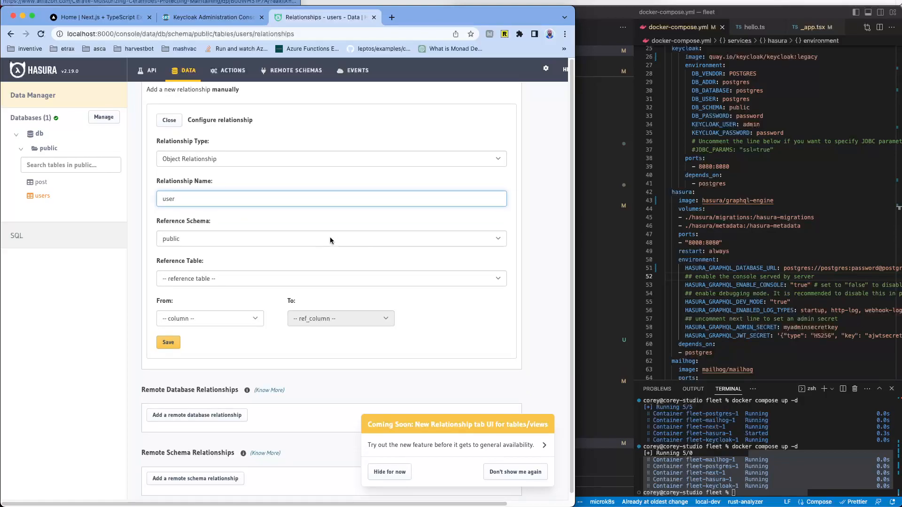
{"action": "left_click", "coordinate": [302, 280]}
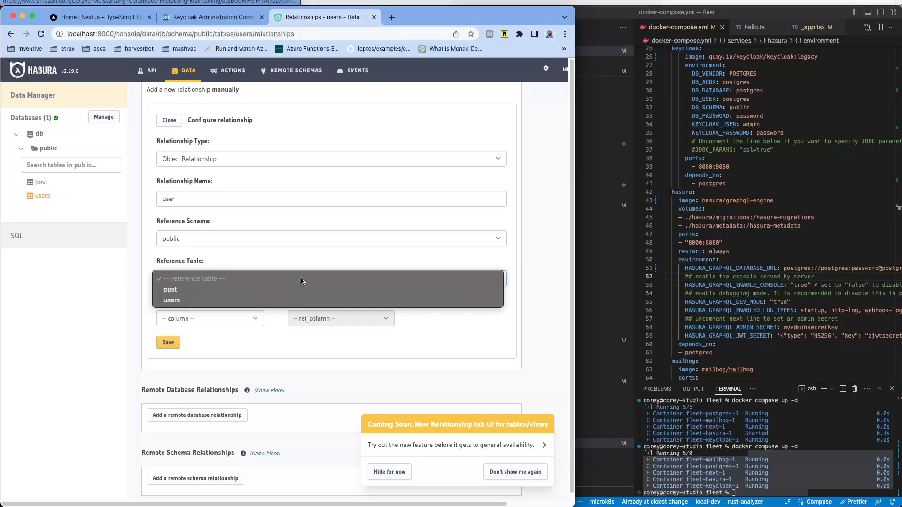
{"action": "left_click", "coordinate": [271, 301]}
{"action": "left_click", "coordinate": [225, 320]}
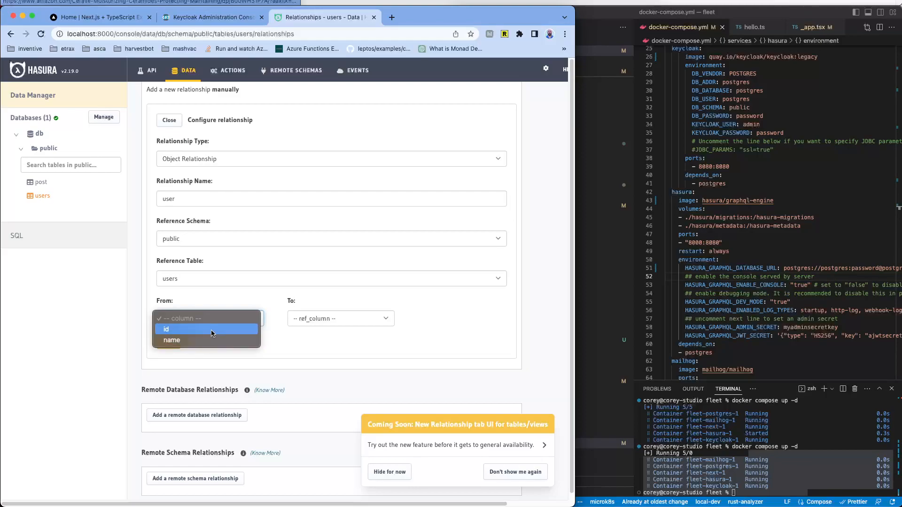
{"action": "left_click", "coordinate": [214, 331]}
{"action": "left_click", "coordinate": [348, 319]}
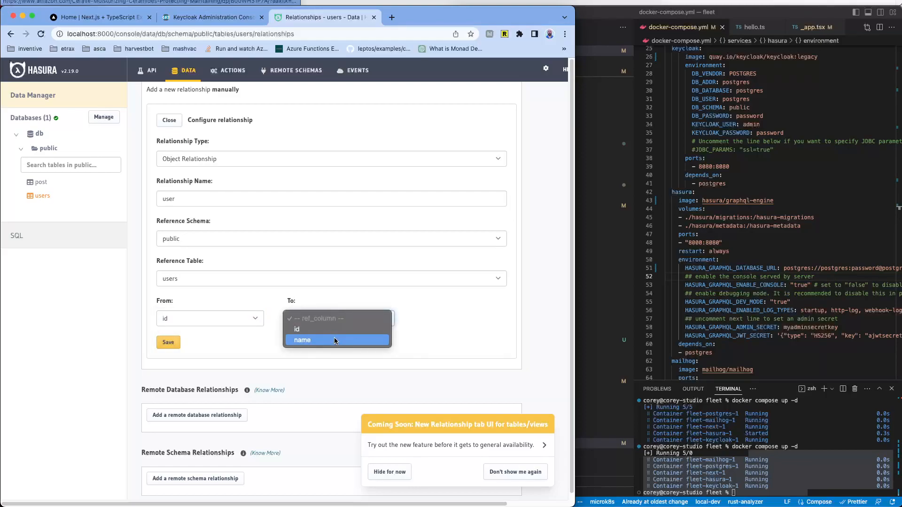
{"action": "left_click", "coordinate": [267, 171]}
{"action": "scroll", "coordinate": [269, 167], "scroll_direction": "up", "scroll_amount": 3}
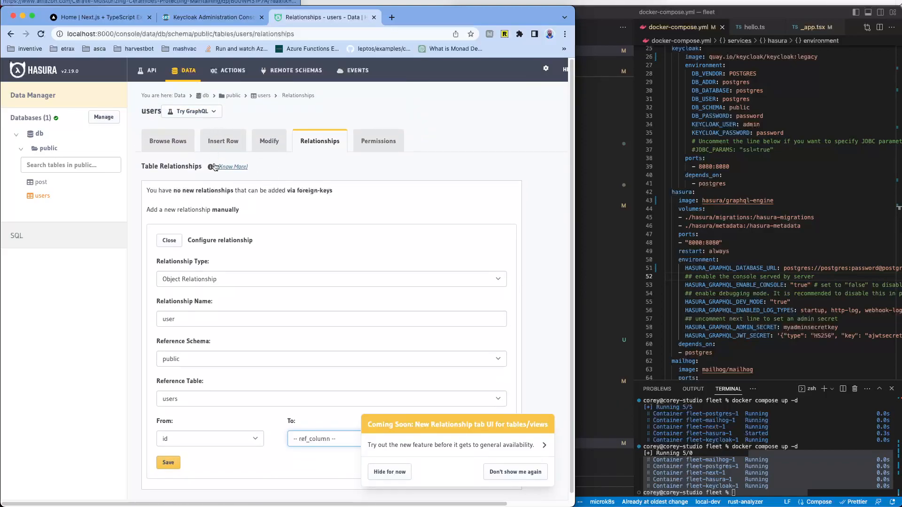
Step: Look through the post table's Browse Rows, Insert Row, Modify and Relationships tabs
{"action": "left_click", "coordinate": [42, 187]}
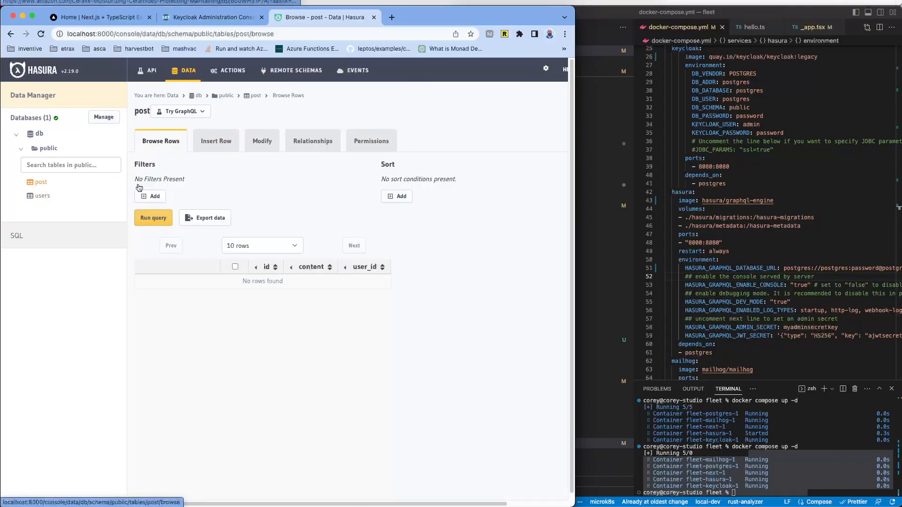
{"action": "left_click", "coordinate": [319, 143]}
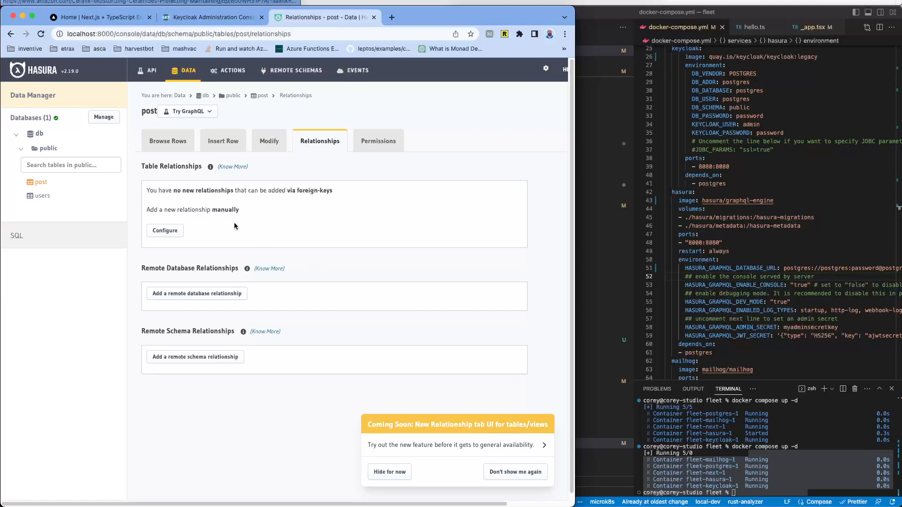
{"action": "left_click", "coordinate": [168, 140]}
{"action": "left_click", "coordinate": [199, 141]}
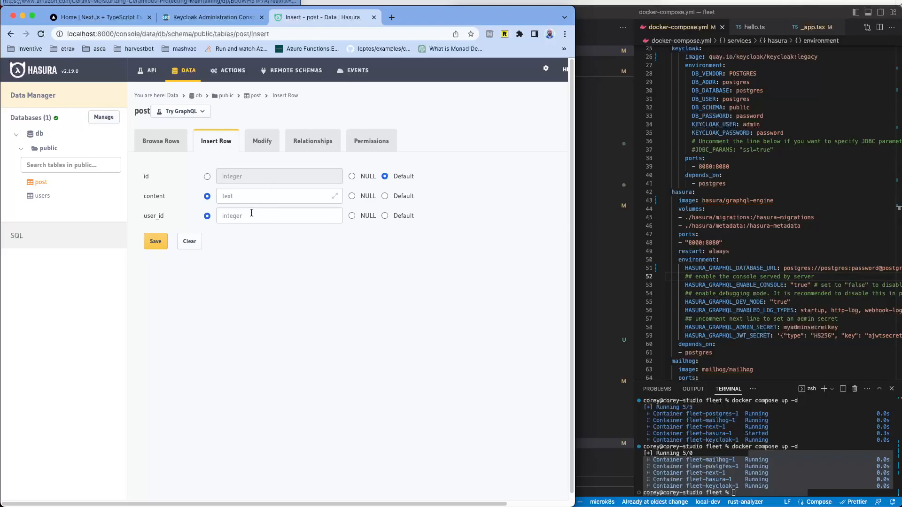
{"action": "left_click", "coordinate": [256, 142]}
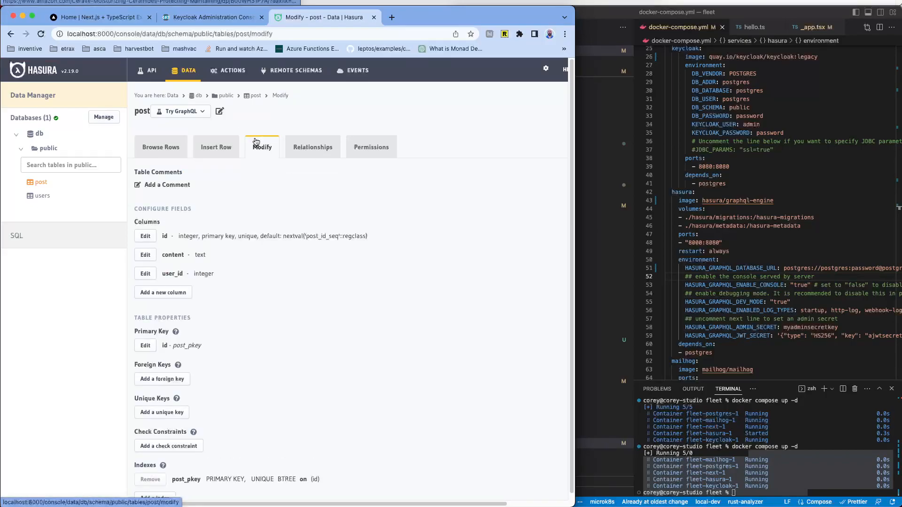
{"action": "left_click", "coordinate": [314, 150]}
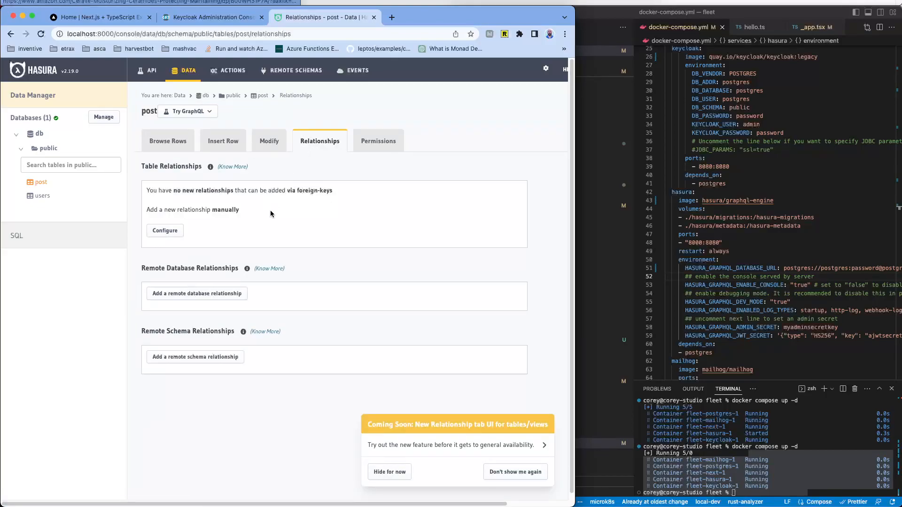
Step: Start a new Object Relationship on post named 'user'
{"action": "left_click", "coordinate": [168, 230]}
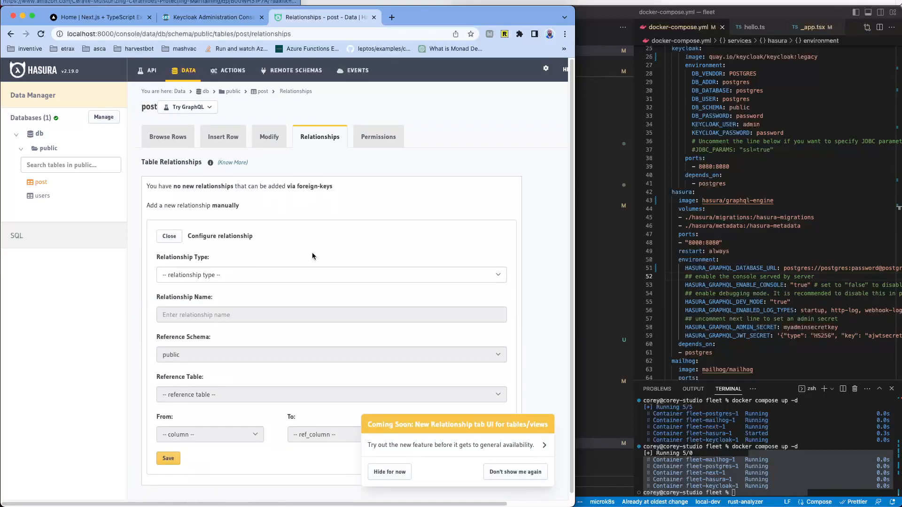
{"action": "scroll", "coordinate": [312, 252], "scroll_direction": "down", "scroll_amount": 1}
{"action": "left_click", "coordinate": [290, 261]}
{"action": "left_click", "coordinate": [198, 275]}
{"action": "left_click", "coordinate": [229, 305]}
{"action": "type", "text": "user"}
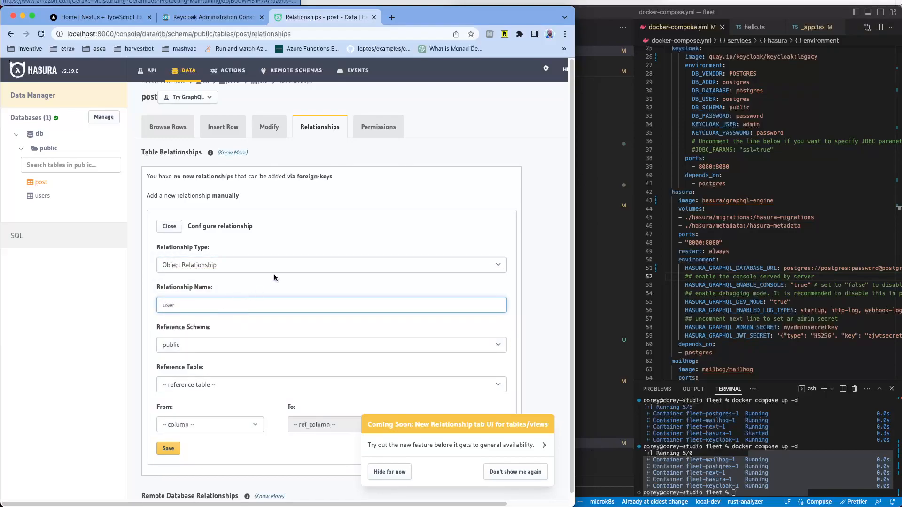
{"action": "scroll", "coordinate": [278, 277], "scroll_direction": "down", "scroll_amount": 1}
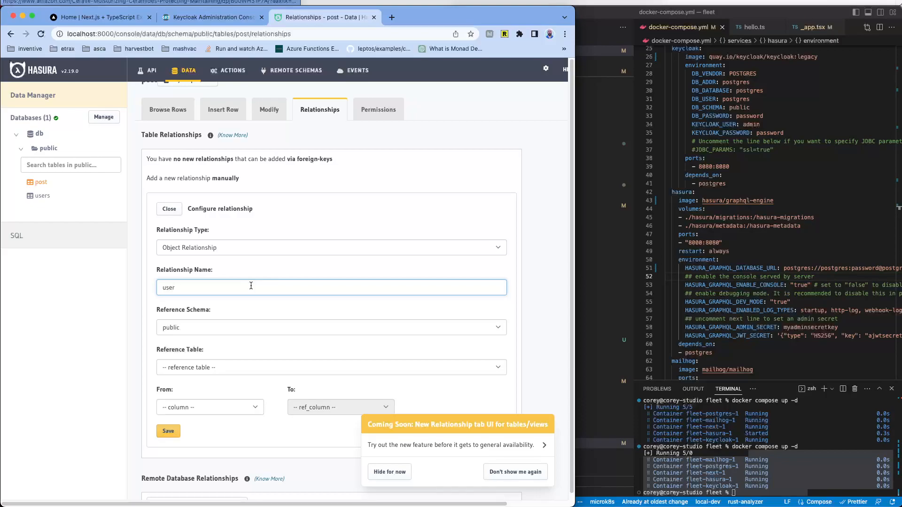
{"action": "scroll", "coordinate": [250, 287], "scroll_direction": "down", "scroll_amount": 3}
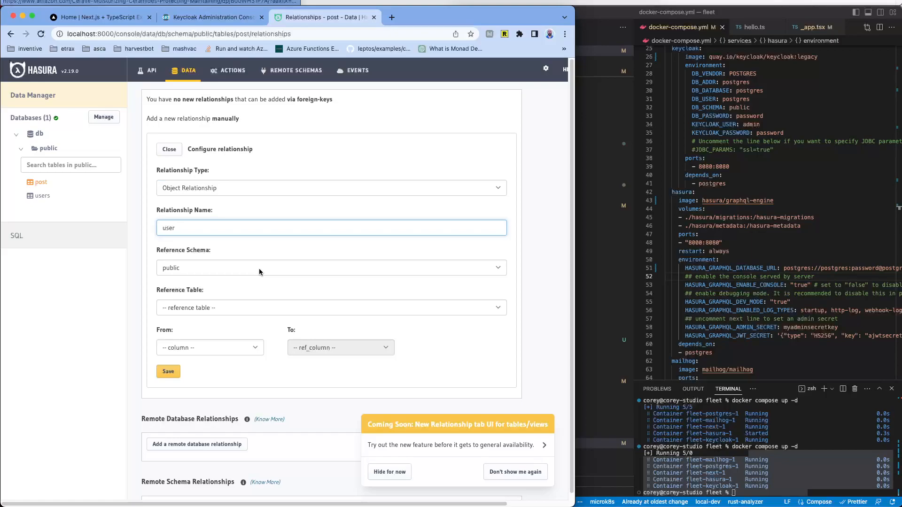
Step: Map post.user_id to users.id and save the 'user' relationship
{"action": "left_click", "coordinate": [253, 308]}
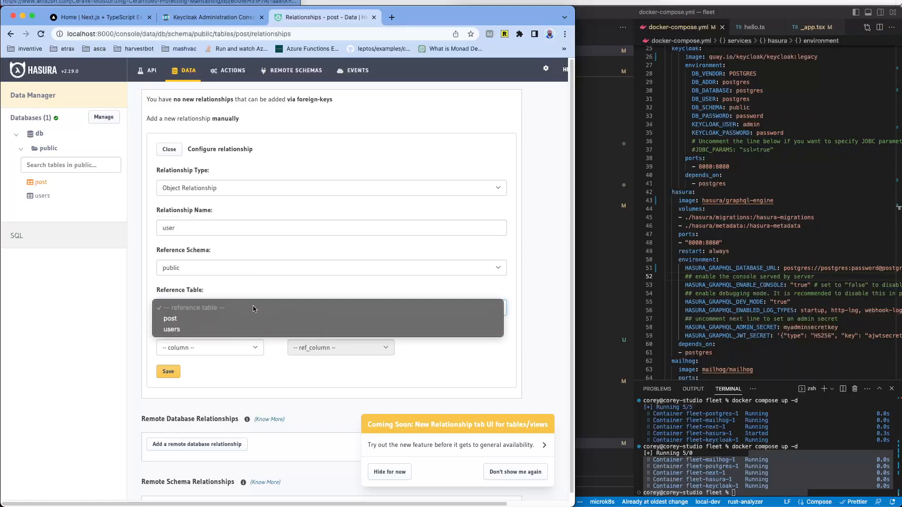
{"action": "left_click", "coordinate": [236, 329]}
{"action": "left_click", "coordinate": [233, 348]}
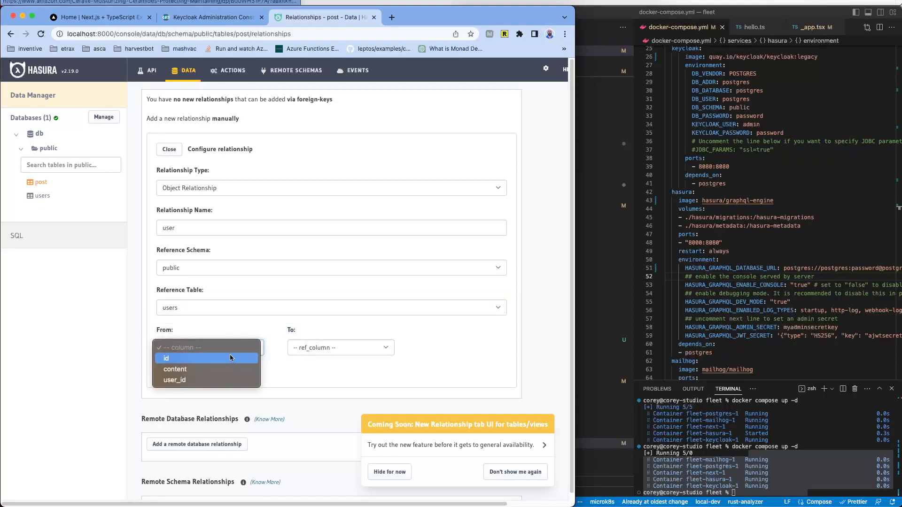
{"action": "left_click", "coordinate": [213, 378]}
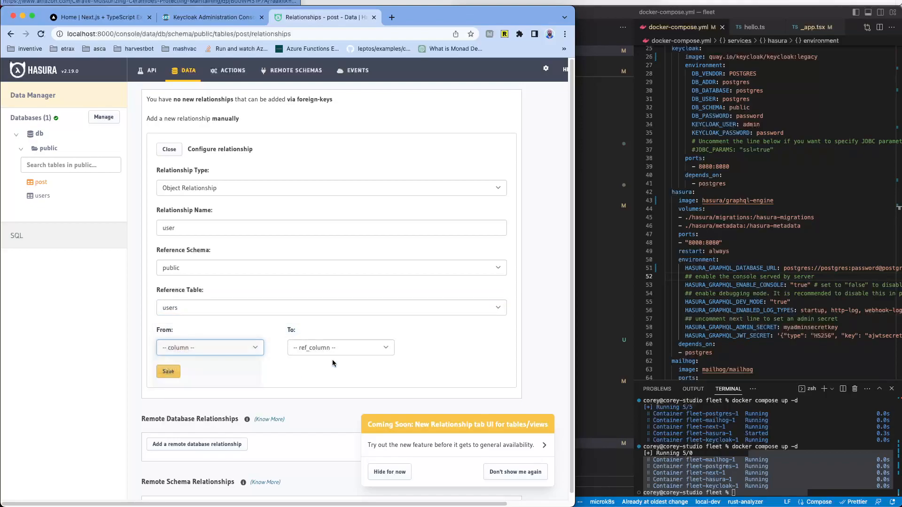
{"action": "left_click", "coordinate": [334, 353]}
{"action": "left_click", "coordinate": [336, 358]}
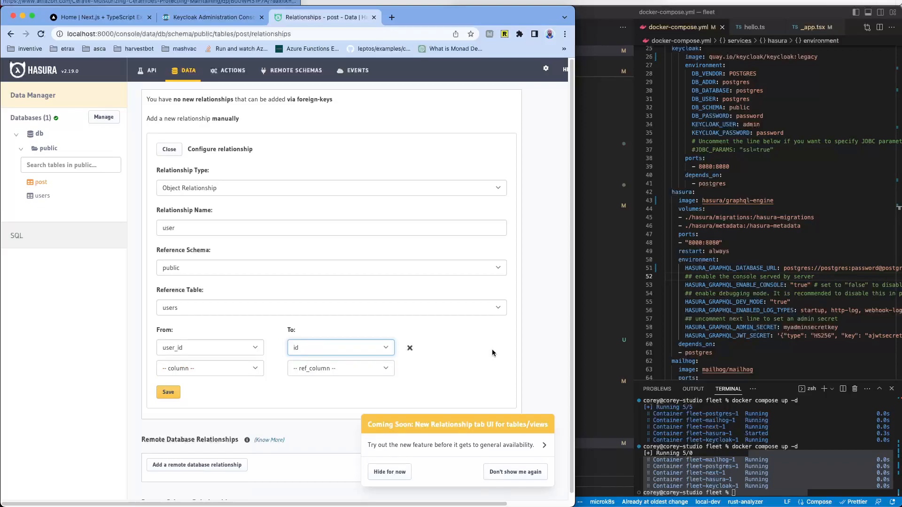
{"action": "left_click", "coordinate": [179, 395]}
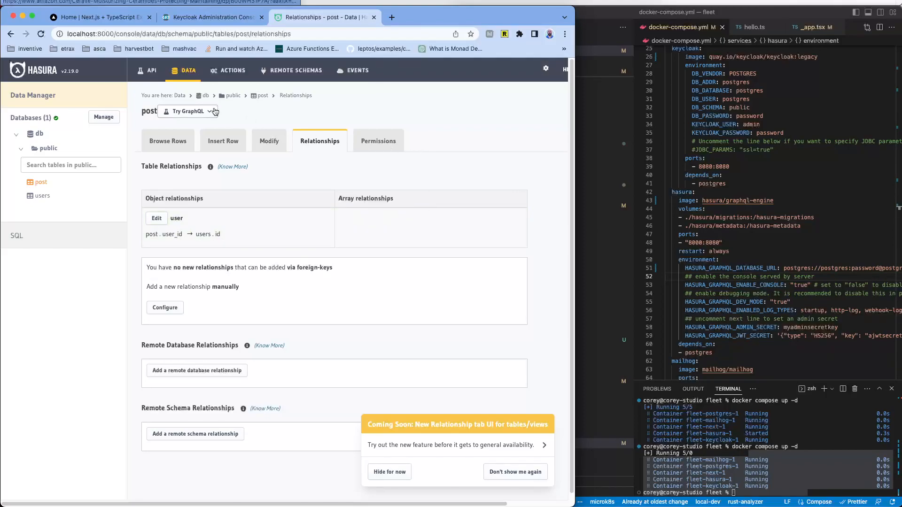
Step: Glance over the post table's Browse Rows, Permissions and Relationships tabs
{"action": "left_click", "coordinate": [167, 141]}
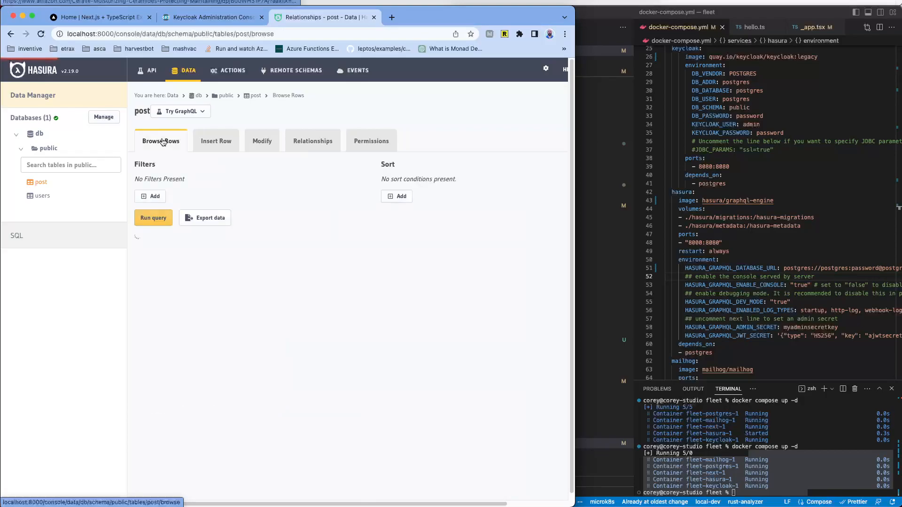
{"action": "left_click", "coordinate": [346, 144]}
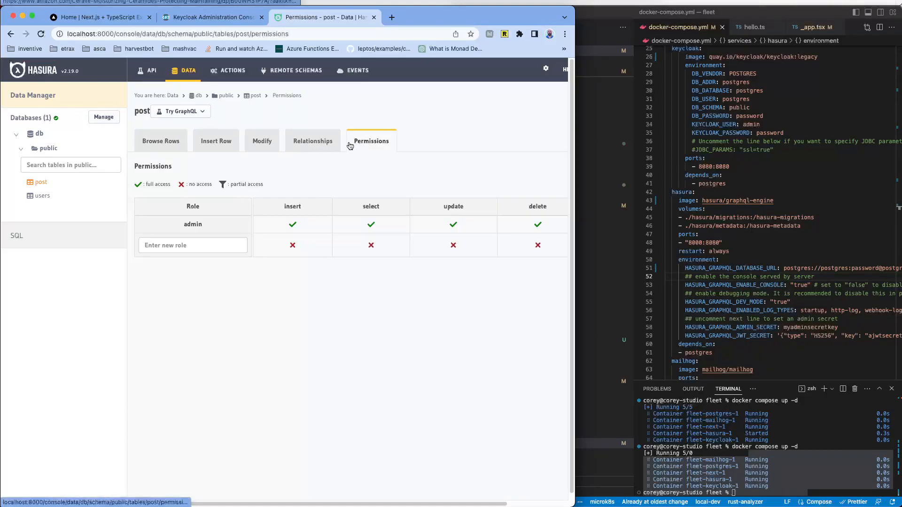
{"action": "left_click", "coordinate": [299, 145]}
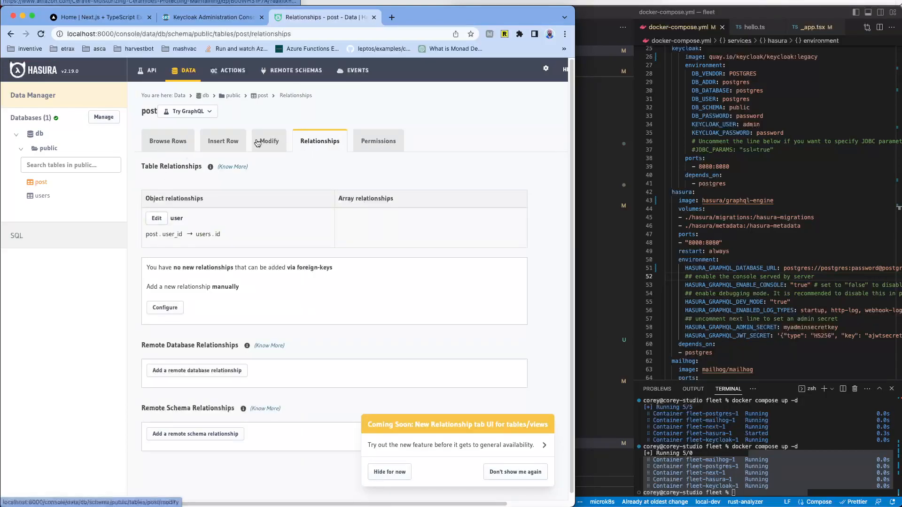
Step: Insert a post row with content 'hello inventive' and user_id 1
{"action": "left_click", "coordinate": [217, 140]}
{"action": "left_click", "coordinate": [243, 195]}
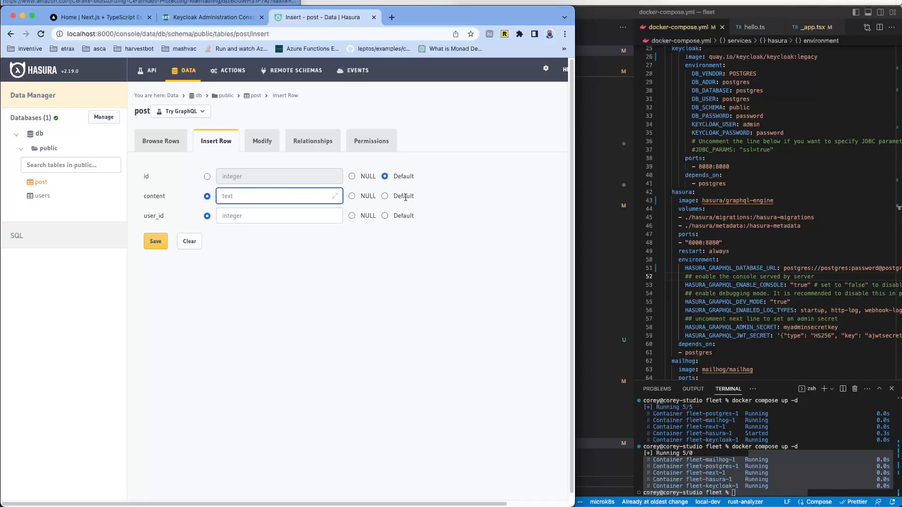
{"action": "type", "text": "hello inventive"}
{"action": "left_click", "coordinate": [275, 218]}
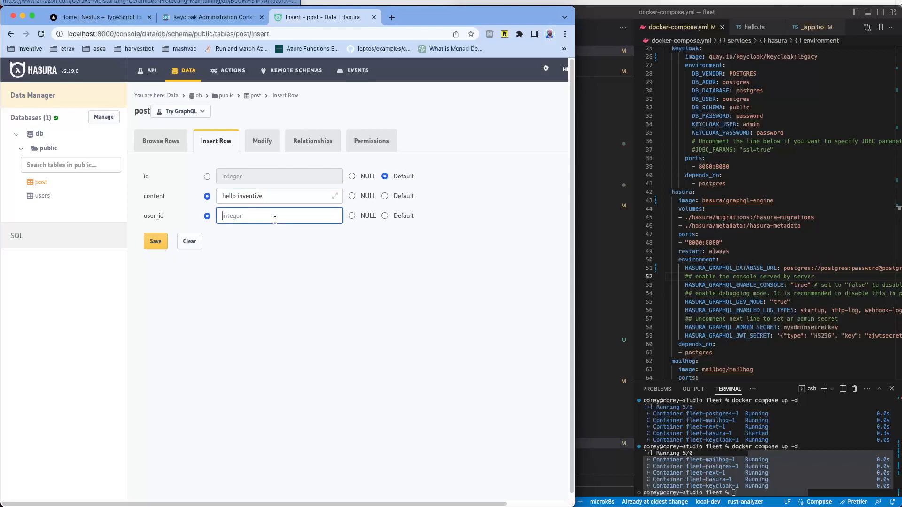
{"action": "type", "text": "1"}
{"action": "left_click", "coordinate": [348, 252]}
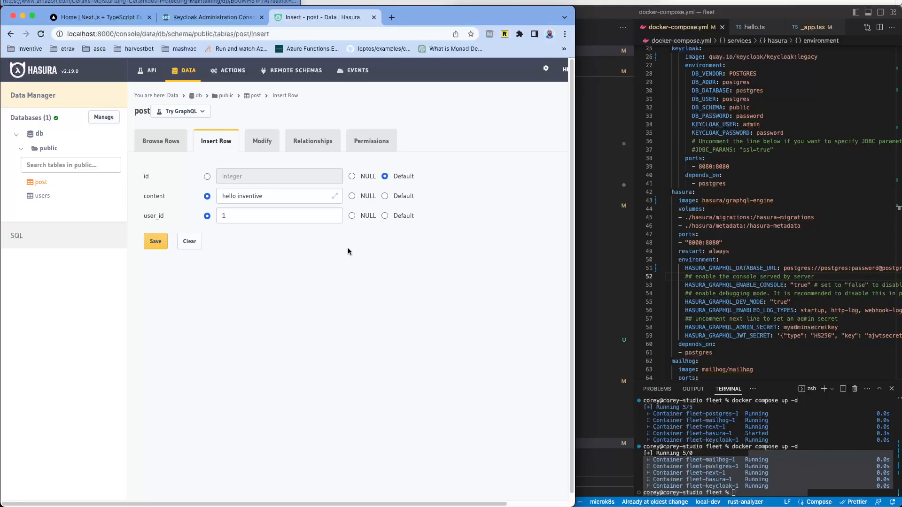
{"action": "left_click", "coordinate": [159, 241]}
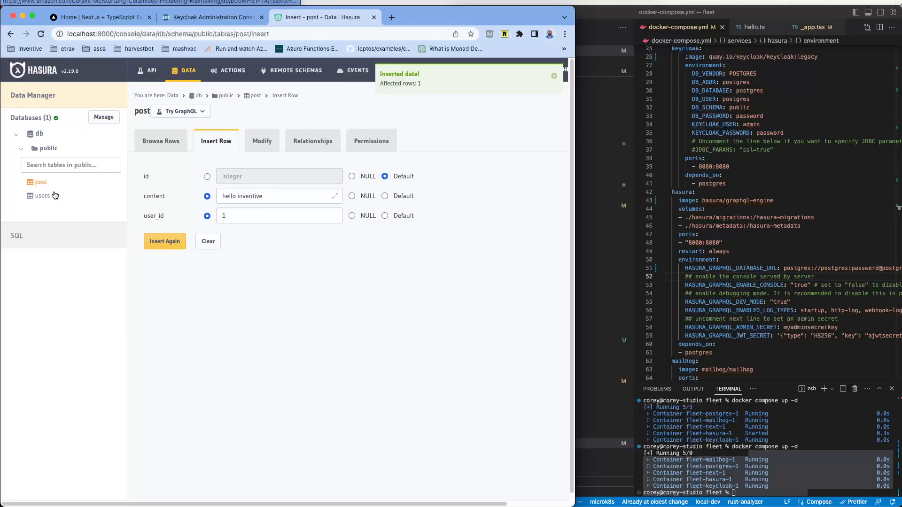
Step: In the API explorer, delete the existing users_by_pk query body
{"action": "left_click", "coordinate": [151, 70]}
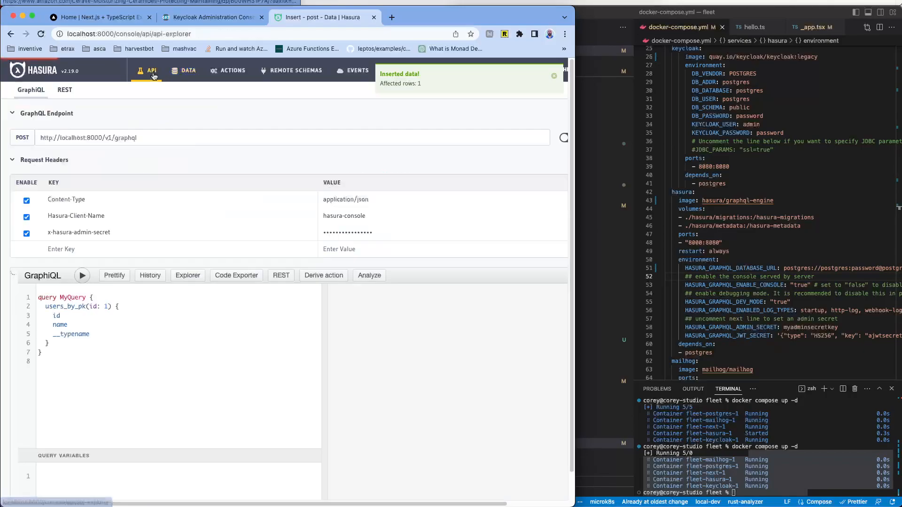
{"action": "left_click", "coordinate": [243, 343]}
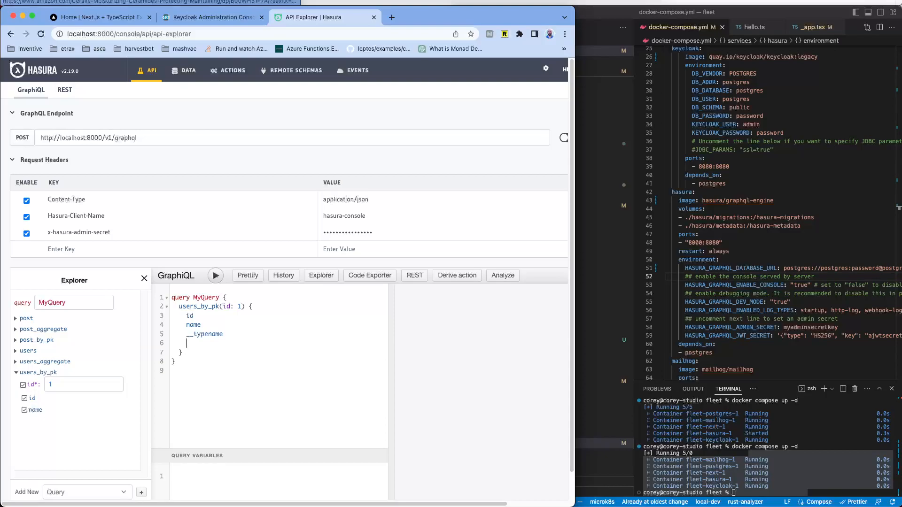
{"action": "type", "text": "po"}
{"action": "key", "text": "BackSpace"}
{"action": "key", "text": "BackSpace"}
{"action": "left_click_drag", "start_coordinate": [178, 306], "coordinate": [233, 353]}
{"action": "key", "text": "BackSpace"}
Step: Write and run a query for post { content user { id name } }
{"action": "type", "text": "po"}
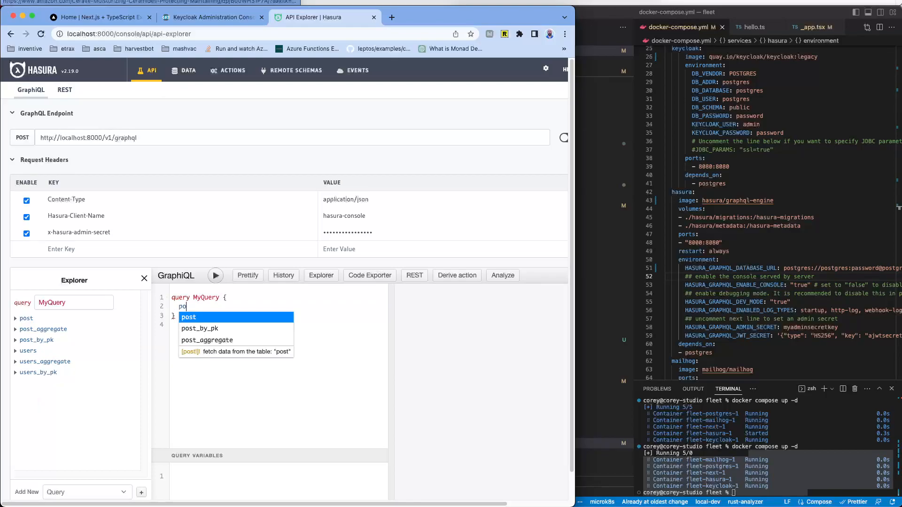
{"action": "key", "text": "Return"}
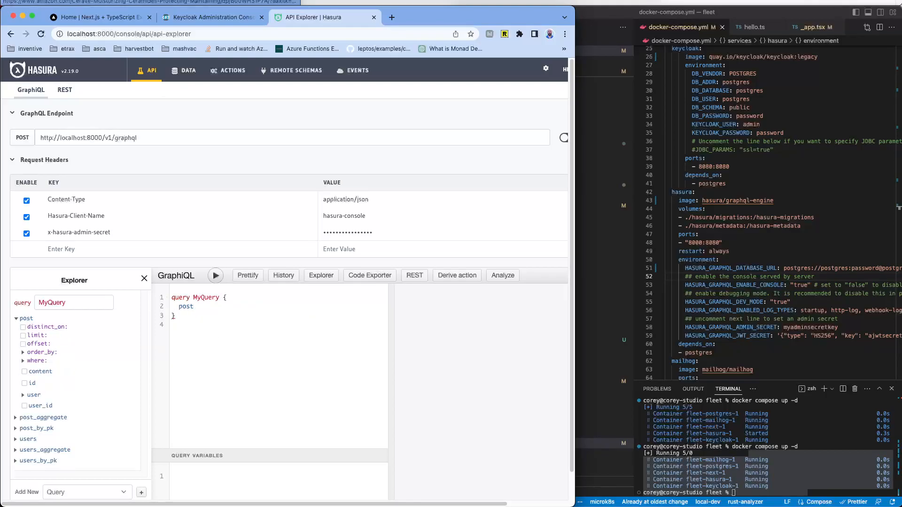
{"action": "type", "text": "{us"}
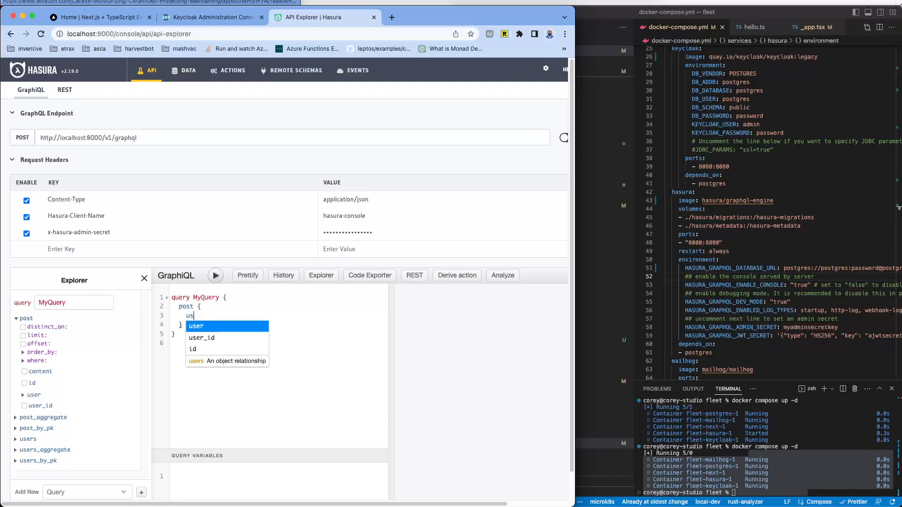
{"action": "type", "text": "er{"}
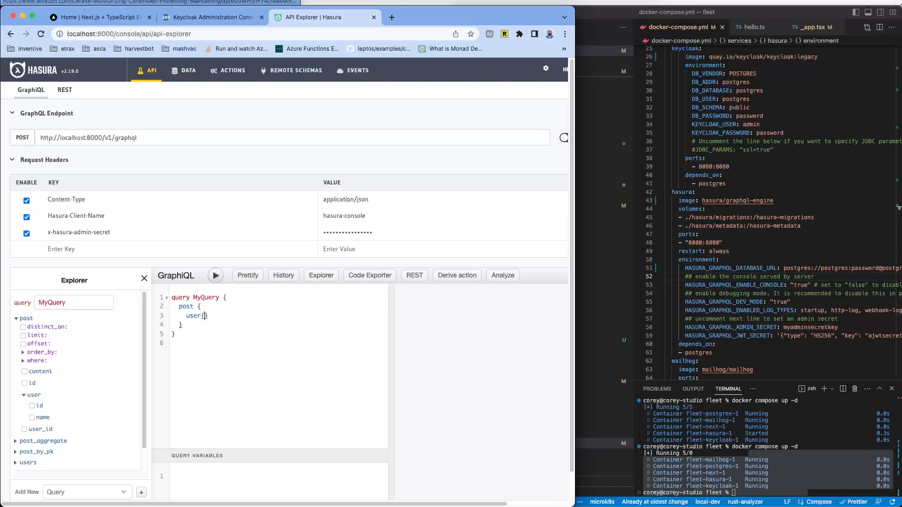
{"action": "type", "text": "id"}
{"action": "type", "text": "name"}
{"action": "key", "text": "Return"}
{"action": "type", "text": "us"}
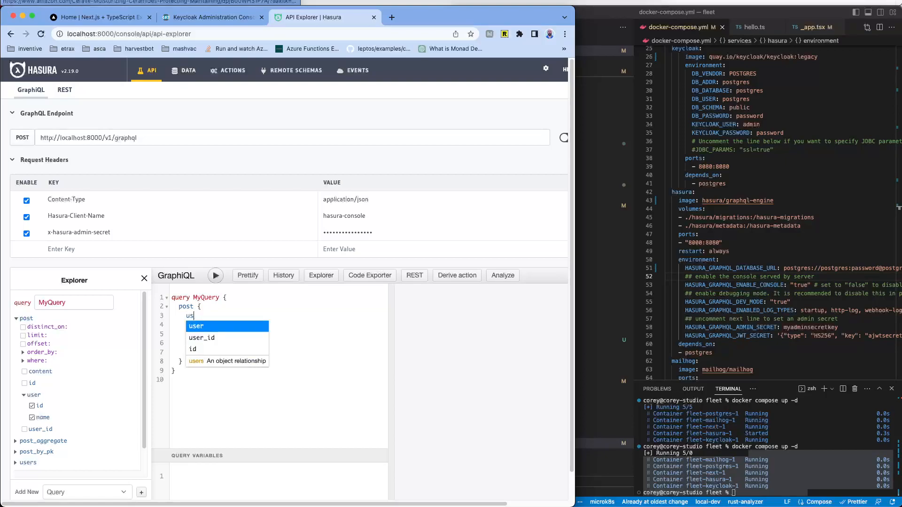
{"action": "type", "text": "er_id"}
{"action": "key", "text": "BackSpace"}
{"action": "key", "text": "BackSpace"}
{"action": "key", "text": "BackSpace"}
{"action": "key", "text": "BackSpace"}
{"action": "key", "text": "BackSpace"}
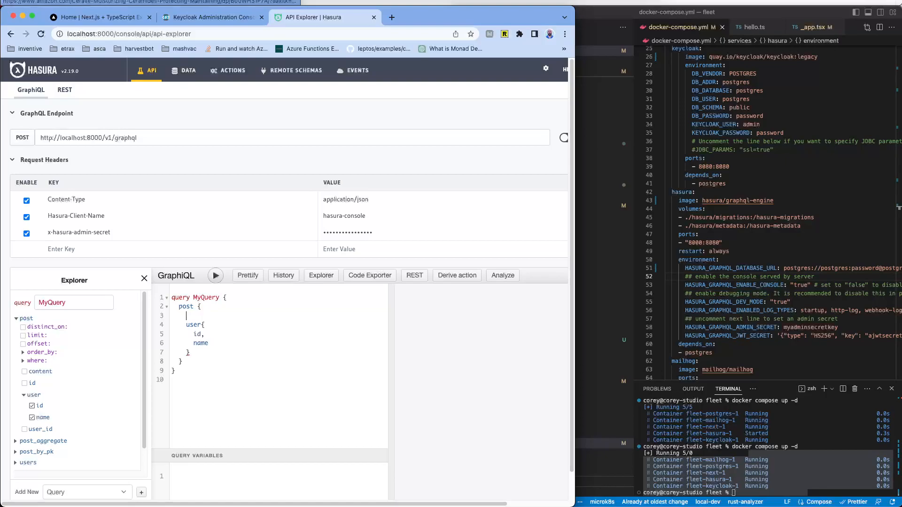
{"action": "type", "text": "c"}
{"action": "key", "text": "Return"}
{"action": "left_click", "coordinate": [216, 276]}
{"action": "left_click", "coordinate": [232, 307]}
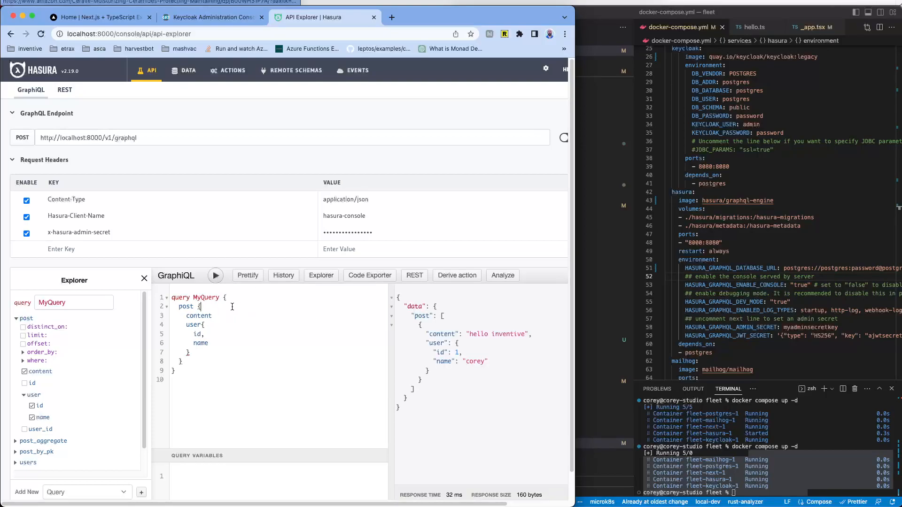
Step: Add __typename to both the post selection and its nested user selection
{"action": "key", "text": "Return"}
{"action": "type", "text": "__typename"}
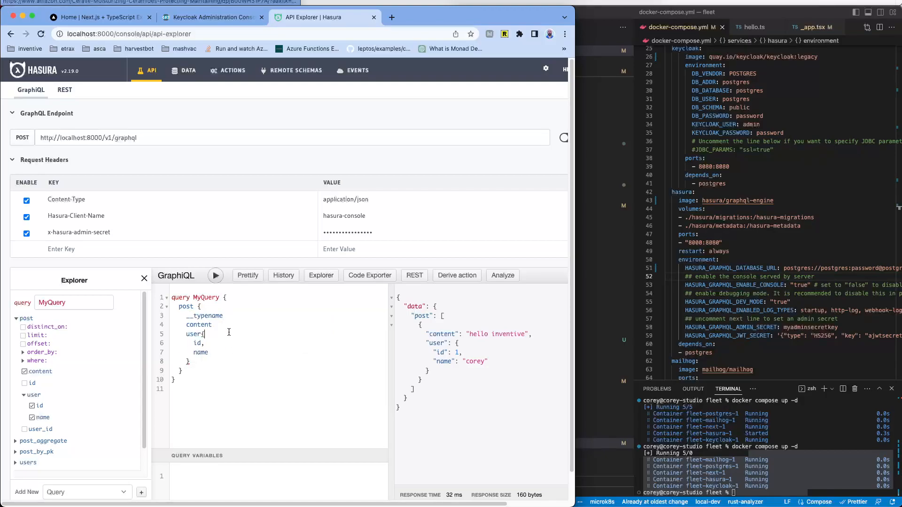
{"action": "key", "text": "Return"}
{"action": "type", "text": "__typename"}
{"action": "key", "text": "Return"}
{"action": "left_click", "coordinate": [255, 342]}
{"action": "double_click", "coordinate": [241, 346]}
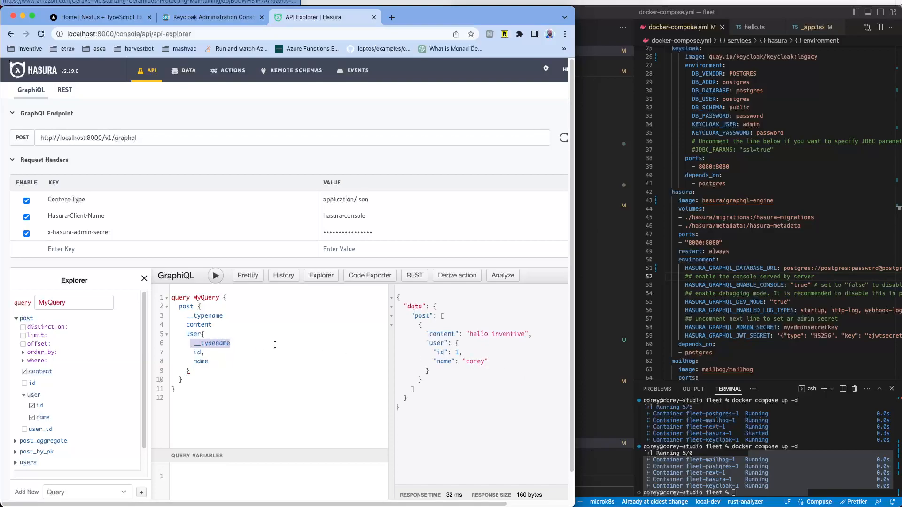
{"action": "left_click", "coordinate": [211, 343]}
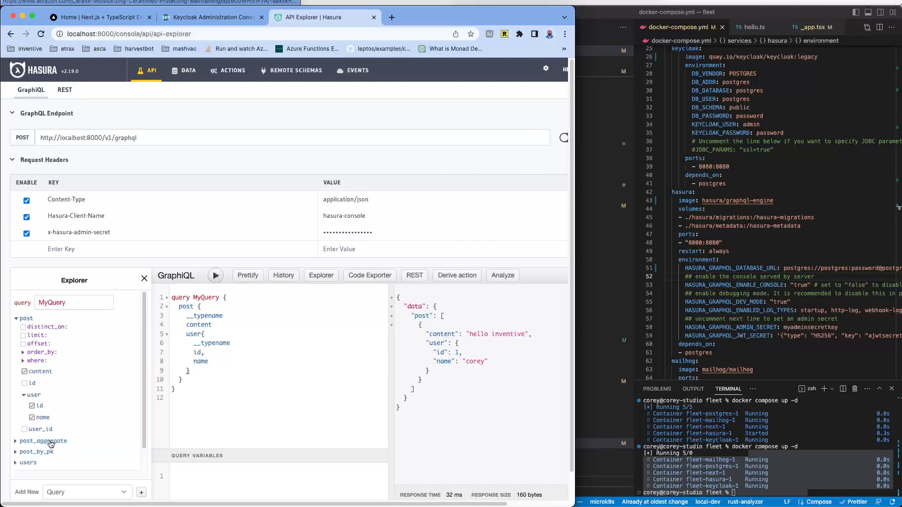
{"action": "scroll", "coordinate": [51, 407], "scroll_direction": "down", "scroll_amount": 2}
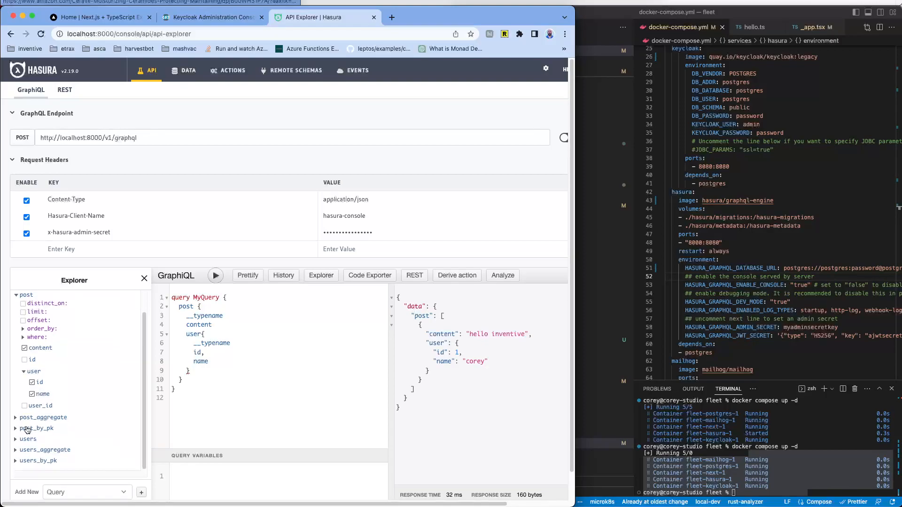
{"action": "scroll", "coordinate": [52, 436], "scroll_direction": "down", "scroll_amount": 1}
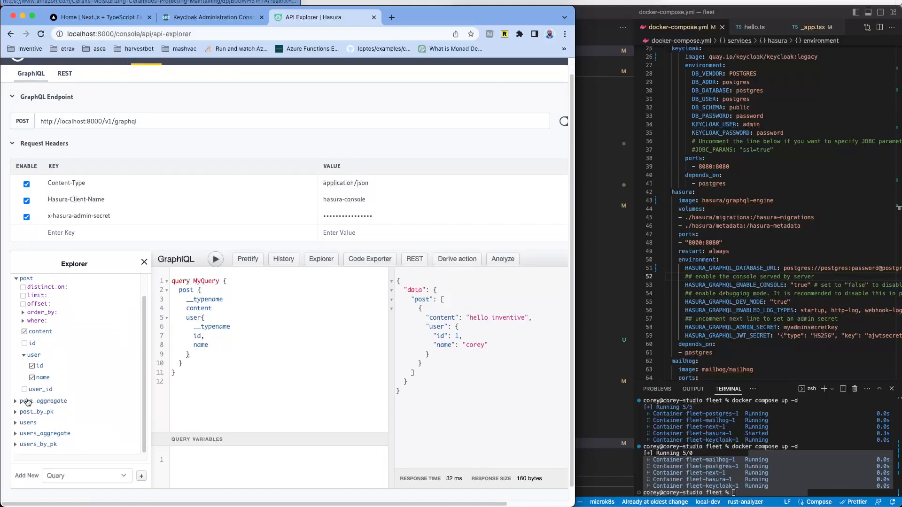
Step: Add post_aggregate and a where content _eq "foo" filter, prettify and run, reading the error
{"action": "left_click", "coordinate": [16, 401]}
{"action": "scroll", "coordinate": [74, 409], "scroll_direction": "down", "scroll_amount": 3}
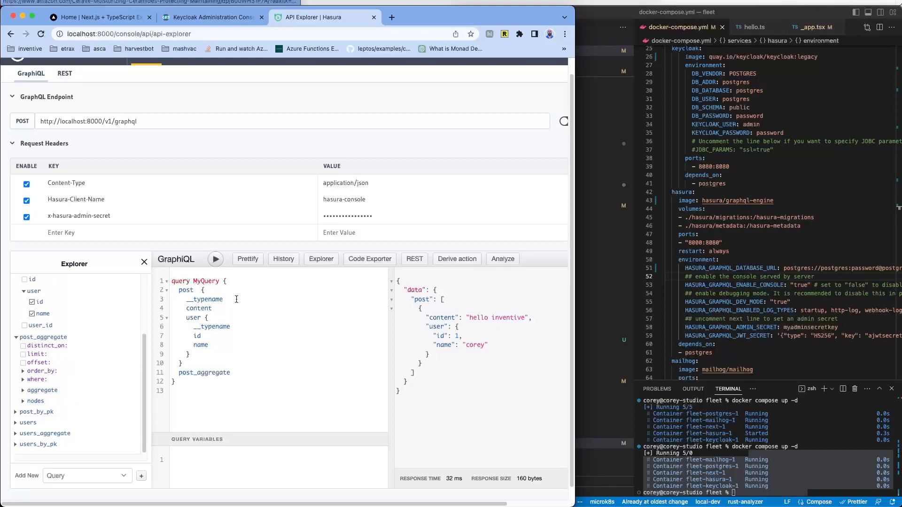
{"action": "type", "text": "(where: { con}) {"}
{"action": "key", "text": "Return"}
{"action": "type", "text": ": "}
{"action": "type", "text": "{"}
{"action": "type", "text": "_eq:"}
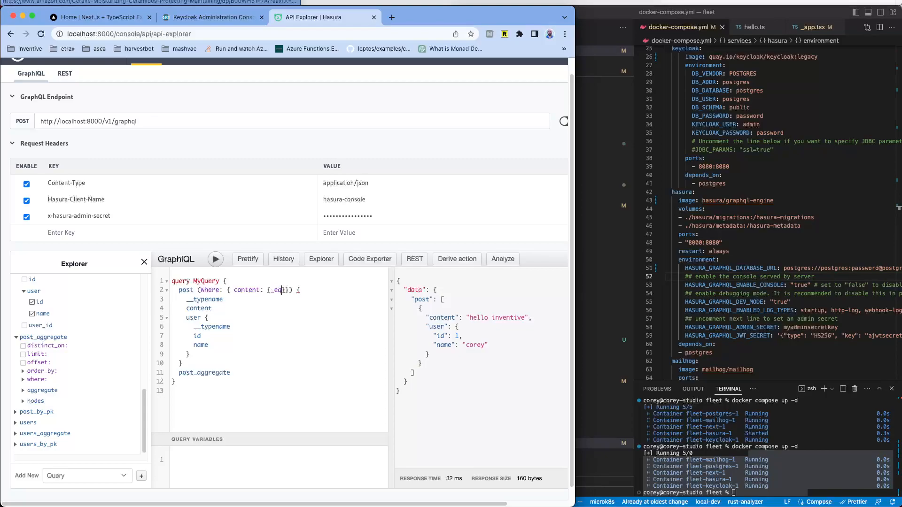
{"action": "type", "text": " \""}
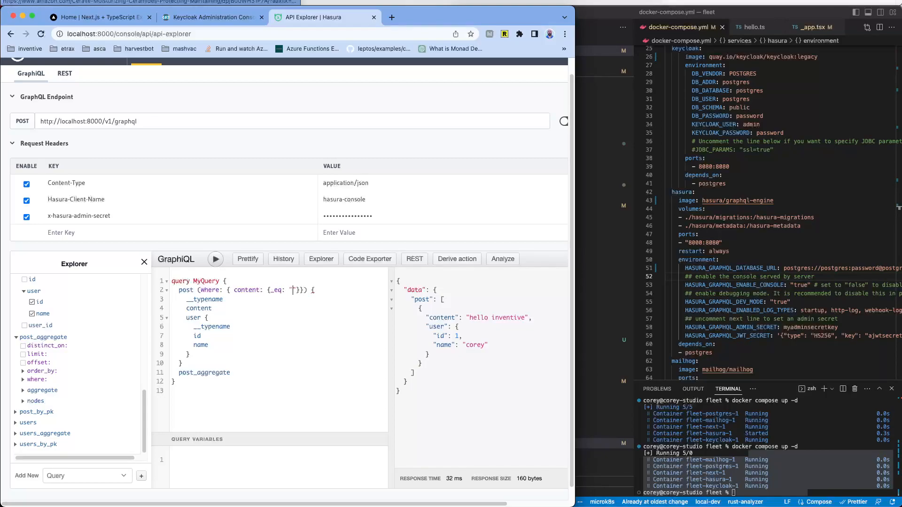
{"action": "type", "text": "foo"}
{"action": "key", "text": "Right"}
{"action": "left_click", "coordinate": [247, 259]}
{"action": "left_click", "coordinate": [215, 260]}
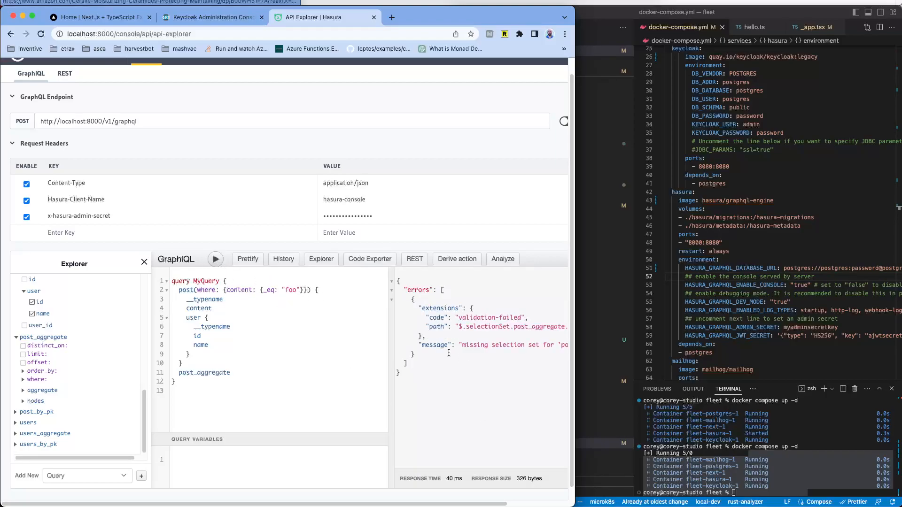
{"action": "left_click_drag", "start_coordinate": [485, 346], "coordinate": [562, 342]}
{"action": "left_click", "coordinate": [462, 320]}
Step: Change the filter to content _like "%hello%", rerunning along the way
{"action": "double_click", "coordinate": [291, 290]}
{"action": "type", "text": "hello"}
{"action": "left_click", "coordinate": [216, 259]}
{"action": "double_click", "coordinate": [270, 289]}
{"action": "type", "text": "_l"}
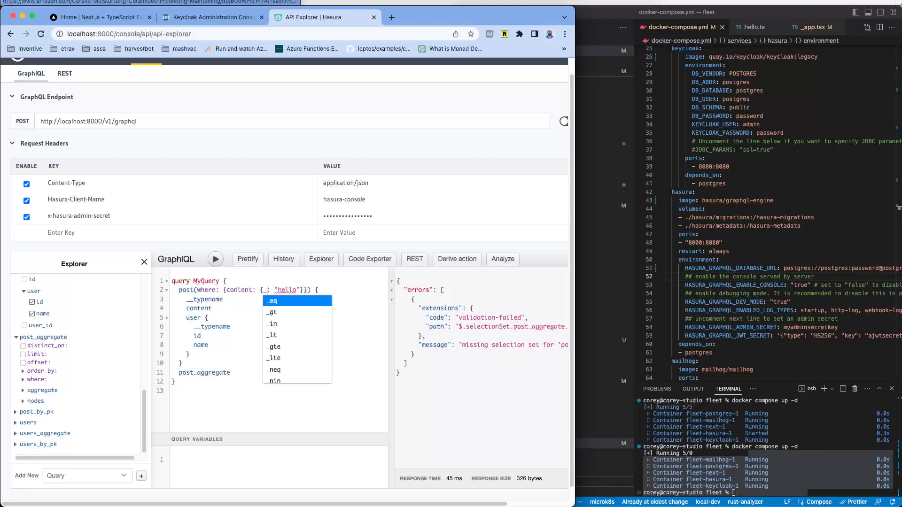
{"action": "key", "text": "Down"}
{"action": "key", "text": "Down"}
{"action": "key", "text": "Return"}
{"action": "key", "text": "Right"}
{"action": "key", "text": "Right"}
{"action": "key", "text": "Right"}
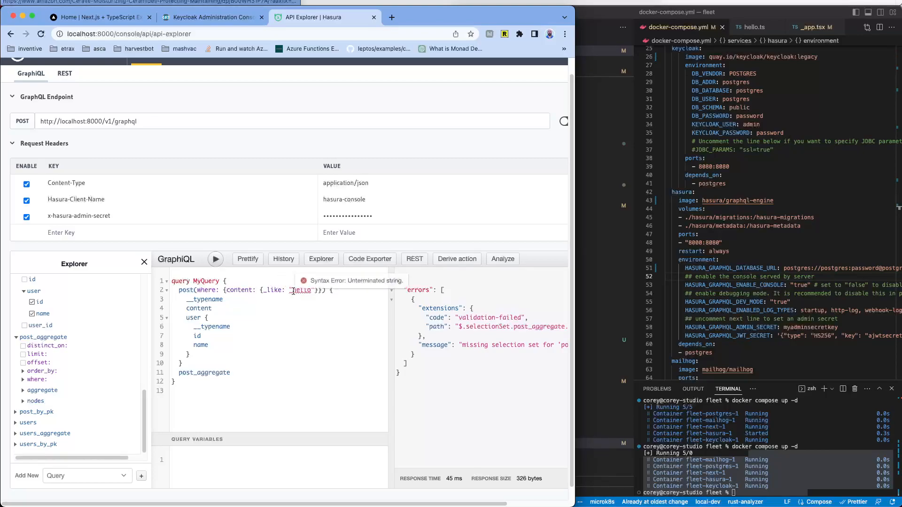
{"action": "type", "text": "%"}
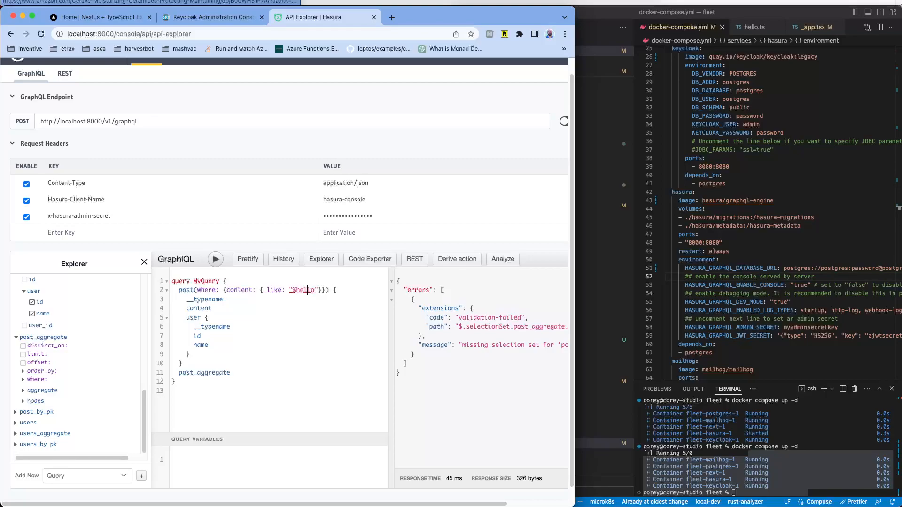
{"action": "type", "text": "%"}
Step: Run the %hello% query, then remove the post_aggregate field and rerun
{"action": "left_click", "coordinate": [215, 259]}
{"action": "left_click_drag", "start_coordinate": [575, 333], "coordinate": [772, 333]}
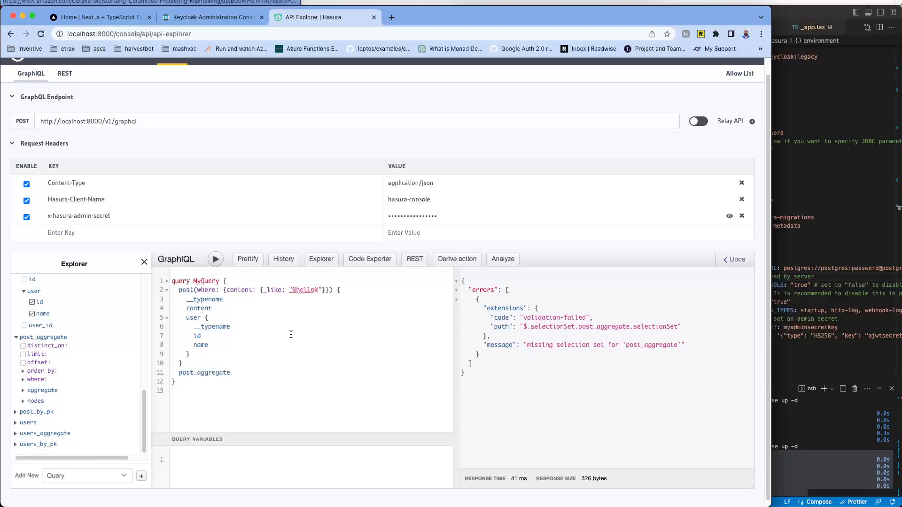
{"action": "left_click_drag", "start_coordinate": [262, 365], "coordinate": [263, 371]}
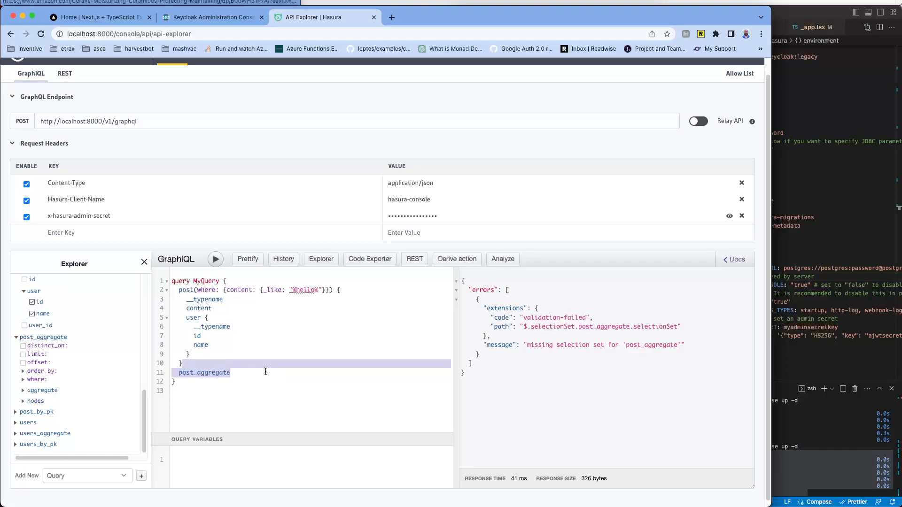
{"action": "left_click", "coordinate": [258, 371]}
{"action": "key", "text": "BackSpace"}
{"action": "key", "text": "BackSpace"}
{"action": "key", "text": "BackSpace"}
{"action": "key", "text": "BackSpace"}
{"action": "key", "text": "BackSpace"}
{"action": "key", "text": "BackSpace"}
{"action": "key", "text": "BackSpace"}
{"action": "key", "text": "BackSpace"}
{"action": "key", "text": "BackSpace"}
{"action": "key", "text": "BackSpace"}
{"action": "key", "text": "BackSpace"}
{"action": "key", "text": "BackSpace"}
{"action": "key", "text": "BackSpace"}
{"action": "key", "text": "BackSpace"}
{"action": "key", "text": "BackSpace"}
{"action": "key", "text": "BackSpace"}
{"action": "key", "text": "BackSpace"}
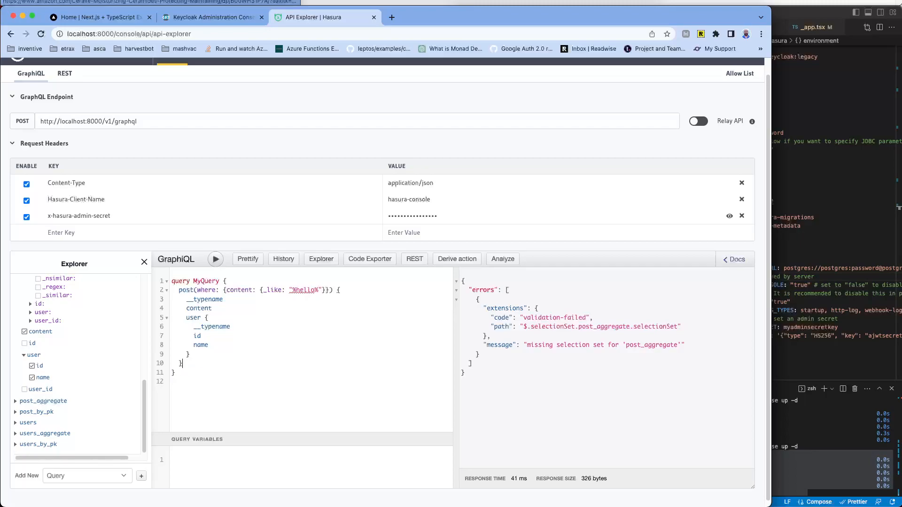
{"action": "left_click", "coordinate": [215, 259]}
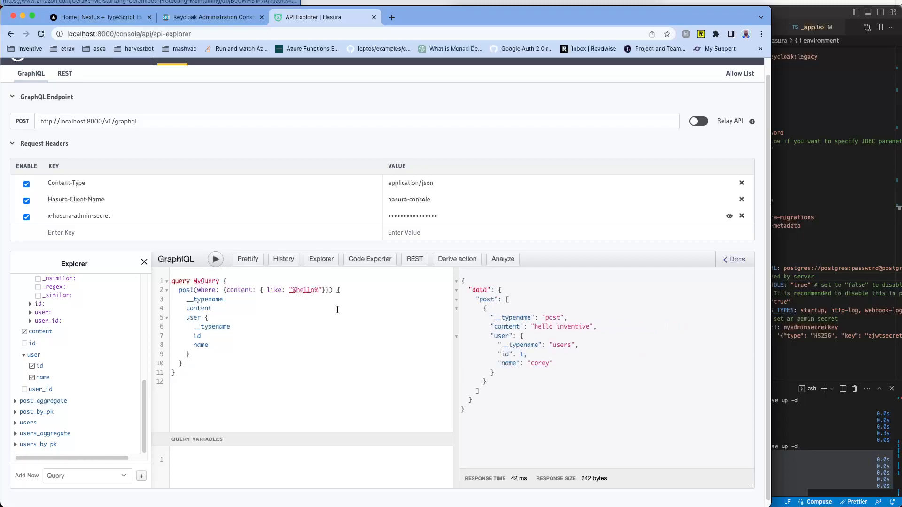
Step: Try the _like patterns %foo% and then %invent%, running each
{"action": "double_click", "coordinate": [309, 290]}
{"action": "type", "text": "foo"}
{"action": "left_click", "coordinate": [216, 260]}
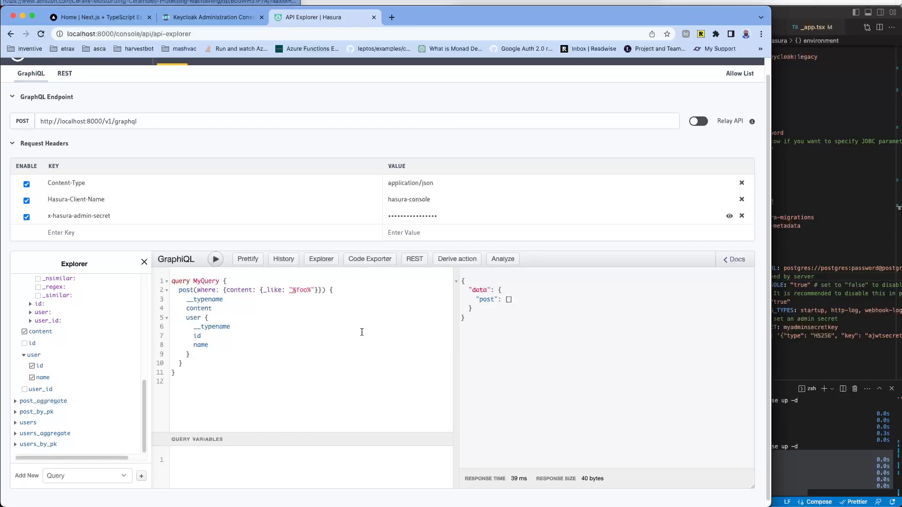
{"action": "double_click", "coordinate": [305, 292]}
{"action": "type", "text": "invent"}
{"action": "left_click", "coordinate": [216, 259]}
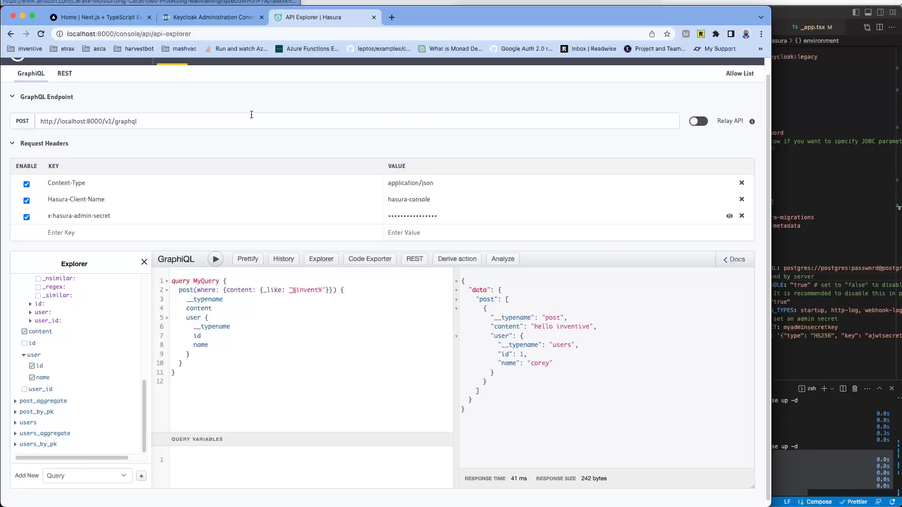
{"action": "left_click", "coordinate": [792, 209]}
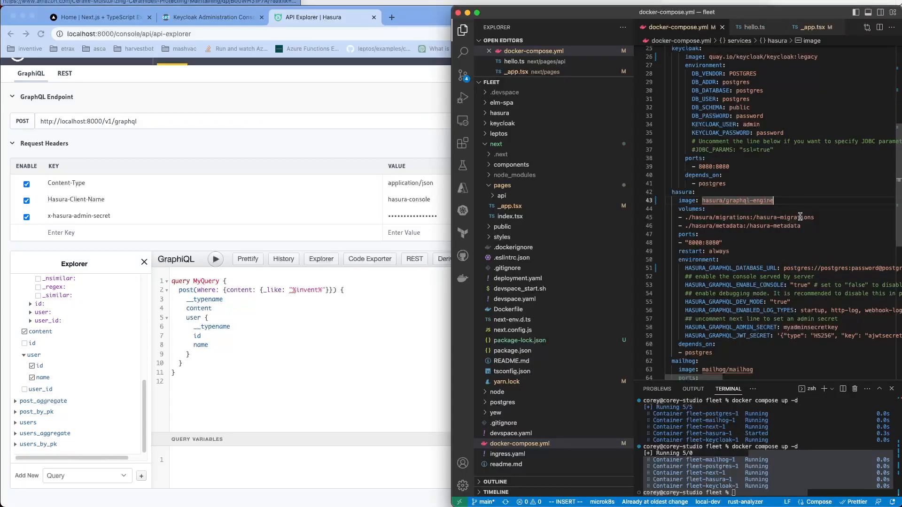
{"action": "scroll", "coordinate": [762, 194], "scroll_direction": "down", "scroll_amount": 3}
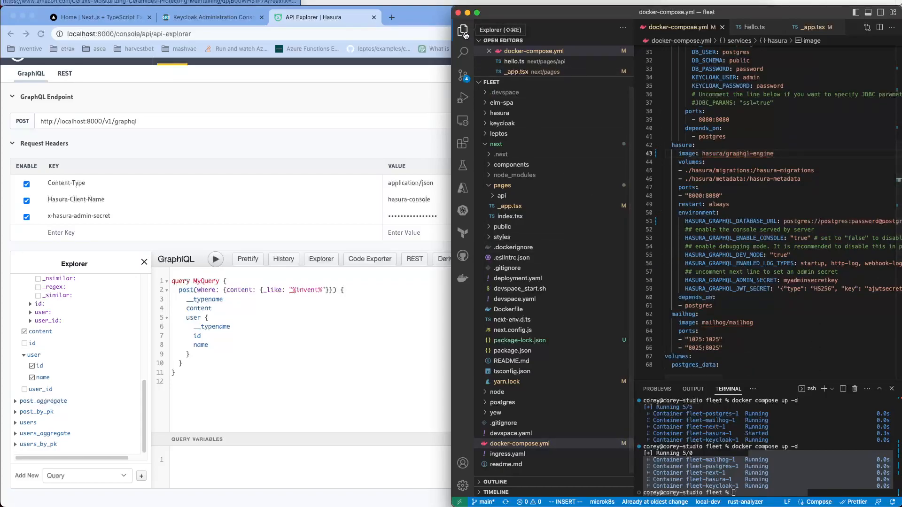
{"action": "key", "text": "super+b"}
{"action": "left_click", "coordinate": [703, 272]}
{"action": "double_click", "coordinate": [560, 289]}
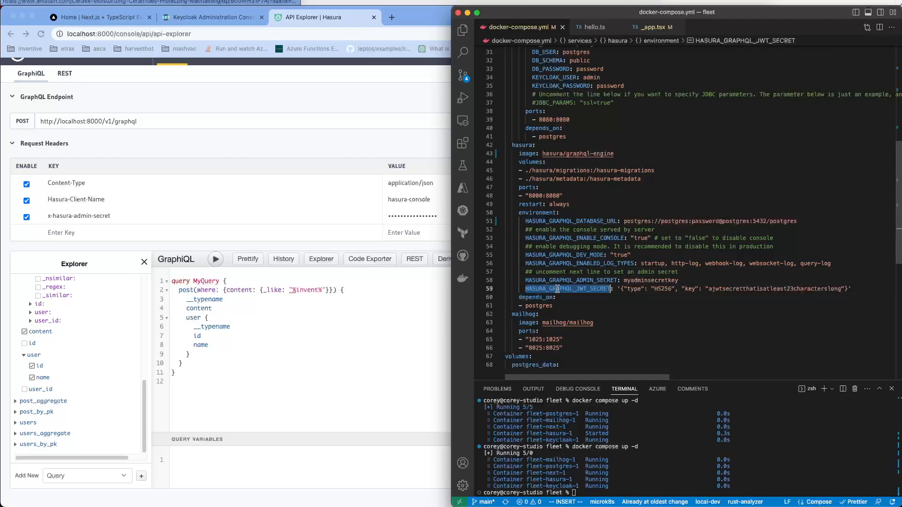
{"action": "left_click_drag", "start_coordinate": [623, 288], "coordinate": [843, 290]}
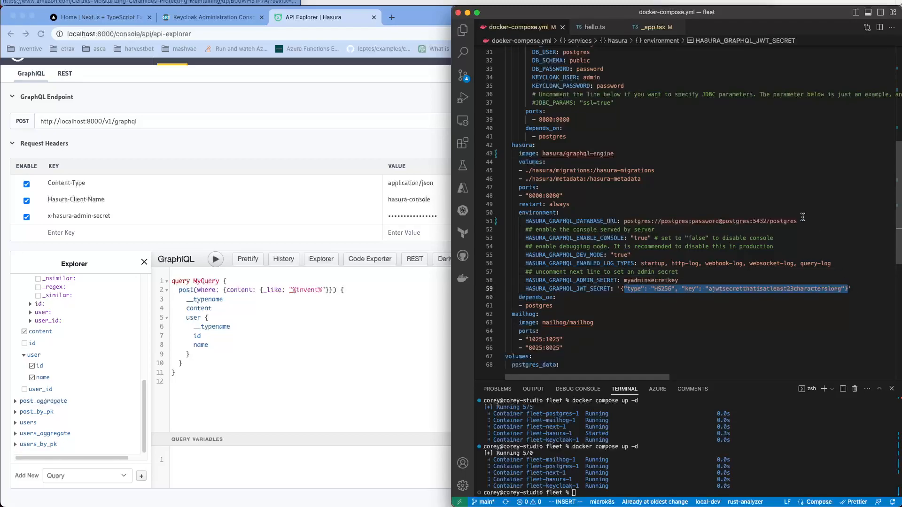
{"action": "double_click", "coordinate": [793, 292]}
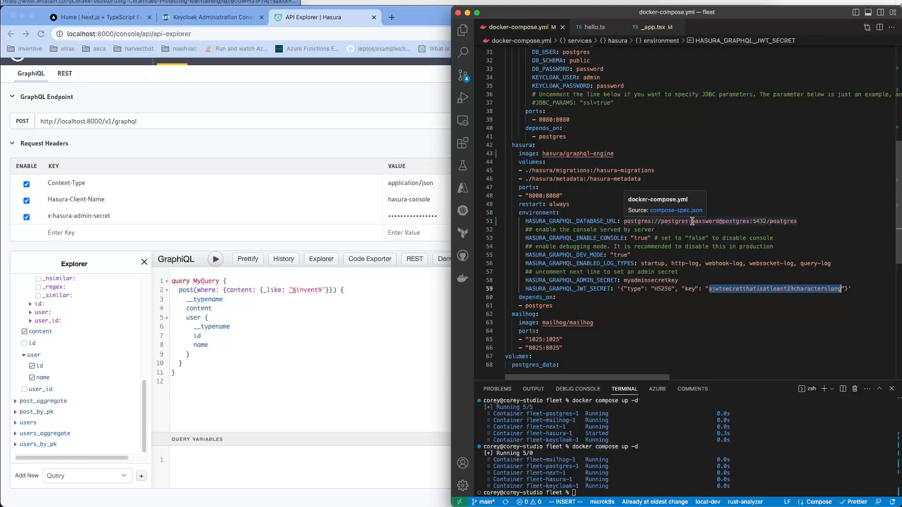
{"action": "left_click", "coordinate": [328, 117]}
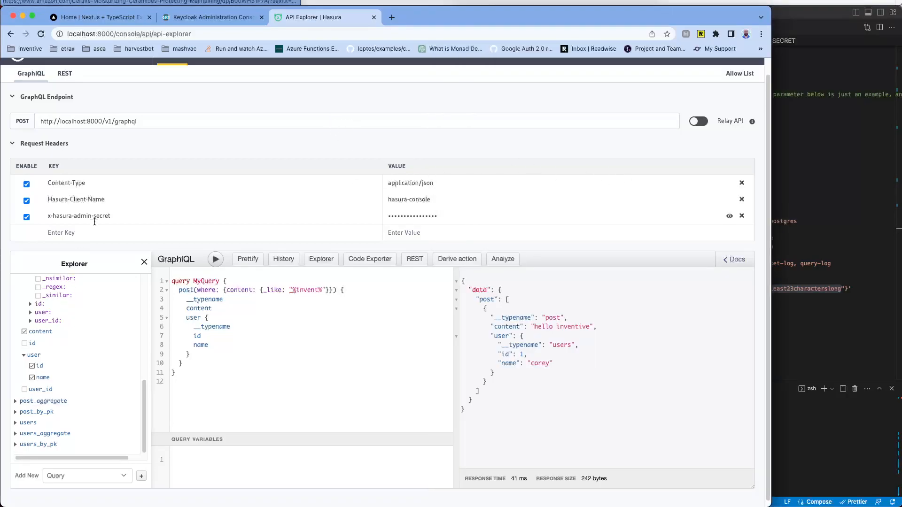
Step: Add an Authorization header with value 'Bearer' and uncheck x-hasura-admin-secret
{"action": "left_click", "coordinate": [77, 234]}
{"action": "type", "text": "B"}
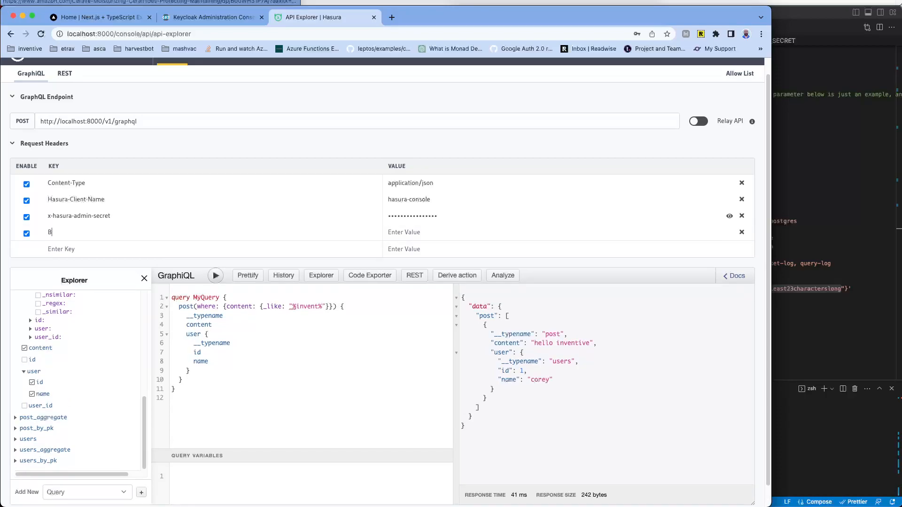
{"action": "type", "text": "r"}
{"action": "key", "text": "BackSpace"}
{"action": "key", "text": "BackSpace"}
{"action": "type", "text": "Au"}
{"action": "type", "text": "orization"}
{"action": "left_click", "coordinate": [450, 235]}
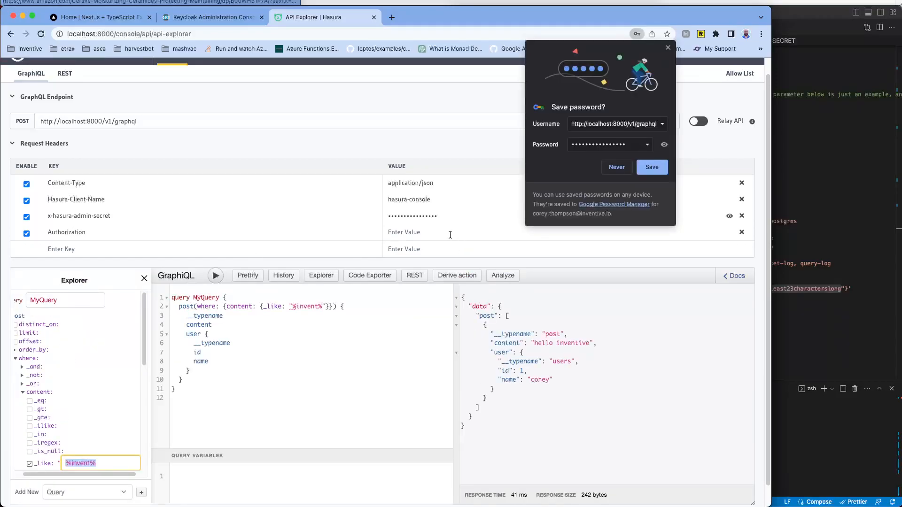
{"action": "left_click", "coordinate": [437, 232]}
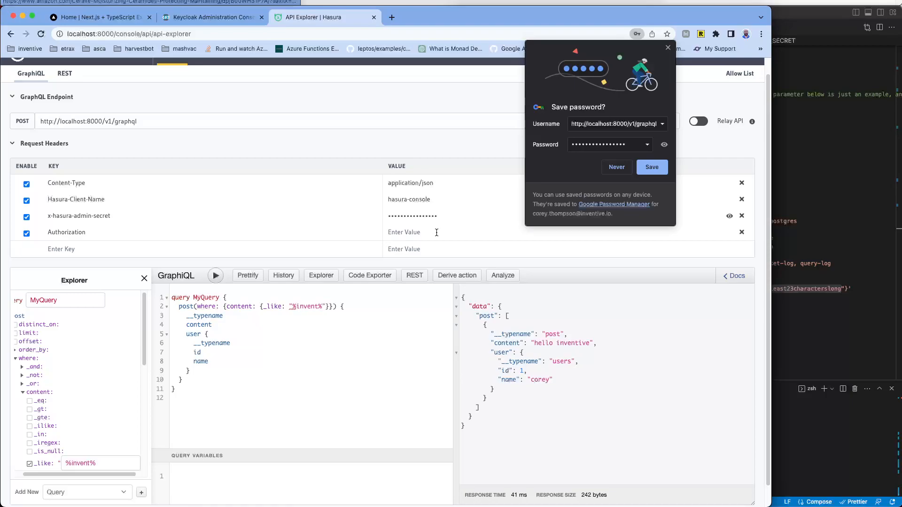
{"action": "type", "text": "Bearer"}
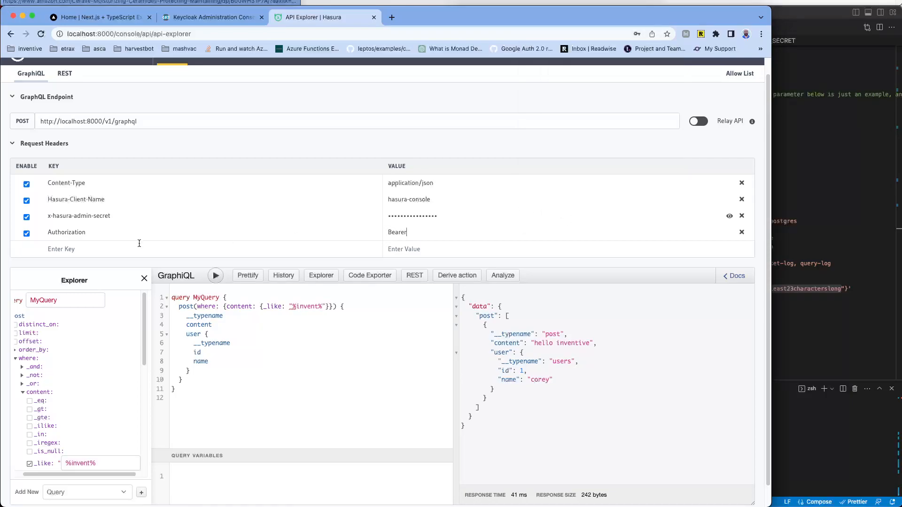
{"action": "left_click", "coordinate": [26, 217]}
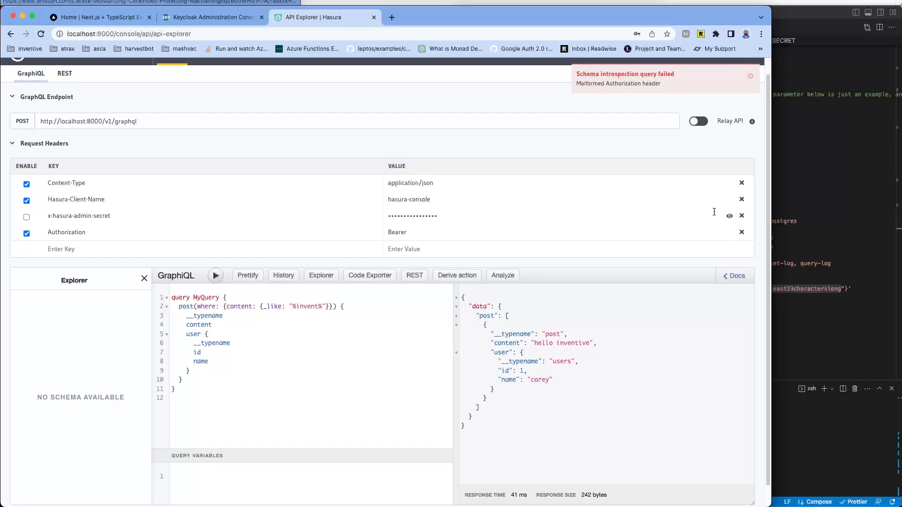
Step: Delete the Authorization header, re-enable x-hasura-admin-secret and rerun the query
{"action": "left_click", "coordinate": [742, 233]}
{"action": "left_click", "coordinate": [26, 217]}
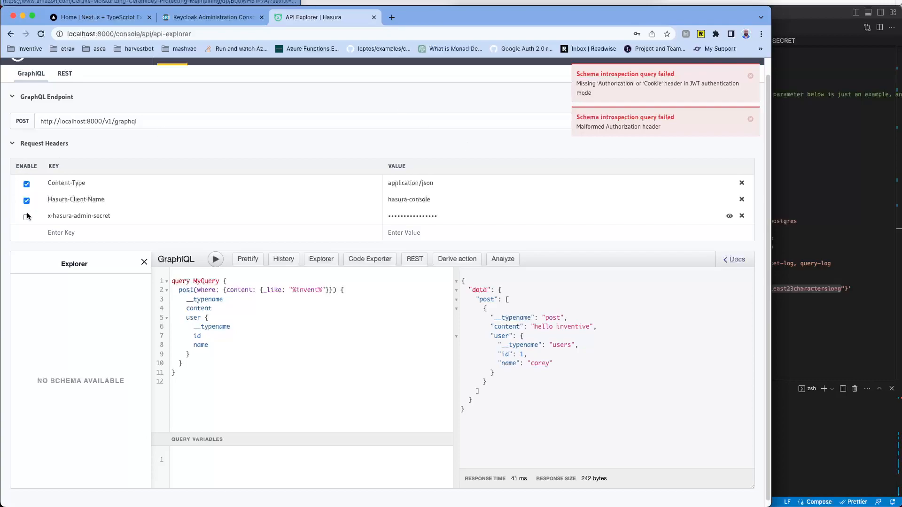
{"action": "left_click", "coordinate": [26, 216]}
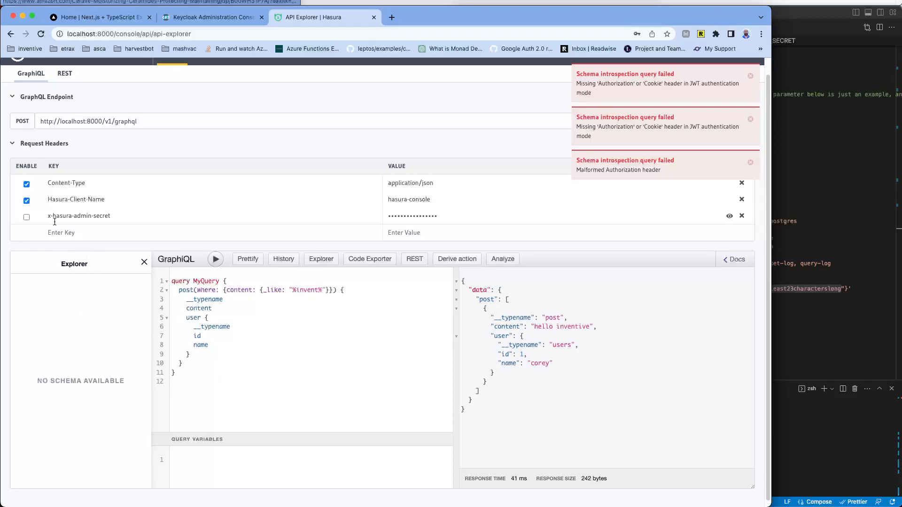
{"action": "left_click", "coordinate": [27, 216]}
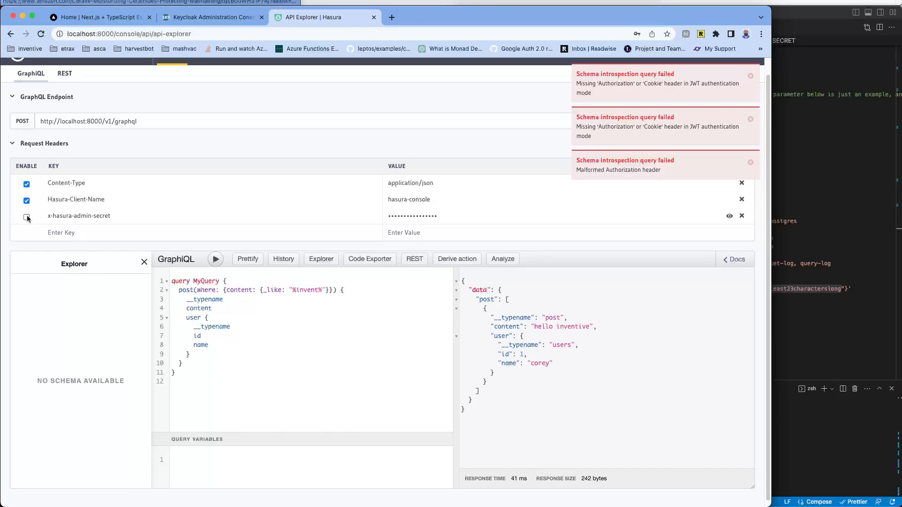
{"action": "left_click", "coordinate": [212, 260]}
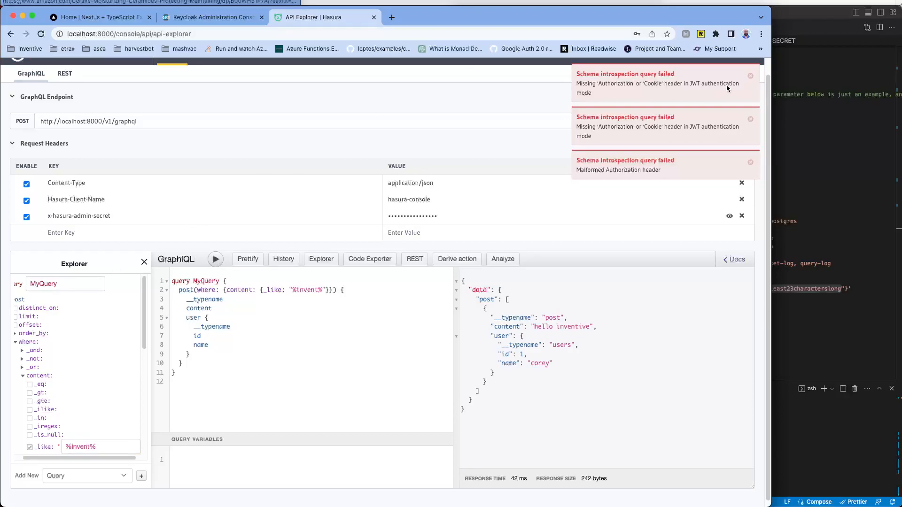
Step: Close the error notifications and switch to the Data view of the public schema
{"action": "left_click", "coordinate": [752, 76]}
{"action": "left_click", "coordinate": [751, 78]}
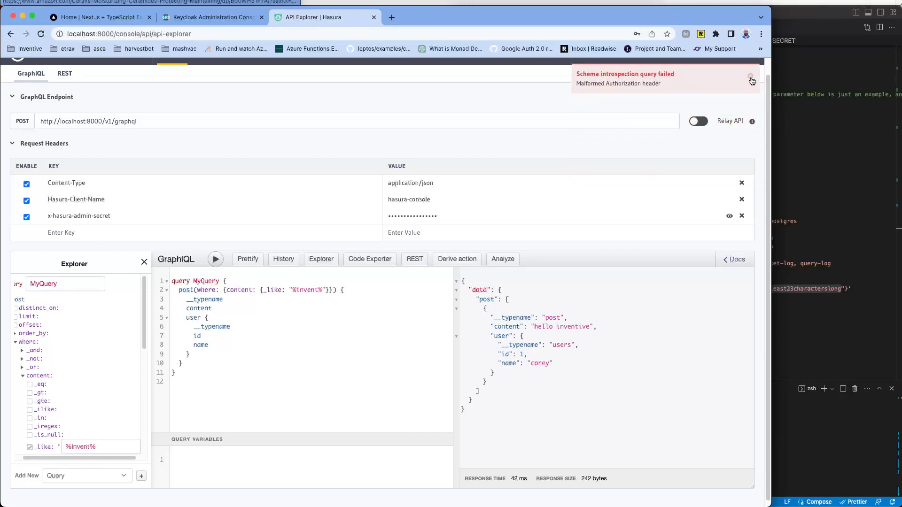
{"action": "left_click", "coordinate": [751, 77]}
{"action": "scroll", "coordinate": [134, 142], "scroll_direction": "up", "scroll_amount": 1}
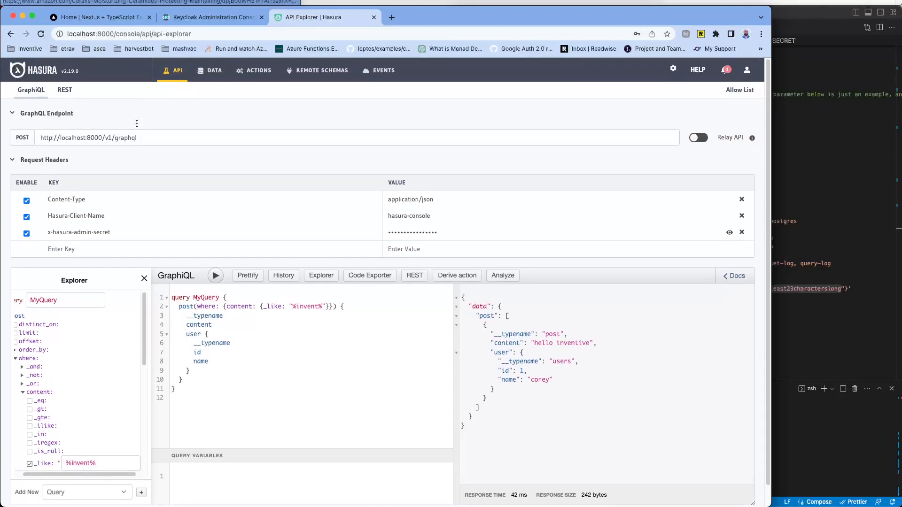
{"action": "left_click", "coordinate": [213, 75]}
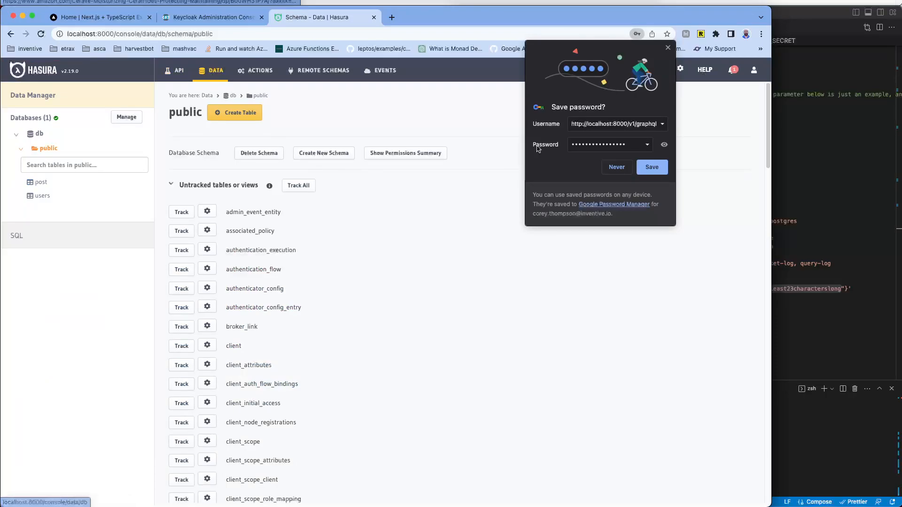
{"action": "left_click", "coordinate": [667, 49]}
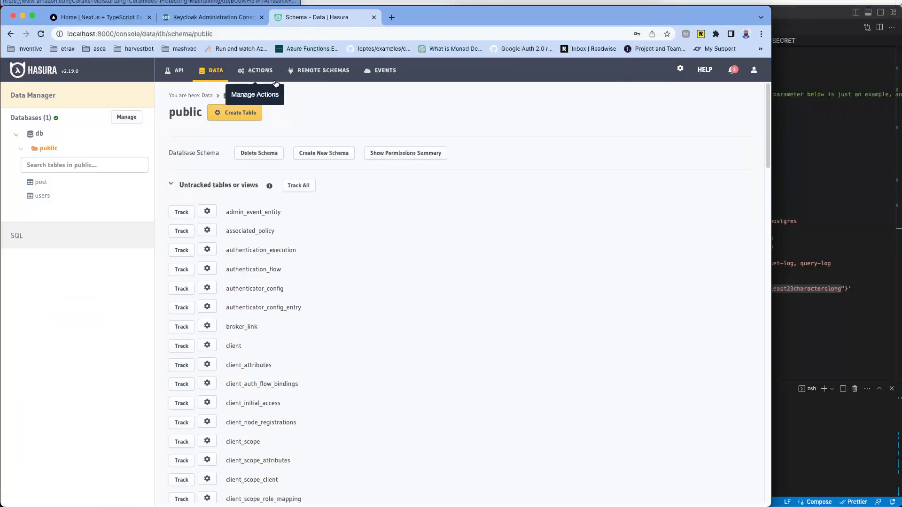
Step: Open the users table's Permissions tab and begin entering a new role name
{"action": "left_click", "coordinate": [51, 197]}
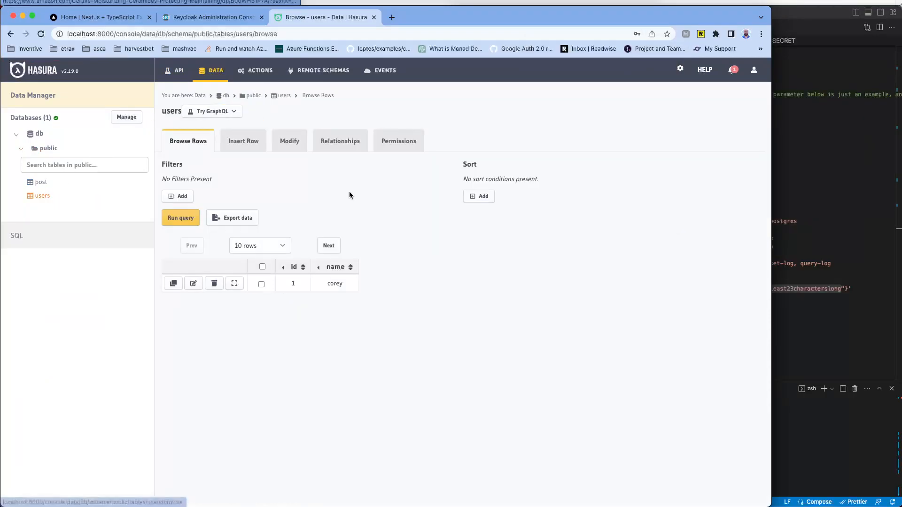
{"action": "left_click", "coordinate": [399, 149]}
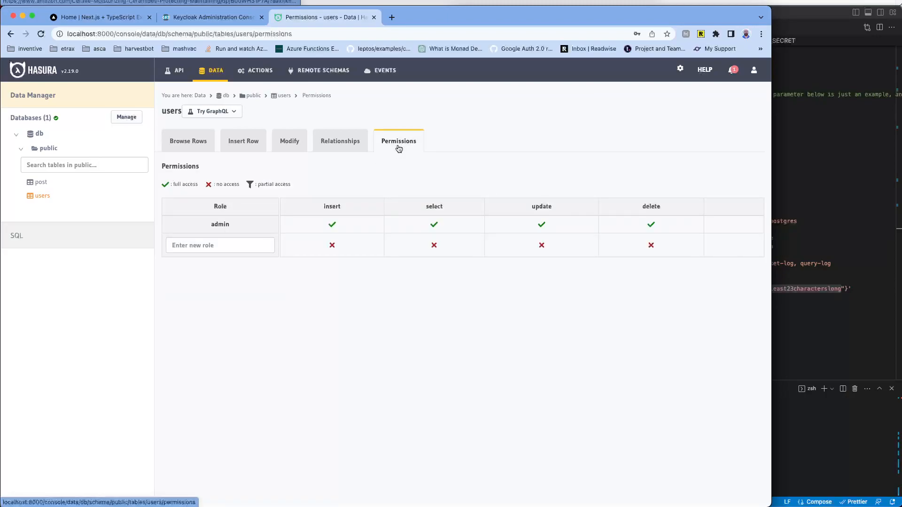
{"action": "left_click", "coordinate": [195, 142]}
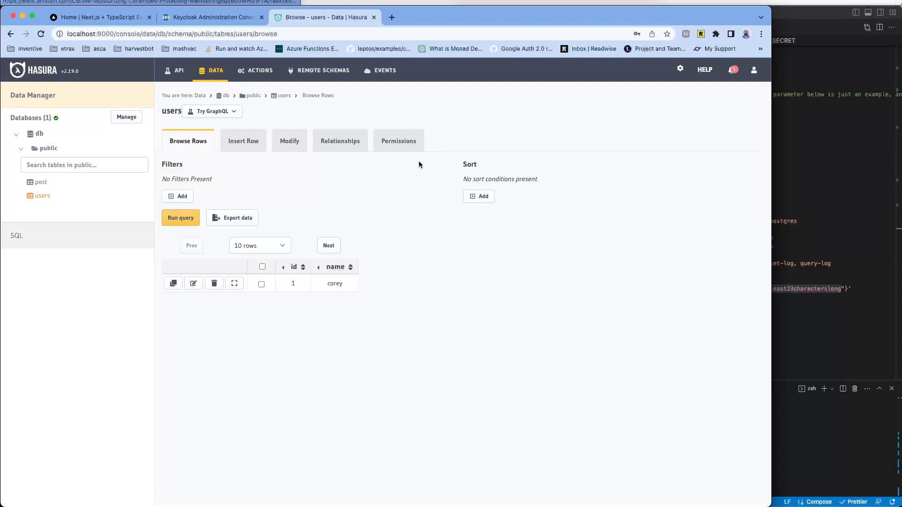
{"action": "left_click", "coordinate": [395, 149]}
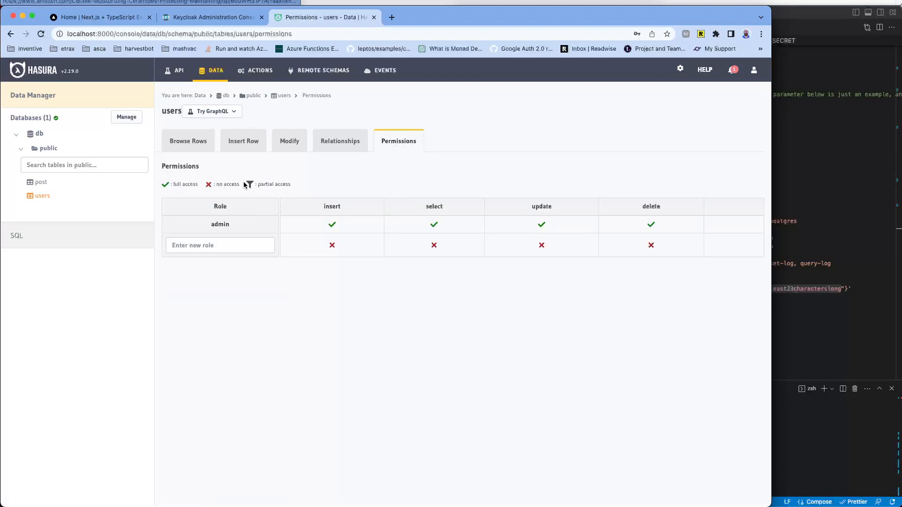
{"action": "left_click", "coordinate": [243, 245]}
Step: Add a role named 'user' and open its select permissions
{"action": "type", "text": "user"}
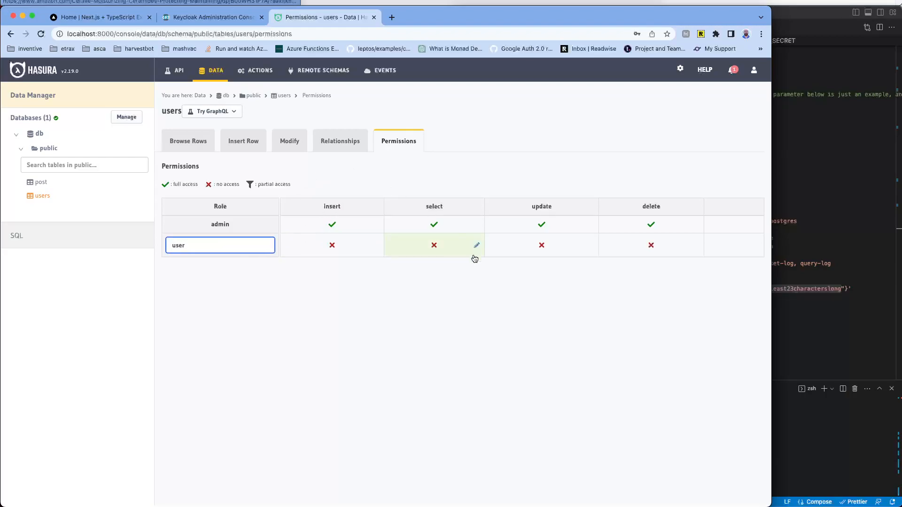
{"action": "left_click", "coordinate": [398, 289]}
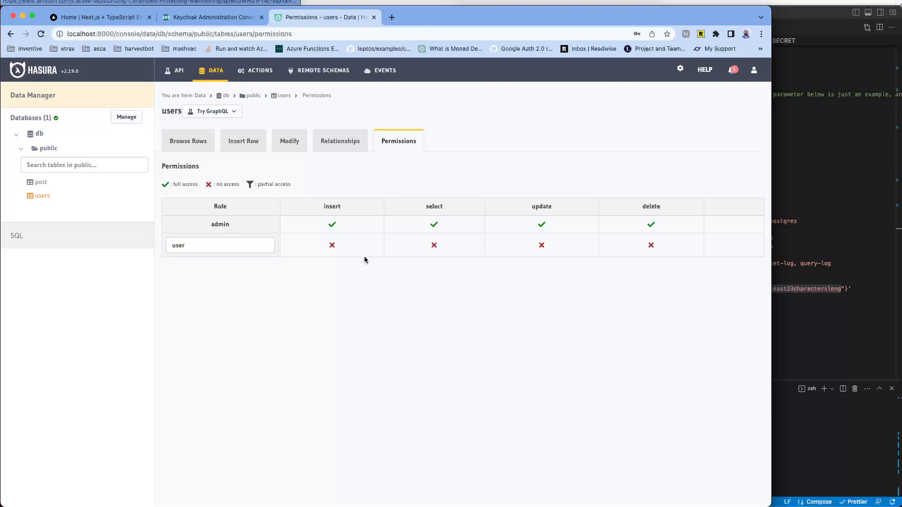
{"action": "left_click", "coordinate": [476, 247]}
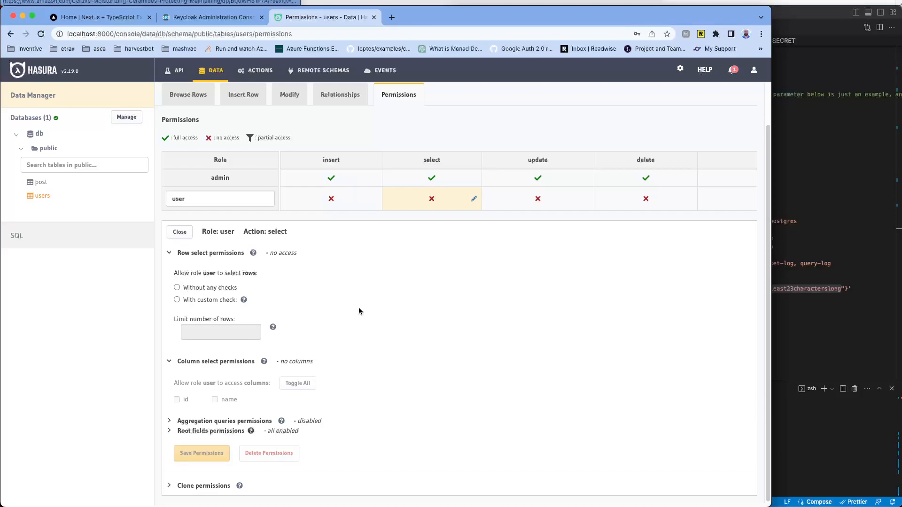
Step: Set the user role's row select permission to 'With custom check', leaving the condition empty
{"action": "left_click", "coordinate": [177, 301]}
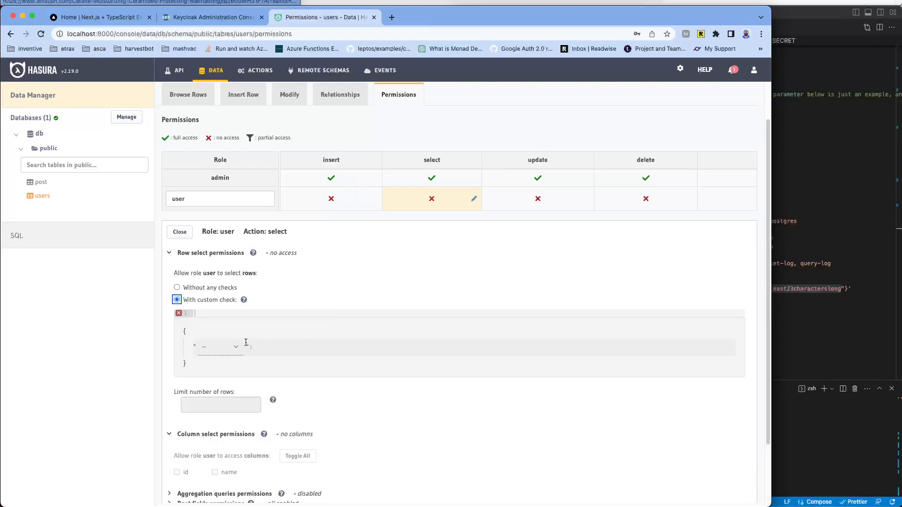
{"action": "left_click", "coordinate": [229, 351]}
{"action": "left_click", "coordinate": [300, 321]}
{"action": "left_click", "coordinate": [205, 350]}
{"action": "left_click", "coordinate": [217, 333]}
{"action": "left_click", "coordinate": [206, 348]}
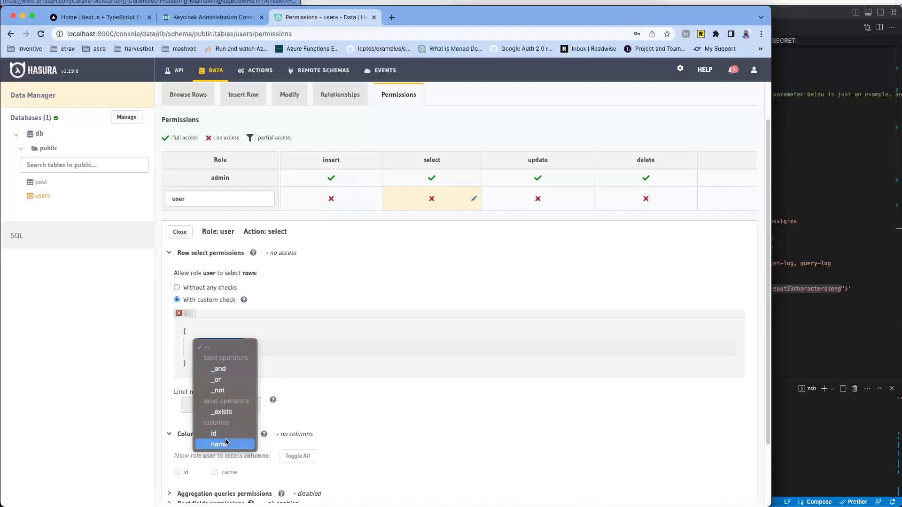
{"action": "left_click", "coordinate": [187, 285]}
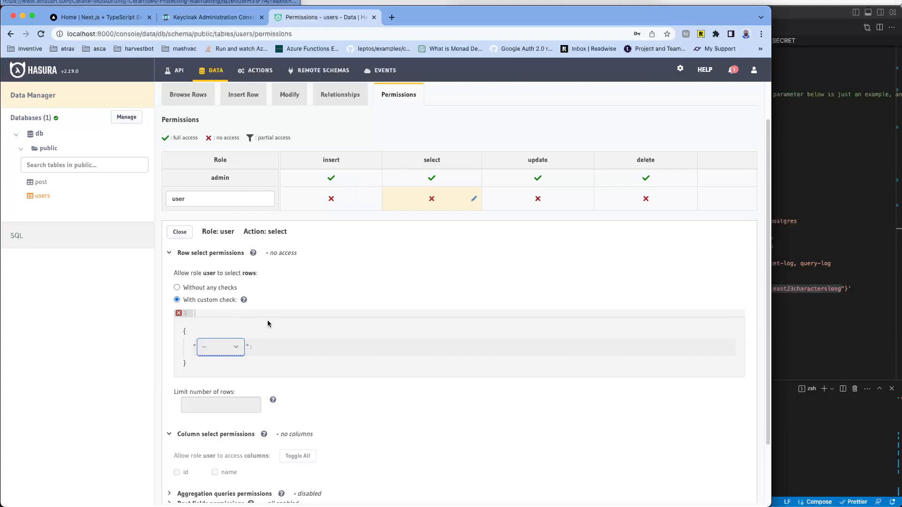
{"action": "scroll", "coordinate": [286, 324], "scroll_direction": "down", "scroll_amount": 3}
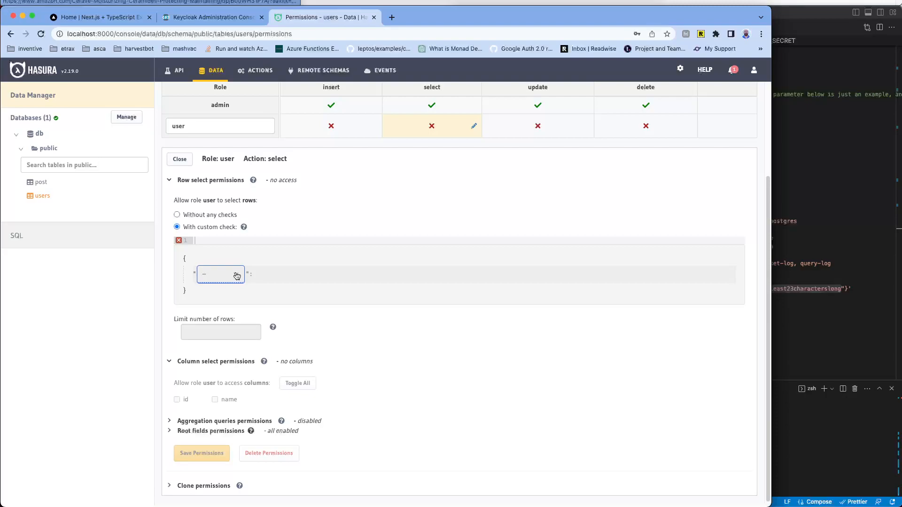
{"action": "scroll", "coordinate": [237, 276], "scroll_direction": "up", "scroll_amount": 2}
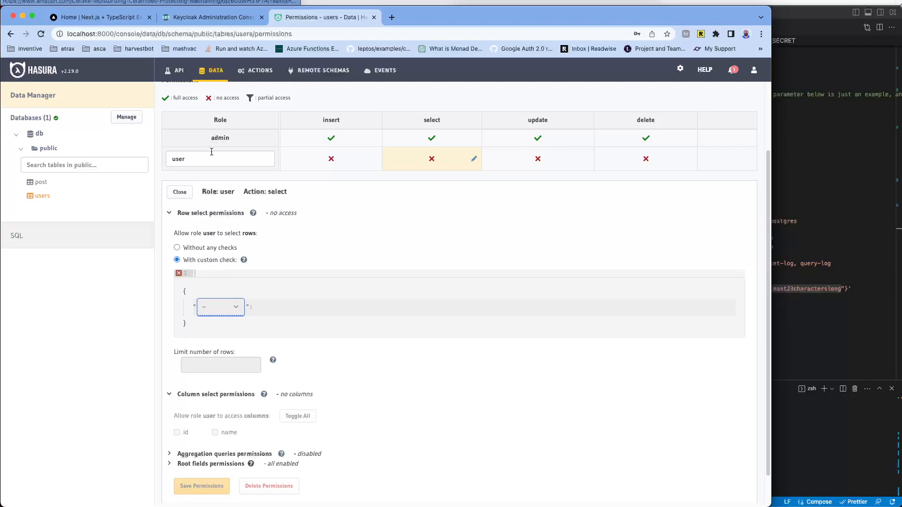
{"action": "left_click_drag", "start_coordinate": [188, 159], "coordinate": [160, 157]}
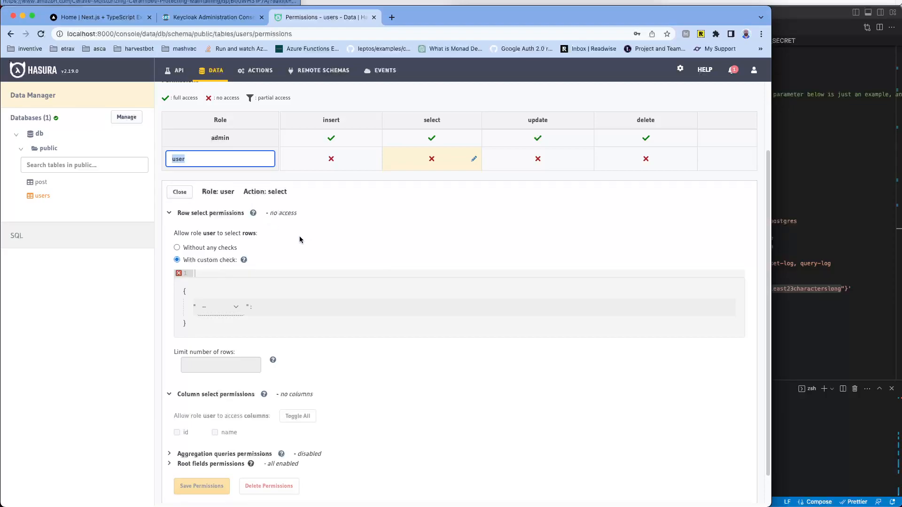
Step: Build the custom check id _eq X-Hasura-UserId
{"action": "left_click", "coordinate": [226, 310]}
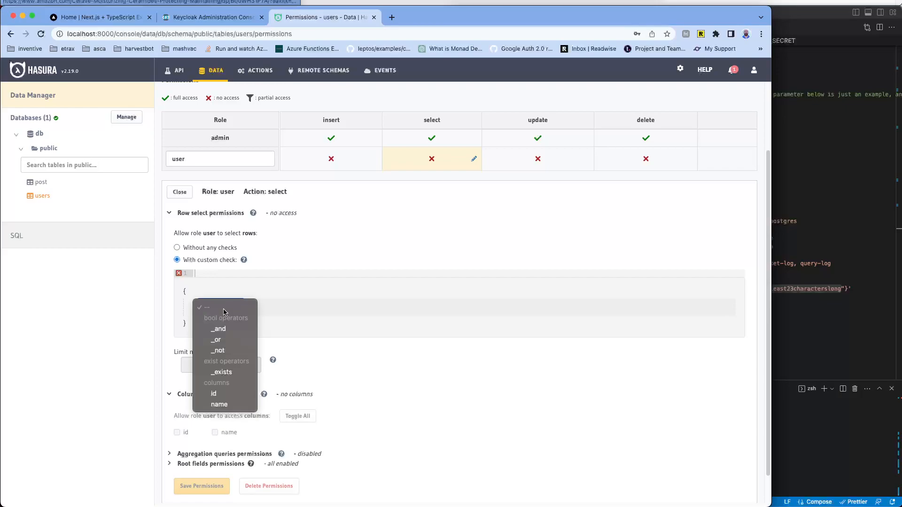
{"action": "left_click", "coordinate": [217, 395]}
{"action": "left_click", "coordinate": [235, 330]}
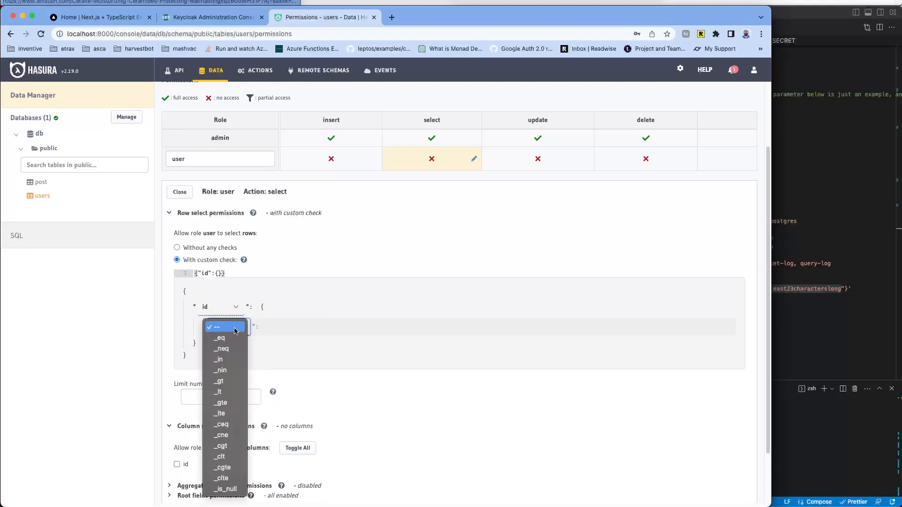
{"action": "left_click", "coordinate": [230, 338]}
{"action": "left_click", "coordinate": [307, 329]}
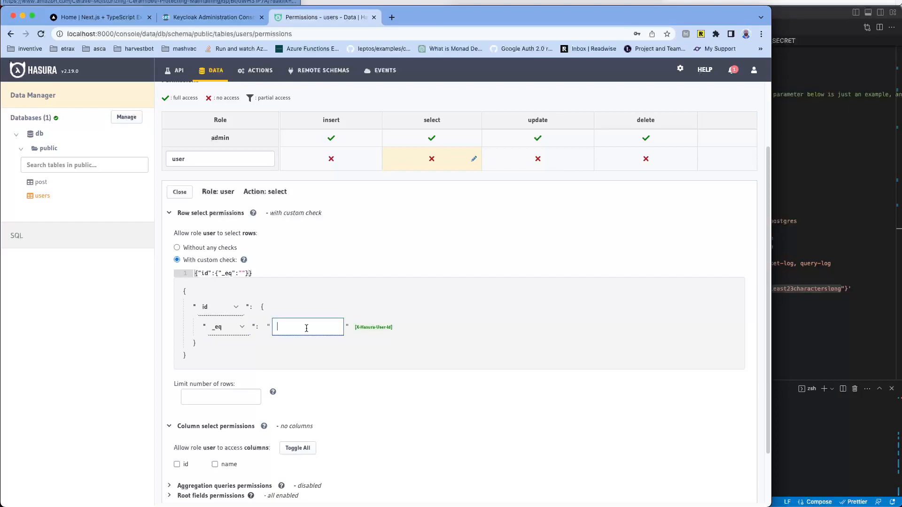
{"action": "type", "text": "X-Hasura-UserId"}
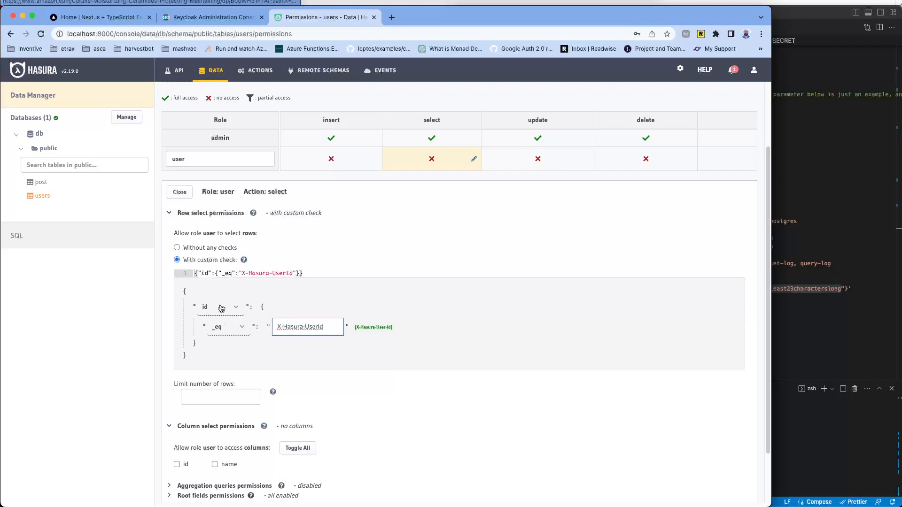
Step: Allow the user role to select the id and name columns
{"action": "scroll", "coordinate": [323, 229], "scroll_direction": "up", "scroll_amount": 2}
{"action": "scroll", "coordinate": [323, 229], "scroll_direction": "up", "scroll_amount": 1}
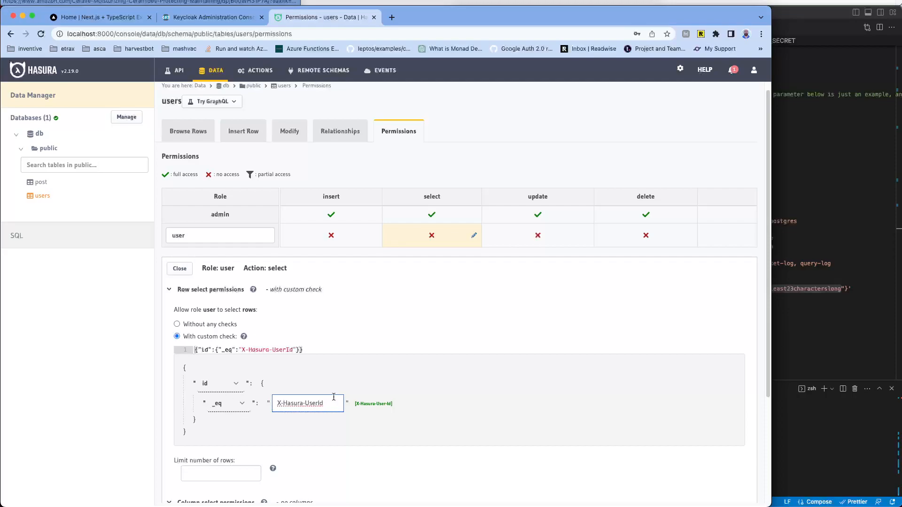
{"action": "scroll", "coordinate": [345, 308], "scroll_direction": "down", "scroll_amount": 3}
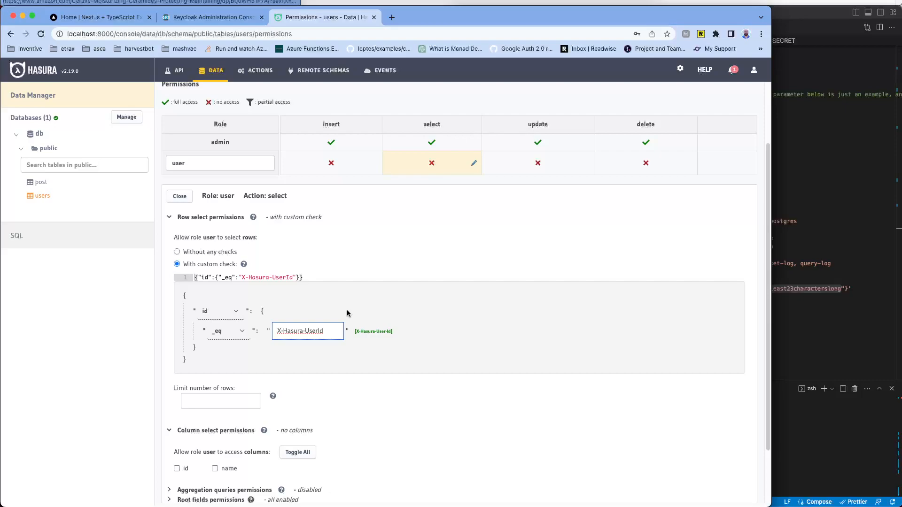
{"action": "scroll", "coordinate": [347, 313], "scroll_direction": "up", "scroll_amount": 3}
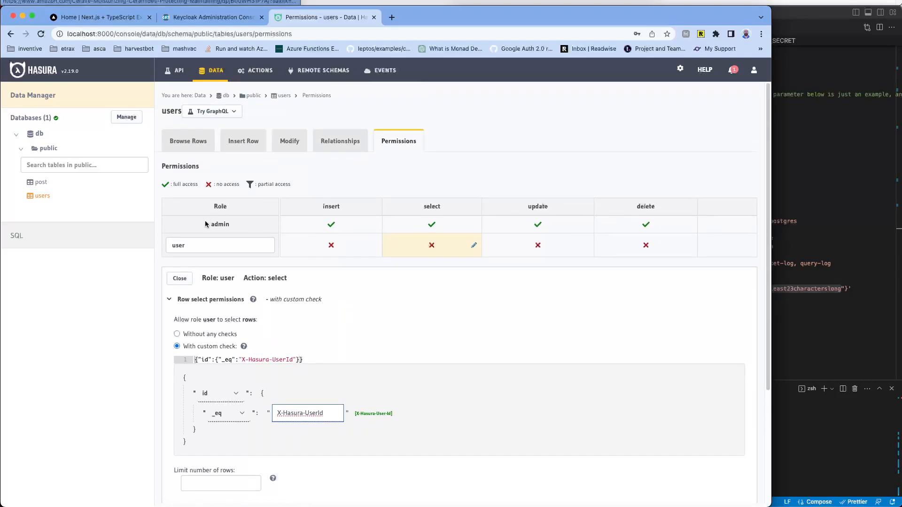
{"action": "double_click", "coordinate": [179, 247]}
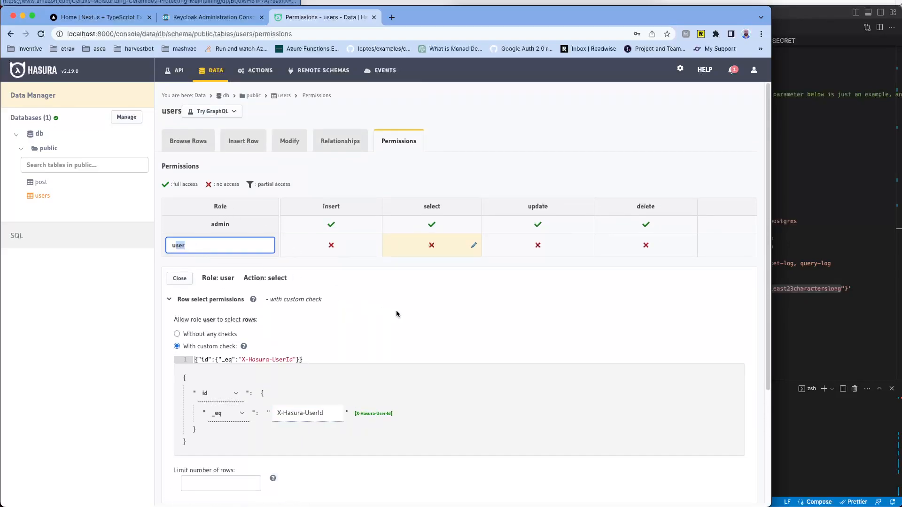
{"action": "scroll", "coordinate": [404, 295], "scroll_direction": "down", "scroll_amount": 5}
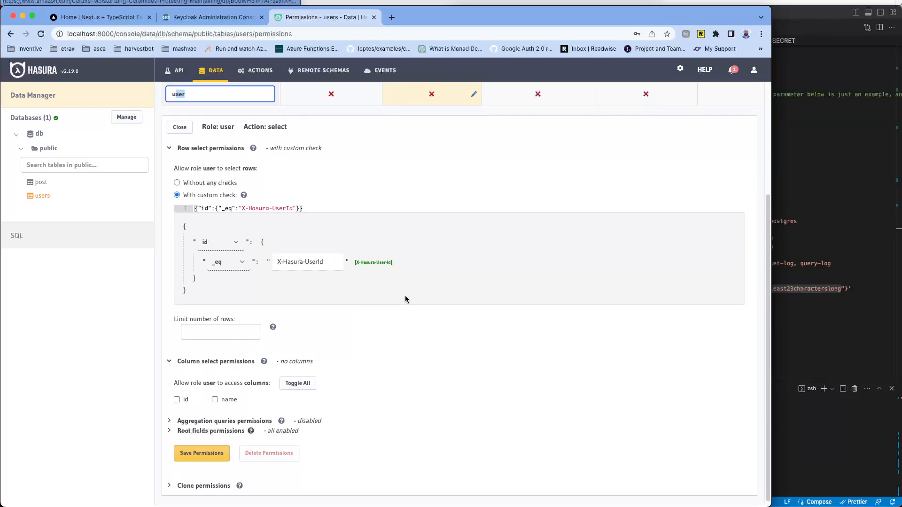
{"action": "scroll", "coordinate": [405, 297], "scroll_direction": "up", "scroll_amount": 3}
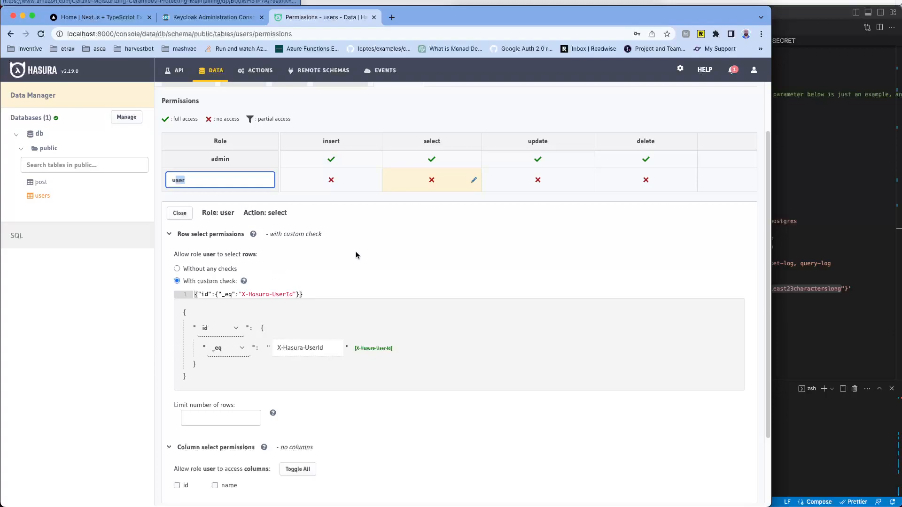
{"action": "scroll", "coordinate": [356, 257], "scroll_direction": "down", "scroll_amount": 3}
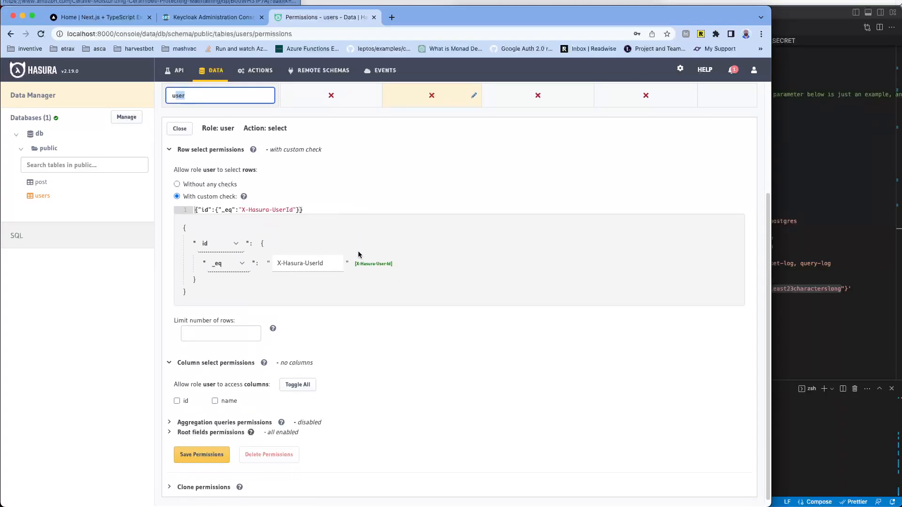
{"action": "left_click", "coordinate": [177, 400]}
{"action": "left_click", "coordinate": [215, 399]}
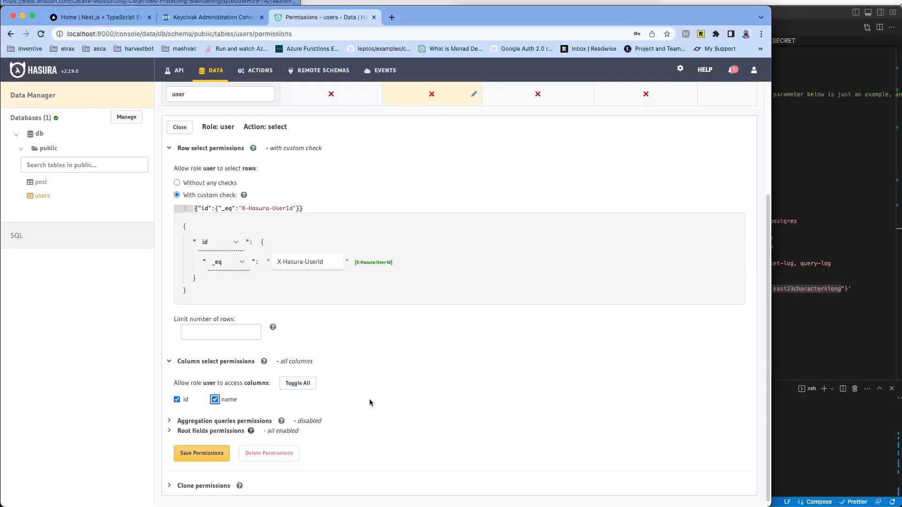
Step: Save the user role's select permission as partial access, then view the users Relationships tab
{"action": "left_click", "coordinate": [196, 453]}
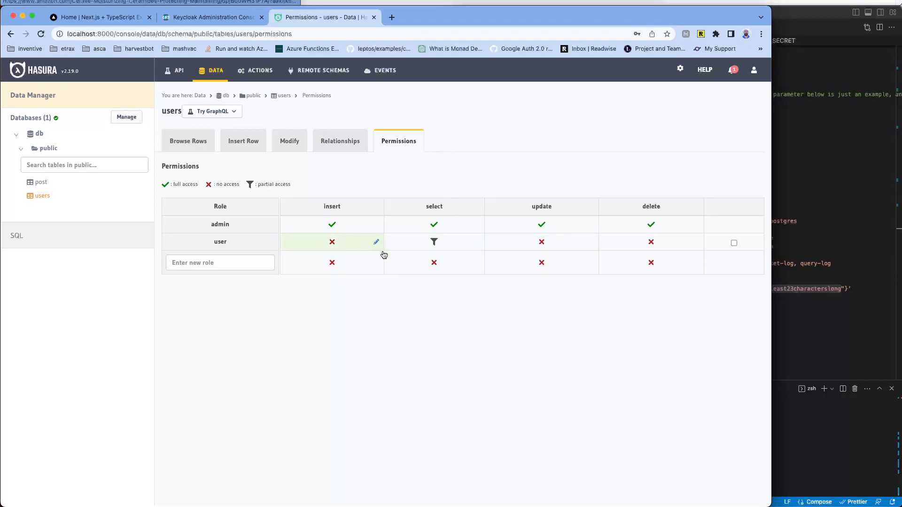
{"action": "left_click", "coordinate": [435, 241]}
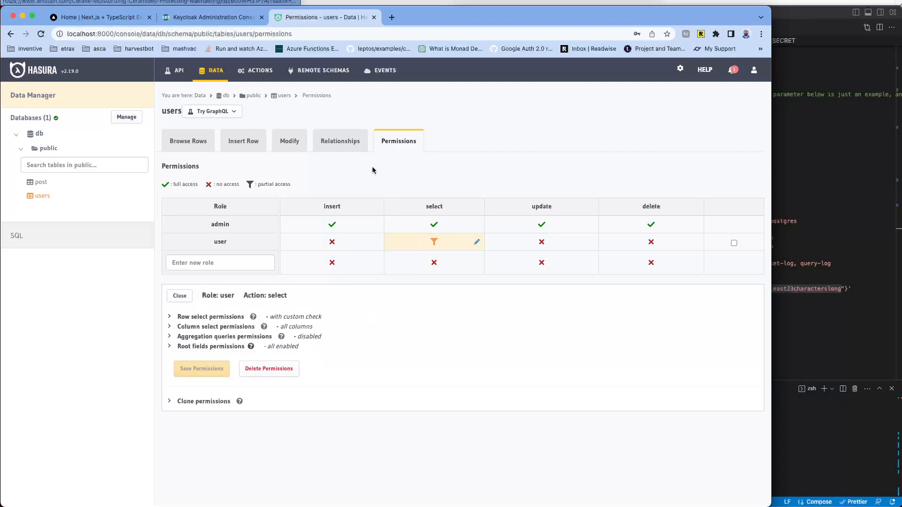
{"action": "left_click", "coordinate": [351, 144]}
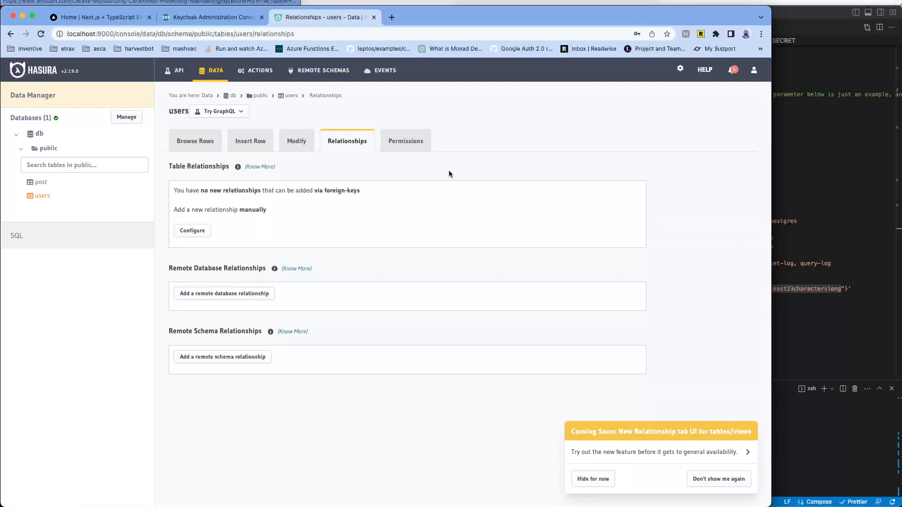
Step: Switch to the users table's Modify tab, then visit the empty Actions page
{"action": "left_click", "coordinate": [311, 144]}
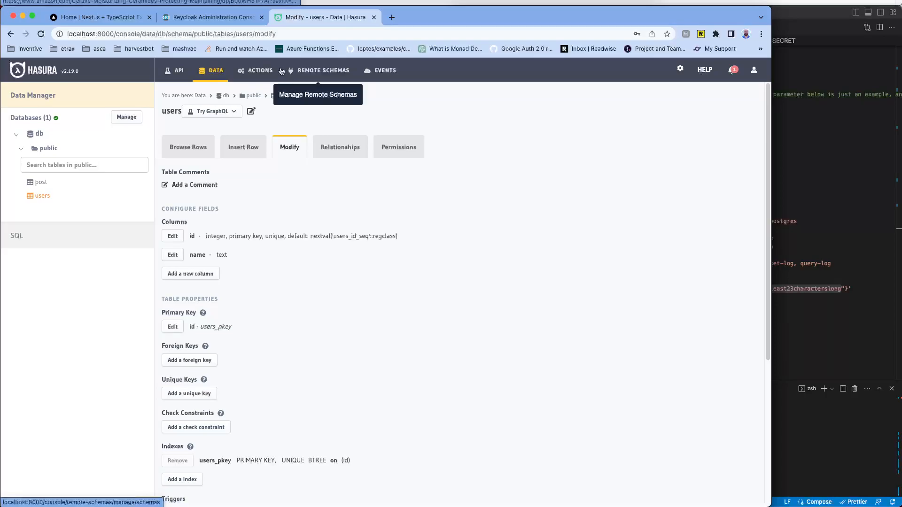
{"action": "left_click", "coordinate": [256, 70]}
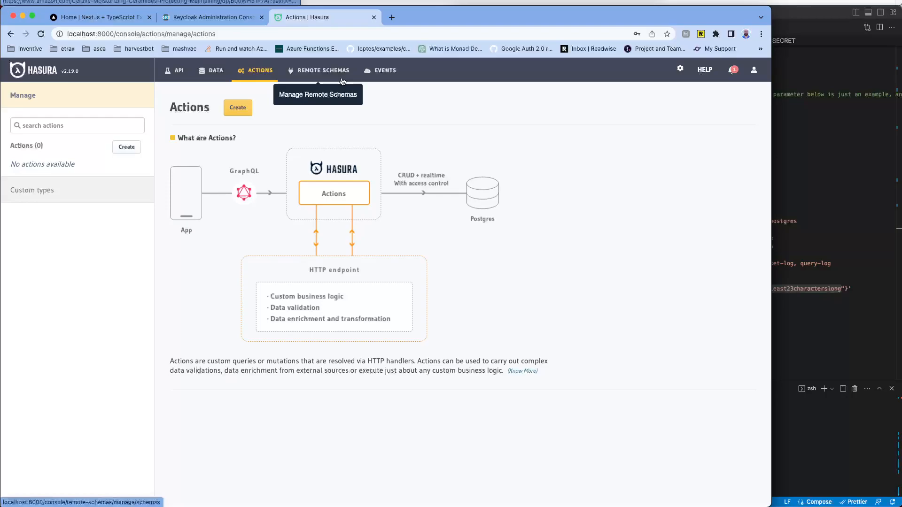
{"action": "left_click", "coordinate": [173, 71]}
Step: Replace the existing query with a 'mutation { up' draft and browse update suggestions
{"action": "left_click", "coordinate": [186, 316]}
{"action": "left_click_drag", "start_coordinate": [171, 296], "coordinate": [258, 389]}
{"action": "type", "text": "mu"}
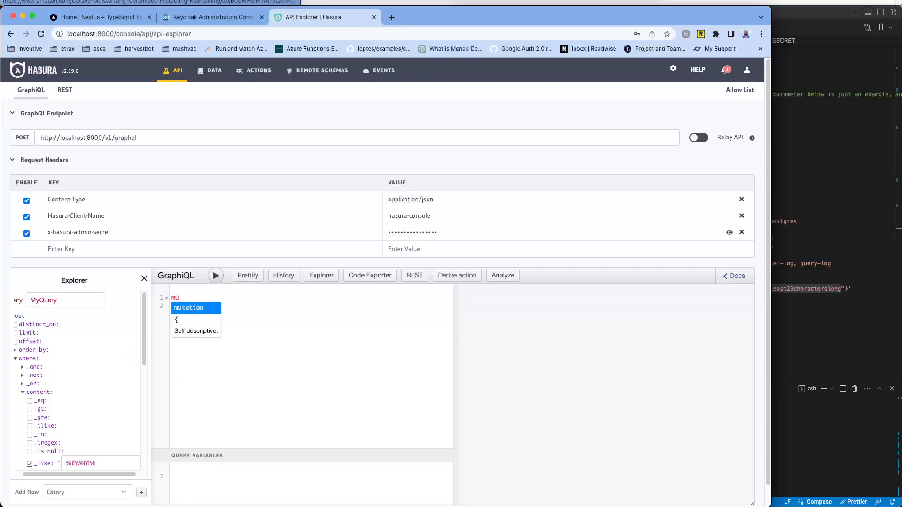
{"action": "key", "text": "Return"}
{"action": "type", "text": "{"}
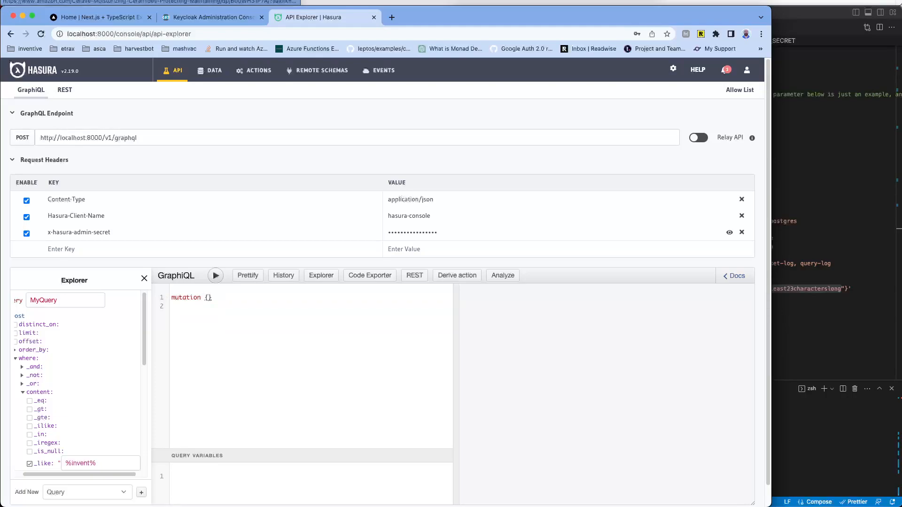
{"action": "type", "text": " up"}
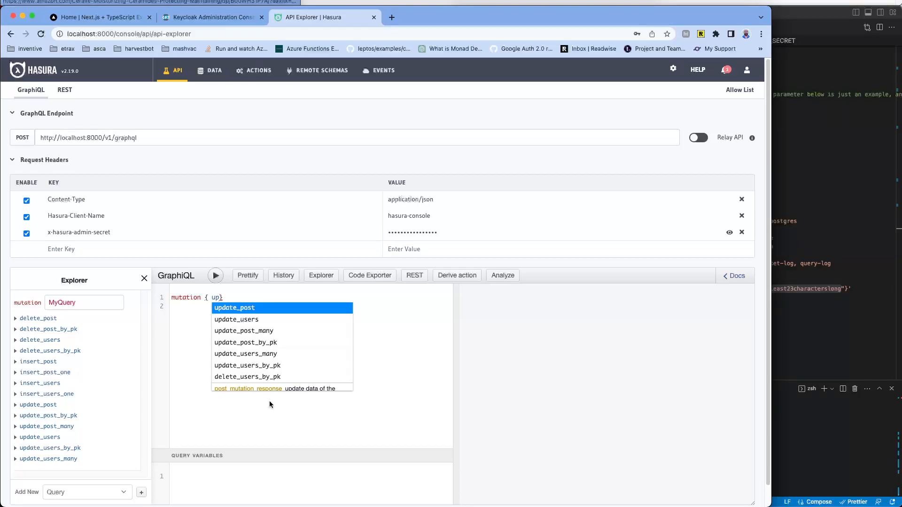
{"action": "key", "text": "Down"}
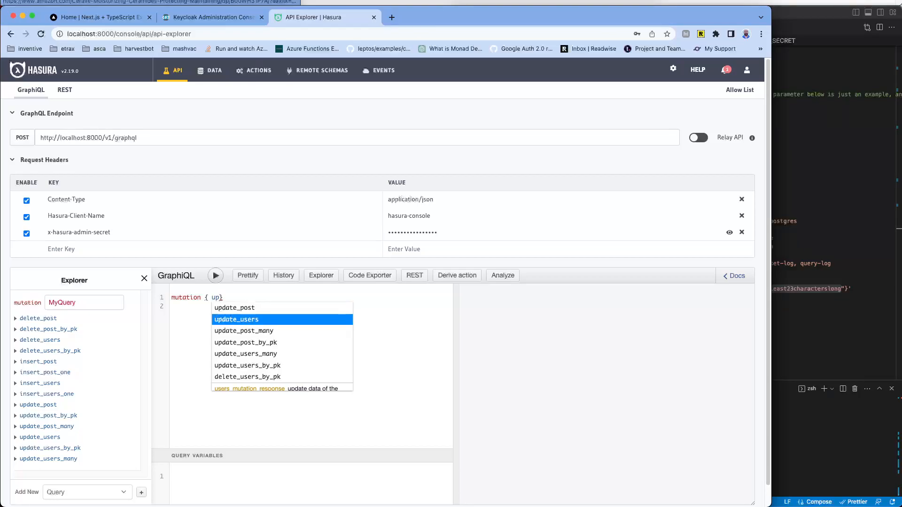
{"action": "key", "text": "Down"}
{"action": "key", "text": "Down"}
{"action": "key", "text": "Down"}
{"action": "key", "text": "Down"}
{"action": "key", "text": "Down"}
{"action": "key", "text": "Down"}
{"action": "key", "text": "Down"}
{"action": "key", "text": "Down"}
{"action": "key", "text": "Down"}
{"action": "key", "text": "Down"}
{"action": "scroll", "coordinate": [65, 434], "scroll_direction": "down", "scroll_amount": 1}
{"action": "scroll", "coordinate": [65, 434], "scroll_direction": "down", "scroll_amount": 1}
Step: Retype the operation as 'upset', browse the suggestions, and dismiss them without inserting
{"action": "key", "text": "BackSpace"}
{"action": "key", "text": "BackSpace"}
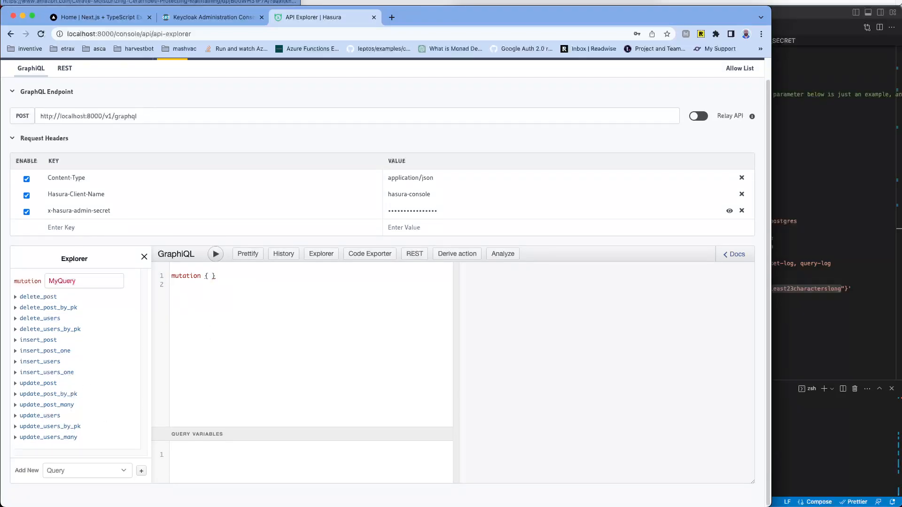
{"action": "type", "text": "upset"}
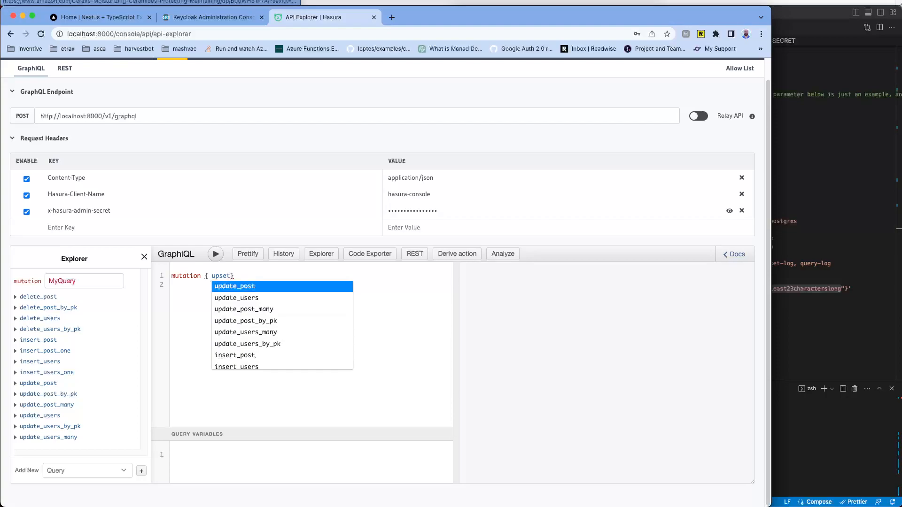
{"action": "key", "text": "Down"}
{"action": "key", "text": "Down"}
{"action": "key", "text": "Down"}
{"action": "key", "text": "Down"}
{"action": "key", "text": "Down"}
{"action": "key", "text": "Down"}
{"action": "key", "text": "Down"}
{"action": "key", "text": "Down"}
{"action": "key", "text": "Down"}
{"action": "key", "text": "Down"}
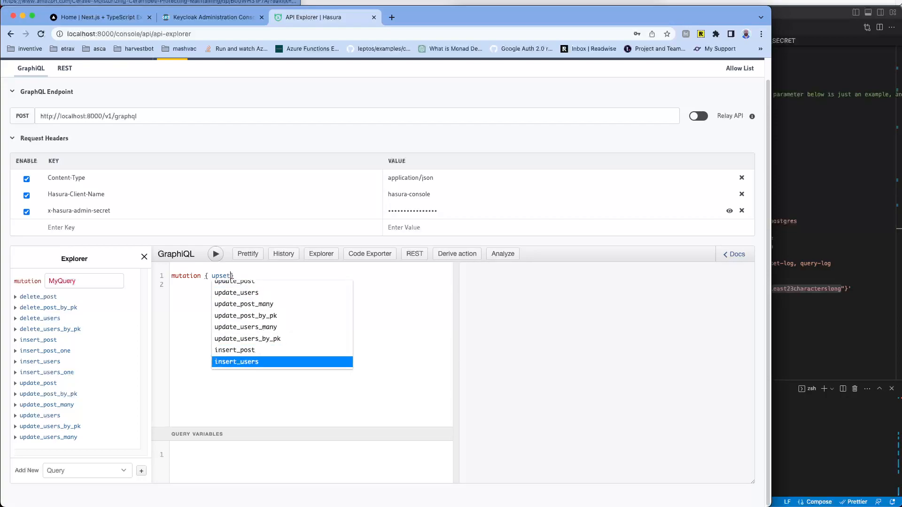
{"action": "key", "text": "Down"}
{"action": "key", "text": "Down"}
{"action": "key", "text": "Up"}
{"action": "key", "text": "Up"}
{"action": "key", "text": "Up"}
{"action": "key", "text": "Down"}
{"action": "key", "text": "Down"}
{"action": "key", "text": "Down"}
{"action": "key", "text": "Down"}
{"action": "key", "text": "Down"}
{"action": "key", "text": "Down"}
{"action": "key", "text": "Down"}
{"action": "key", "text": "Up"}
{"action": "key", "text": "Up"}
{"action": "key", "text": "Up"}
{"action": "key", "text": "Up"}
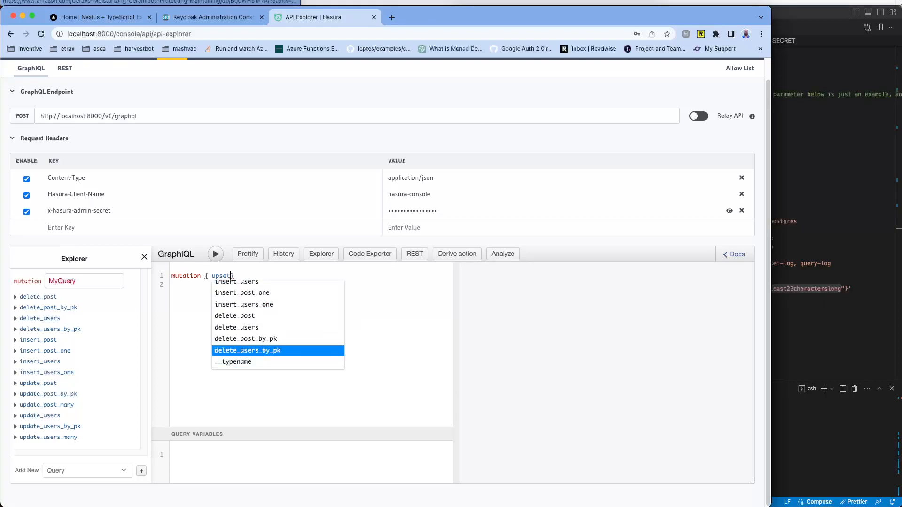
{"action": "key", "text": "Up"}
{"action": "key", "text": "Up"}
{"action": "key", "text": "Up"}
{"action": "key", "text": "Up"}
{"action": "key", "text": "Up"}
{"action": "key", "text": "Up"}
{"action": "key", "text": "Up"}
{"action": "key", "text": "Up"}
{"action": "key", "text": "Up"}
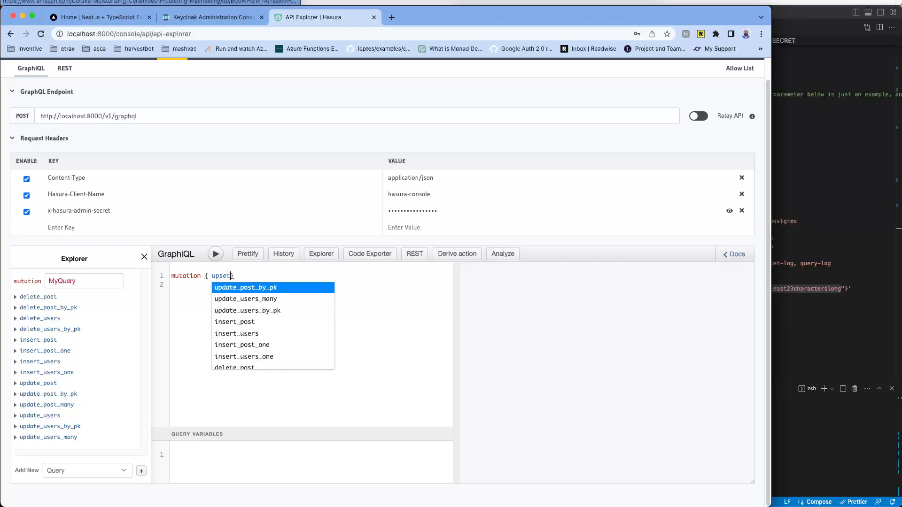
{"action": "key", "text": "Down"}
{"action": "key", "text": "Down"}
{"action": "key", "text": "Down"}
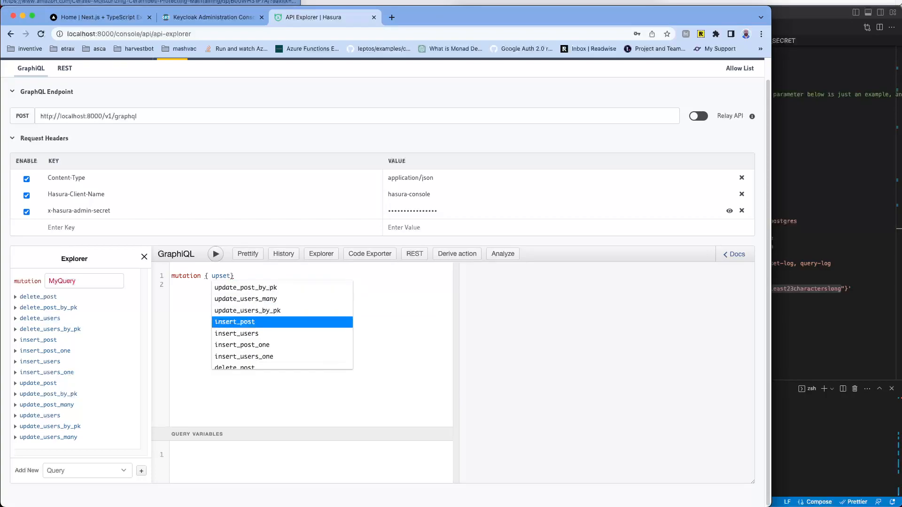
{"action": "key", "text": "Up"}
{"action": "key", "text": "Up"}
{"action": "key", "text": "Up"}
{"action": "key", "text": "Up"}
{"action": "key", "text": "Up"}
{"action": "key", "text": "Up"}
{"action": "key", "text": "Up"}
{"action": "key", "text": "Up"}
{"action": "key", "text": "Down"}
{"action": "key", "text": "Down"}
{"action": "key", "text": "Down"}
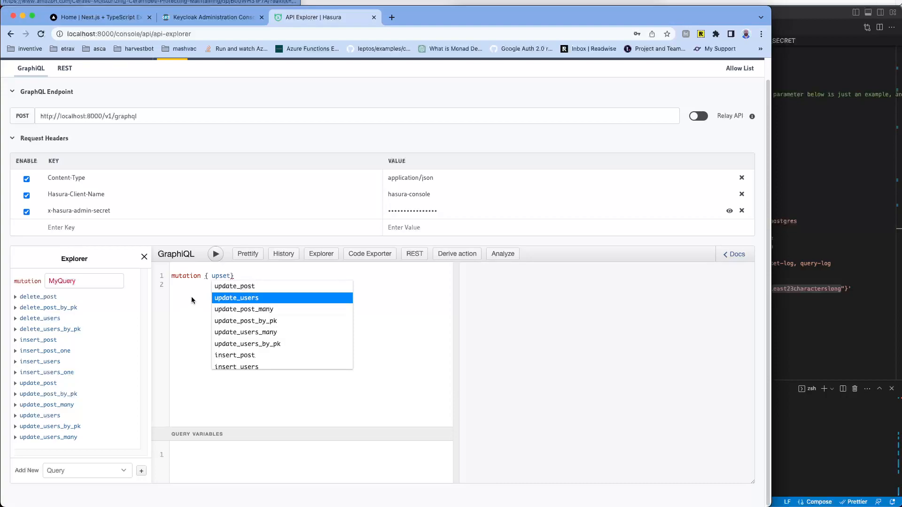
{"action": "key", "text": "Escape"}
Step: Collapse Request Headers and delete the 'mutation { upset' line, leaving the editor empty
{"action": "double_click", "coordinate": [219, 277]}
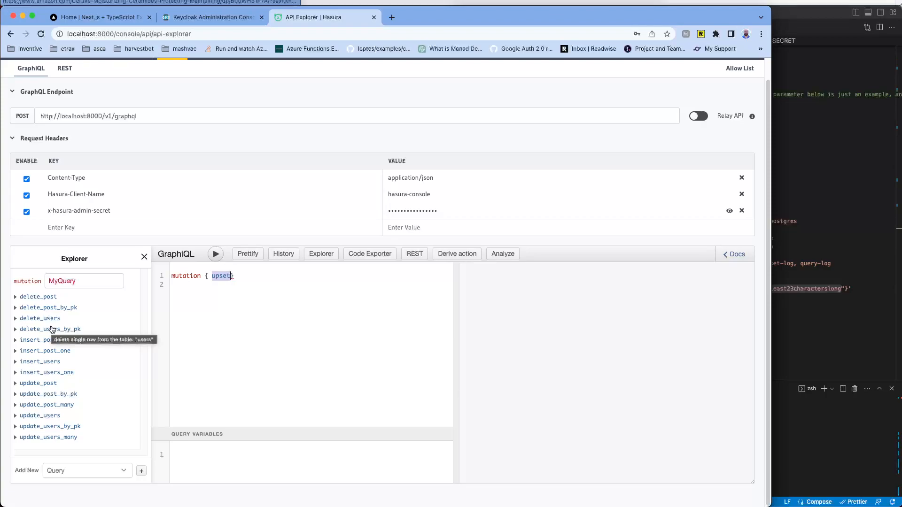
{"action": "left_click", "coordinate": [261, 143]}
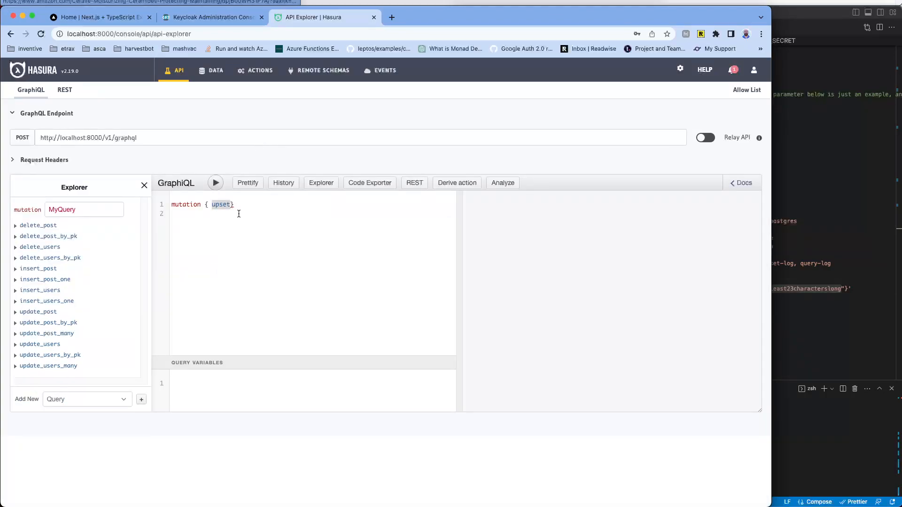
{"action": "left_click_drag", "start_coordinate": [236, 210], "coordinate": [117, 198]}
{"action": "key", "text": "BackSpace"}
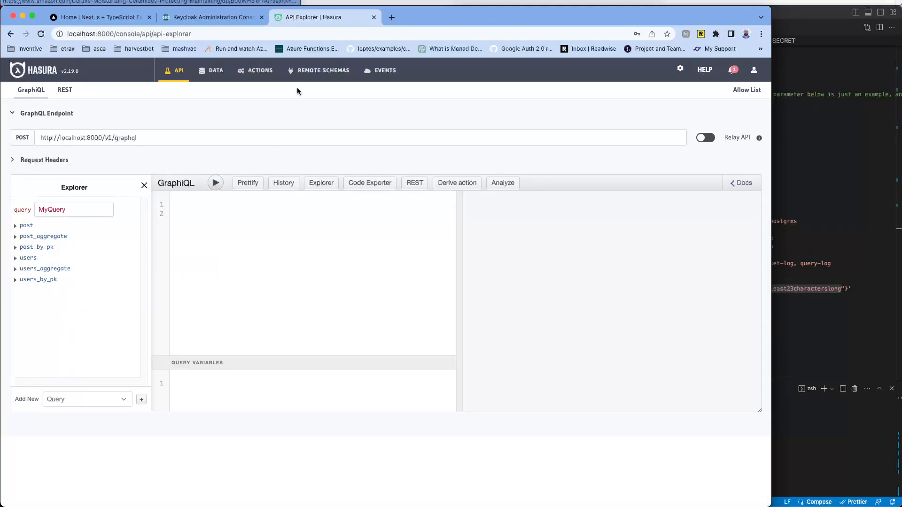
Step: Move through Remote Schemas and the API explorer, ending on the empty Actions page
{"action": "left_click", "coordinate": [296, 75]}
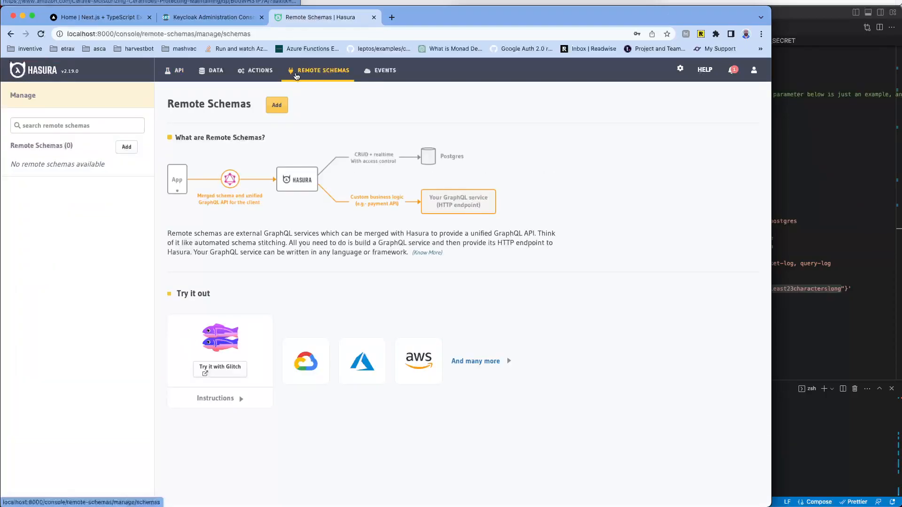
{"action": "left_click", "coordinate": [256, 70]}
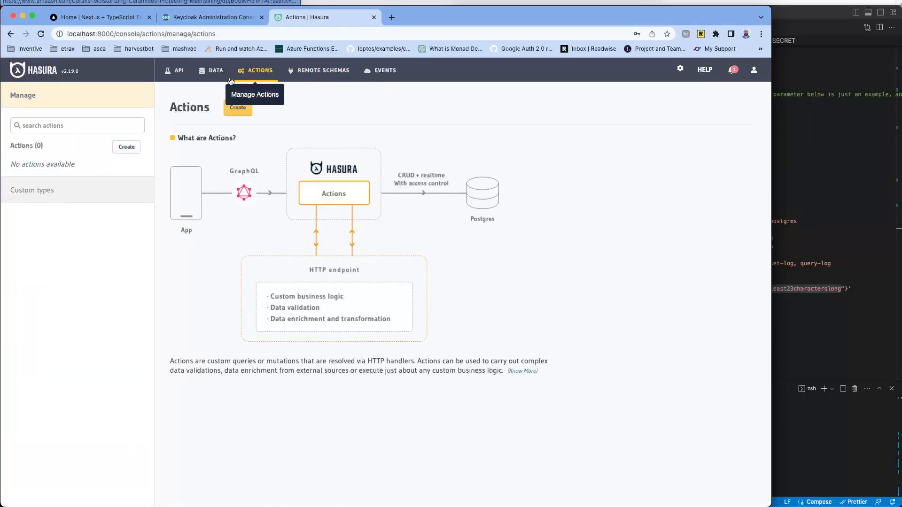
{"action": "left_click", "coordinate": [175, 70]}
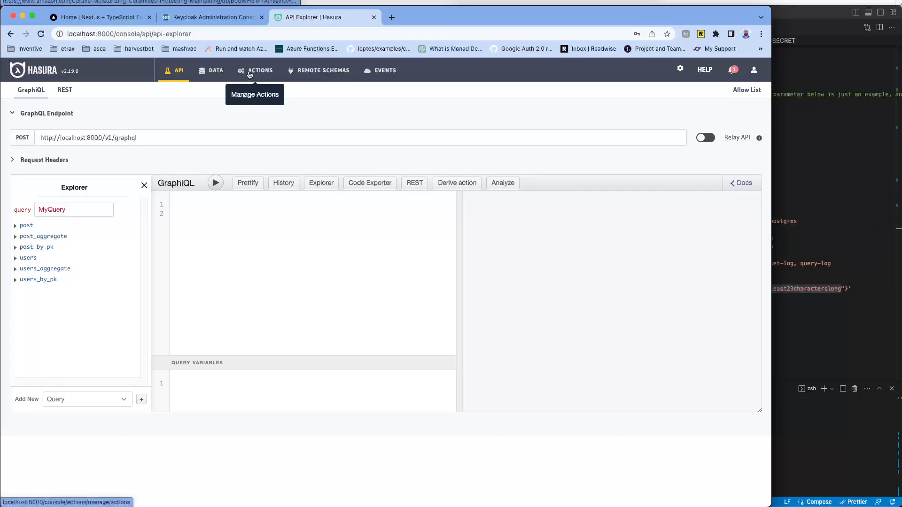
{"action": "left_click", "coordinate": [248, 76]}
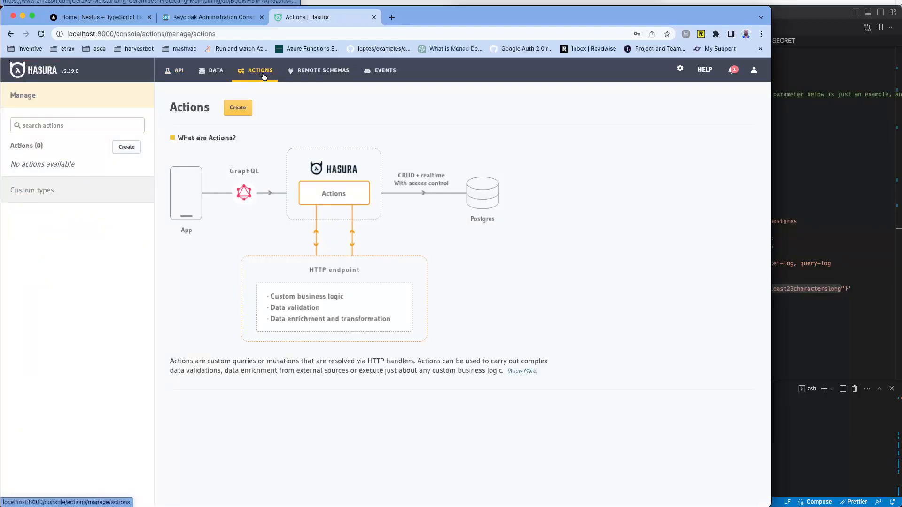
{"action": "left_click", "coordinate": [142, 146]}
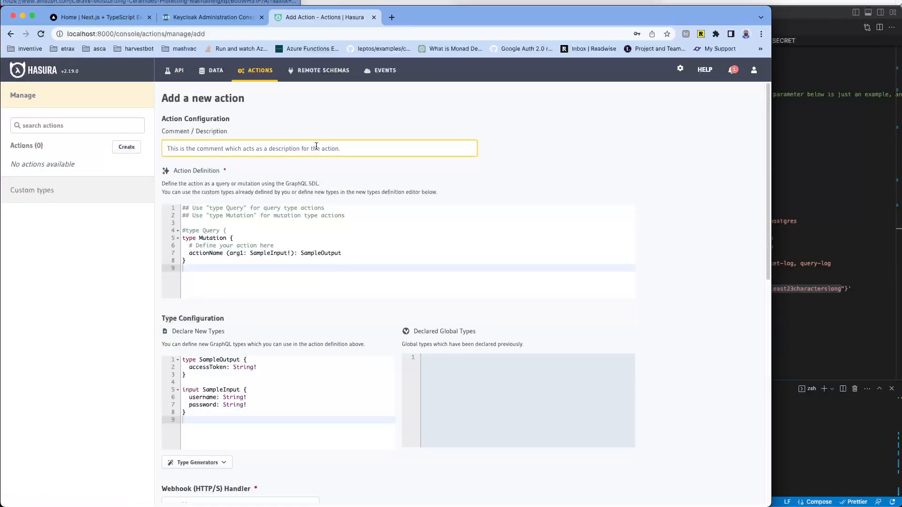
Step: Enter 'send-vairifiation-email' as the action comment and review the default mutation and types
{"action": "type", "text": "send-"}
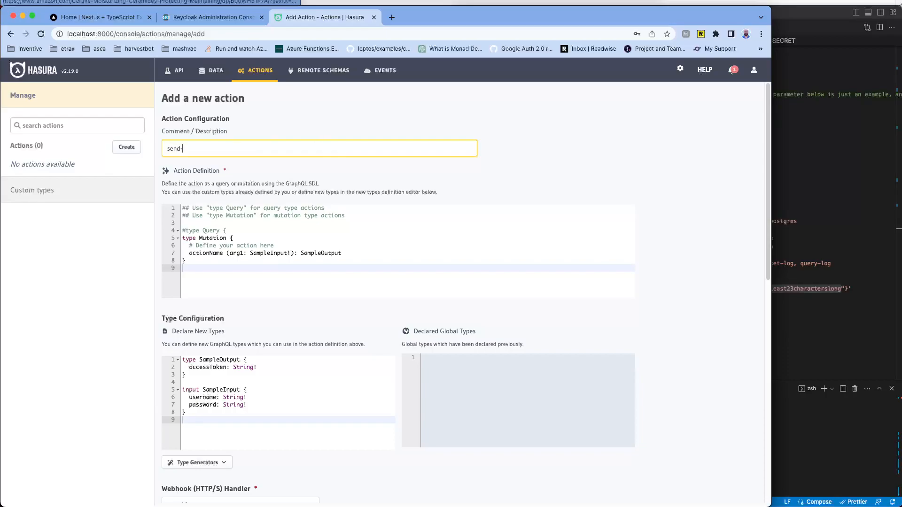
{"action": "type", "text": "vairifiation-email"}
{"action": "scroll", "coordinate": [509, 168], "scroll_direction": "down", "scroll_amount": 5}
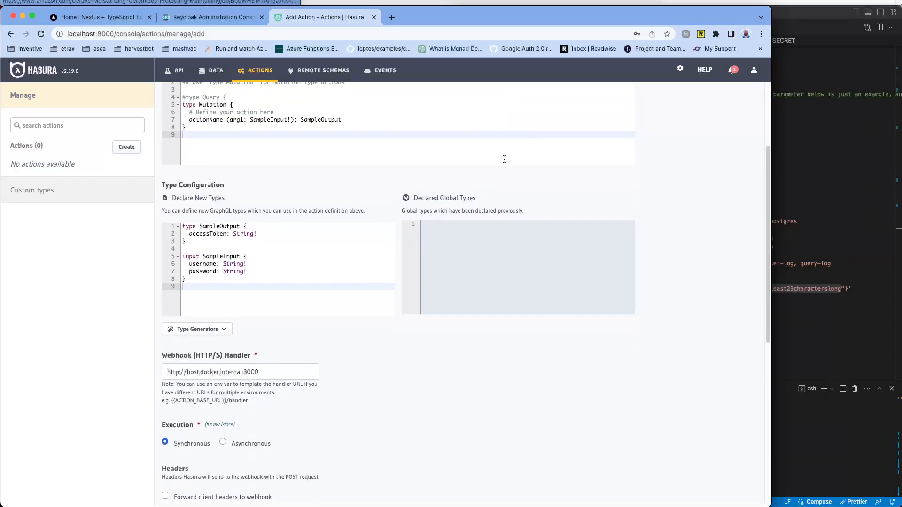
{"action": "scroll", "coordinate": [504, 159], "scroll_direction": "down", "scroll_amount": 11}
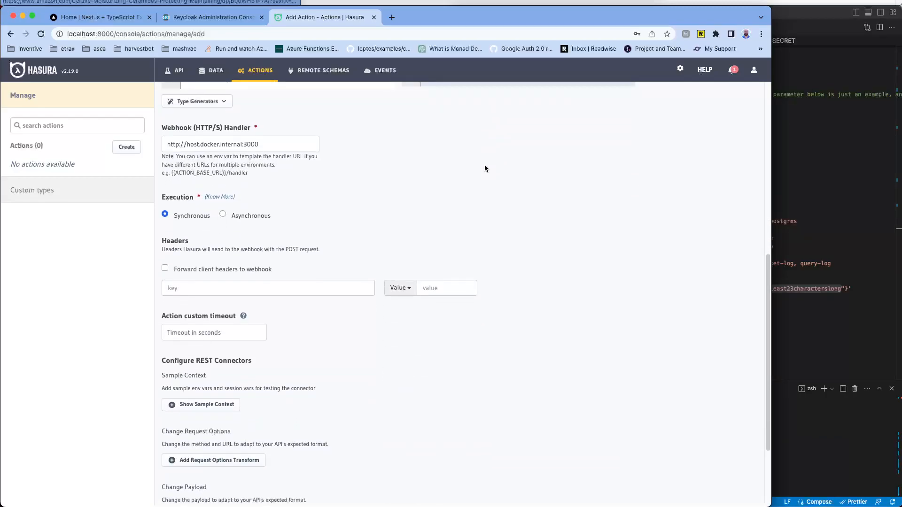
{"action": "scroll", "coordinate": [485, 167], "scroll_direction": "up", "scroll_amount": 16}
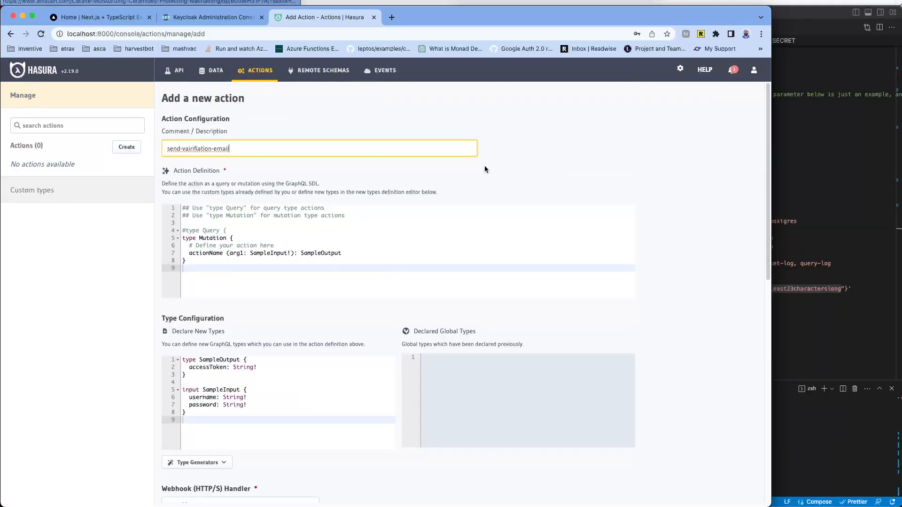
{"action": "scroll", "coordinate": [459, 176], "scroll_direction": "down", "scroll_amount": 4}
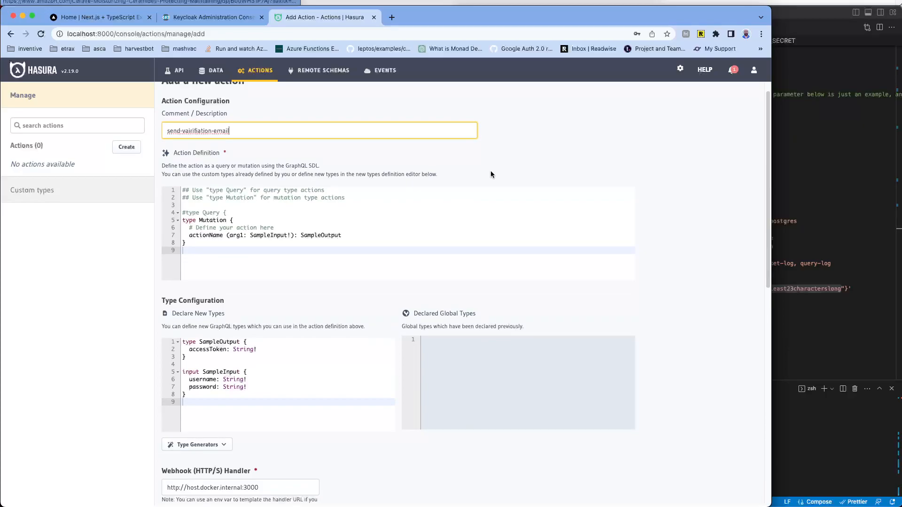
{"action": "scroll", "coordinate": [492, 172], "scroll_direction": "down", "scroll_amount": 3}
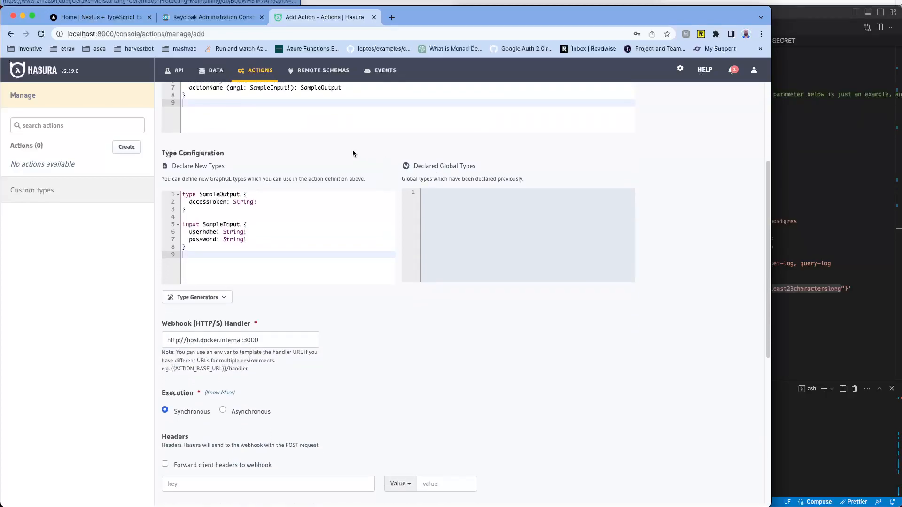
{"action": "scroll", "coordinate": [352, 153], "scroll_direction": "down", "scroll_amount": 4}
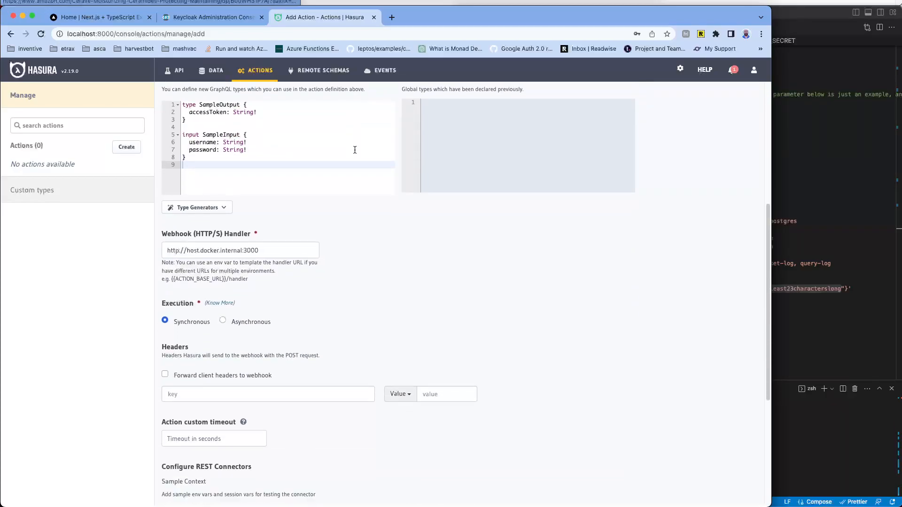
{"action": "scroll", "coordinate": [354, 150], "scroll_direction": "up", "scroll_amount": 4}
{"action": "scroll", "coordinate": [354, 150], "scroll_direction": "down", "scroll_amount": 8}
{"action": "scroll", "coordinate": [373, 169], "scroll_direction": "down", "scroll_amount": 1}
{"action": "scroll", "coordinate": [373, 170], "scroll_direction": "up", "scroll_amount": 1}
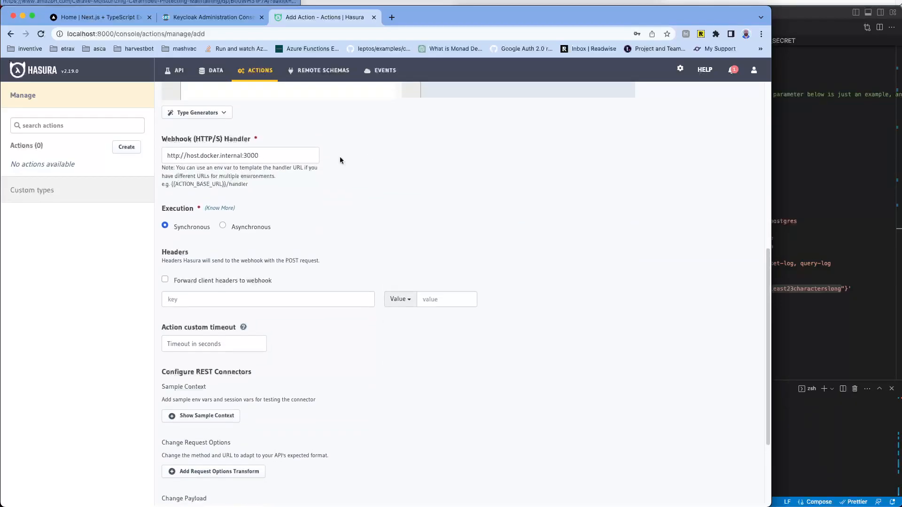
{"action": "scroll", "coordinate": [339, 156], "scroll_direction": "up", "scroll_amount": 15}
{"action": "scroll", "coordinate": [340, 161], "scroll_direction": "down", "scroll_amount": 3}
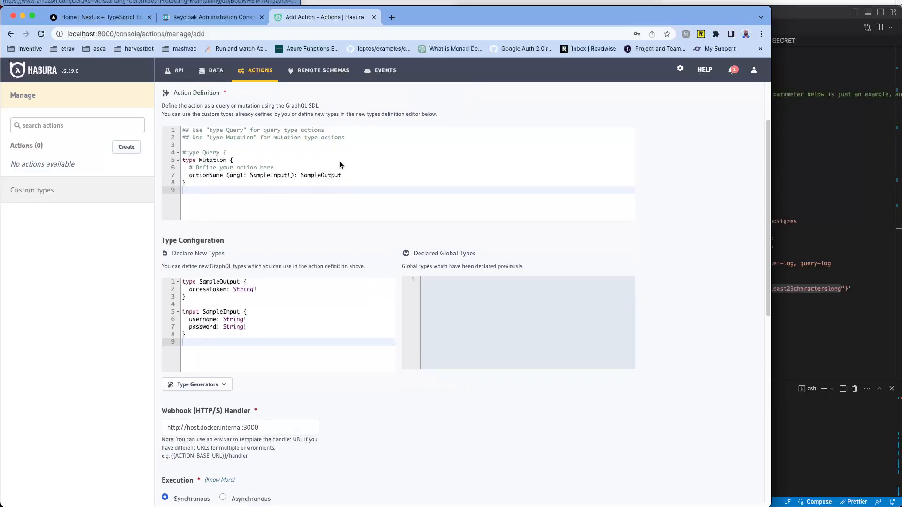
{"action": "scroll", "coordinate": [340, 165], "scroll_direction": "down", "scroll_amount": 9}
{"action": "left_click_drag", "start_coordinate": [290, 218], "coordinate": [174, 215]}
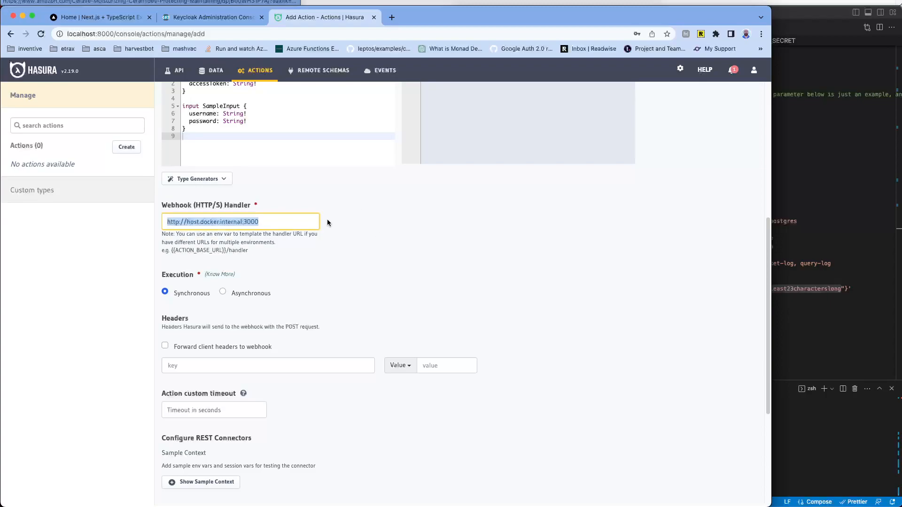
{"action": "left_click", "coordinate": [272, 224]}
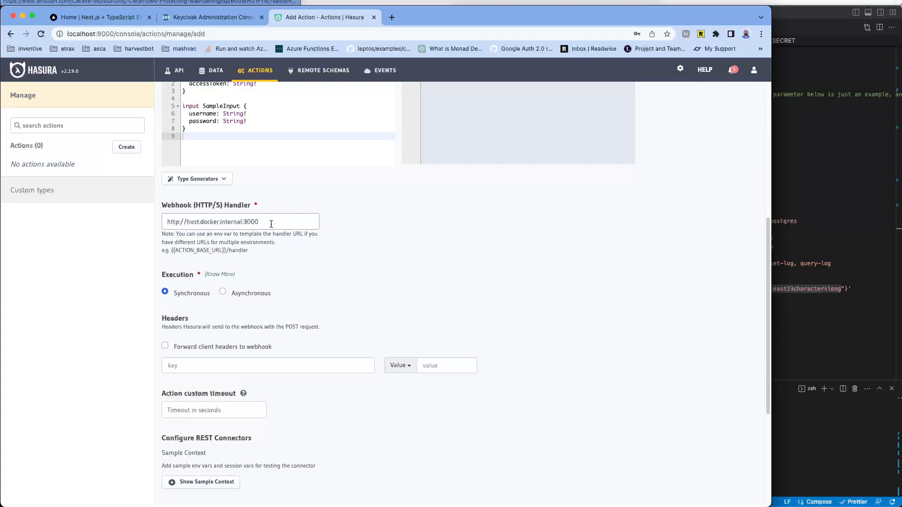
{"action": "scroll", "coordinate": [353, 231], "scroll_direction": "down", "scroll_amount": 3}
{"action": "scroll", "coordinate": [364, 229], "scroll_direction": "down", "scroll_amount": 2}
{"action": "scroll", "coordinate": [321, 192], "scroll_direction": "down", "scroll_amount": 1}
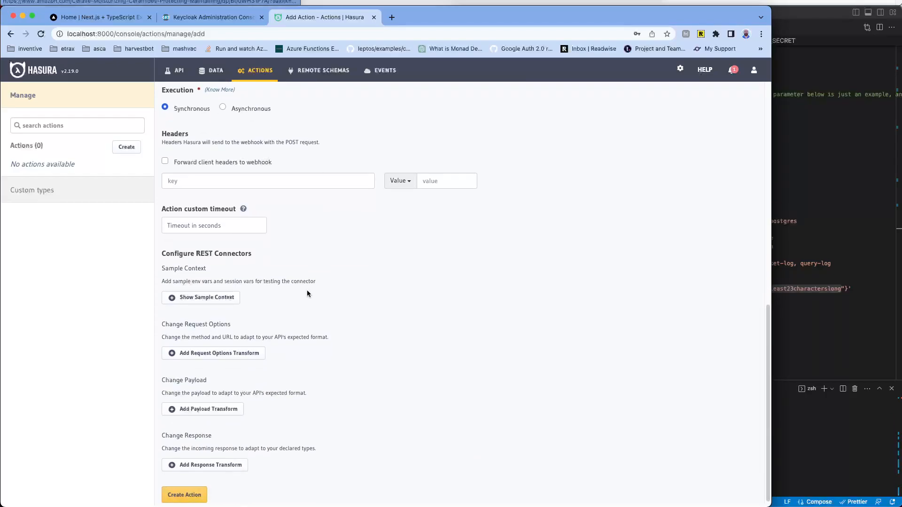
{"action": "scroll", "coordinate": [305, 273], "scroll_direction": "up", "scroll_amount": 12}
{"action": "scroll", "coordinate": [296, 253], "scroll_direction": "down", "scroll_amount": 9}
{"action": "scroll", "coordinate": [306, 226], "scroll_direction": "down", "scroll_amount": 2}
{"action": "scroll", "coordinate": [256, 156], "scroll_direction": "up", "scroll_amount": 2}
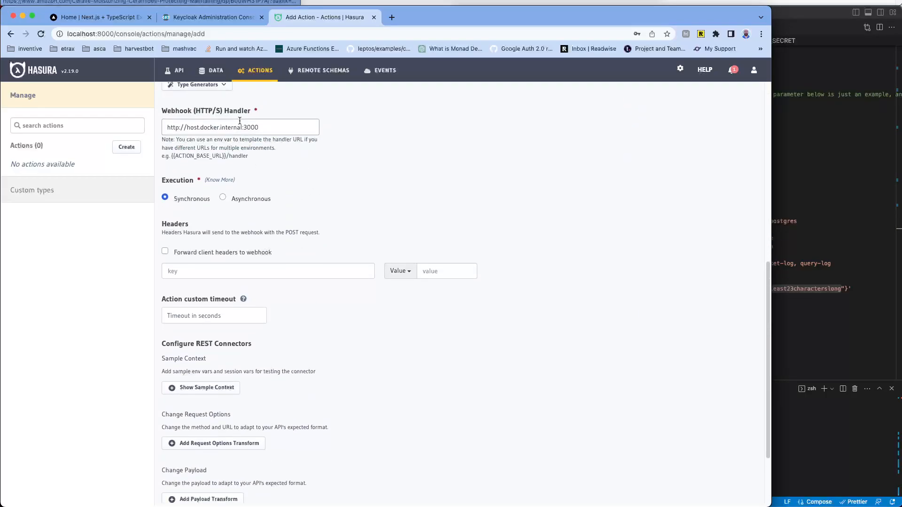
{"action": "scroll", "coordinate": [329, 210], "scroll_direction": "down", "scroll_amount": 2}
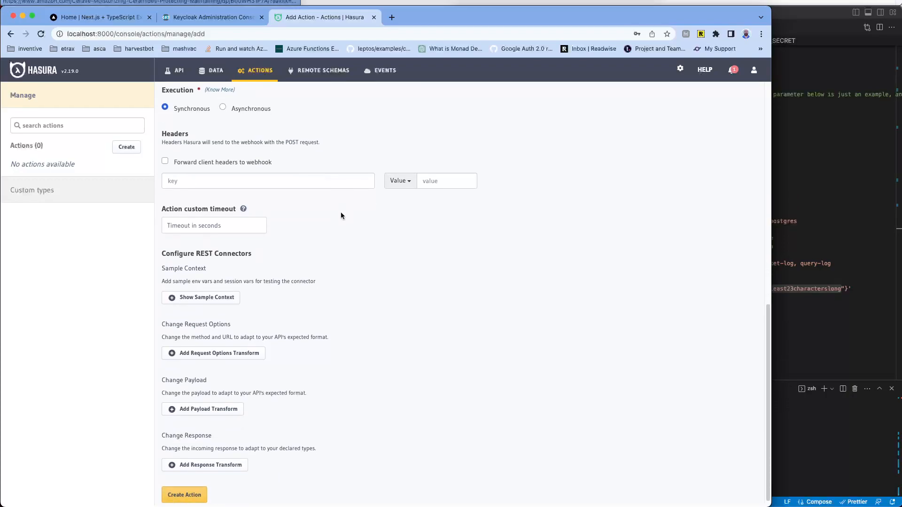
{"action": "left_click", "coordinate": [184, 496]}
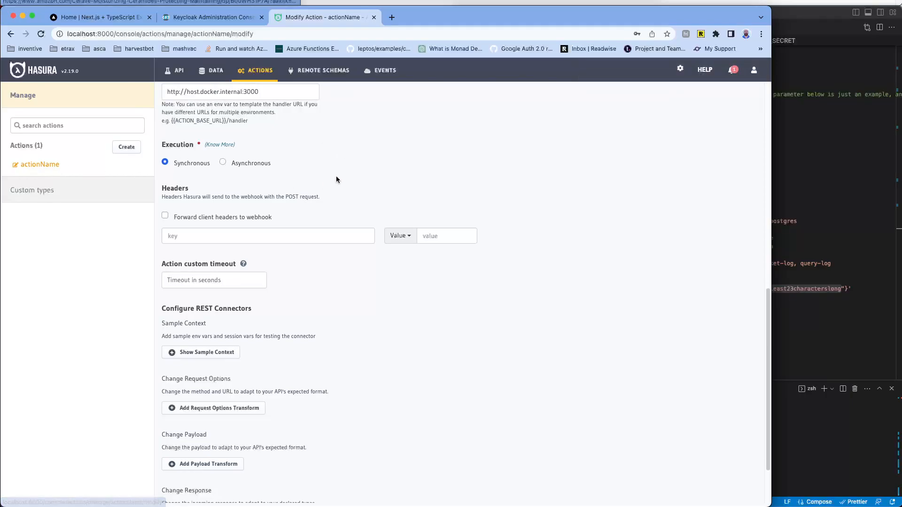
Step: Browse actionName's Relationships, Permissions and Modify tabs, ending on its nodejs-express Codegen template
{"action": "scroll", "coordinate": [346, 170], "scroll_direction": "up", "scroll_amount": 7}
{"action": "scroll", "coordinate": [323, 154], "scroll_direction": "up", "scroll_amount": 3}
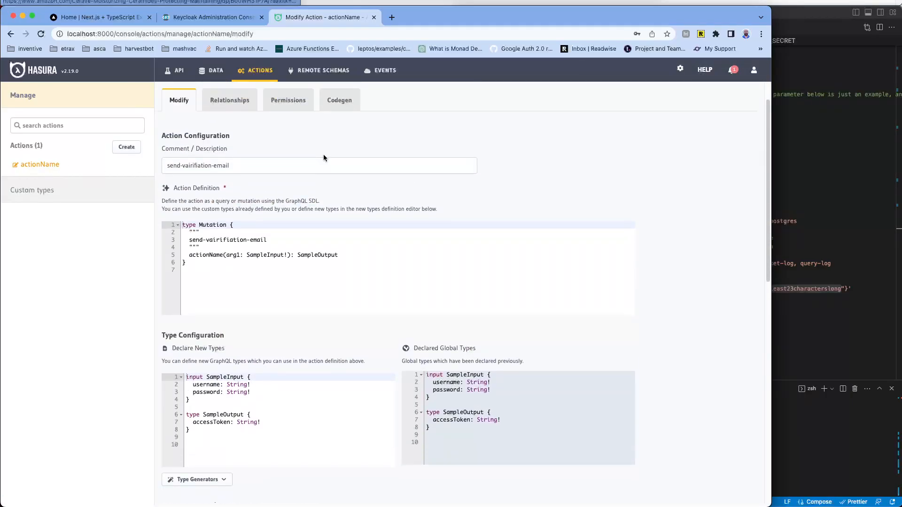
{"action": "left_click", "coordinate": [249, 144]}
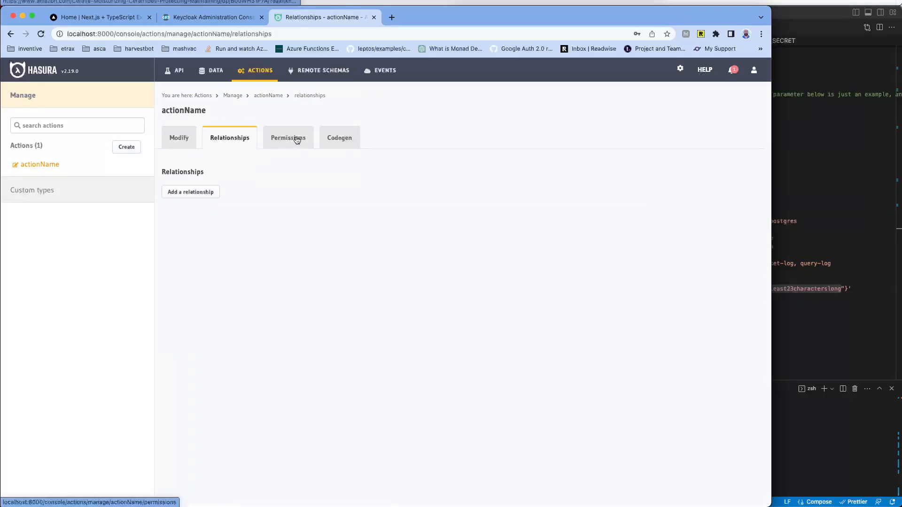
{"action": "left_click", "coordinate": [195, 192]}
{"action": "left_click", "coordinate": [286, 239]}
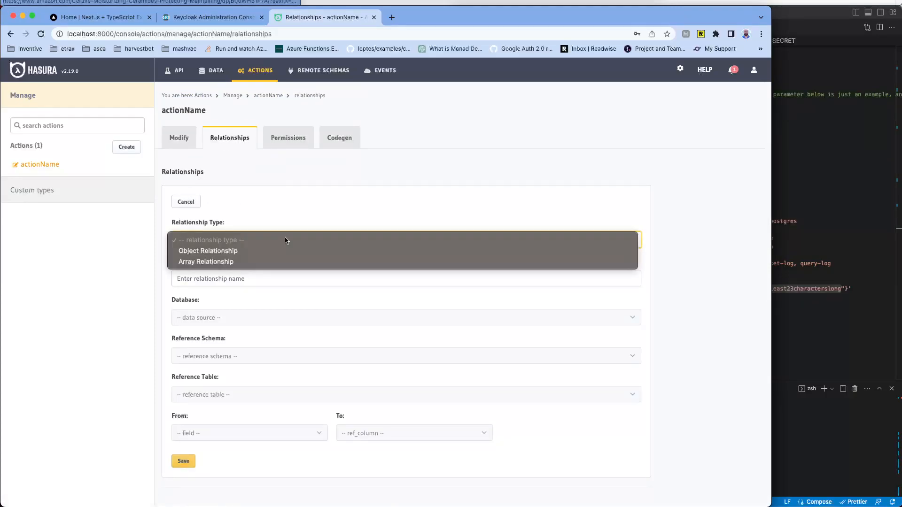
{"action": "left_click", "coordinate": [308, 197]}
{"action": "left_click", "coordinate": [288, 138]}
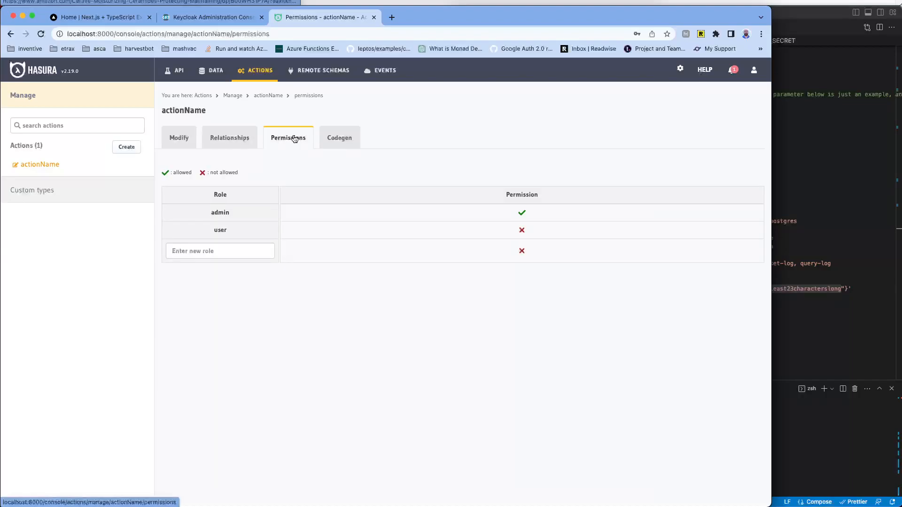
{"action": "left_click", "coordinate": [352, 137]}
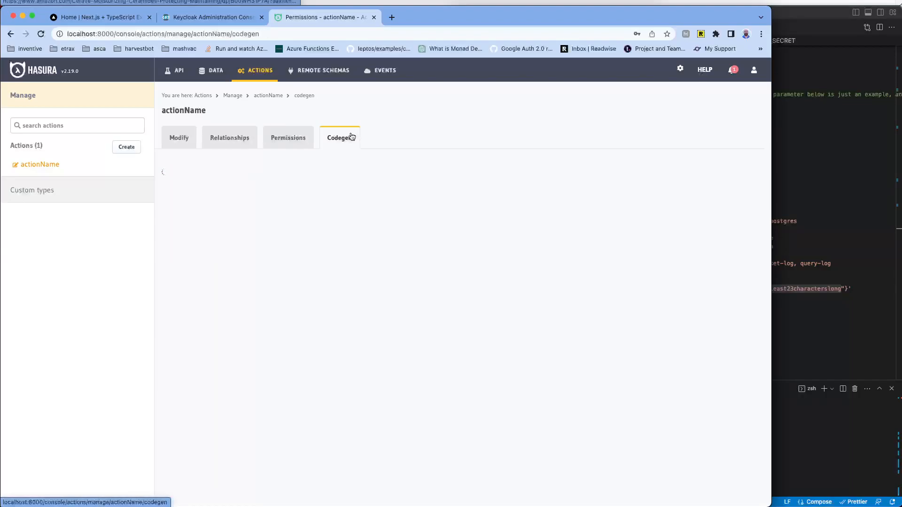
{"action": "left_click", "coordinate": [300, 139]}
{"action": "left_click", "coordinate": [229, 138]}
{"action": "left_click", "coordinate": [178, 138]}
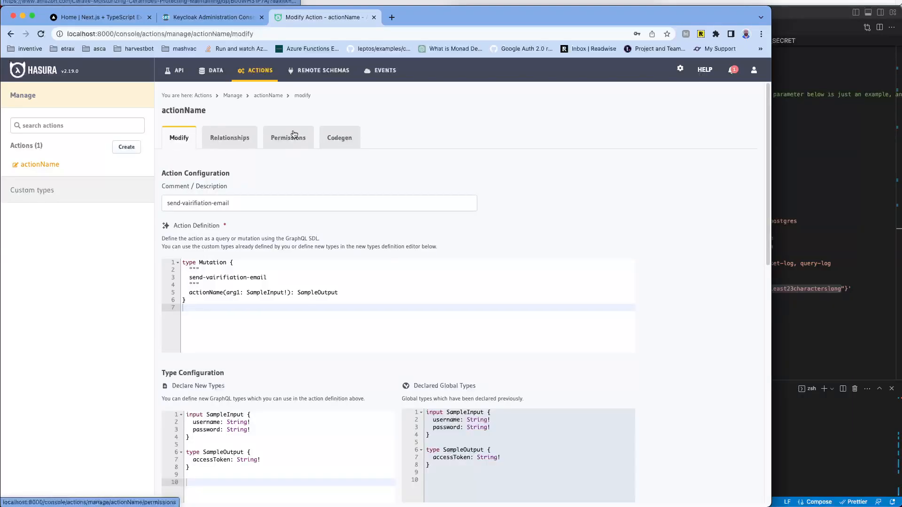
{"action": "left_click", "coordinate": [353, 140]}
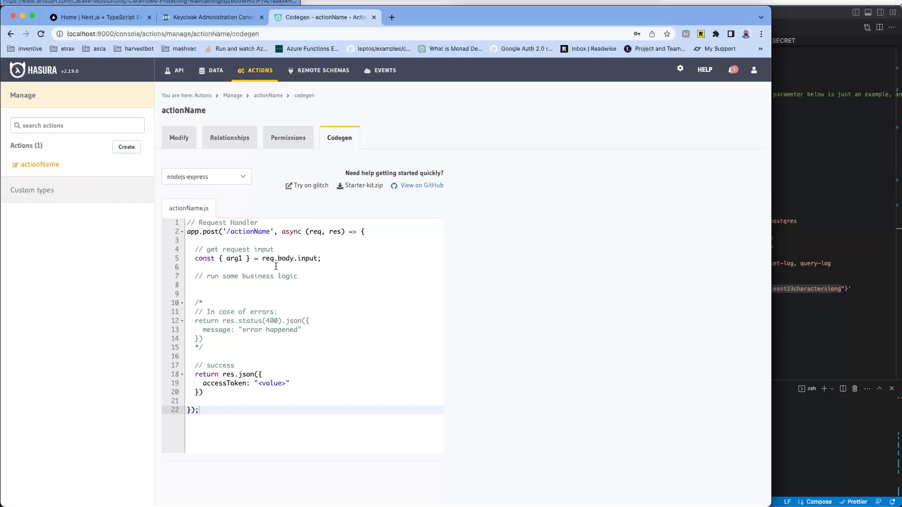
{"action": "left_click_drag", "start_coordinate": [188, 230], "coordinate": [292, 259]}
{"action": "left_click", "coordinate": [278, 240]}
{"action": "left_click", "coordinate": [247, 232]}
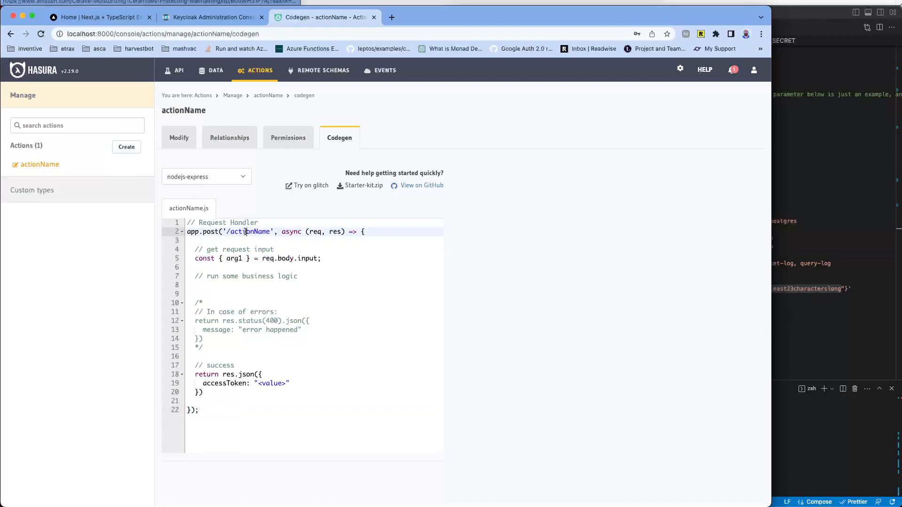
{"action": "double_click", "coordinate": [246, 231]}
{"action": "left_click", "coordinate": [336, 266]}
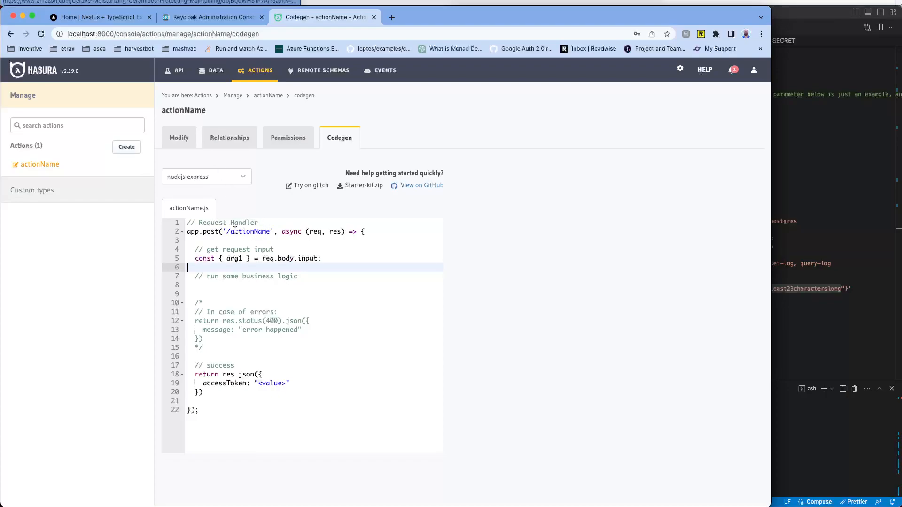
{"action": "left_click_drag", "start_coordinate": [235, 231], "coordinate": [257, 233]}
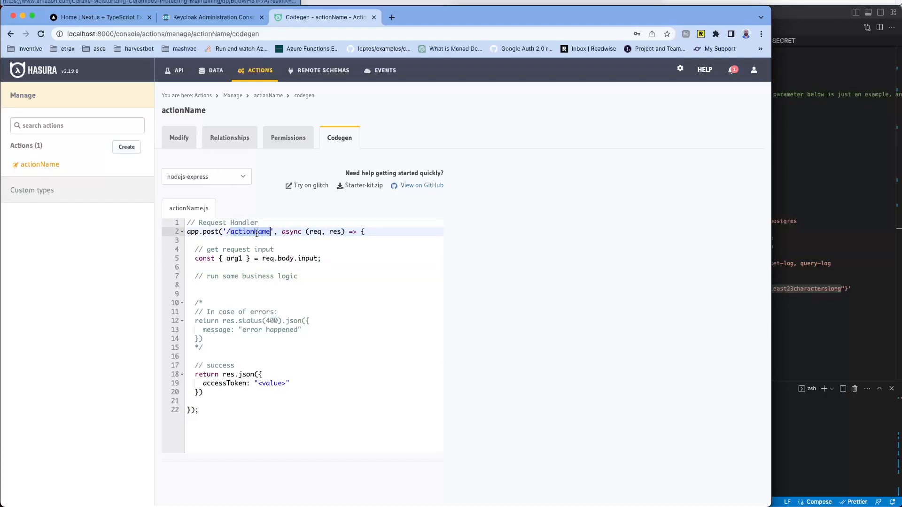
{"action": "left_click", "coordinate": [275, 260]}
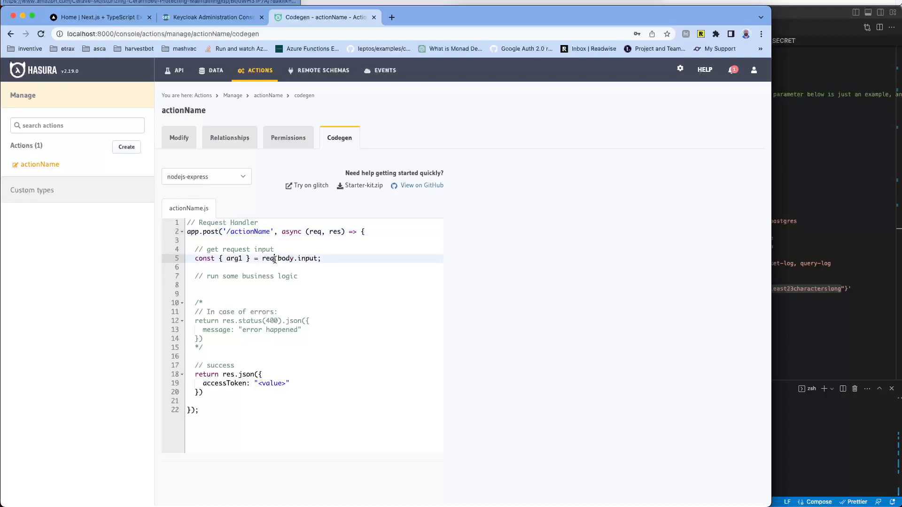
{"action": "left_click", "coordinate": [254, 263]}
{"action": "left_click_drag", "start_coordinate": [255, 259], "coordinate": [316, 262]}
{"action": "left_click", "coordinate": [314, 259]}
Step: Revisit the public schema, Actions overview and actionName's Relationships, Permissions and Codegen tabs
{"action": "left_click", "coordinate": [205, 76]}
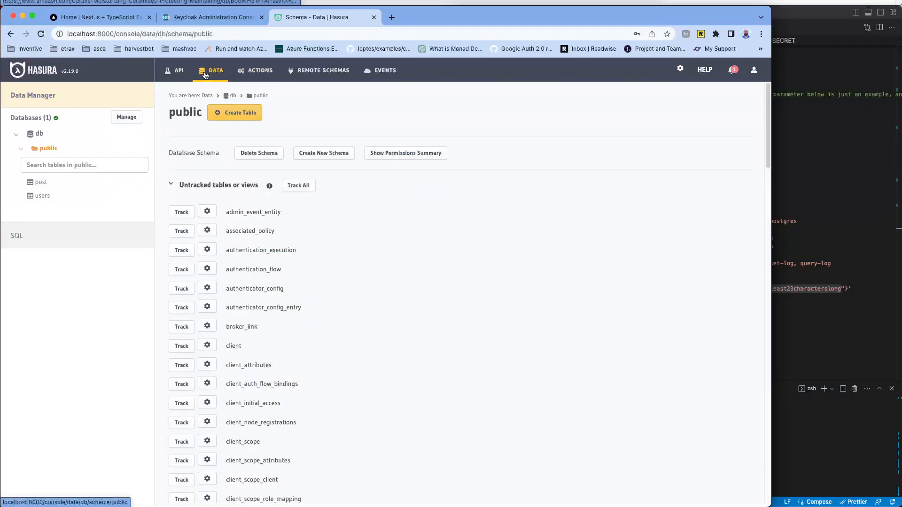
{"action": "left_click", "coordinate": [252, 77]}
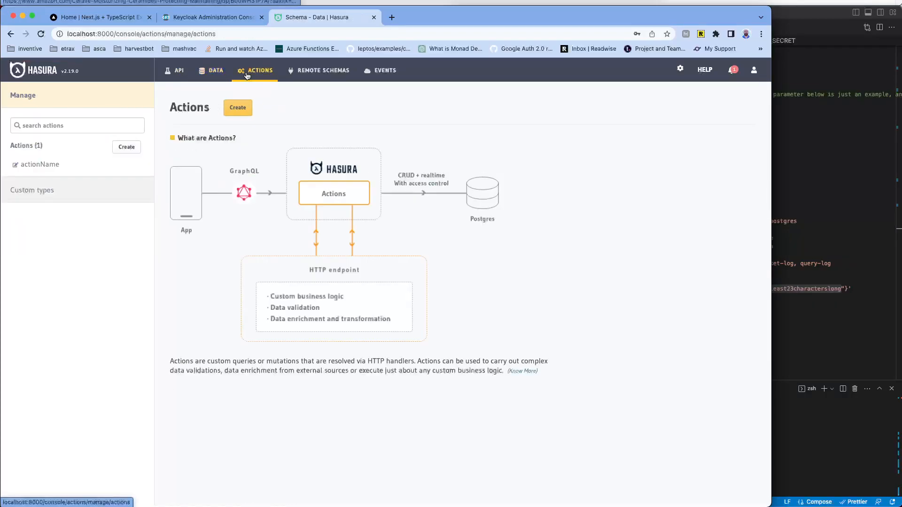
{"action": "left_click", "coordinate": [42, 165]}
{"action": "scroll", "coordinate": [347, 176], "scroll_direction": "down", "scroll_amount": 15}
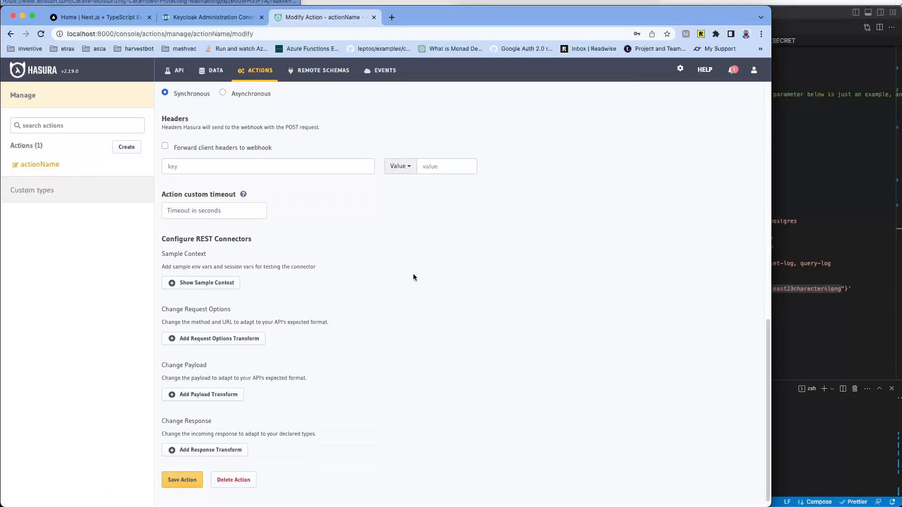
{"action": "scroll", "coordinate": [413, 273], "scroll_direction": "up", "scroll_amount": 15}
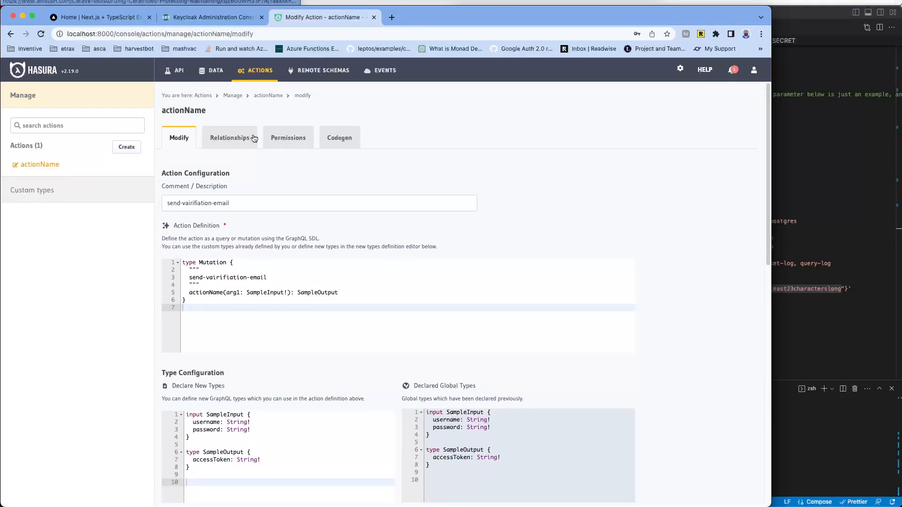
{"action": "left_click", "coordinate": [253, 137]}
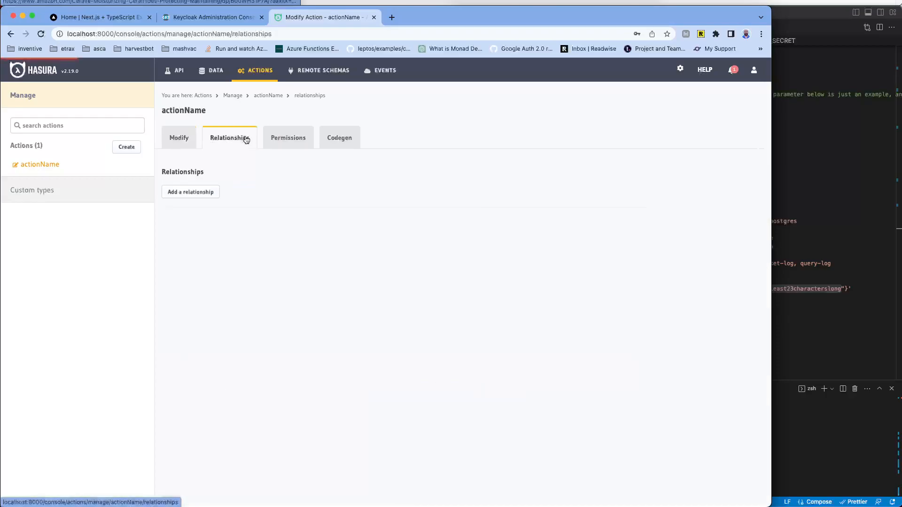
{"action": "left_click", "coordinate": [282, 141]}
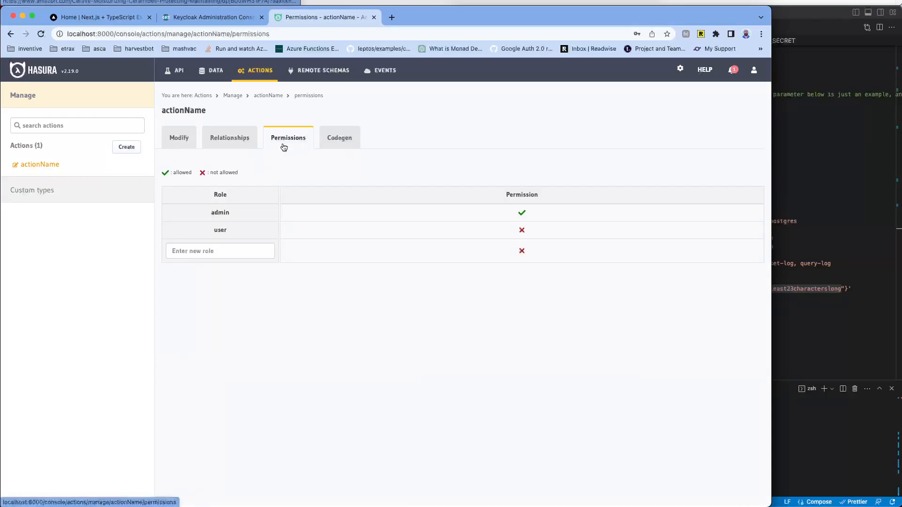
{"action": "left_click", "coordinate": [341, 137]}
{"action": "left_click", "coordinate": [305, 141]}
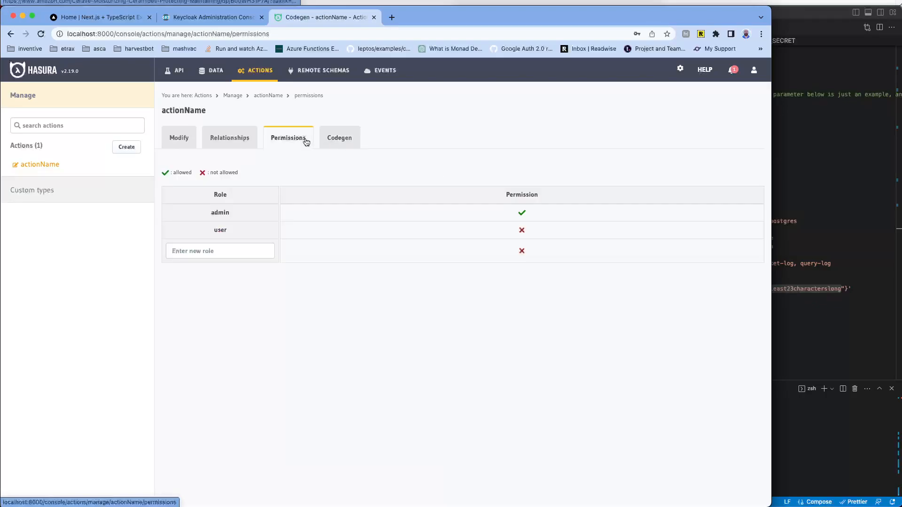
{"action": "left_click", "coordinate": [180, 138]}
Step: Scroll through actionName's Modify page, then go to the empty Event Triggers section
{"action": "scroll", "coordinate": [291, 237], "scroll_direction": "down", "scroll_amount": 2}
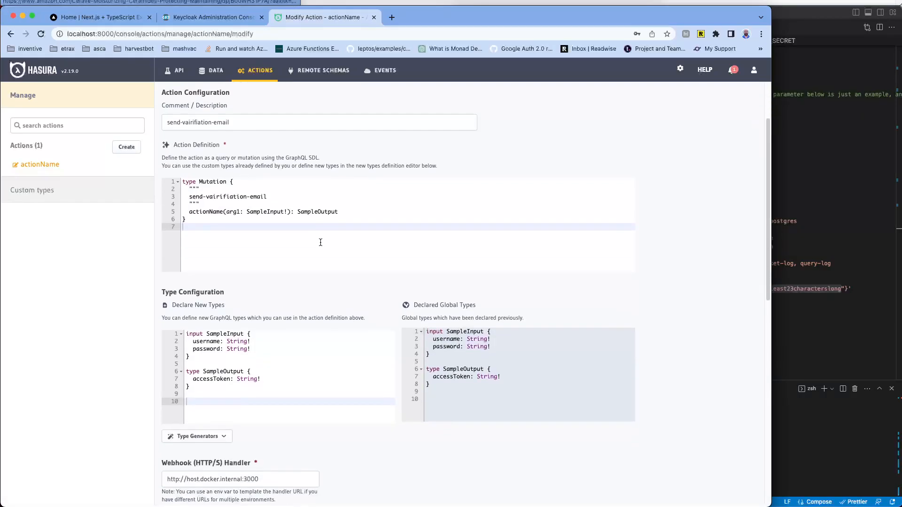
{"action": "scroll", "coordinate": [320, 243], "scroll_direction": "down", "scroll_amount": 9}
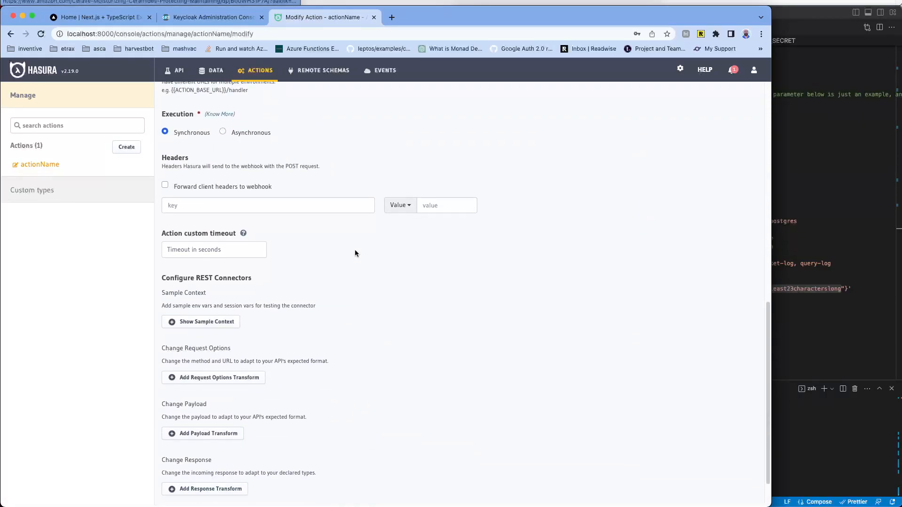
{"action": "scroll", "coordinate": [354, 254], "scroll_direction": "down", "scroll_amount": 1}
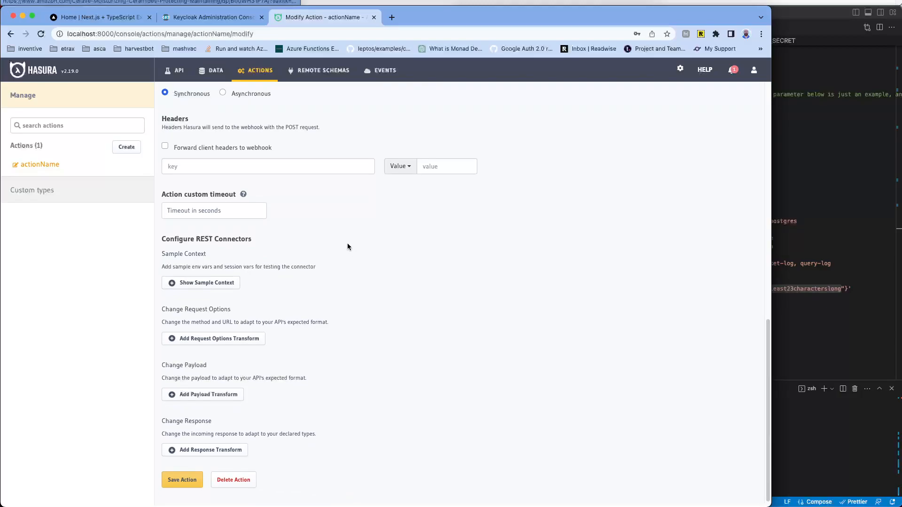
{"action": "scroll", "coordinate": [342, 238], "scroll_direction": "up", "scroll_amount": 8}
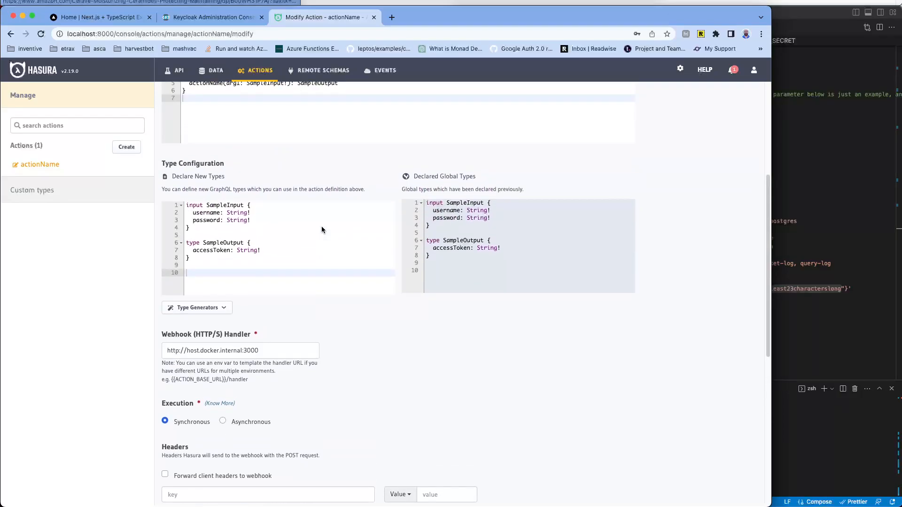
{"action": "scroll", "coordinate": [321, 229], "scroll_direction": "up", "scroll_amount": 5}
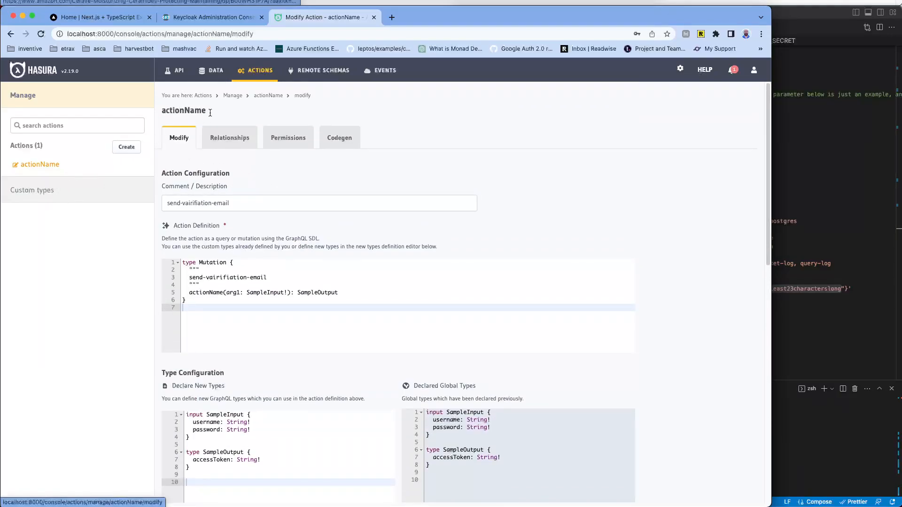
{"action": "left_click", "coordinate": [382, 74]}
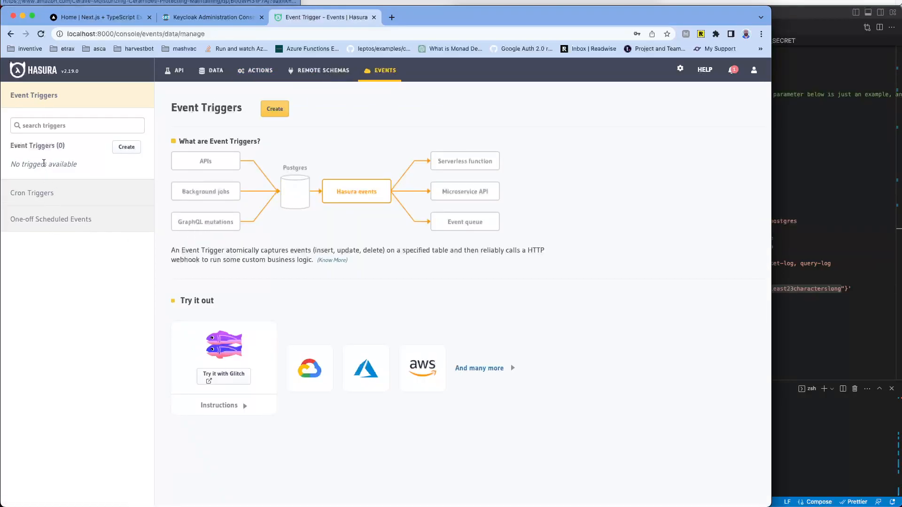
Step: Revisit the Actions overview, the actionName action and the db public schema overview
{"action": "left_click", "coordinate": [126, 147]}
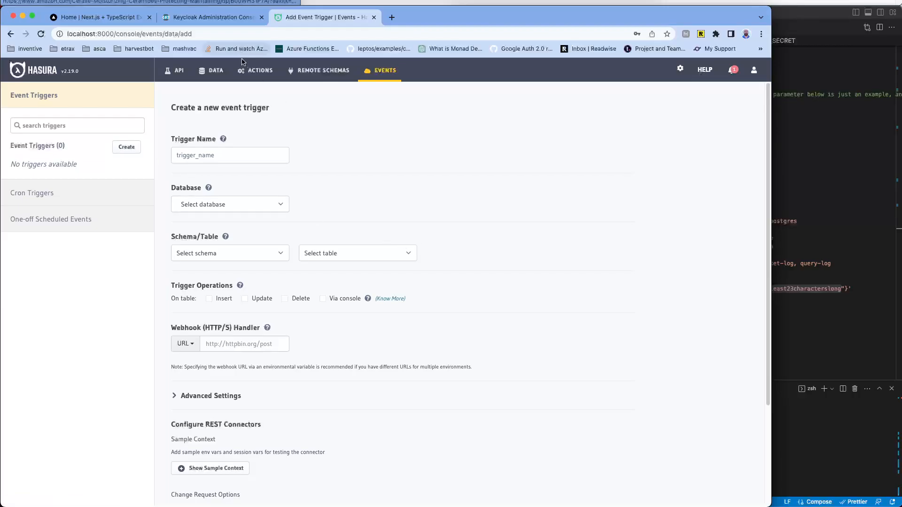
{"action": "left_click", "coordinate": [255, 70]}
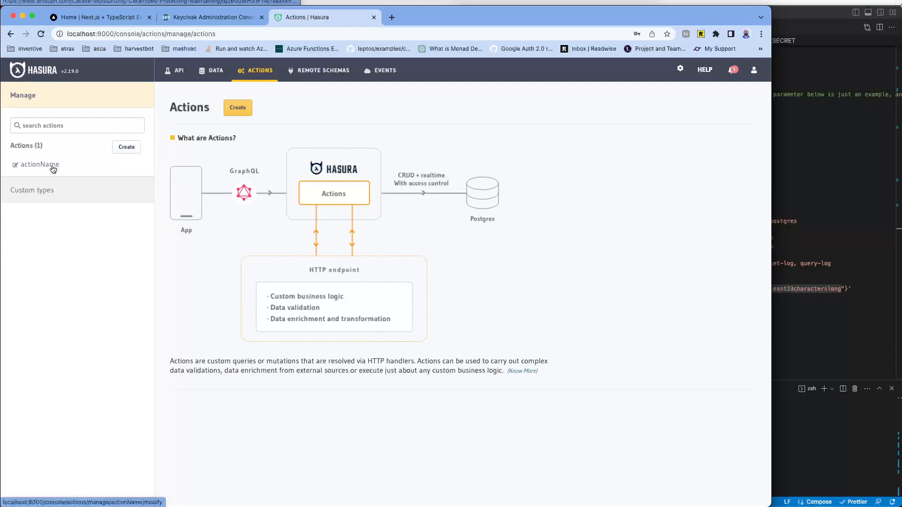
{"action": "left_click", "coordinate": [387, 75]}
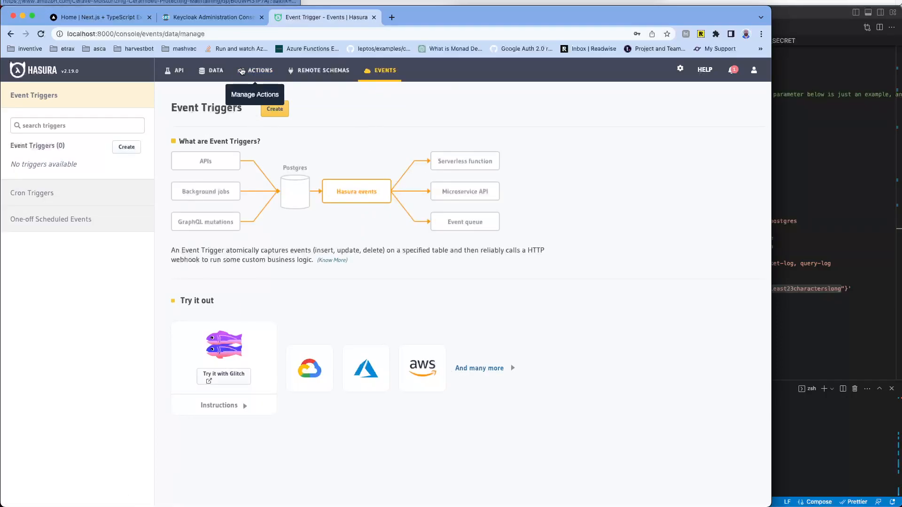
{"action": "left_click", "coordinate": [215, 71]}
{"action": "left_click", "coordinate": [249, 71]}
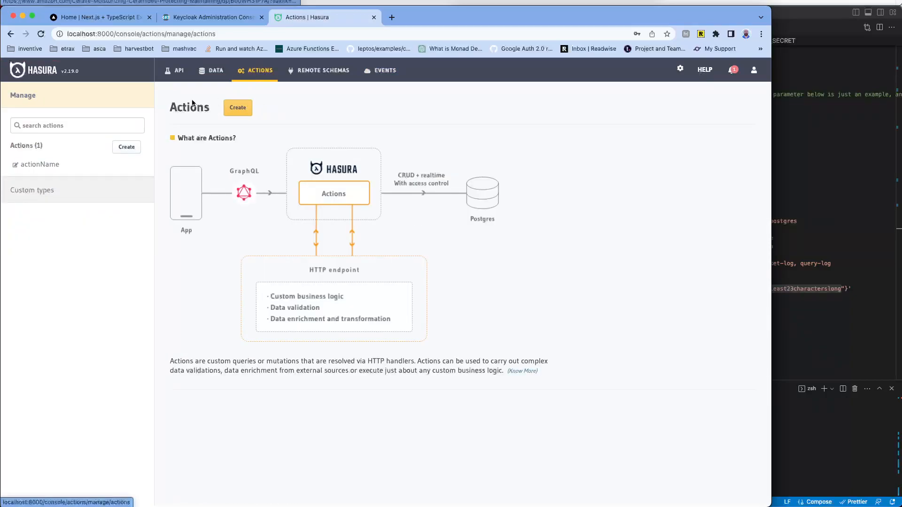
{"action": "left_click", "coordinate": [48, 165]}
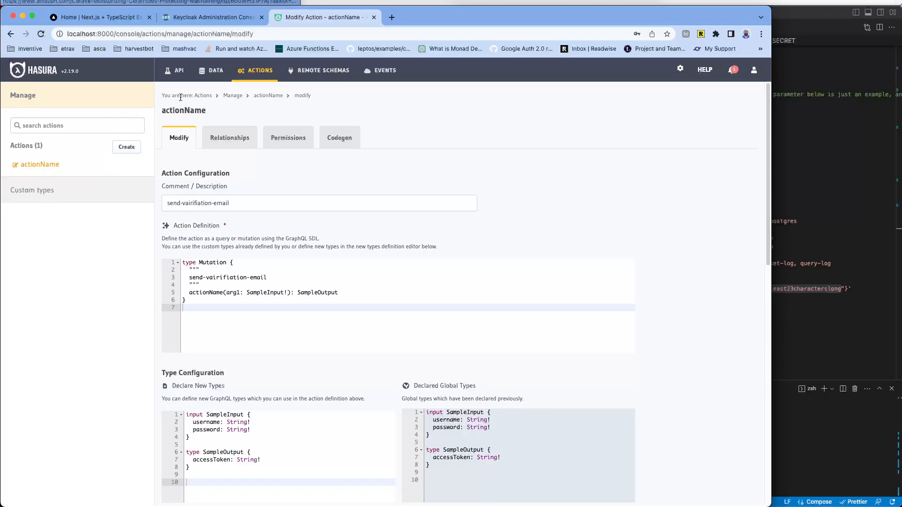
{"action": "left_click", "coordinate": [224, 74]}
{"action": "left_click", "coordinate": [249, 71]}
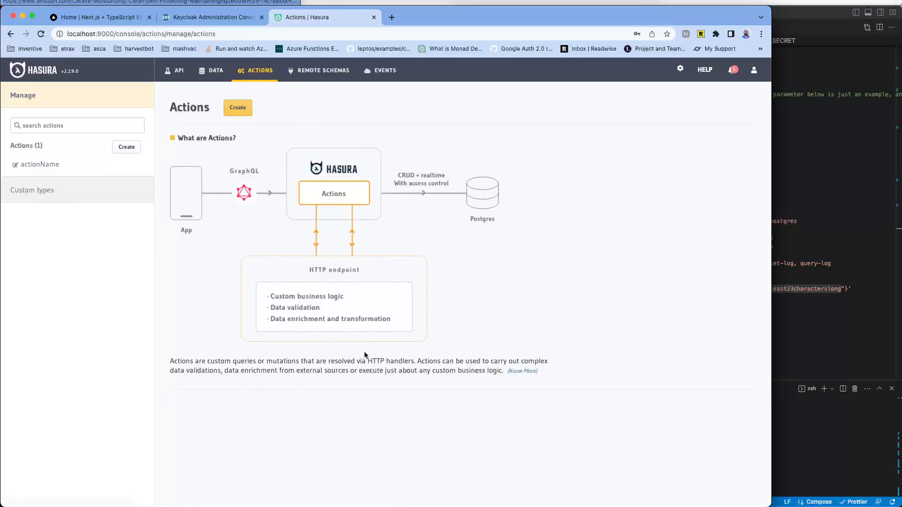
Step: Highlight part of the Actions description, then begin a new event trigger under Event Triggers
{"action": "left_click_drag", "start_coordinate": [202, 361], "coordinate": [502, 371]}
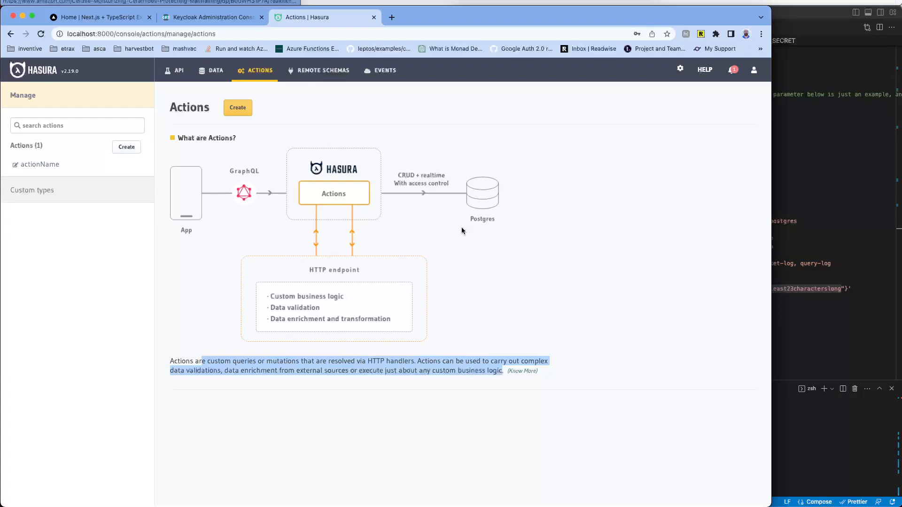
{"action": "left_click_drag", "start_coordinate": [306, 310], "coordinate": [324, 315]}
{"action": "left_click", "coordinate": [384, 71]}
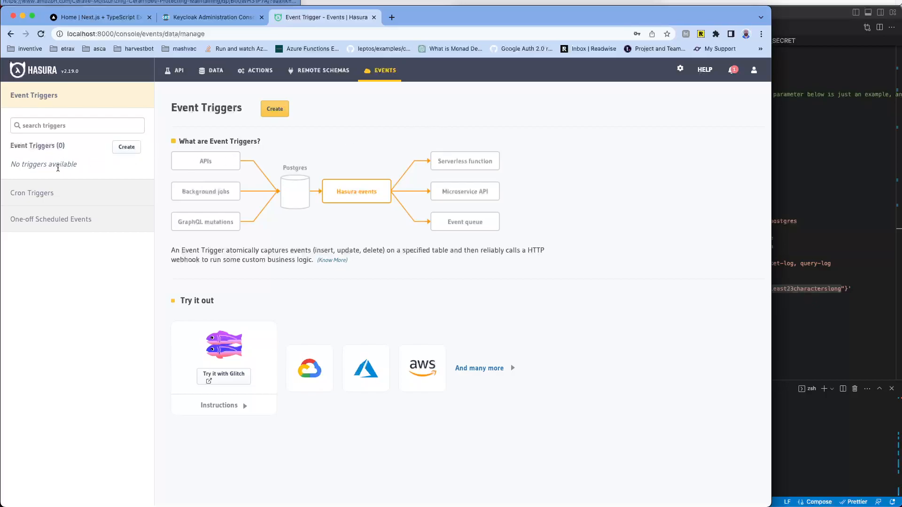
{"action": "left_click", "coordinate": [123, 147]}
Step: Name the trigger 'update-email' on db's public.users table, firing on Update operations
{"action": "left_click", "coordinate": [190, 156]}
{"action": "type", "text": "upda"}
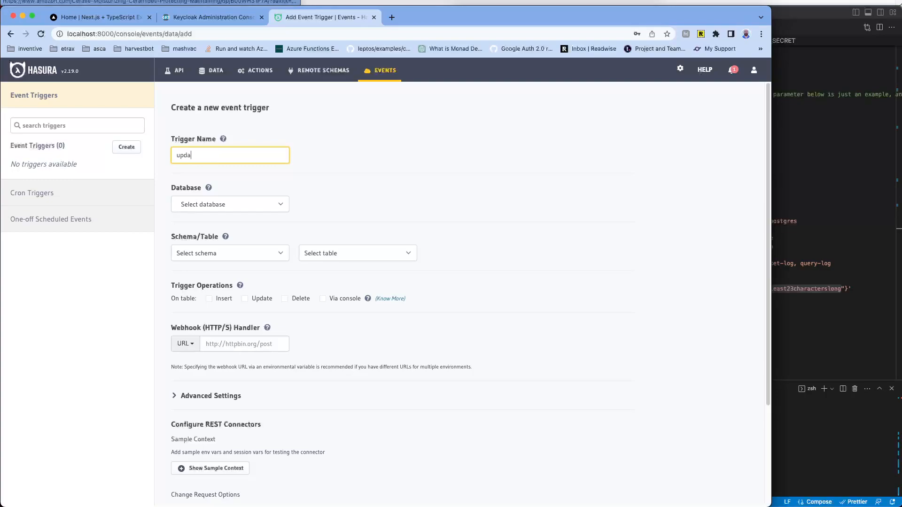
{"action": "type", "text": "te-email"}
{"action": "left_click", "coordinate": [232, 204]}
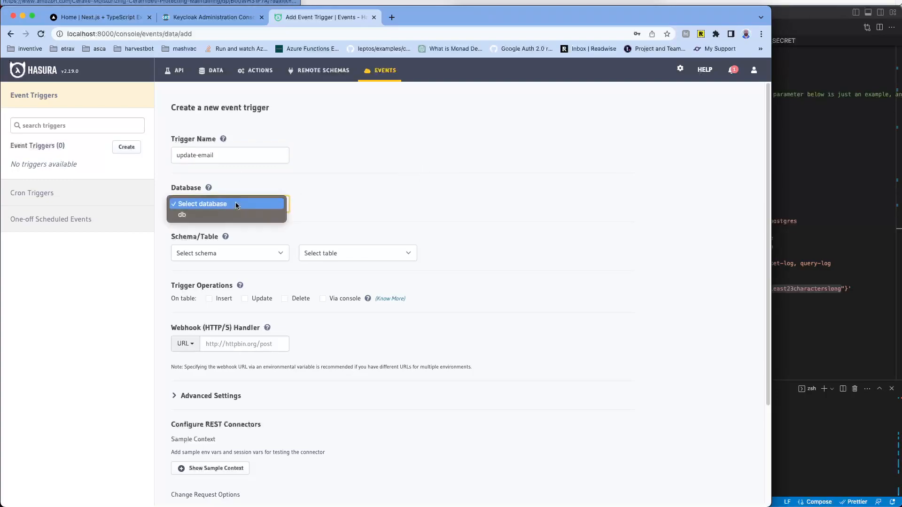
{"action": "left_click", "coordinate": [232, 214]}
{"action": "left_click", "coordinate": [263, 247]}
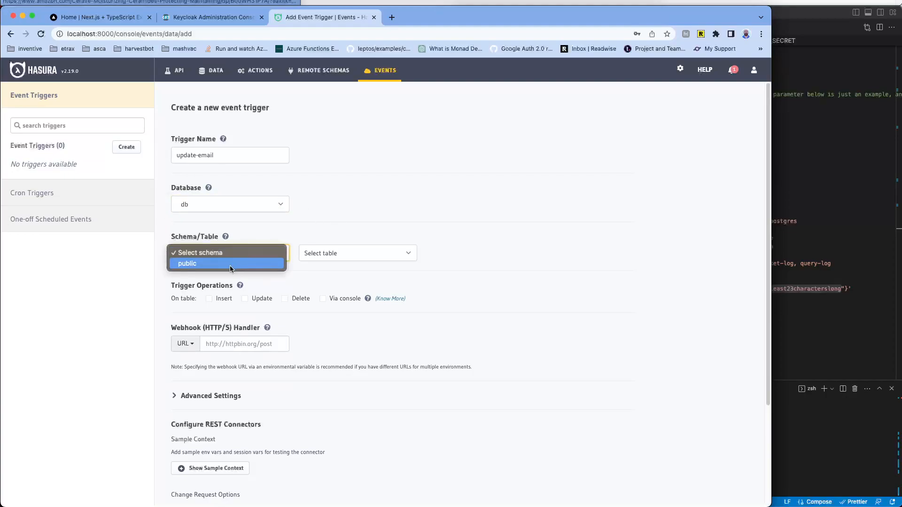
{"action": "left_click", "coordinate": [232, 264]}
{"action": "left_click", "coordinate": [356, 253]}
{"action": "left_click", "coordinate": [328, 274]}
{"action": "scroll", "coordinate": [402, 294], "scroll_direction": "down", "scroll_amount": 3}
{"action": "left_click", "coordinate": [261, 224]}
{"action": "scroll", "coordinate": [425, 234], "scroll_direction": "down", "scroll_amount": 1}
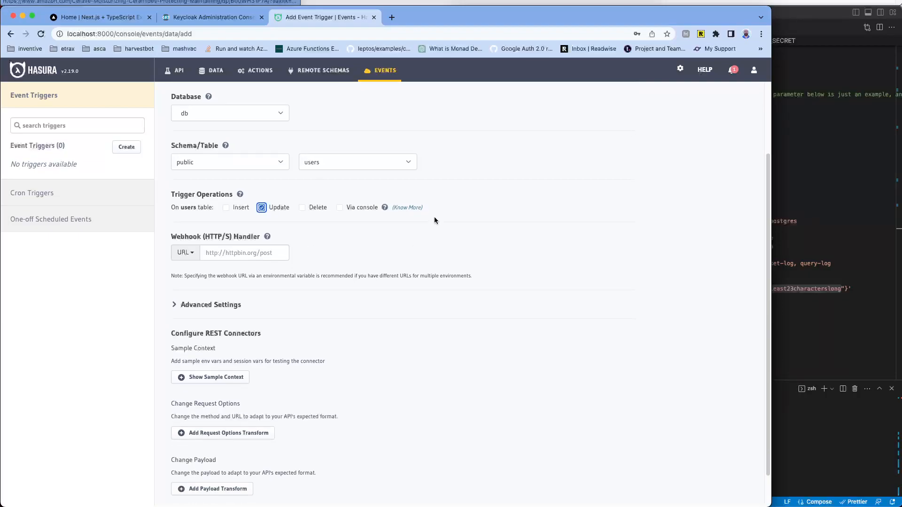
{"action": "scroll", "coordinate": [350, 261], "scroll_direction": "down", "scroll_amount": 2}
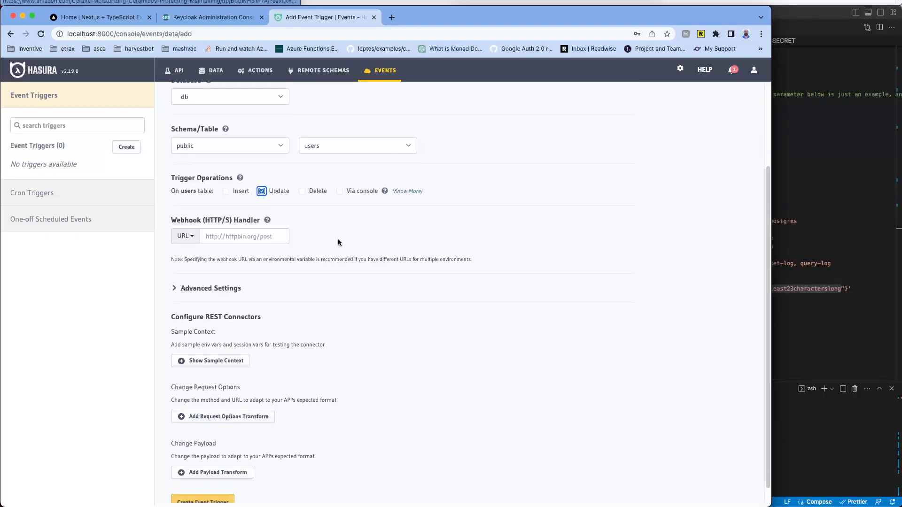
{"action": "left_click", "coordinate": [229, 224]}
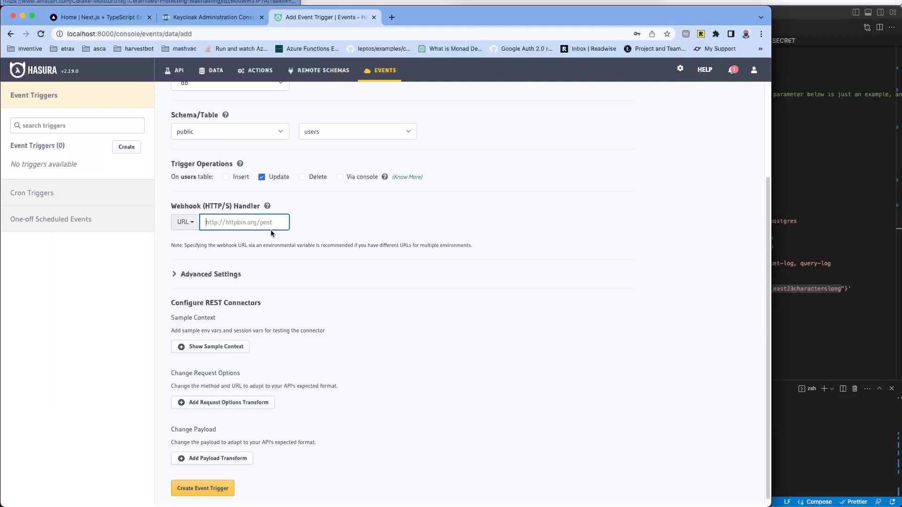
{"action": "type", "text": "http"}
{"action": "type", "text": "://waht"}
{"action": "key", "text": "BackSpace"}
{"action": "key", "text": "BackSpace"}
{"action": "key", "text": "BackSpace"}
{"action": "type", "text": "localhost:3000/"}
{"action": "left_click", "coordinate": [328, 247]}
{"action": "scroll", "coordinate": [444, 211], "scroll_direction": "down", "scroll_amount": 1}
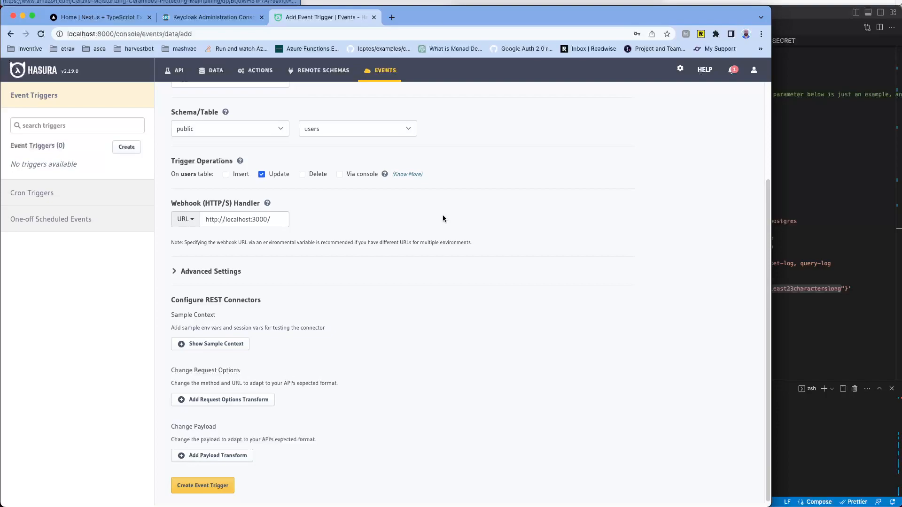
{"action": "scroll", "coordinate": [430, 200], "scroll_direction": "up", "scroll_amount": 5}
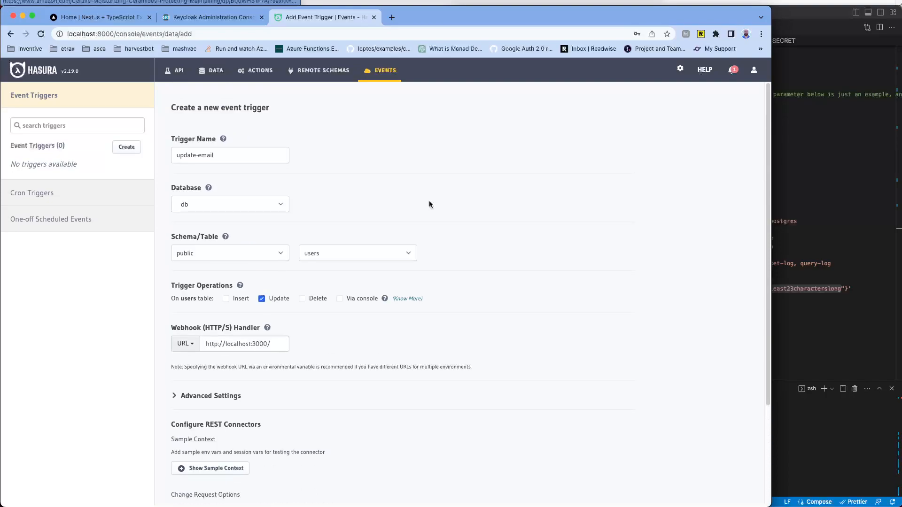
{"action": "triple_click", "coordinate": [195, 157]}
Step: Save the update-email trigger with Create Event Trigger so it appears under db
{"action": "scroll", "coordinate": [421, 212], "scroll_direction": "down", "scroll_amount": 4}
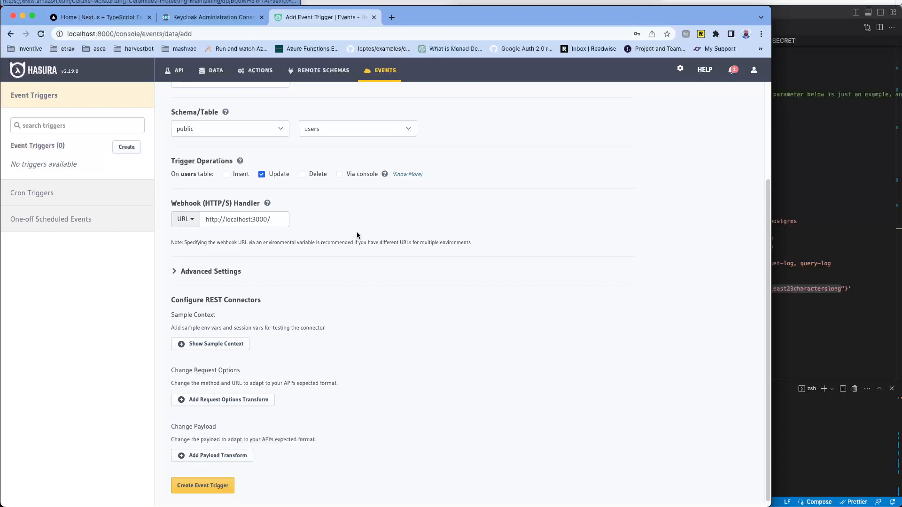
{"action": "scroll", "coordinate": [385, 261], "scroll_direction": "up", "scroll_amount": 3}
{"action": "scroll", "coordinate": [313, 154], "scroll_direction": "down", "scroll_amount": 3}
{"action": "left_click", "coordinate": [203, 486]}
{"action": "scroll", "coordinate": [472, 220], "scroll_direction": "up", "scroll_amount": 3}
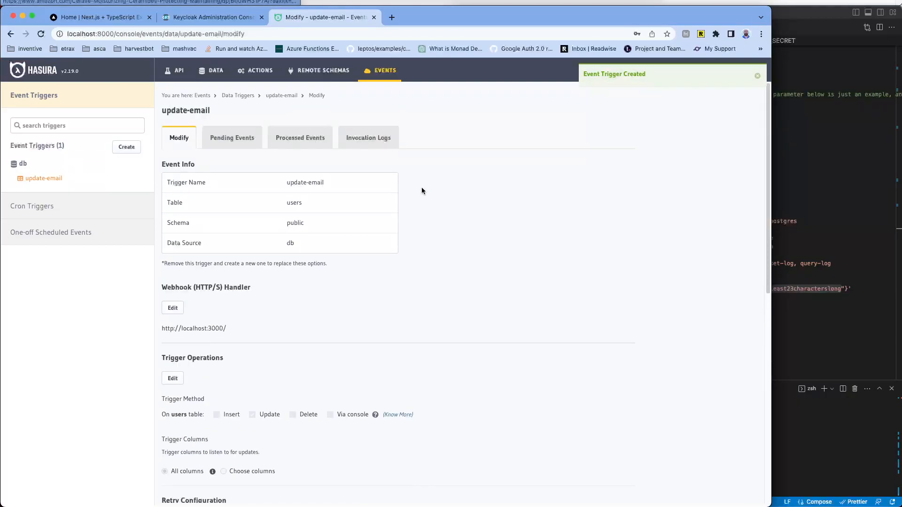
Step: Browse Cron Triggers, One-off Scheduled Events, settings, Remote Schemas, Actions and the db public schema
{"action": "left_click", "coordinate": [32, 207]}
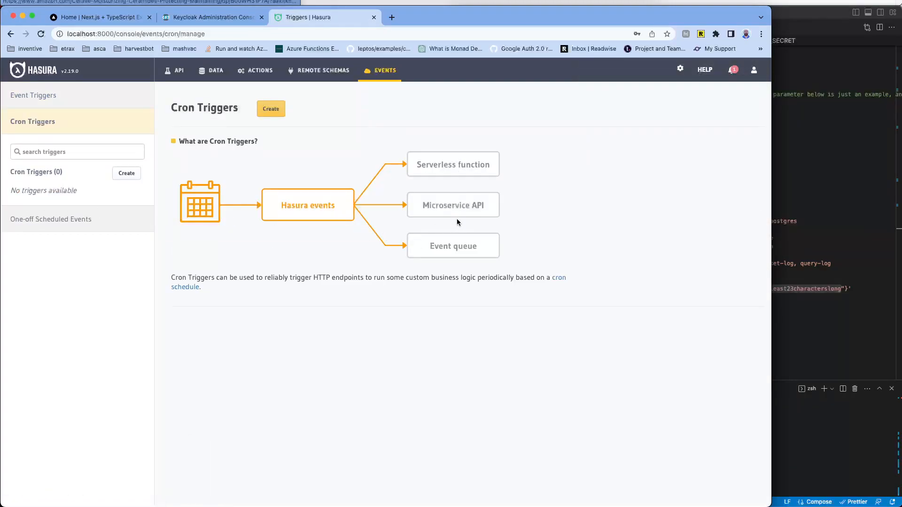
{"action": "left_click", "coordinate": [47, 220]}
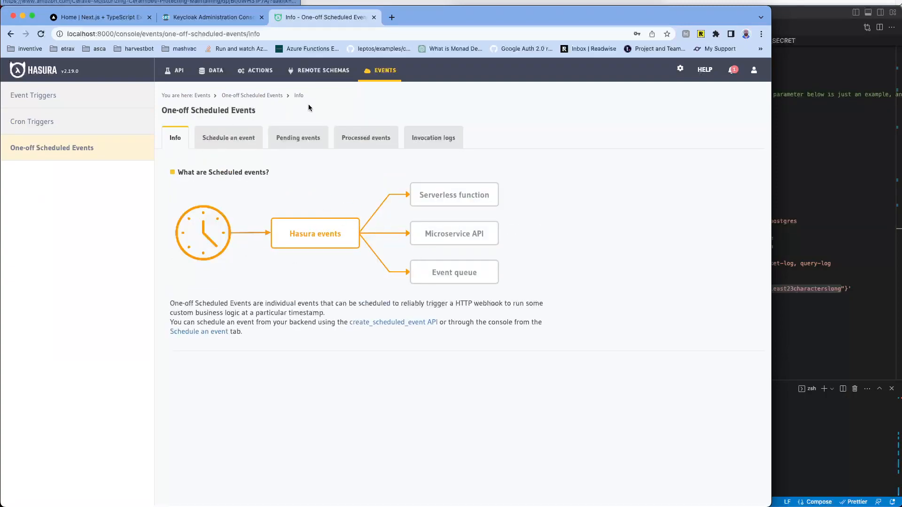
{"action": "left_click", "coordinate": [681, 69]}
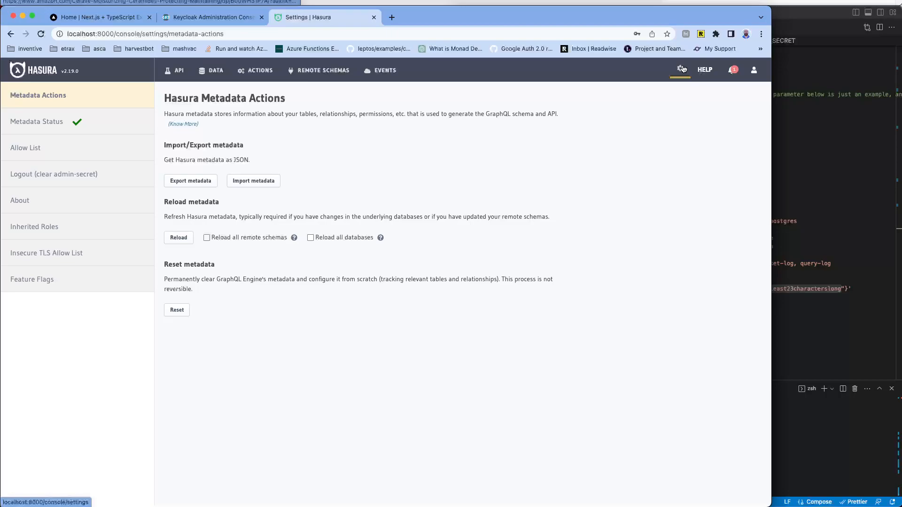
{"action": "left_click", "coordinate": [386, 72]}
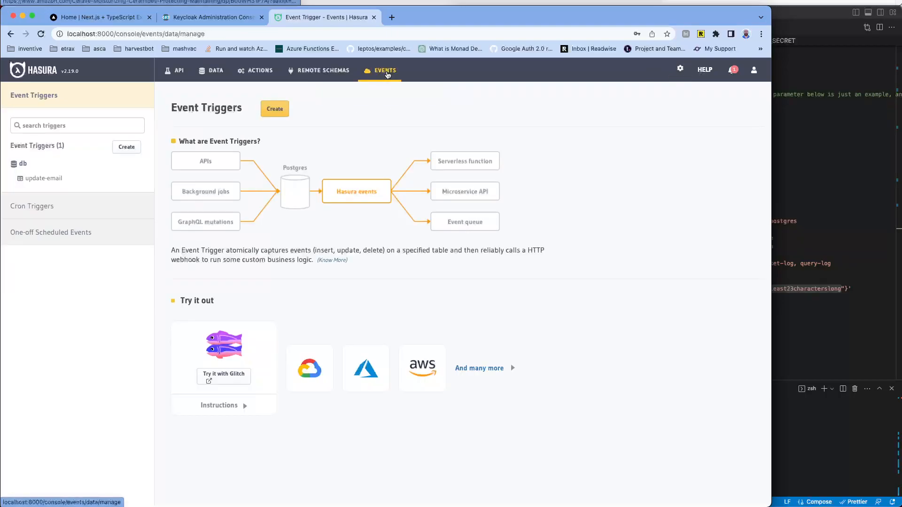
{"action": "left_click", "coordinate": [321, 71]}
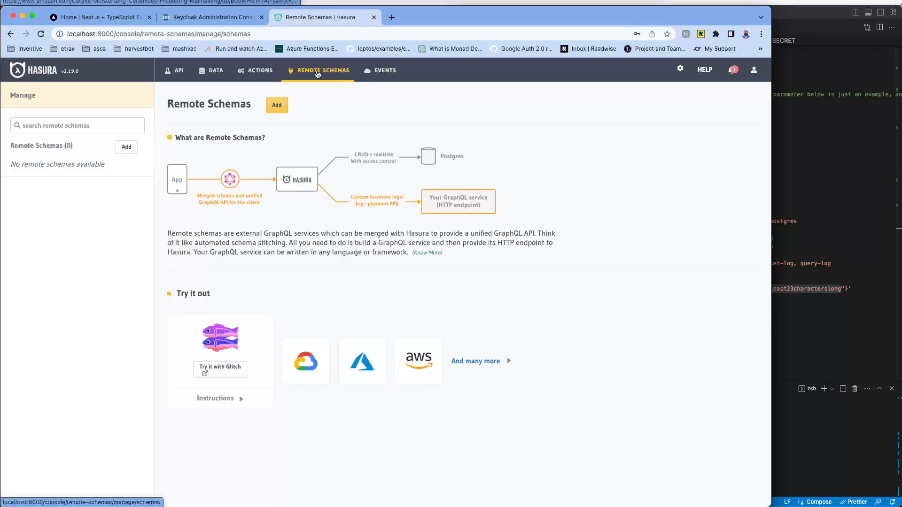
{"action": "left_click", "coordinate": [276, 75]}
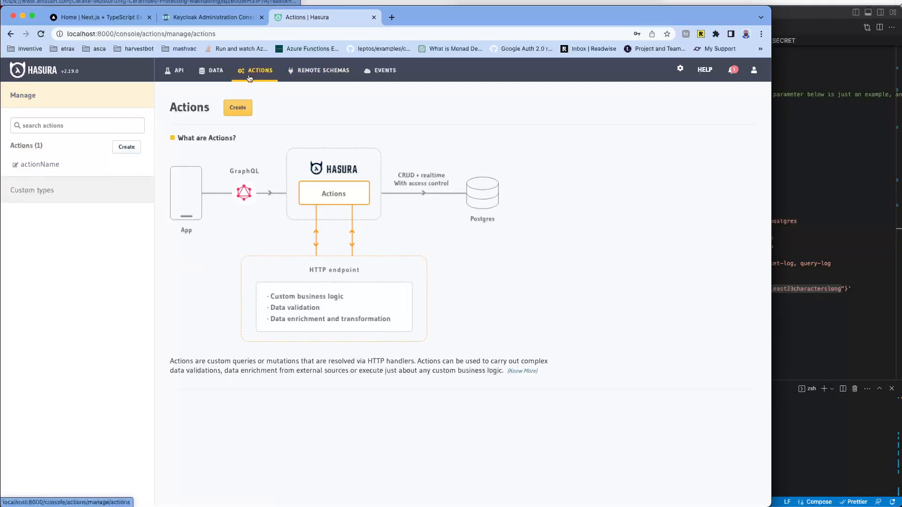
{"action": "left_click", "coordinate": [217, 77]}
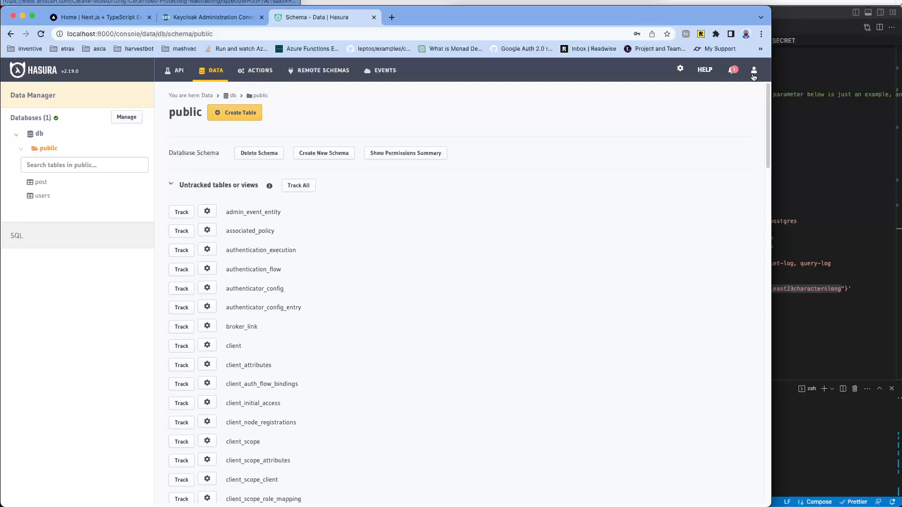
Step: Look through settings pages like feature flags, inherited roles and TLS allow list, then return to db's public schema
{"action": "left_click", "coordinate": [682, 71]}
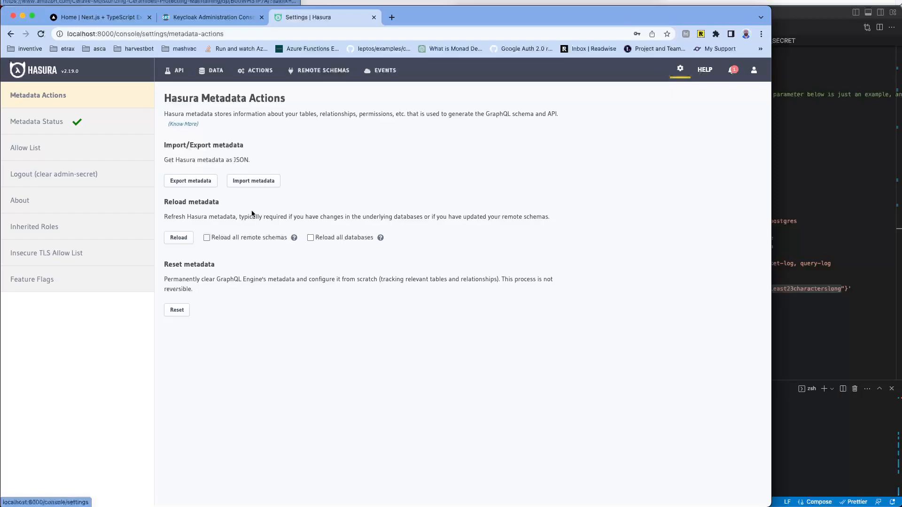
{"action": "left_click", "coordinate": [21, 281]}
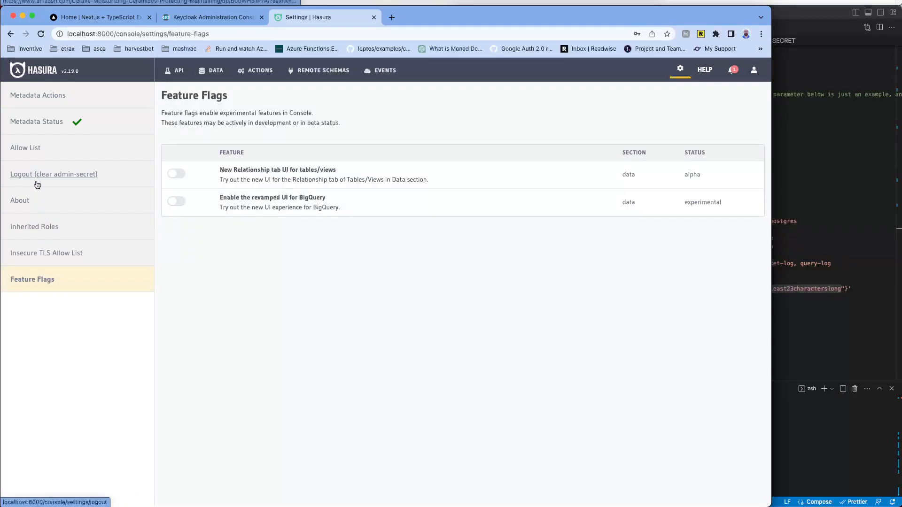
{"action": "left_click", "coordinate": [36, 122]}
{"action": "left_click", "coordinate": [37, 107]}
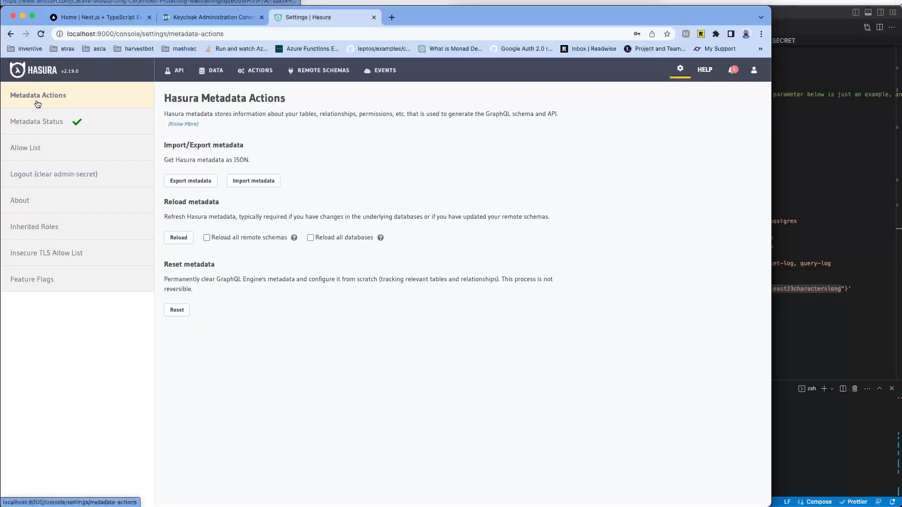
{"action": "left_click", "coordinate": [37, 175]}
{"action": "left_click", "coordinate": [21, 201]}
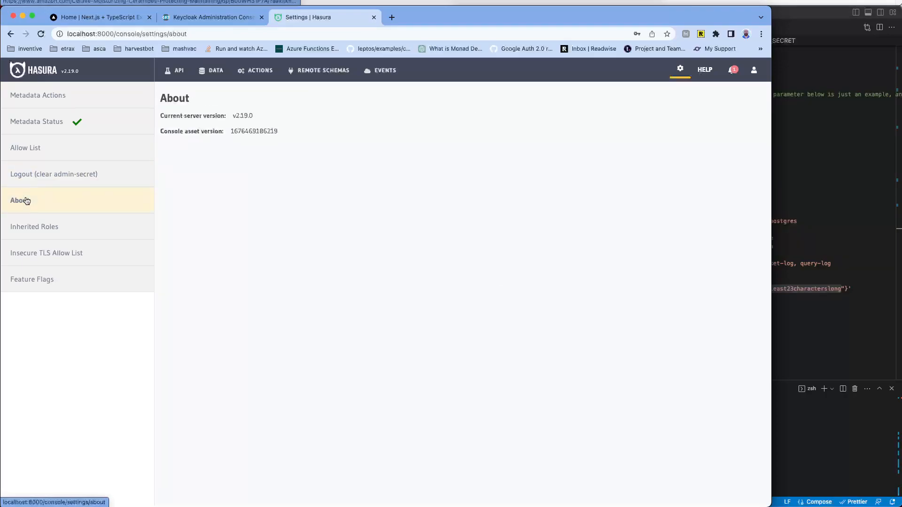
{"action": "left_click", "coordinate": [36, 229]}
{"action": "left_click", "coordinate": [46, 254]}
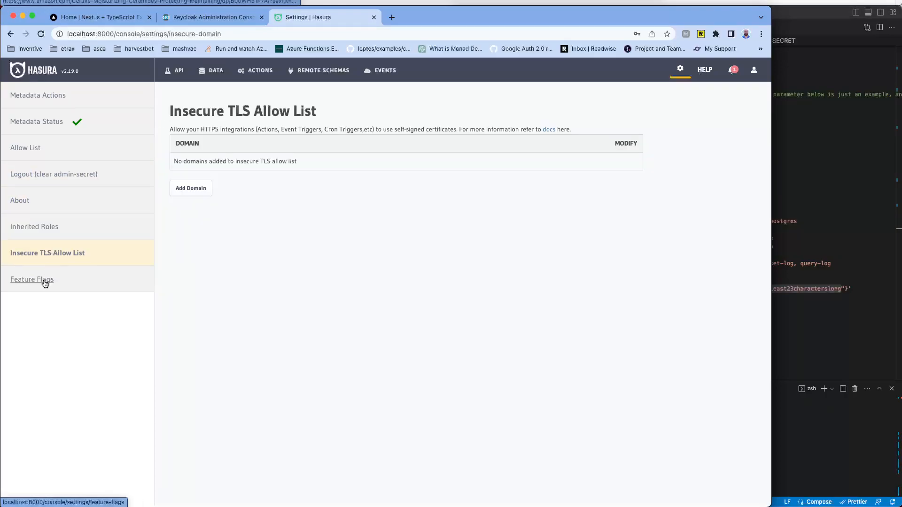
{"action": "left_click", "coordinate": [43, 280]}
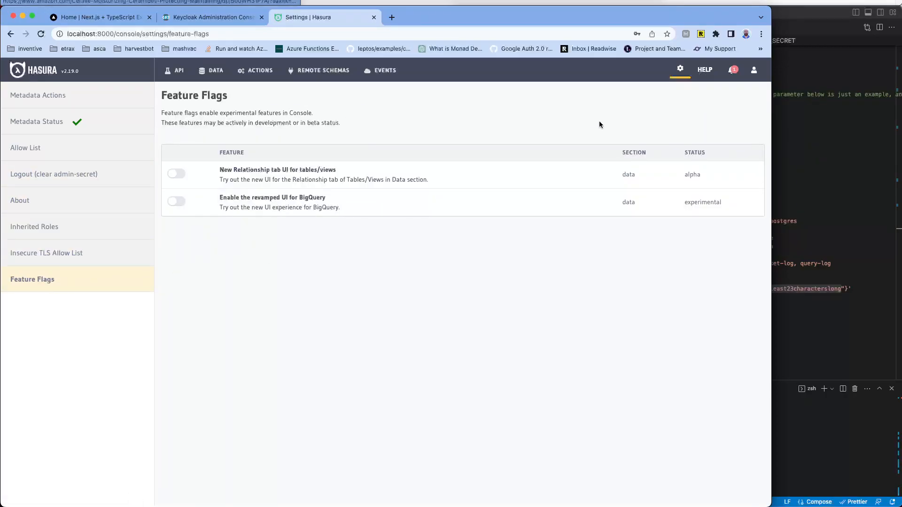
{"action": "left_click", "coordinate": [256, 71]}
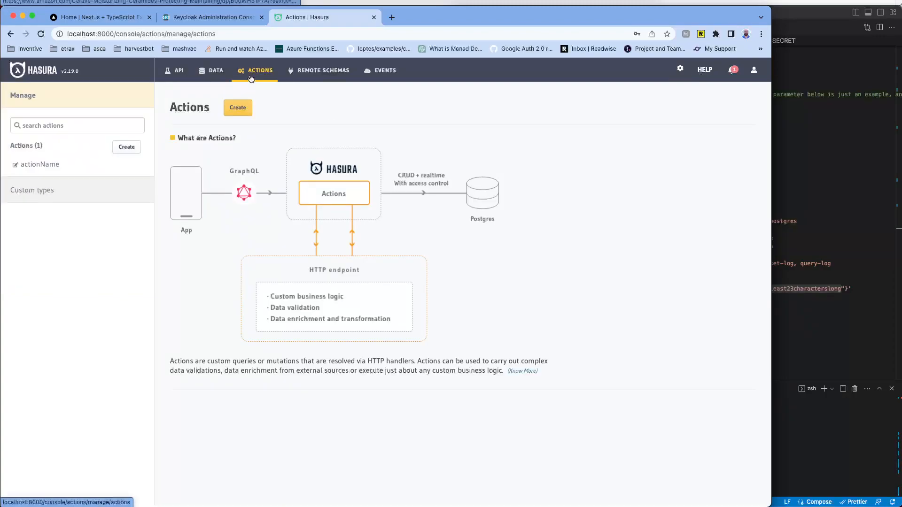
{"action": "left_click", "coordinate": [216, 79]}
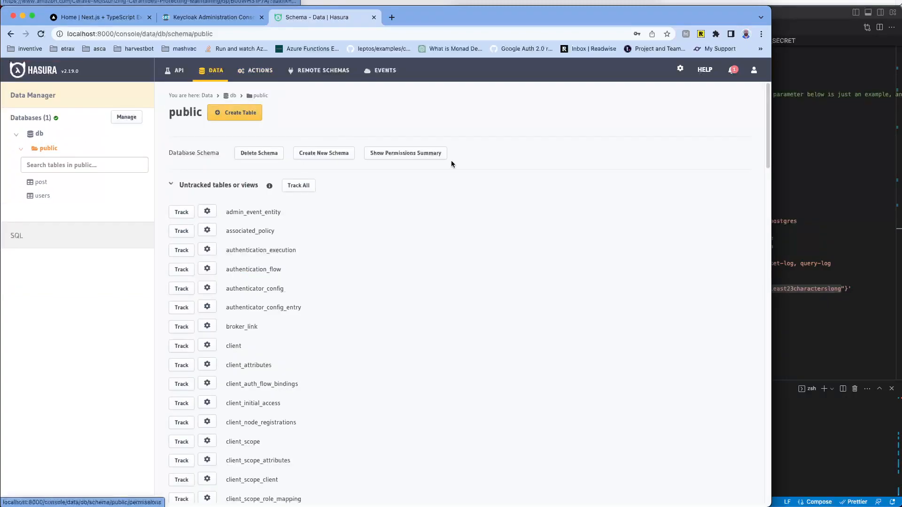
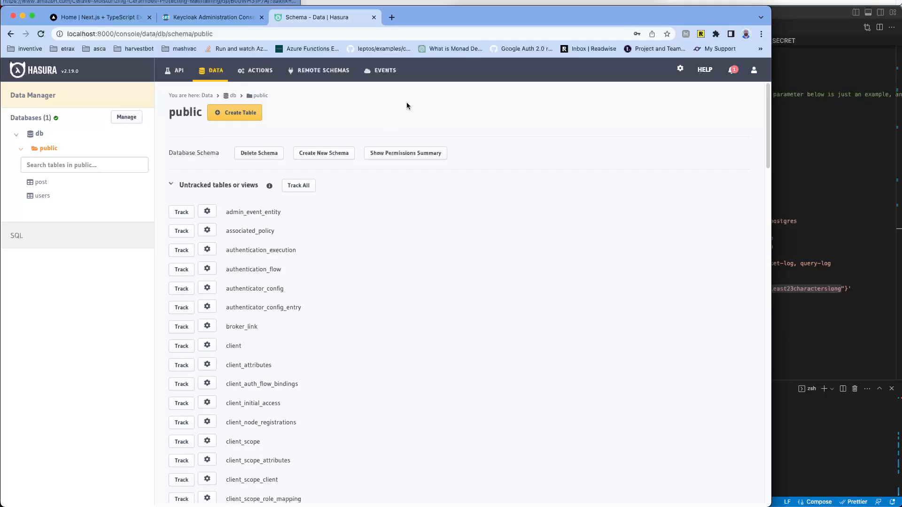
Step: Move through the Actions and Remote Schemas pages to the Event Triggers page
{"action": "left_click", "coordinate": [255, 70]}
{"action": "left_click", "coordinate": [353, 72]}
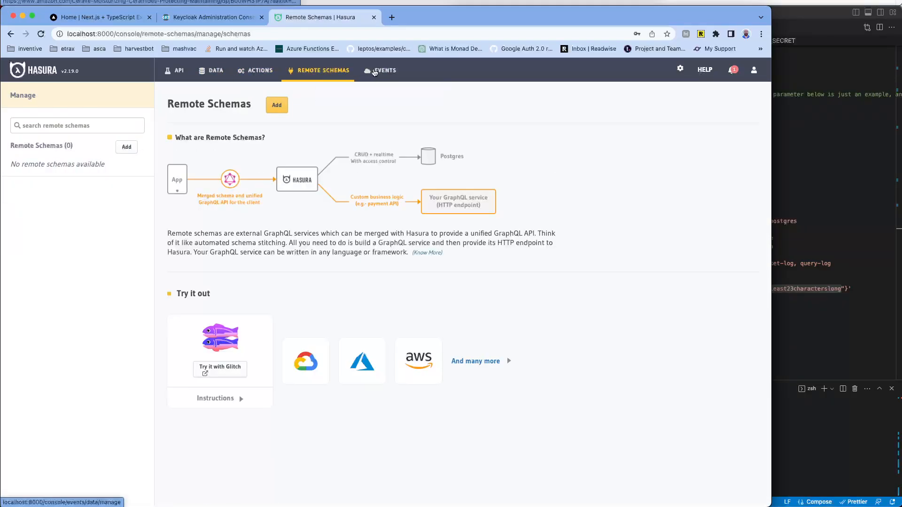
{"action": "left_click", "coordinate": [375, 71]}
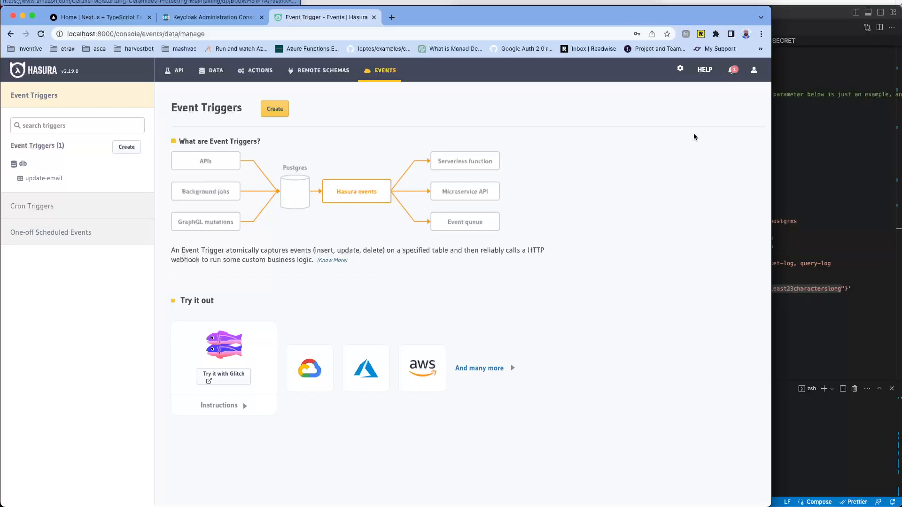
Step: Bring VS Code forward on _app.tsx and expand hasura > metadata in the Explorer
{"action": "left_click", "coordinate": [820, 105]}
{"action": "scroll", "coordinate": [610, 148], "scroll_direction": "up", "scroll_amount": 10}
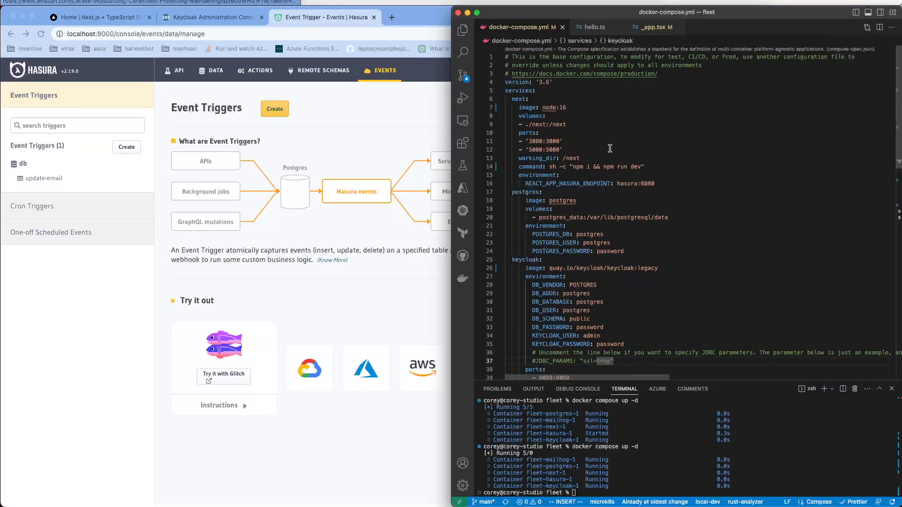
{"action": "left_click", "coordinate": [662, 28]}
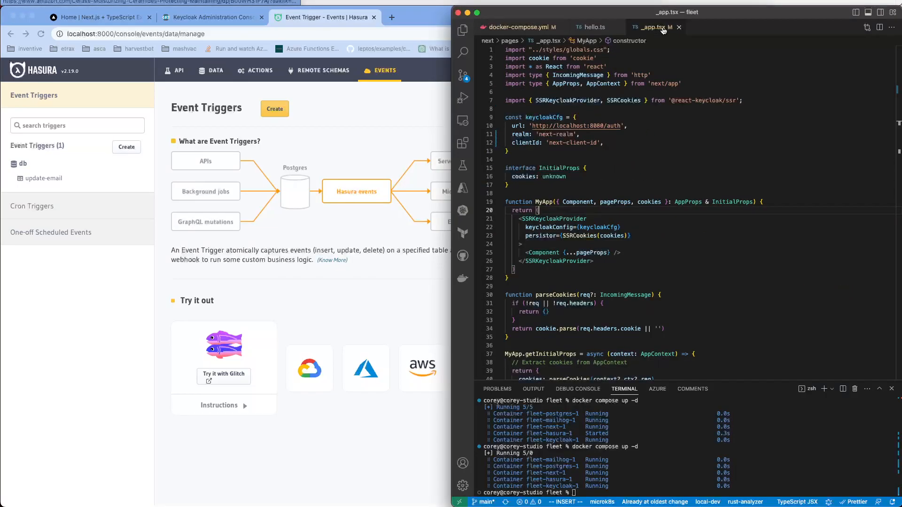
{"action": "left_click", "coordinate": [463, 29]}
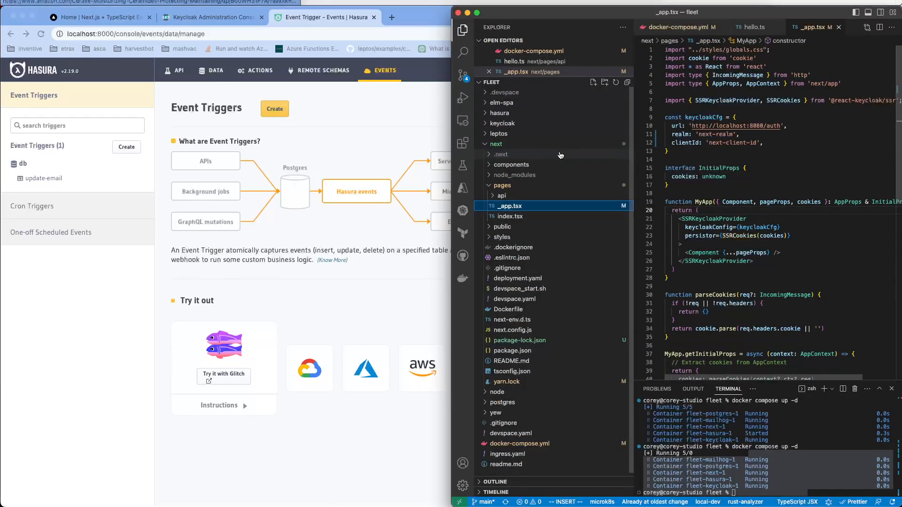
{"action": "left_click", "coordinate": [538, 114]}
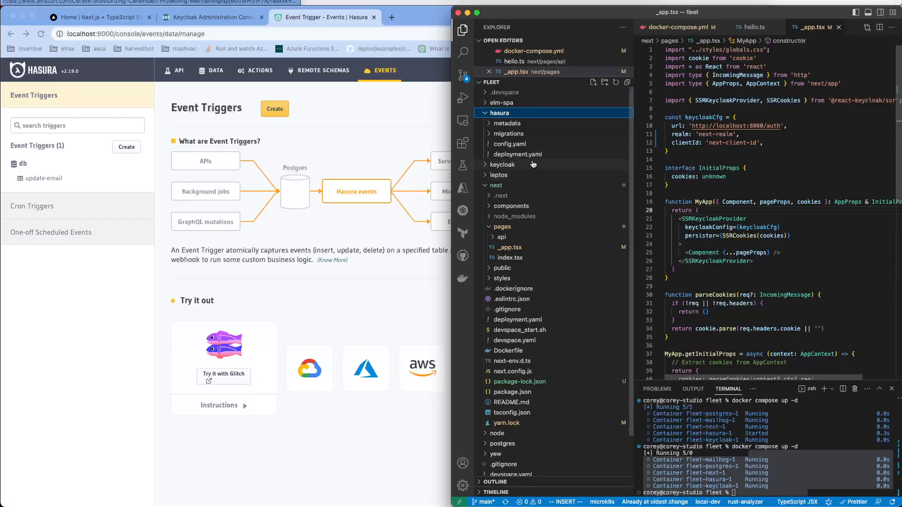
{"action": "left_click", "coordinate": [534, 124]}
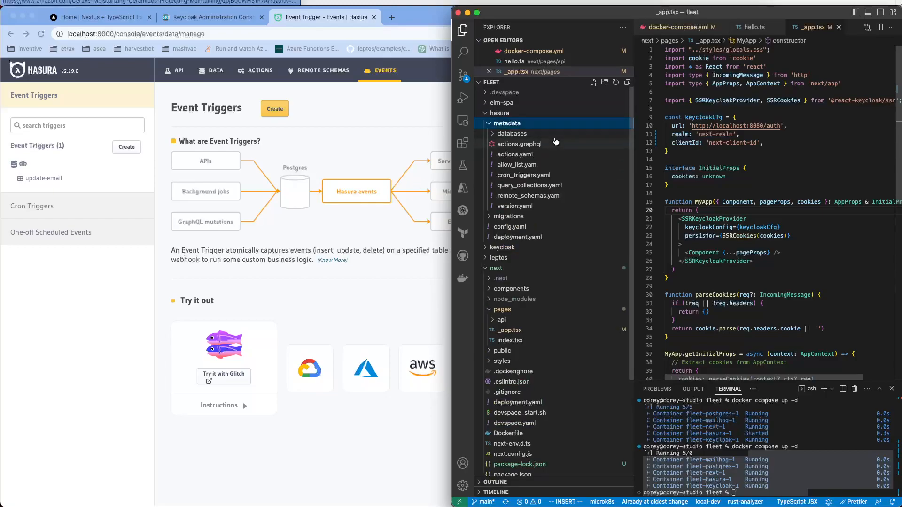
Step: Preview actions.yaml, allow_list.yaml, cron_triggers.yaml, query_collections.yaml, remote_schemas.yaml and version.yaml
{"action": "left_click", "coordinate": [554, 154]}
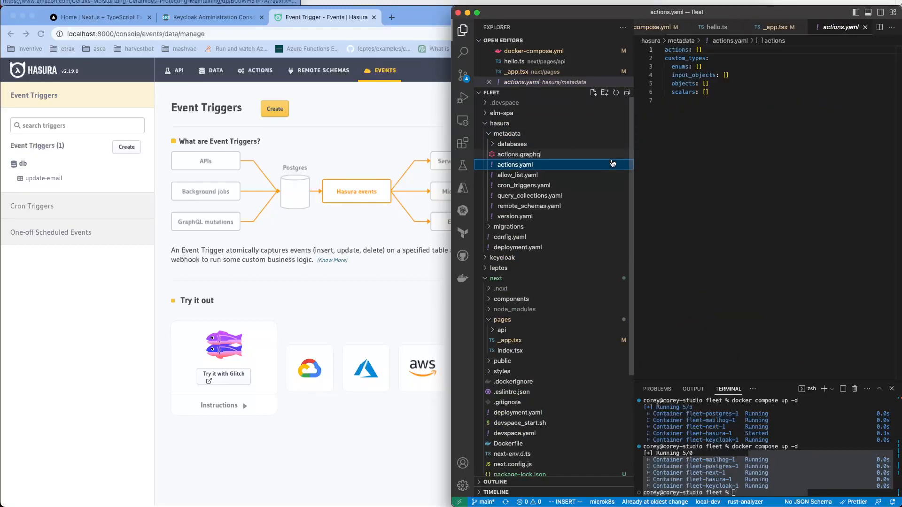
{"action": "left_click", "coordinate": [574, 175]}
{"action": "left_click", "coordinate": [574, 185]}
{"action": "left_click", "coordinate": [574, 196]}
{"action": "left_click", "coordinate": [575, 205]}
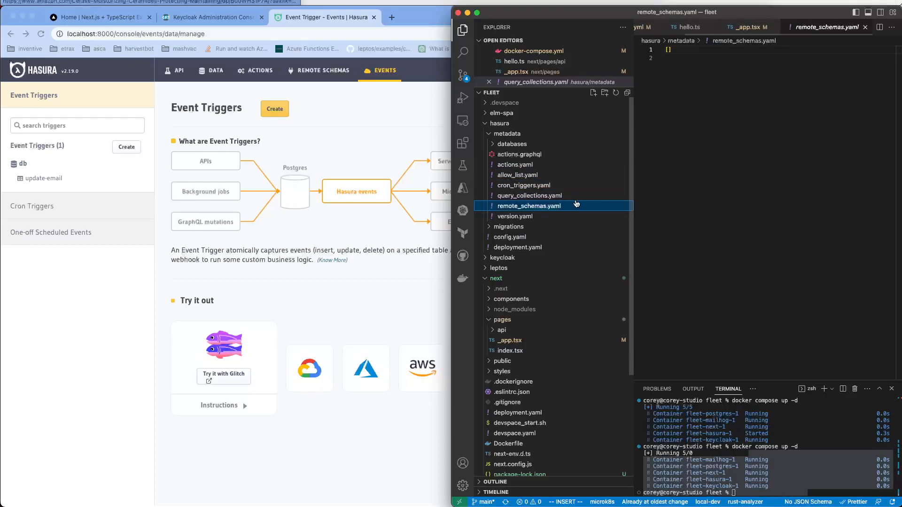
{"action": "left_click", "coordinate": [573, 216]}
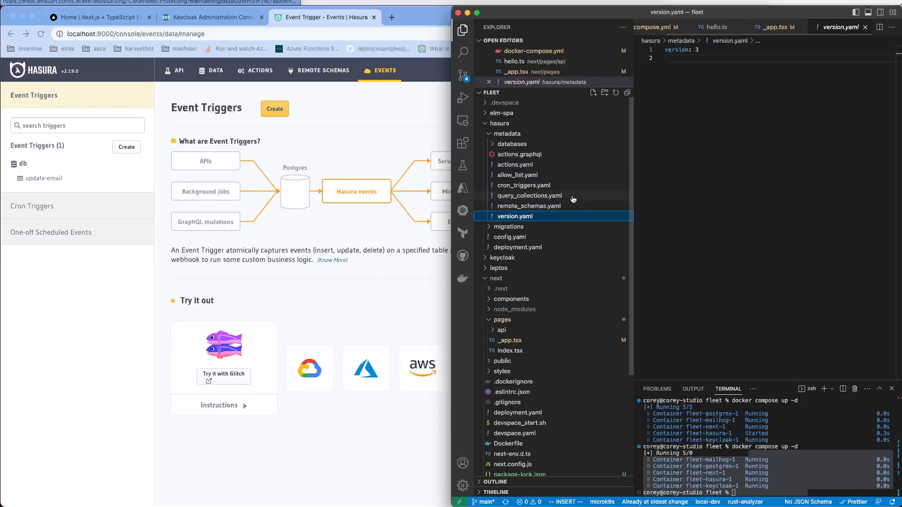
Step: View the empty databases/databases.yaml, then collapse metadata and expand the migrations folder
{"action": "left_click", "coordinate": [554, 144]}
{"action": "left_click", "coordinate": [554, 154]}
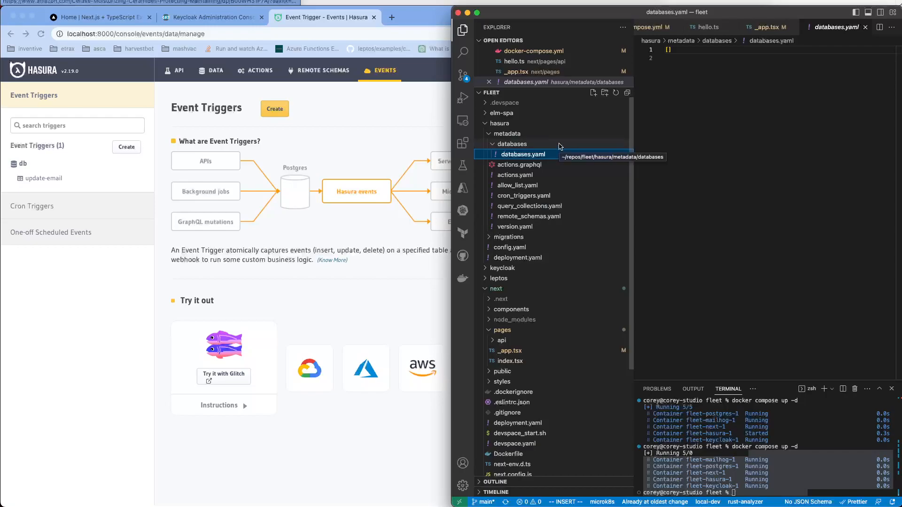
{"action": "left_click", "coordinate": [559, 146]}
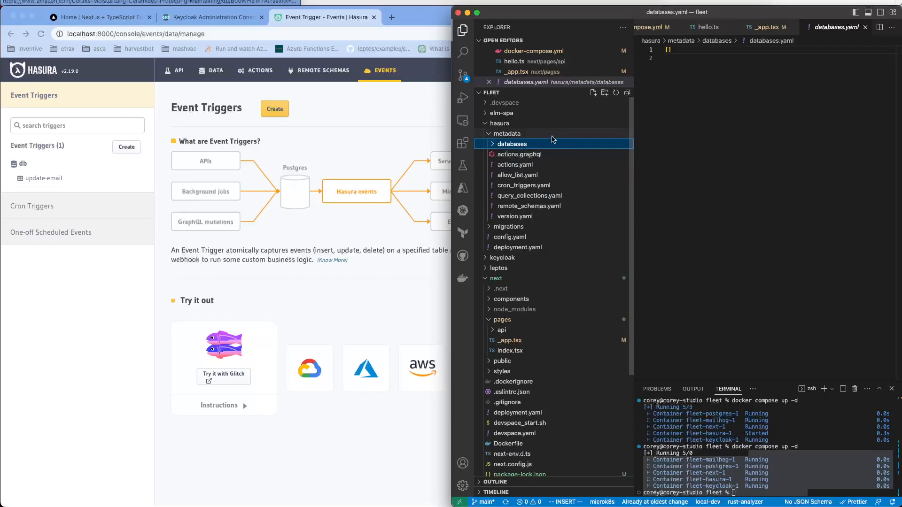
{"action": "left_click", "coordinate": [556, 136]}
{"action": "left_click", "coordinate": [548, 144]}
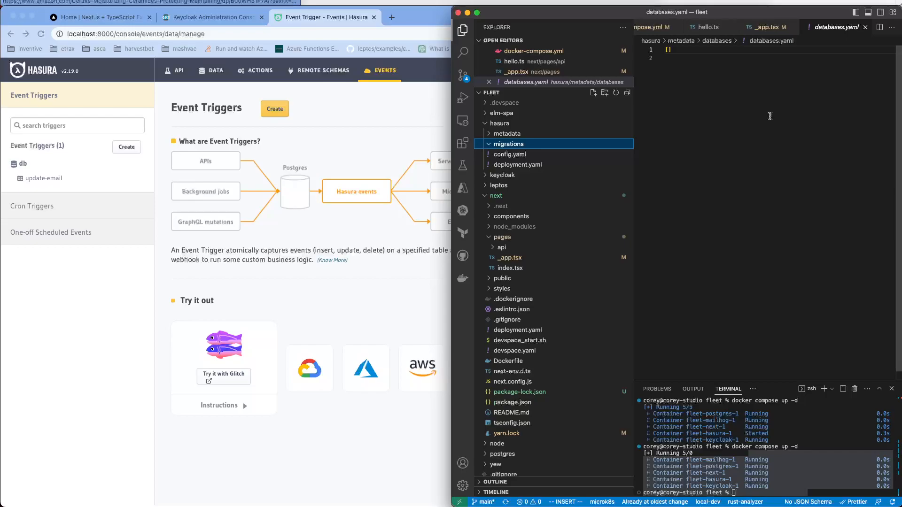
Step: Flip between Remote Schemas, Events and Actions, ending on Actions listing actionName
{"action": "left_click", "coordinate": [320, 186]}
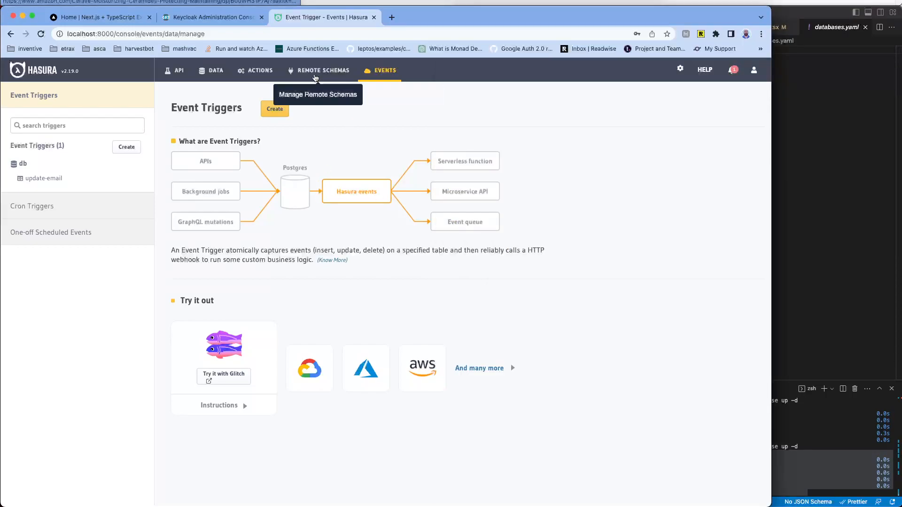
{"action": "left_click", "coordinate": [316, 78]}
{"action": "left_click", "coordinate": [255, 71]}
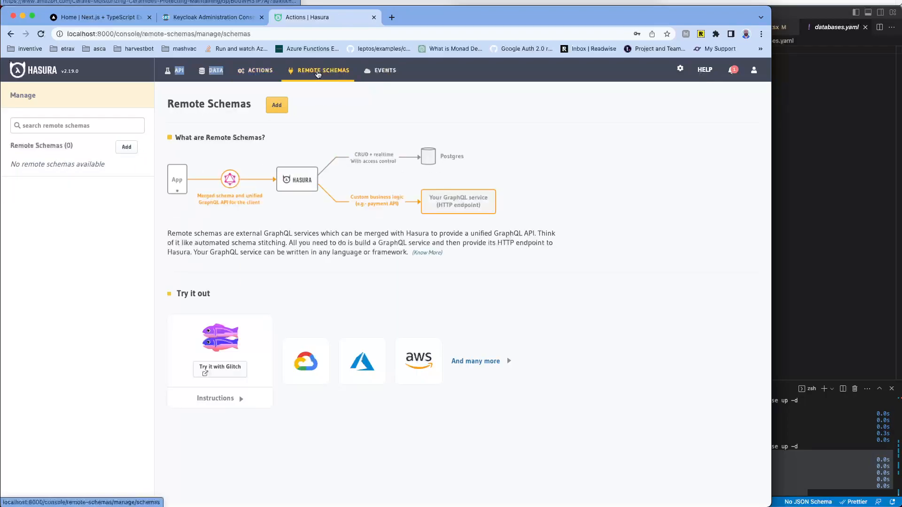
{"action": "left_click", "coordinate": [318, 75]}
{"action": "left_click", "coordinate": [385, 71]}
{"action": "left_click", "coordinate": [324, 70]}
{"action": "left_click", "coordinate": [261, 77]}
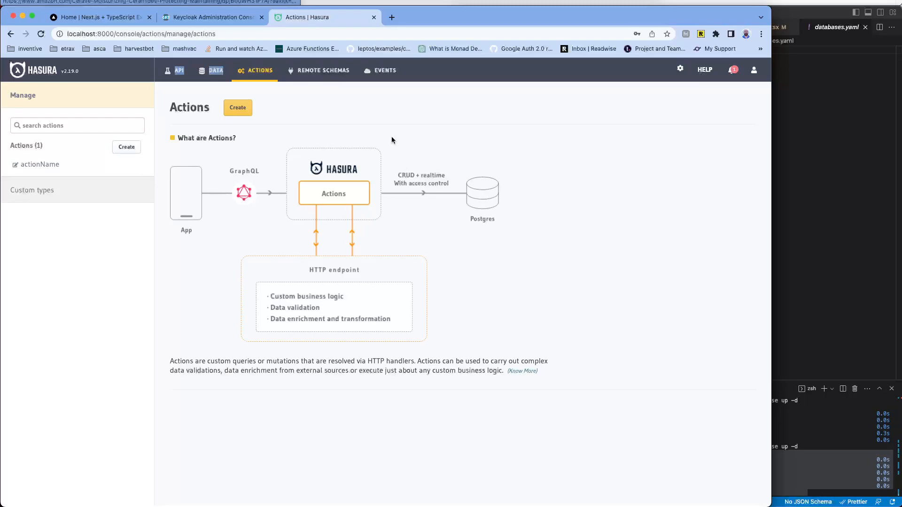
{"action": "left_click", "coordinate": [817, 151]}
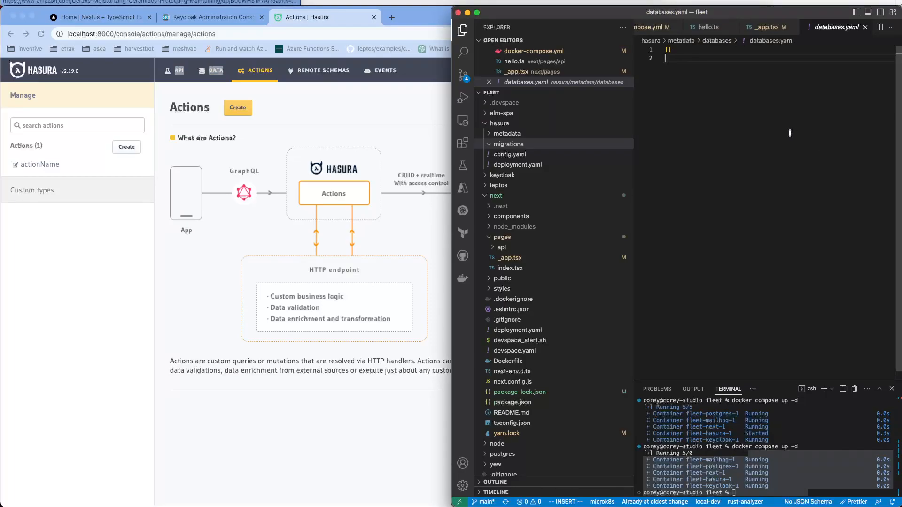
Step: Bring the Hasura Console in front of VS Code to show the full Actions page
{"action": "left_click", "coordinate": [334, 123]}
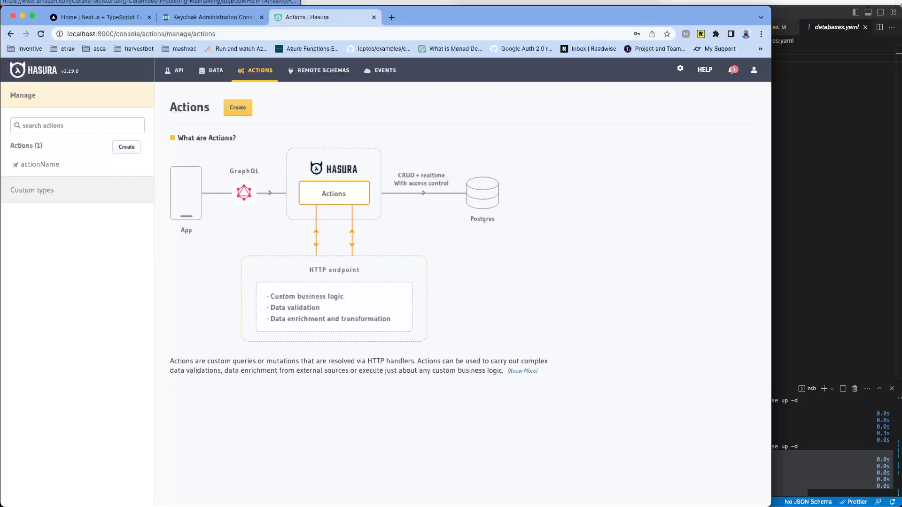
Step: In GraphiQL, build MyQuery selecting the id of every post
{"action": "left_click", "coordinate": [176, 76]}
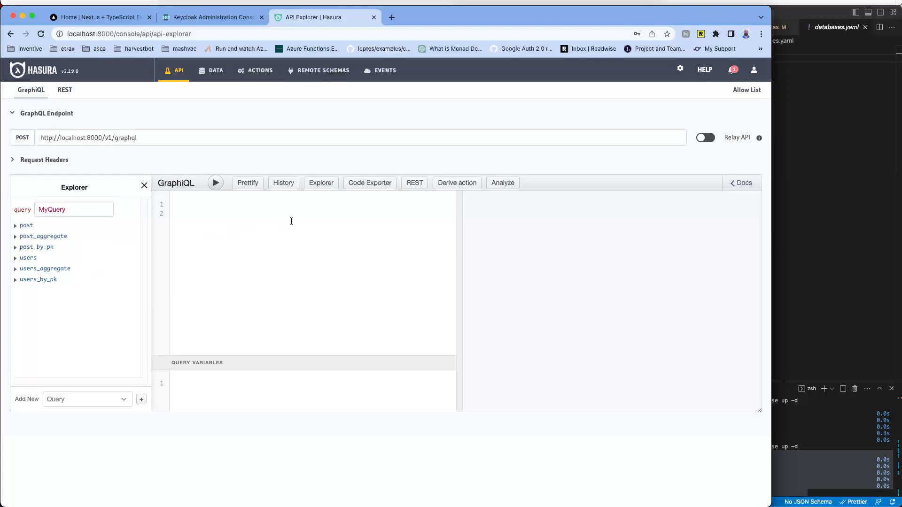
{"action": "left_click", "coordinate": [21, 226]}
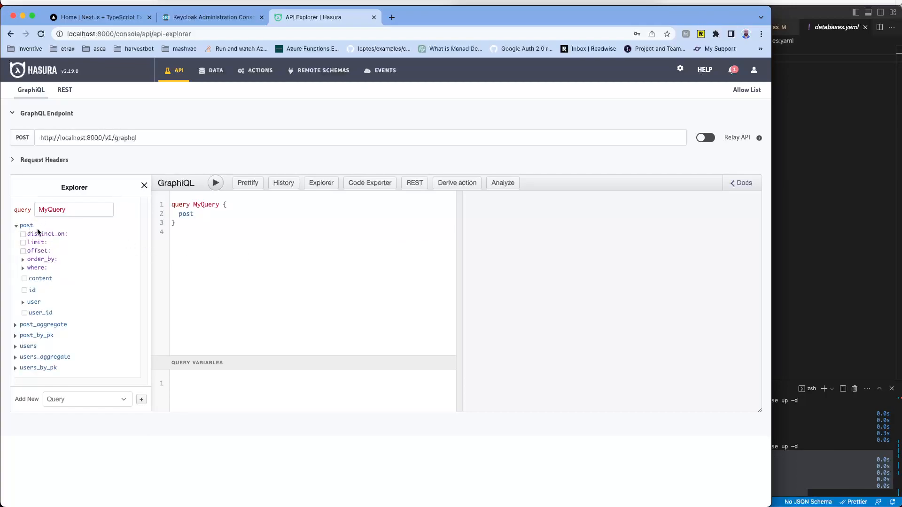
{"action": "left_click", "coordinate": [217, 185]}
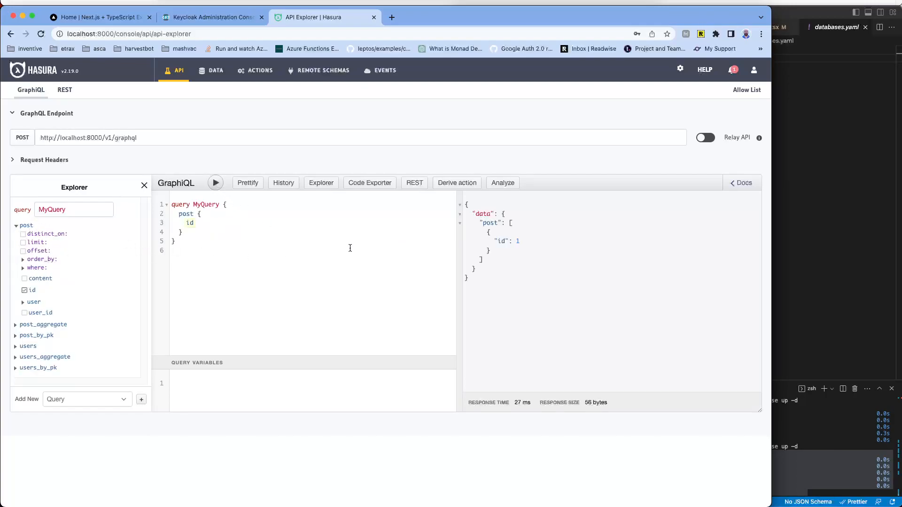
Step: Inspect the query's generated SQL and execution plan in Query Analysis, then close it
{"action": "left_click", "coordinate": [503, 185]}
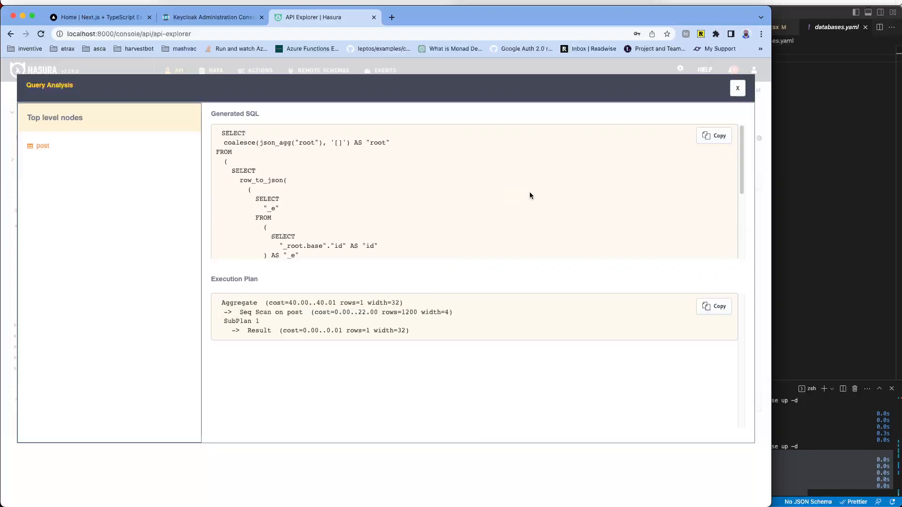
{"action": "scroll", "coordinate": [548, 179], "scroll_direction": "down", "scroll_amount": 5}
{"action": "scroll", "coordinate": [501, 167], "scroll_direction": "up", "scroll_amount": 4}
{"action": "scroll", "coordinate": [413, 166], "scroll_direction": "down", "scroll_amount": 5}
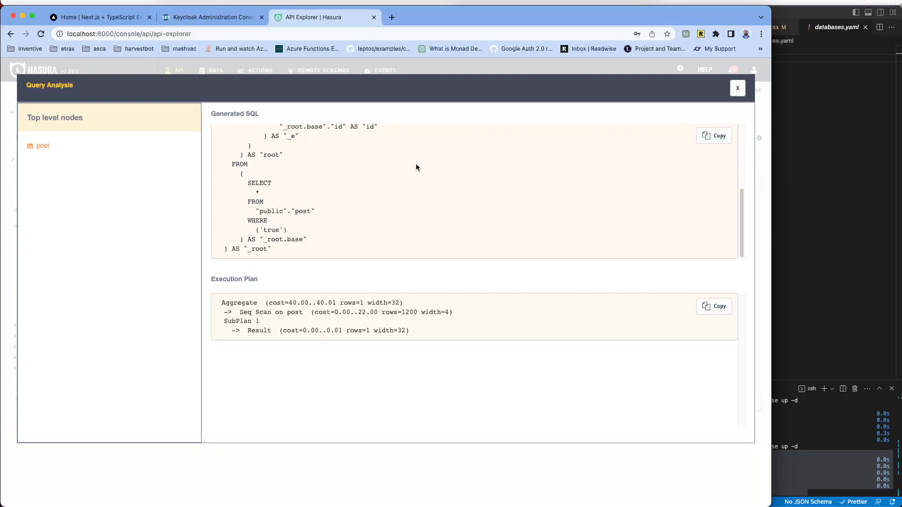
{"action": "scroll", "coordinate": [412, 167], "scroll_direction": "up", "scroll_amount": 5}
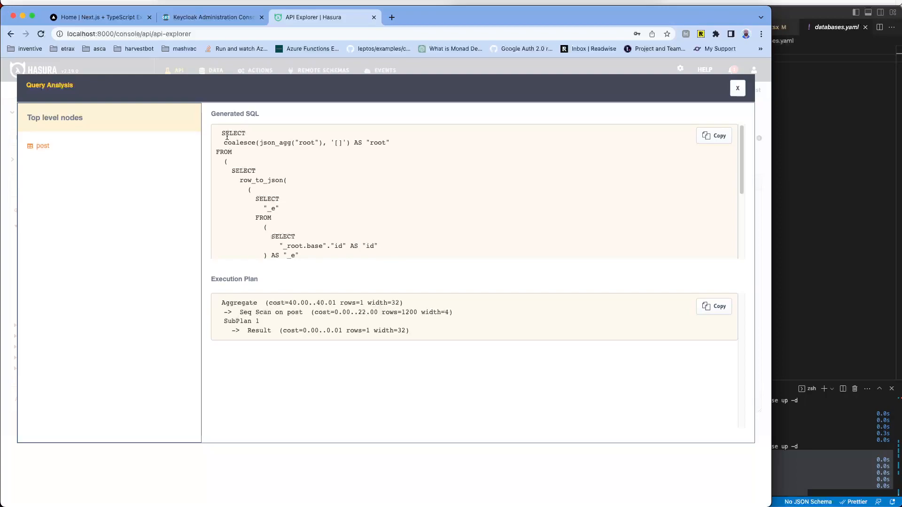
{"action": "left_click_drag", "start_coordinate": [218, 133], "coordinate": [380, 225]}
{"action": "scroll", "coordinate": [435, 207], "scroll_direction": "down", "scroll_amount": 3}
{"action": "scroll", "coordinate": [435, 204], "scroll_direction": "down", "scroll_amount": 3}
{"action": "scroll", "coordinate": [435, 204], "scroll_direction": "up", "scroll_amount": 6}
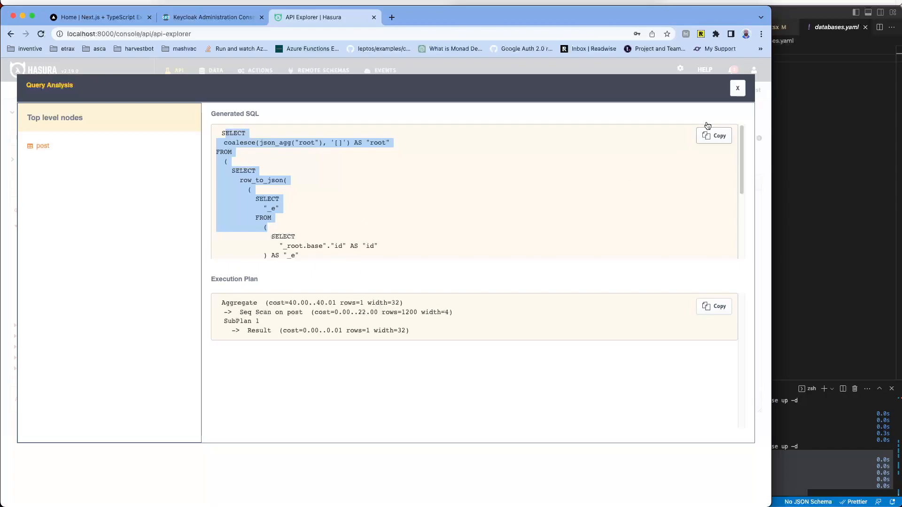
{"action": "left_click", "coordinate": [738, 88]}
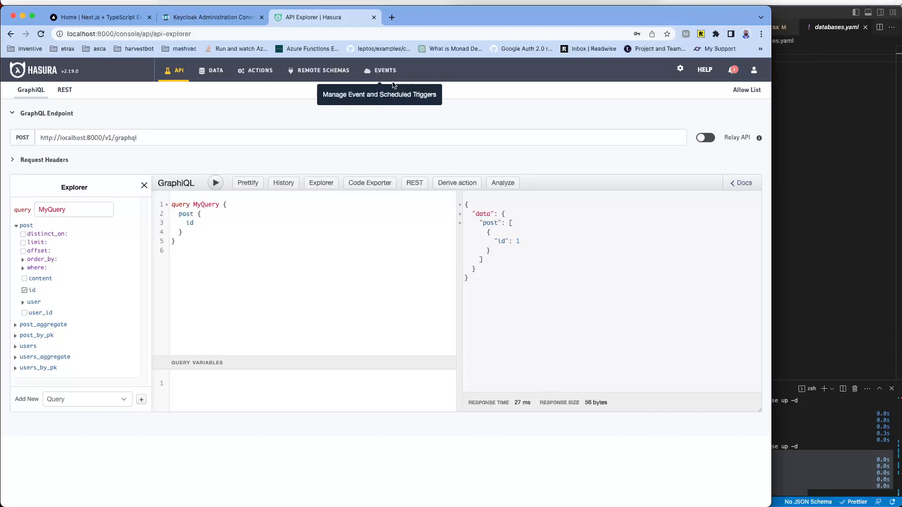
Step: Remove the id field and change the operation keyword from query to subscription
{"action": "left_click", "coordinate": [241, 225]}
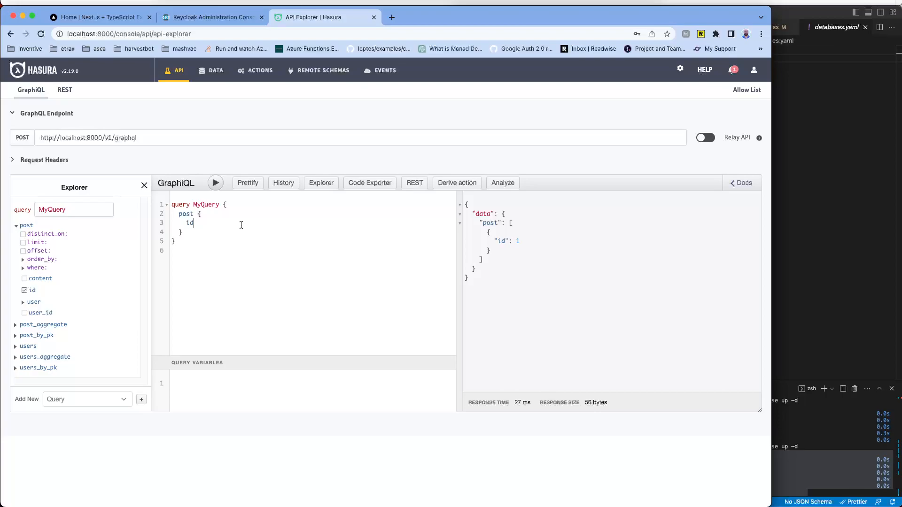
{"action": "key", "text": "BackSpace"}
{"action": "key", "text": "BackSpace"}
{"action": "double_click", "coordinate": [181, 203]}
{"action": "type", "text": "subscription"}
Step: Re-add id under post via autocomplete and start the subscription
{"action": "left_click_drag", "start_coordinate": [173, 214], "coordinate": [210, 229]}
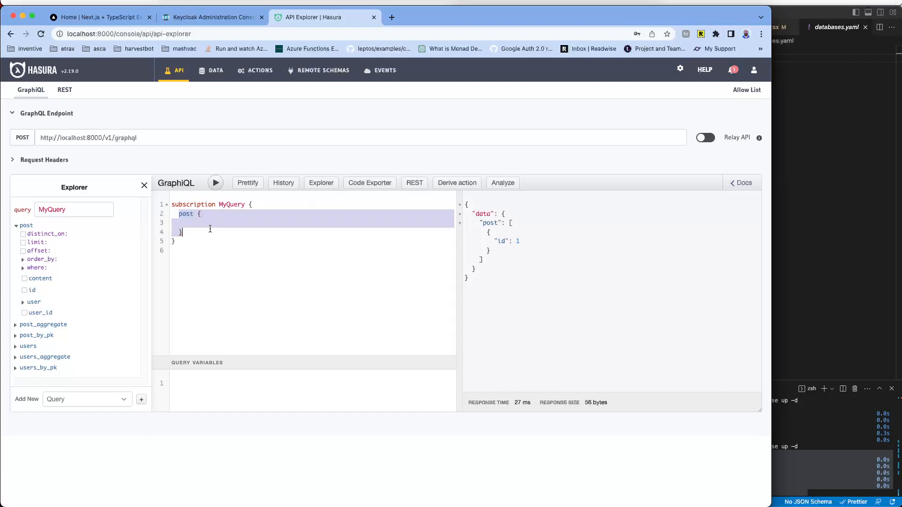
{"action": "left_click", "coordinate": [250, 224]}
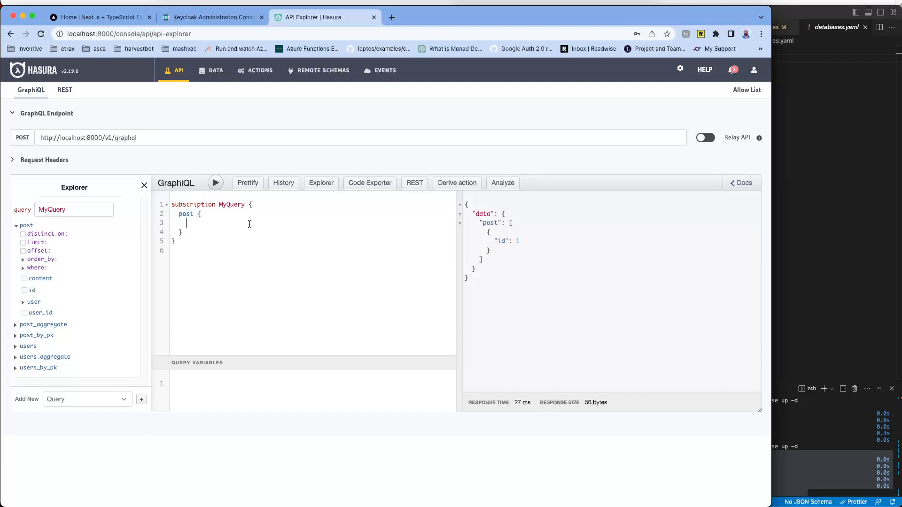
{"action": "double_click", "coordinate": [190, 205]}
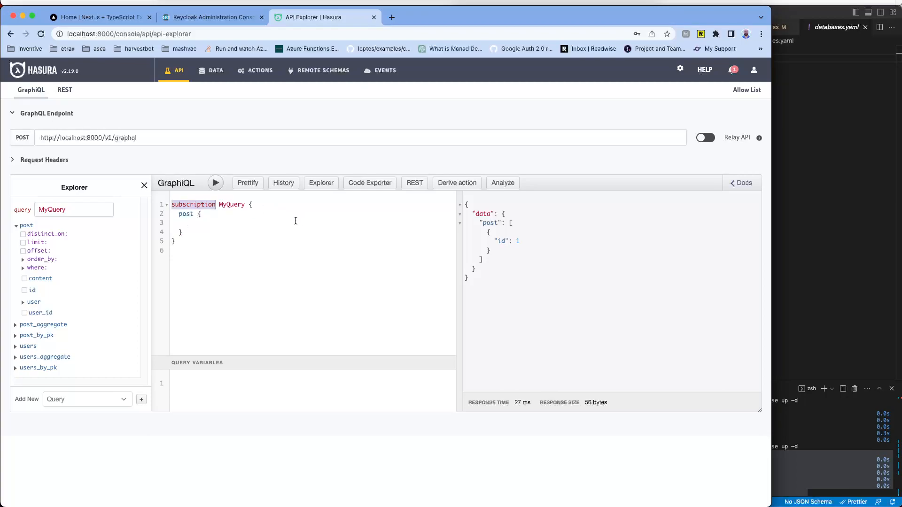
{"action": "left_click", "coordinate": [218, 220]}
{"action": "type", "text": "id"}
{"action": "key", "text": "Return"}
{"action": "left_click", "coordinate": [215, 182]}
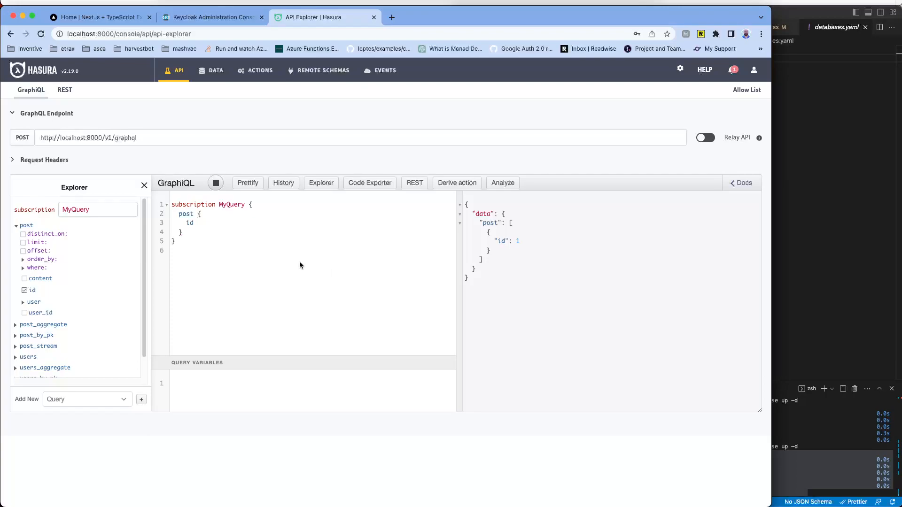
Step: Add a users { name } field after post and rerun the subscription
{"action": "left_click_drag", "start_coordinate": [179, 213], "coordinate": [214, 231]}
{"action": "left_click", "coordinate": [213, 231]}
{"action": "type", "text": ","}
{"action": "key", "text": "Return"}
{"action": "type", "text": "users"}
{"action": "key", "text": "Return"}
{"action": "type", "text": "{"}
{"action": "key", "text": "Return"}
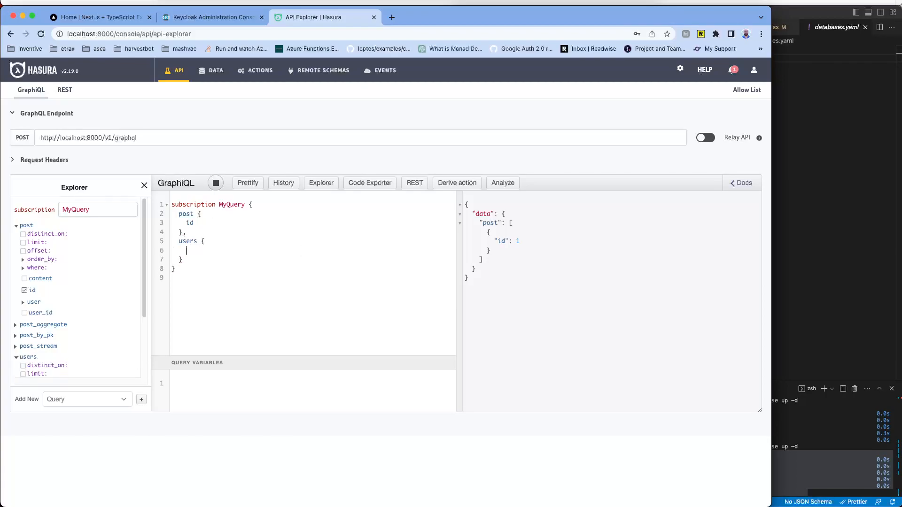
{"action": "type", "text": "name"}
{"action": "left_click", "coordinate": [212, 187]}
{"action": "left_click", "coordinate": [216, 184]}
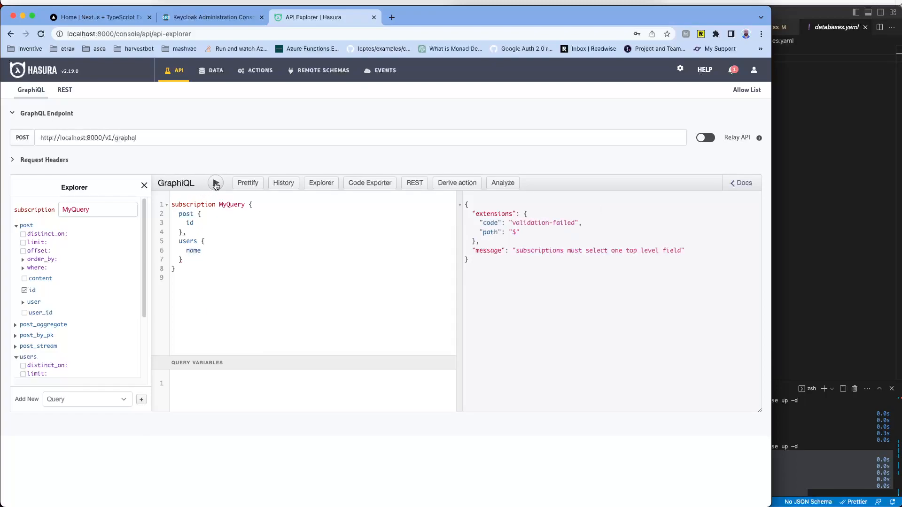
Step: Note the one-top-level-field error, delete the users block, and collapse GraphQL Endpoint
{"action": "left_click_drag", "start_coordinate": [548, 250], "coordinate": [687, 254]}
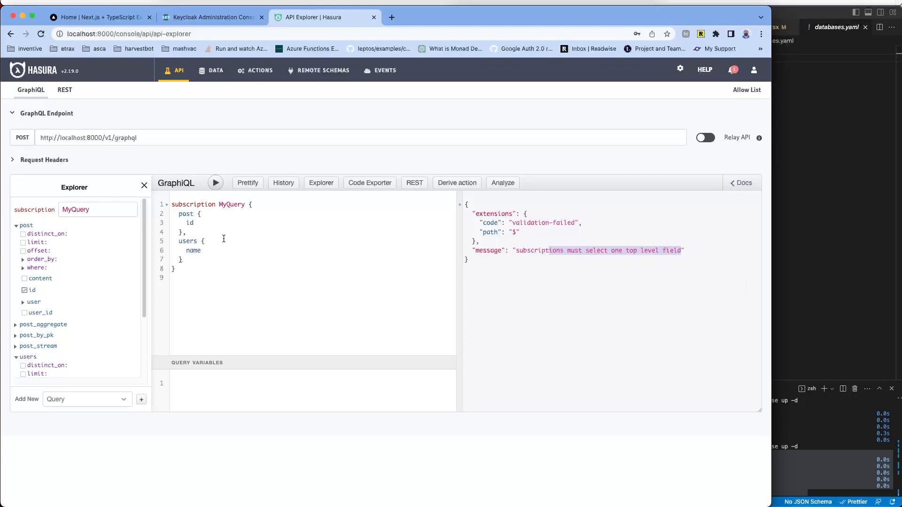
{"action": "left_click_drag", "start_coordinate": [182, 232], "coordinate": [208, 256]}
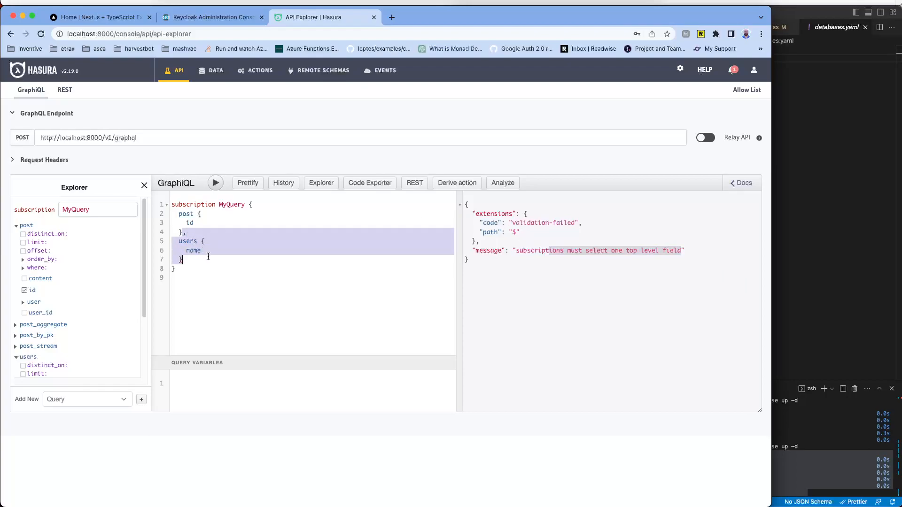
{"action": "key", "text": "BackSpace"}
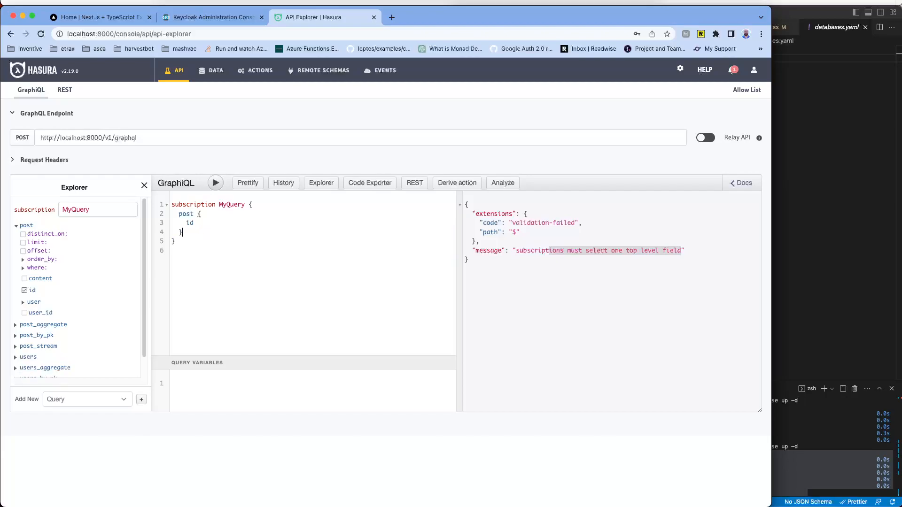
{"action": "left_click", "coordinate": [388, 120]}
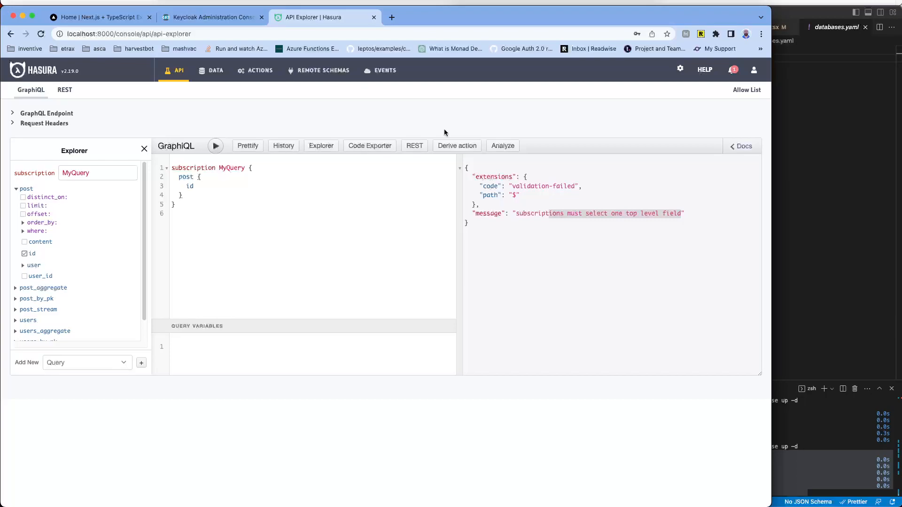
{"action": "left_click", "coordinate": [383, 70]}
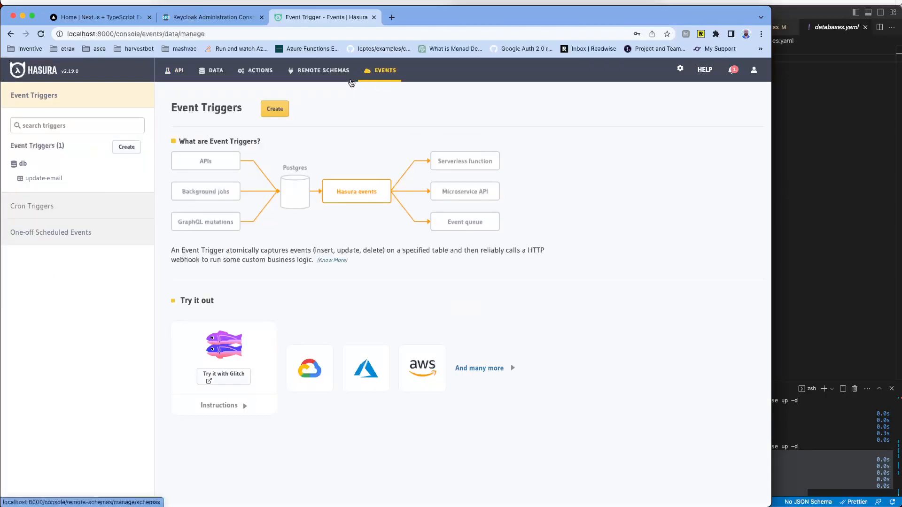
{"action": "left_click", "coordinate": [258, 74]}
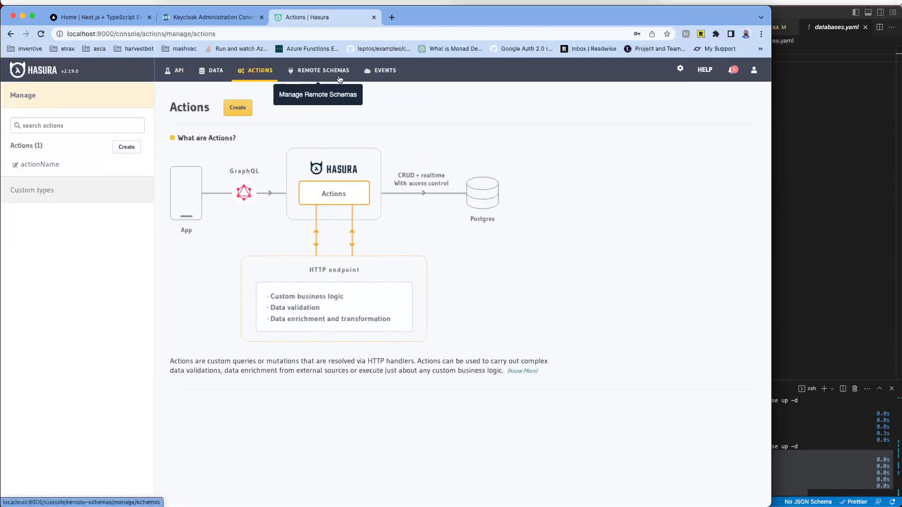
{"action": "left_click", "coordinate": [381, 71]}
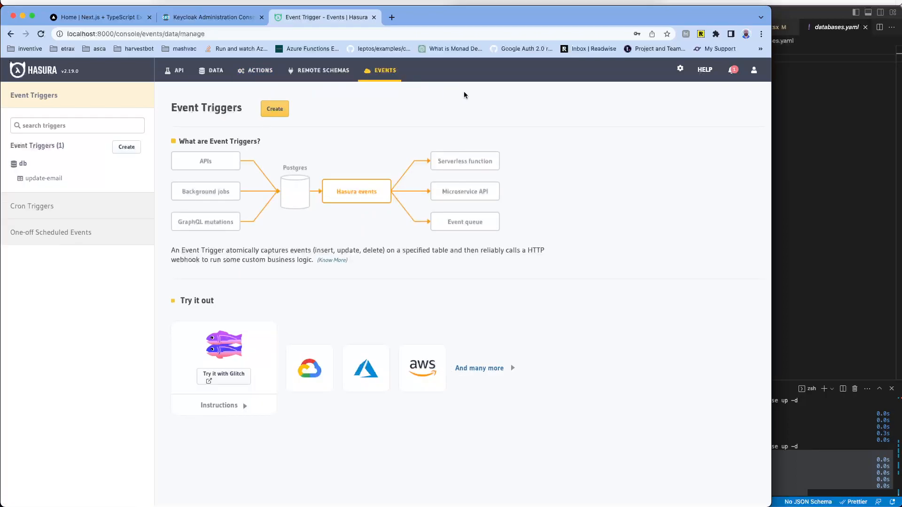
{"action": "left_click", "coordinate": [175, 71]}
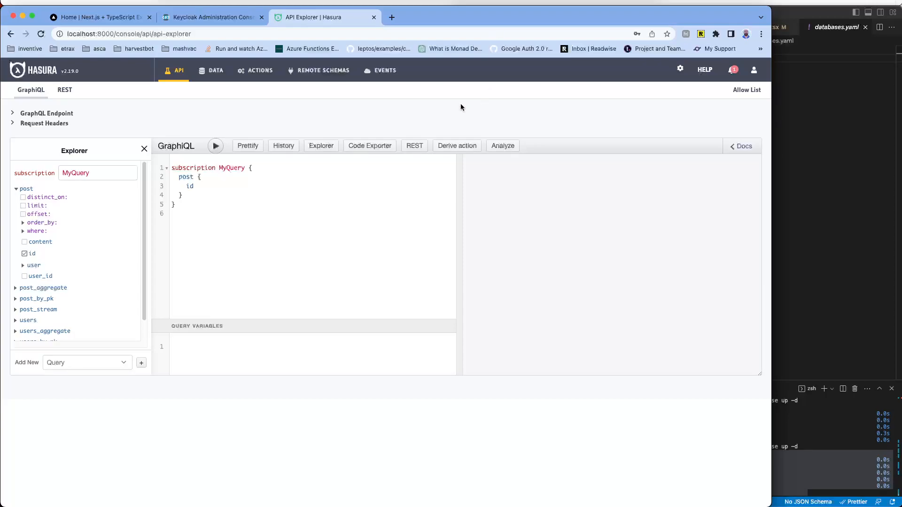
Step: Review the hasura and mailhog services in docker-compose.yml, then open Docker Desktop's container list
{"action": "left_click", "coordinate": [860, 115]}
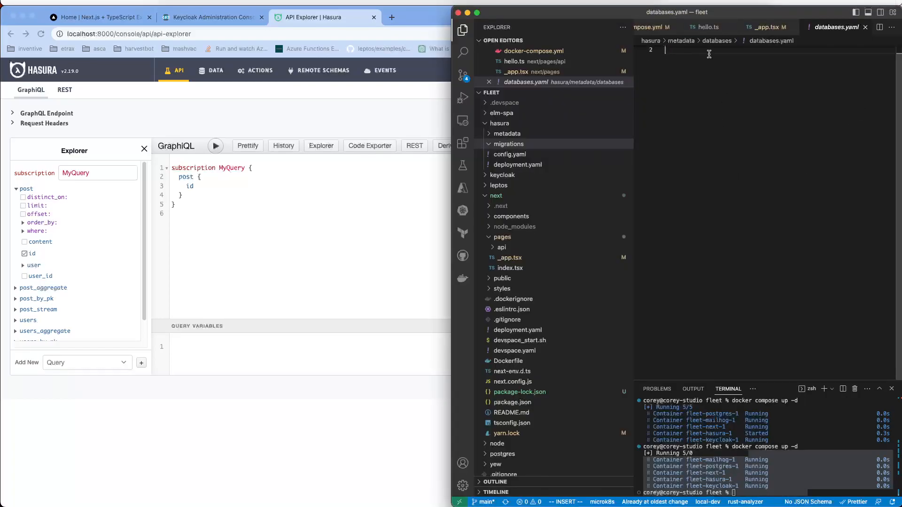
{"action": "left_click", "coordinate": [664, 28]}
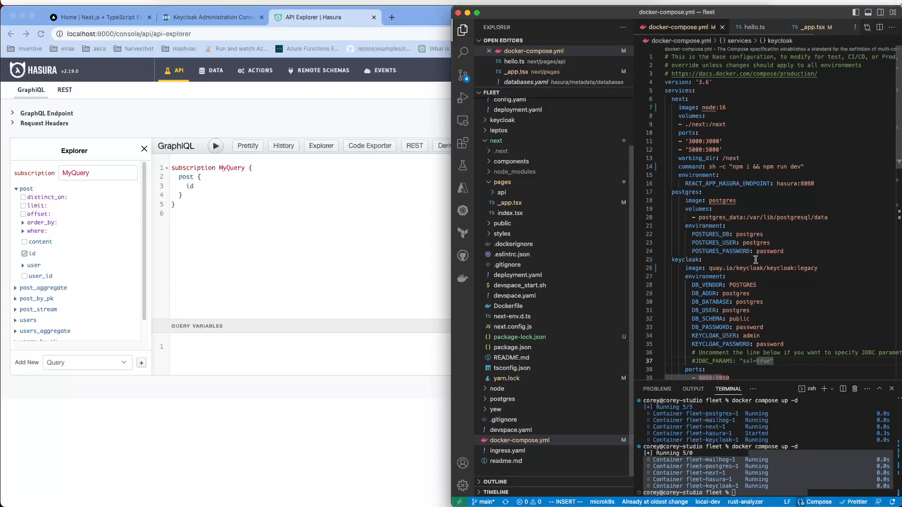
{"action": "scroll", "coordinate": [754, 248], "scroll_direction": "down", "scroll_amount": 10}
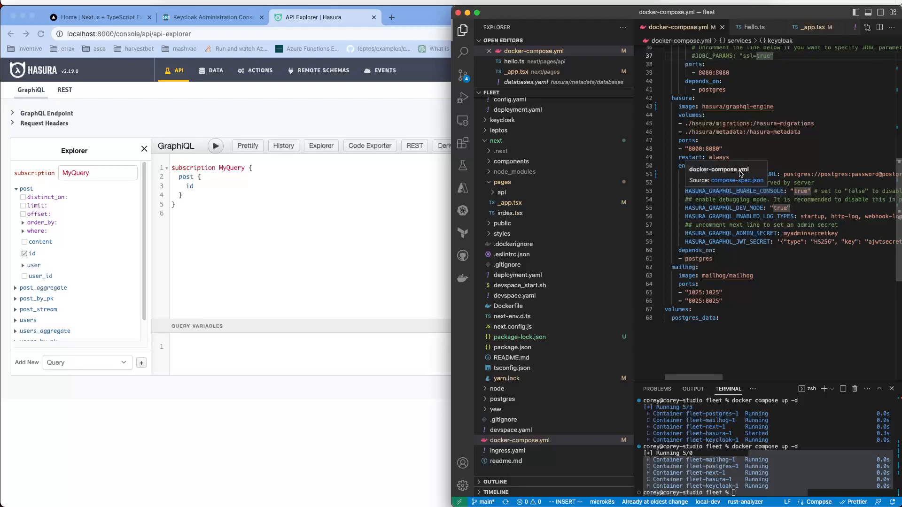
{"action": "left_click", "coordinate": [800, 285]}
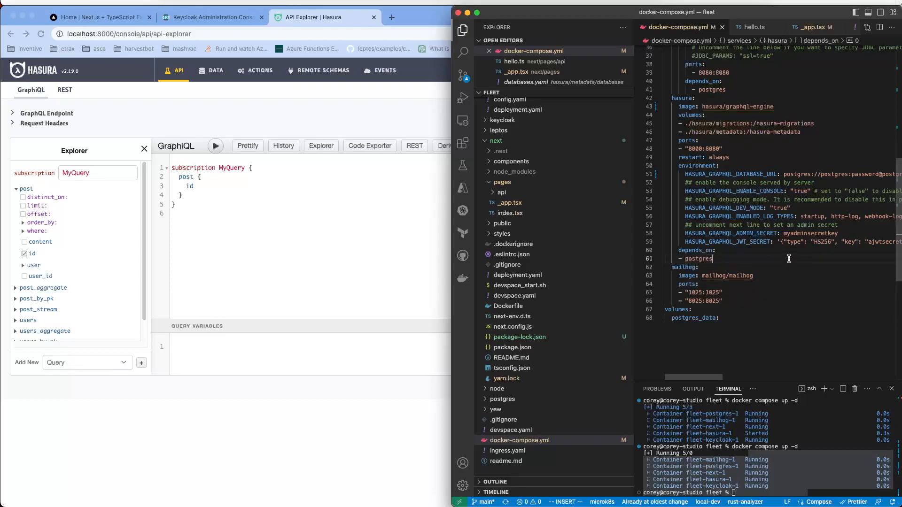
{"action": "left_click", "coordinate": [711, 275]}
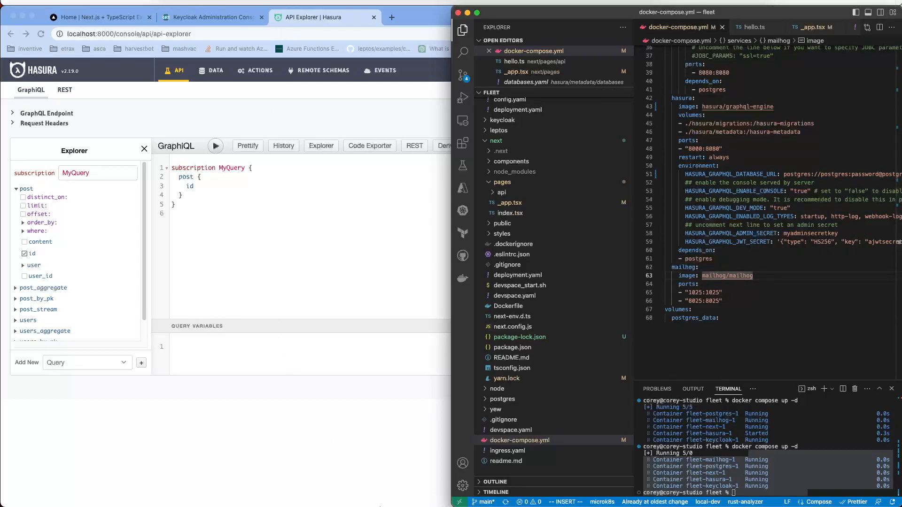
{"action": "mouse_move", "coordinate": [445, 500]}
{"action": "left_click", "coordinate": [527, 489]}
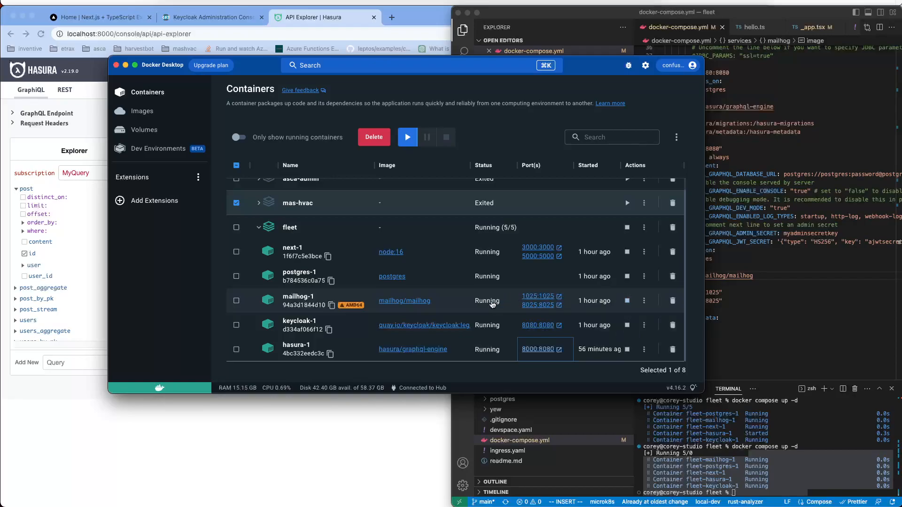
Step: Open mailhog's port 1025 from Docker Desktop, then close the failed localhost:1025 tab
{"action": "left_click", "coordinate": [238, 19]}
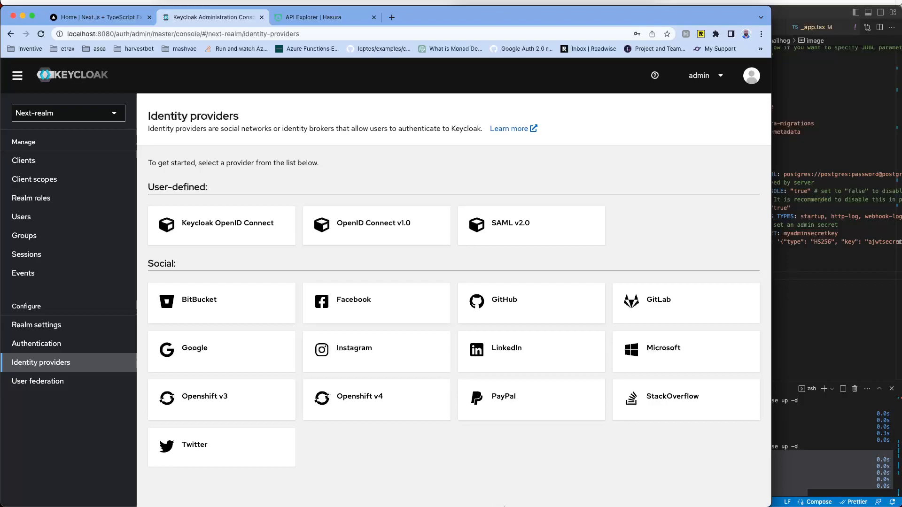
{"action": "mouse_move", "coordinate": [502, 503]}
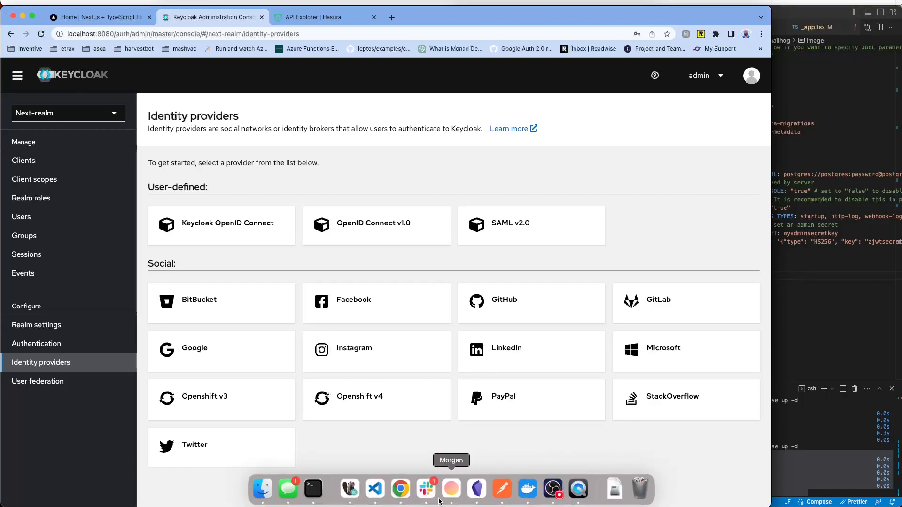
{"action": "left_click", "coordinate": [528, 489]}
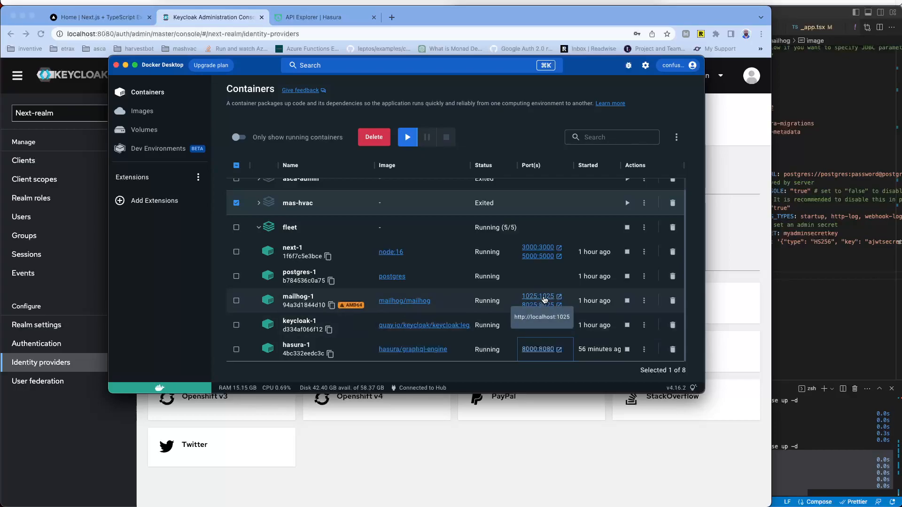
{"action": "left_click", "coordinate": [538, 297]}
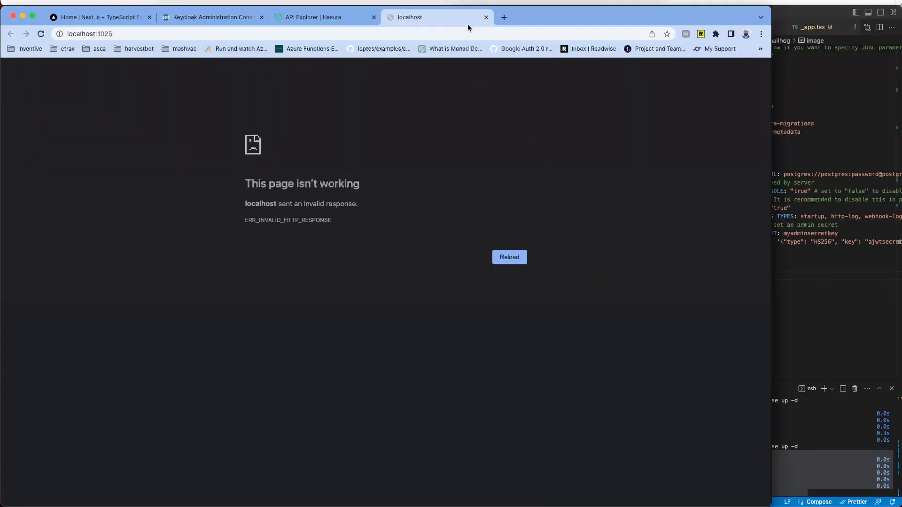
{"action": "left_click", "coordinate": [486, 17]}
{"action": "mouse_move", "coordinate": [506, 506]}
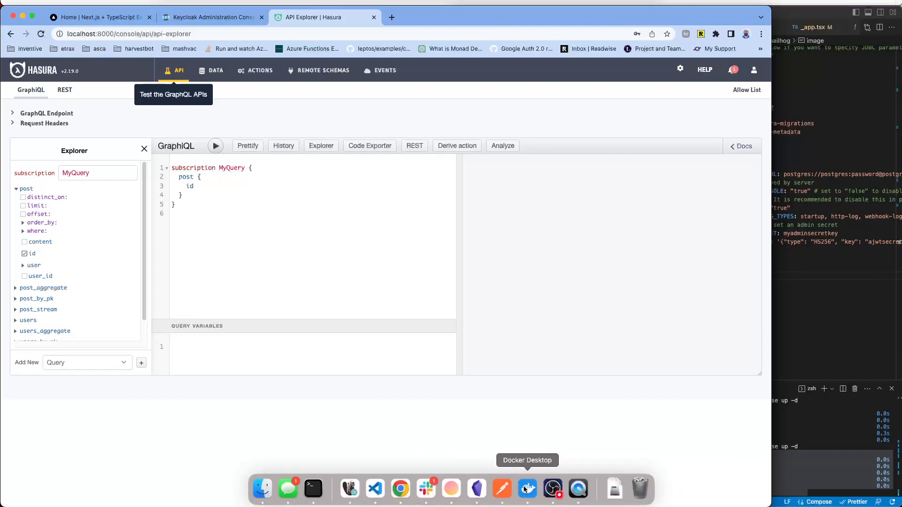
Step: Open mailhog's 8025 port from Docker Desktop and dismiss Chrome's notifications prompt
{"action": "left_click", "coordinate": [526, 489]}
{"action": "left_click", "coordinate": [538, 305]}
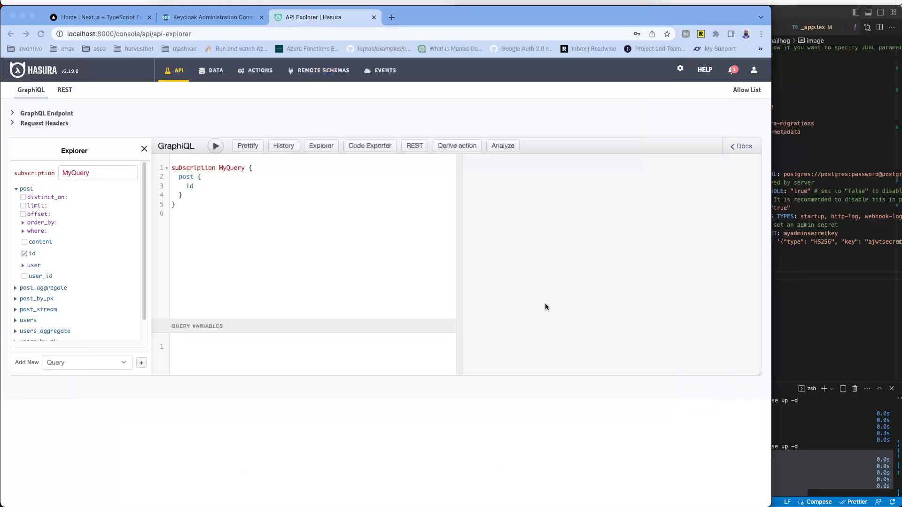
{"action": "left_click", "coordinate": [194, 48]}
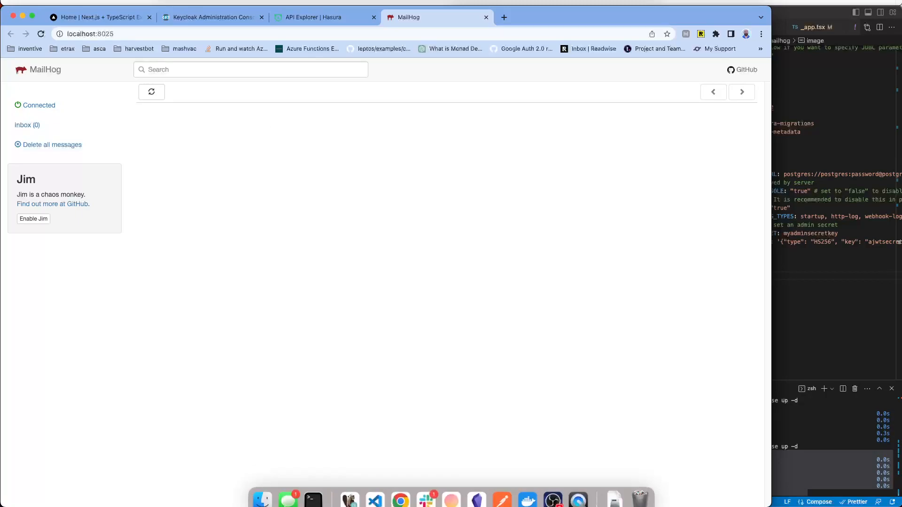
Step: Bring up Docker Desktop's container list, then return to the fleet project's docker-compose.yml in VS Code
{"action": "left_click", "coordinate": [529, 491]}
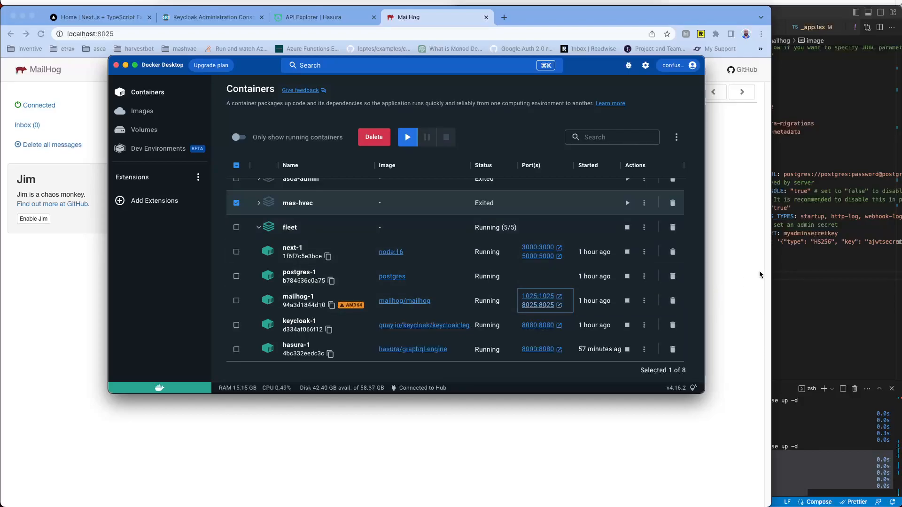
{"action": "left_click", "coordinate": [791, 271]}
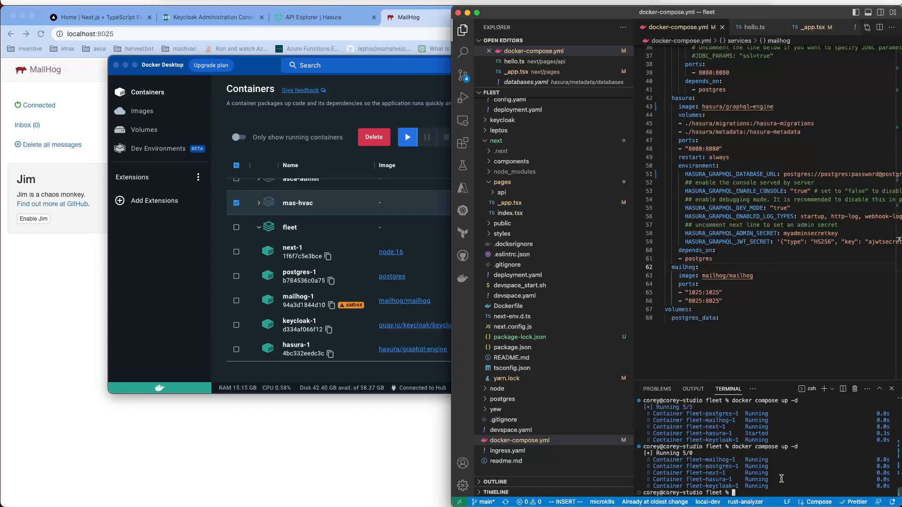
Step: Tear down the fleet stack with 'docker compose down', then restart it detached with 'docker compose up -d'
{"action": "type", "text": "docker compose down"}
{"action": "key", "text": "Return"}
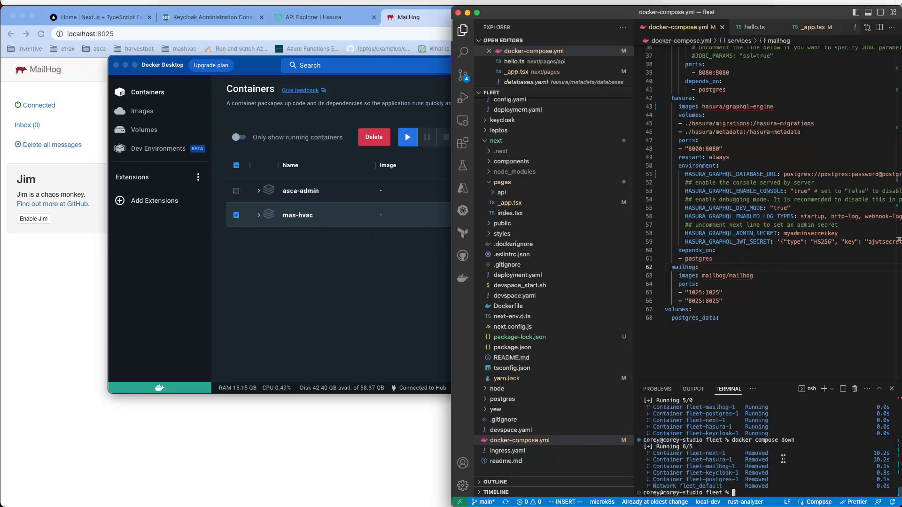
{"action": "type", "text": "docker compose up -d"}
{"action": "key", "text": "Return"}
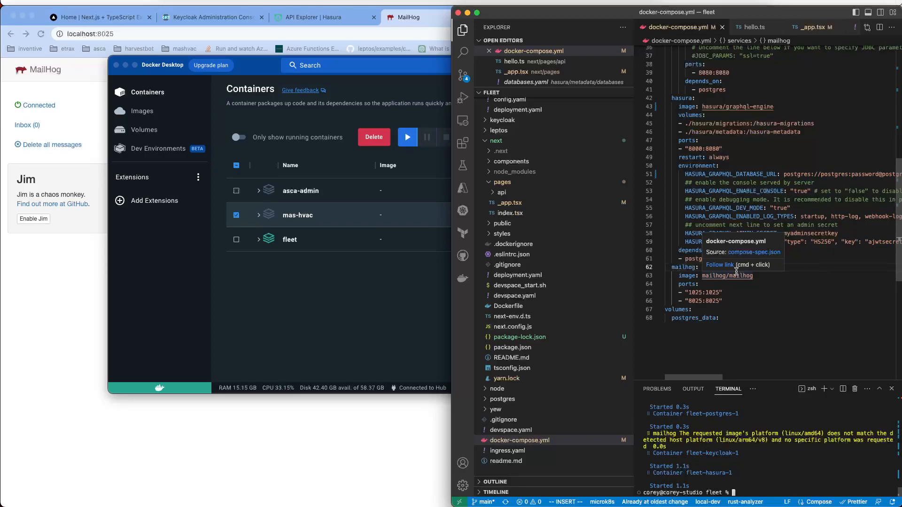
{"action": "scroll", "coordinate": [554, 282], "scroll_direction": "up", "scroll_amount": 3}
{"action": "left_click", "coordinate": [767, 226]}
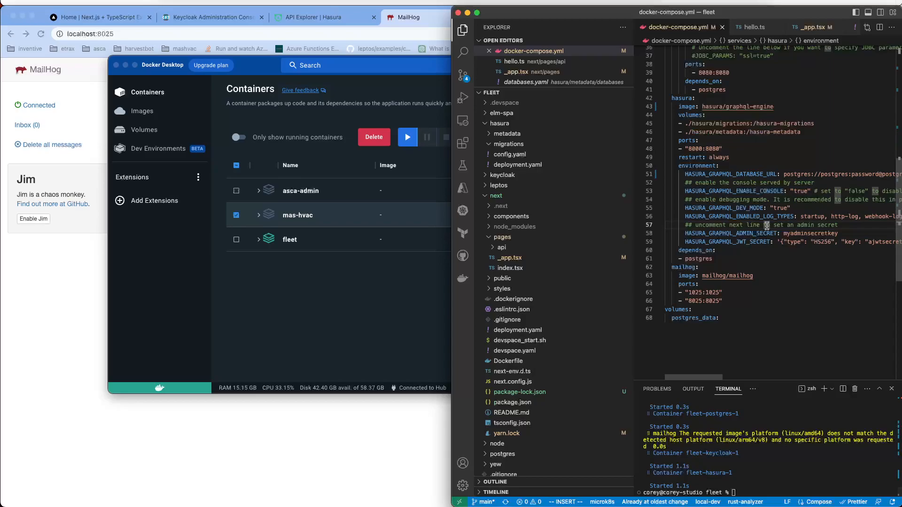
{"action": "key", "text": "super+shift+p"}
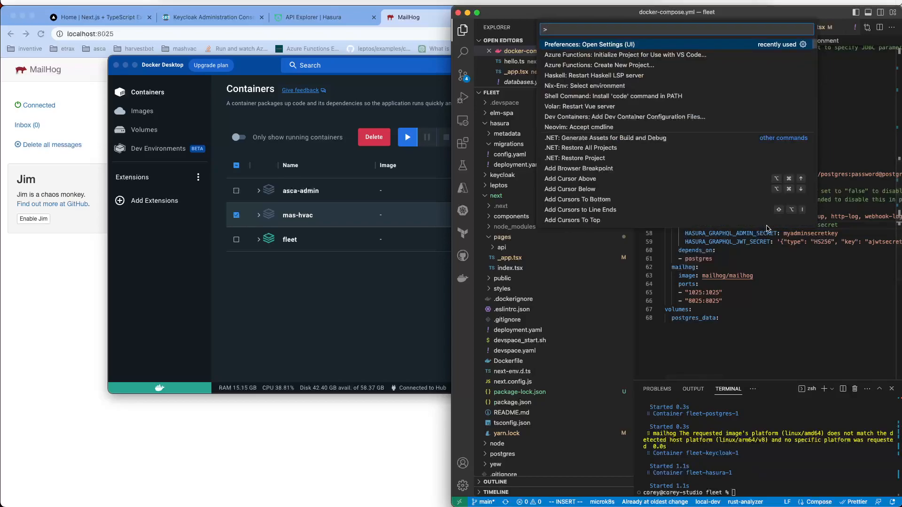
{"action": "type", "text": "devcon"}
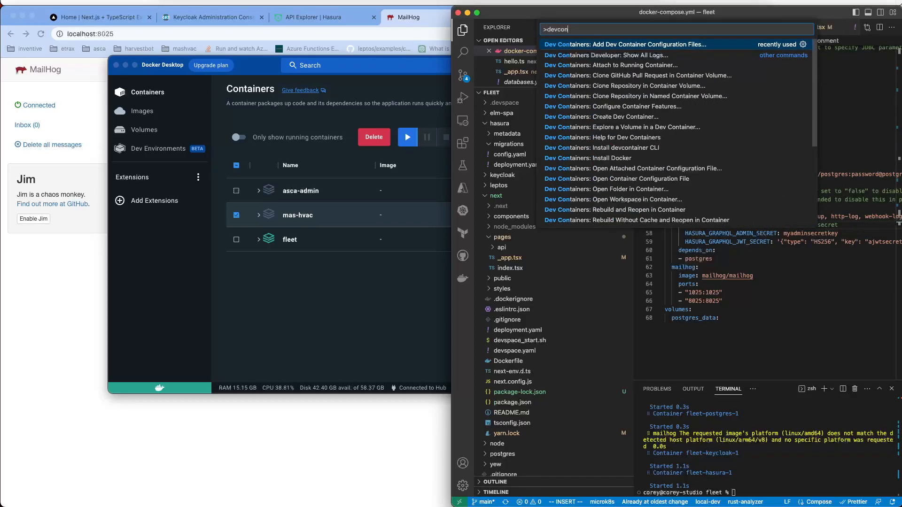
{"action": "key", "text": "Return"}
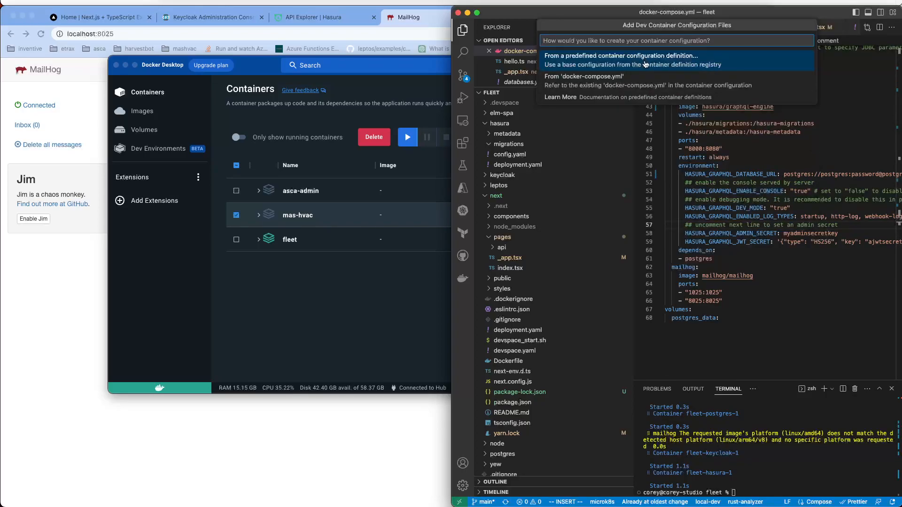
{"action": "left_click", "coordinate": [806, 182]}
{"action": "left_click", "coordinate": [815, 140]}
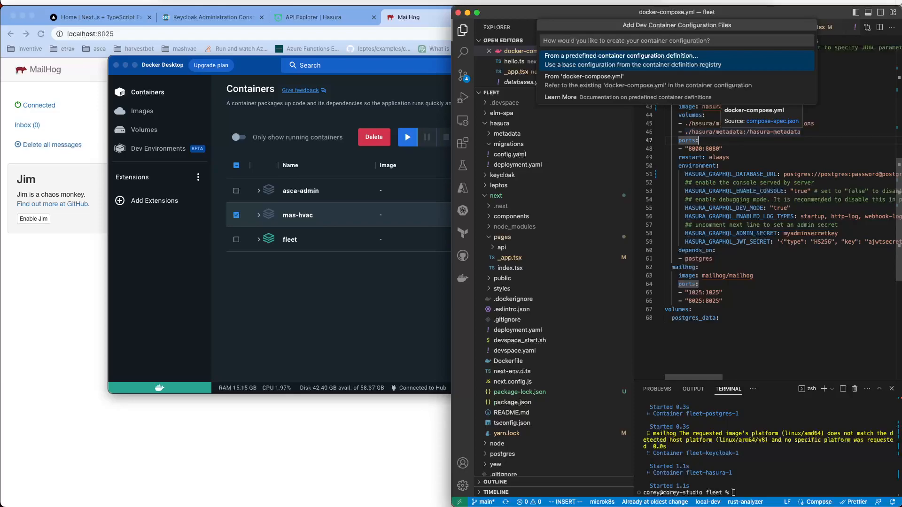
{"action": "left_click", "coordinate": [798, 132]}
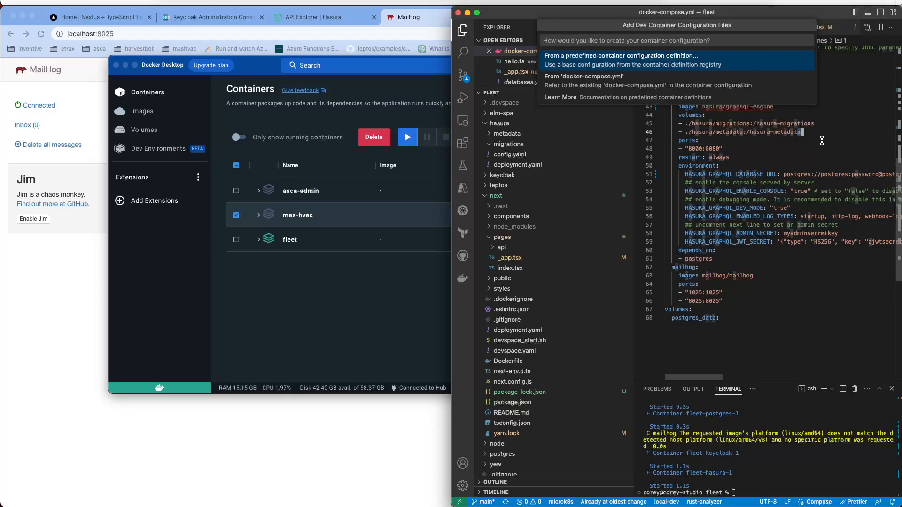
{"action": "left_click", "coordinate": [654, 41]}
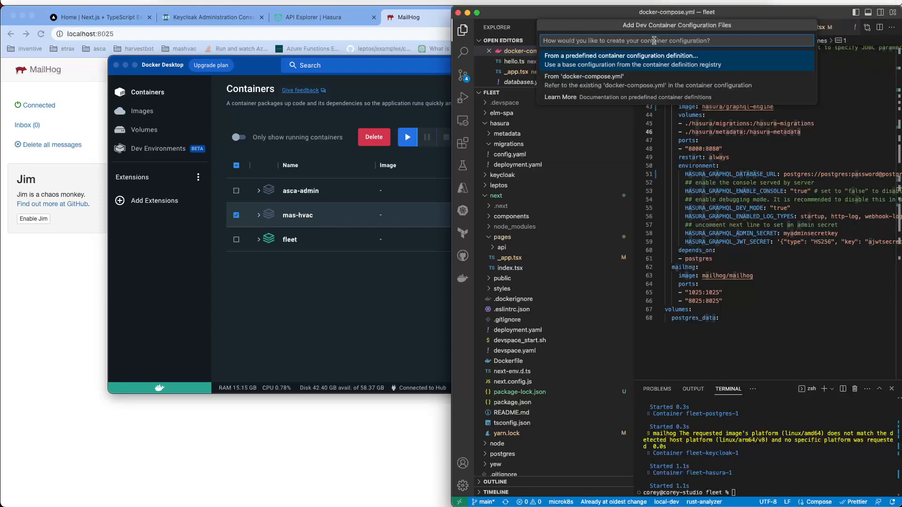
{"action": "key", "text": "Escape"}
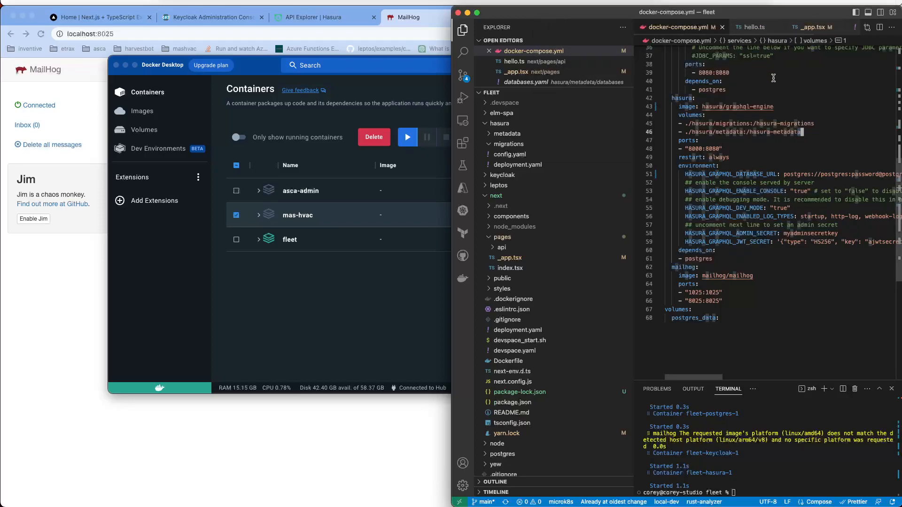
{"action": "left_click", "coordinate": [261, 243]}
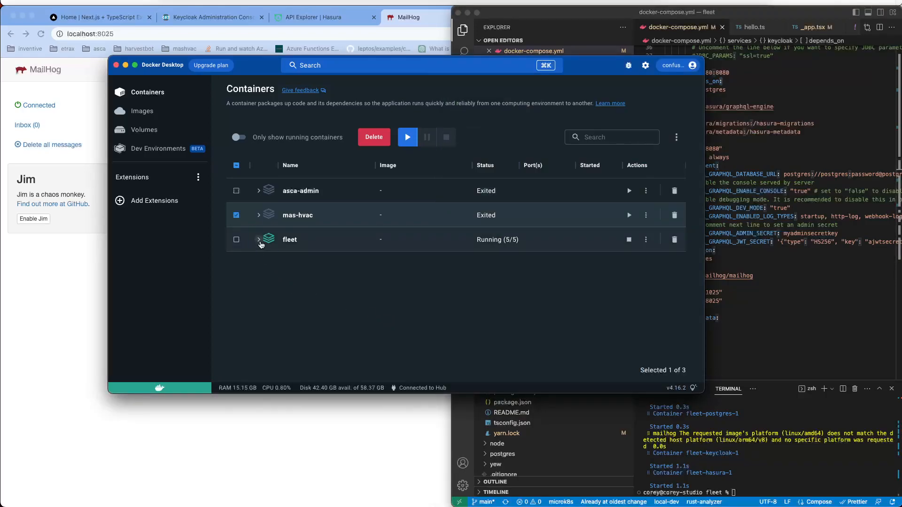
{"action": "left_click", "coordinate": [259, 240]}
{"action": "scroll", "coordinate": [335, 238], "scroll_direction": "down", "scroll_amount": 1}
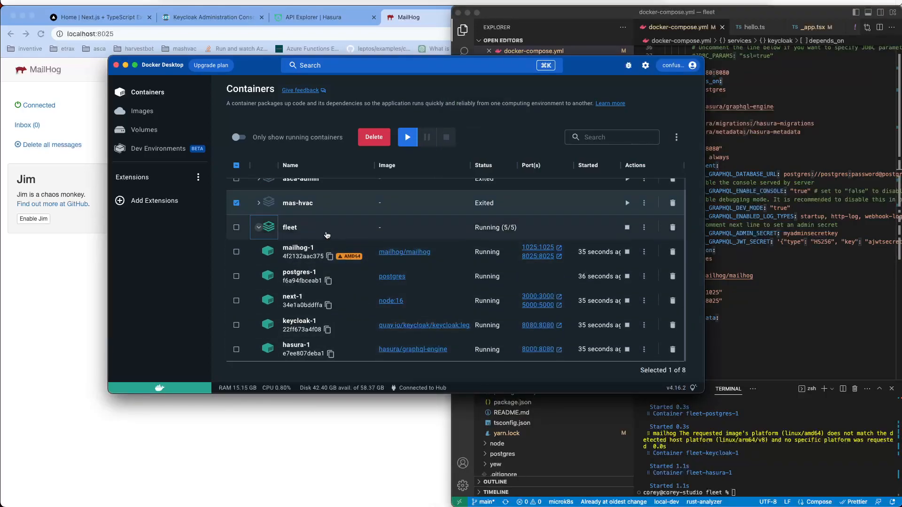
{"action": "left_click", "coordinate": [256, 229]}
{"action": "left_click", "coordinate": [820, 207]}
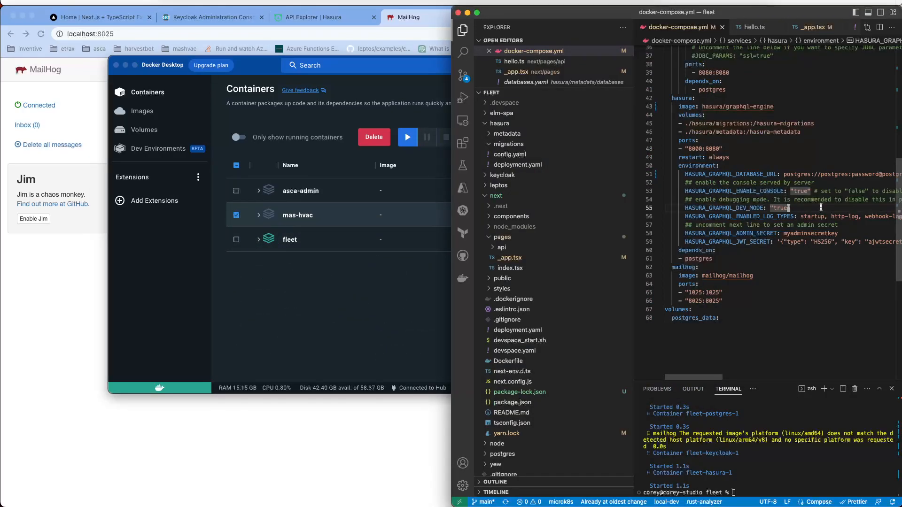